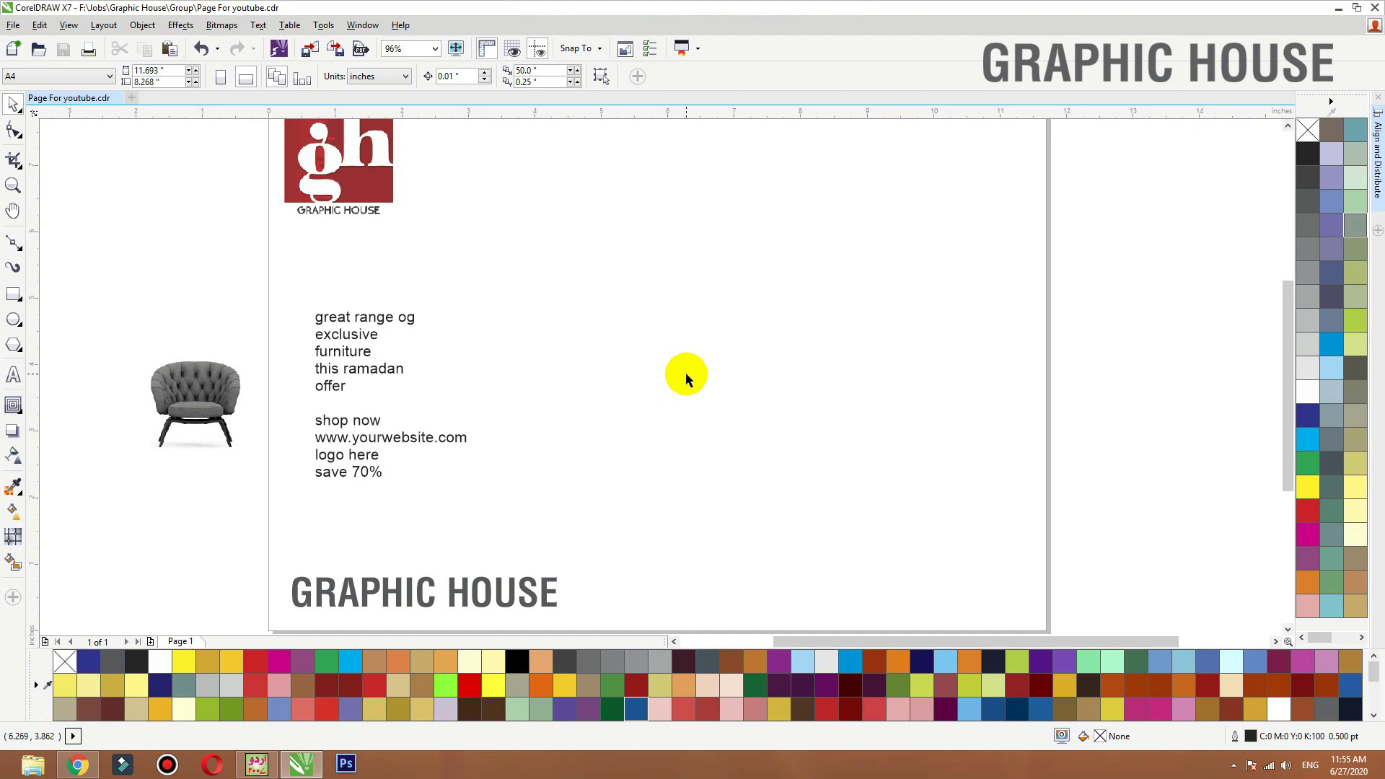
Step: Shift the chair image and the promotional text block slightly on the workspace
left_click(233, 399)
left_click_drag(233, 399, 222, 377)
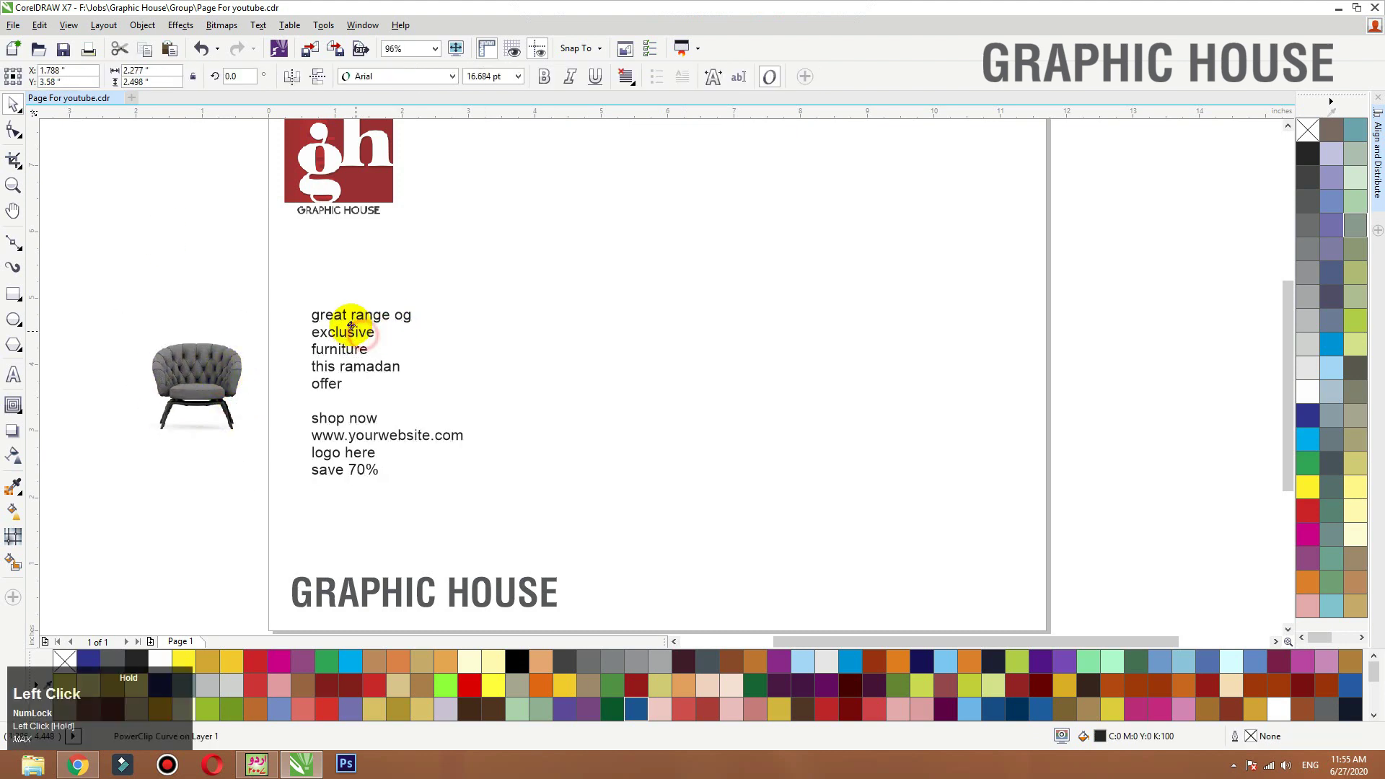
left_click_drag(353, 320, 340, 309)
left_click(226, 235)
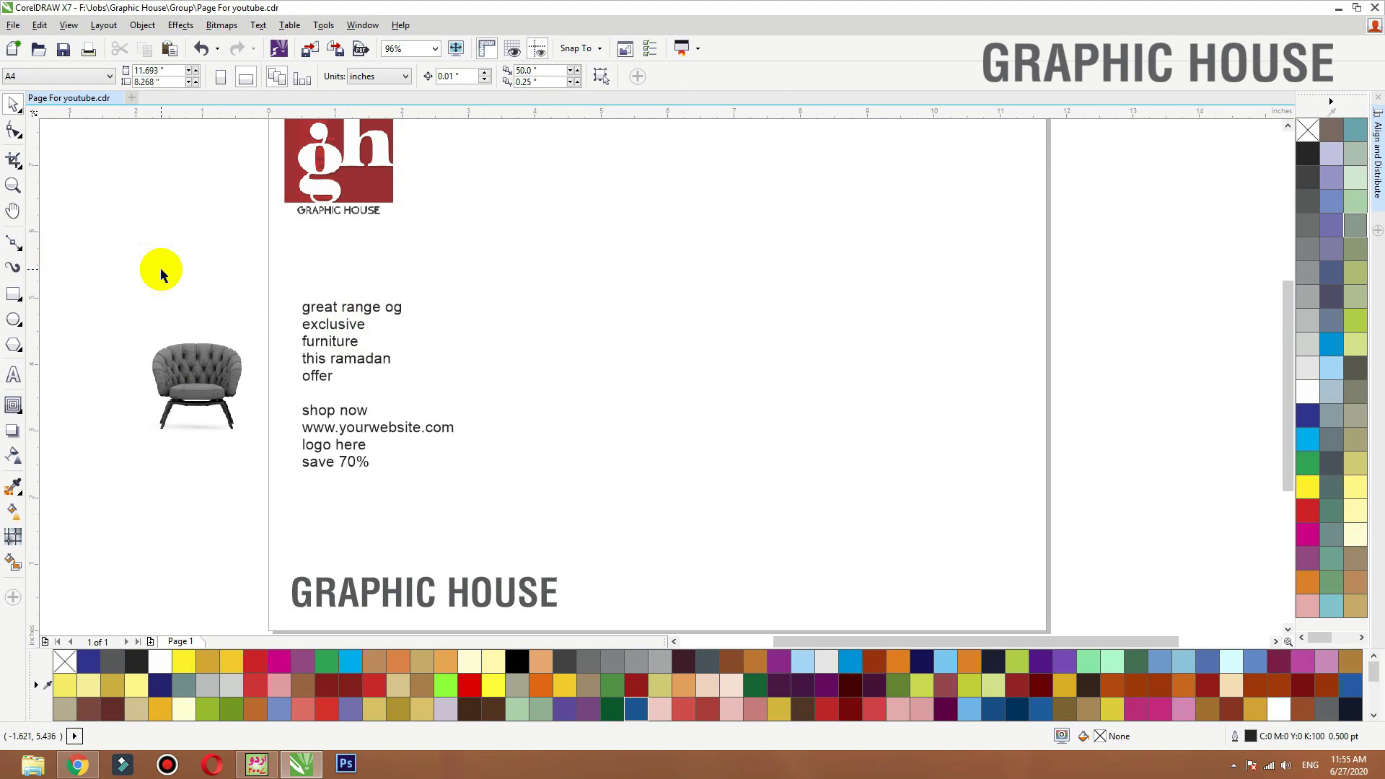
Step: Draw a rectangle beside the text block and set its size to 4 by 4 inches
left_click(13, 294)
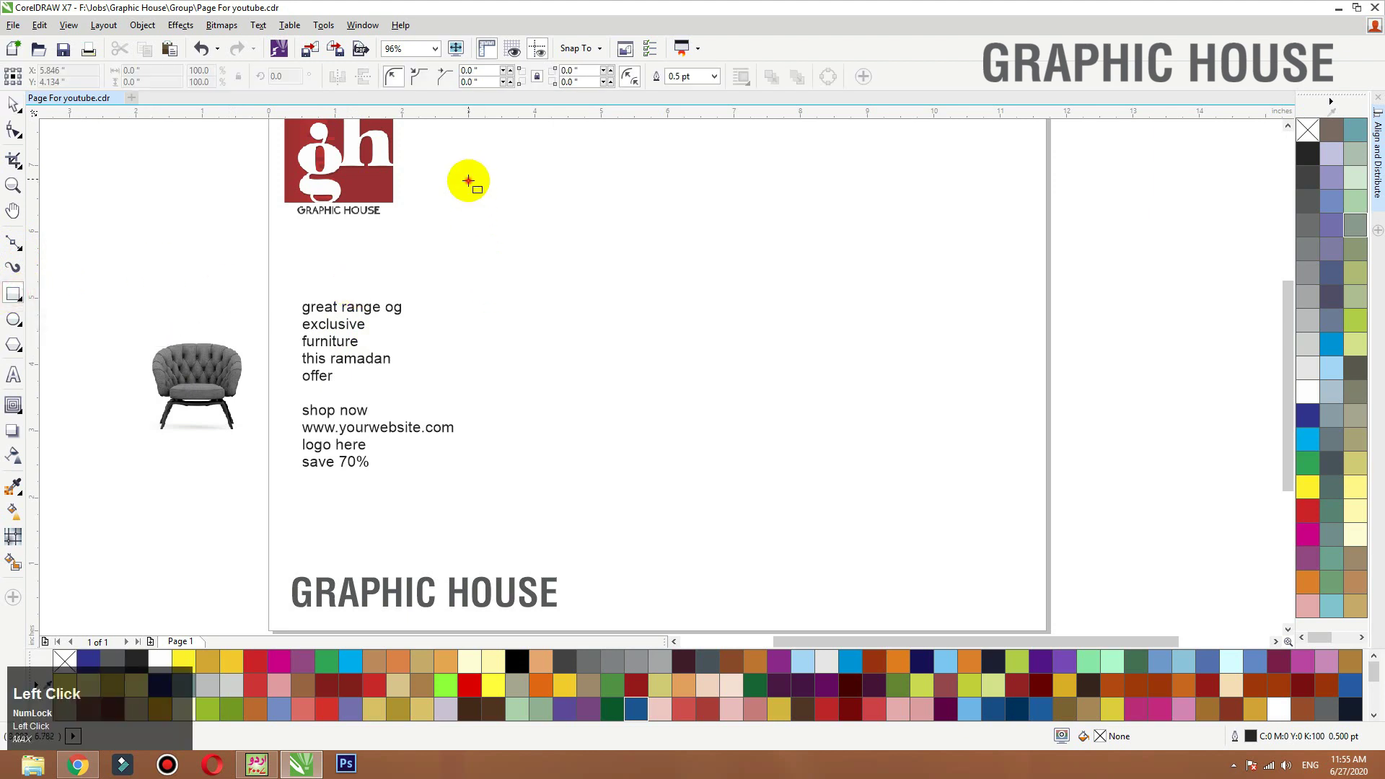
left_click_drag(468, 180, 781, 484)
left_click(137, 70)
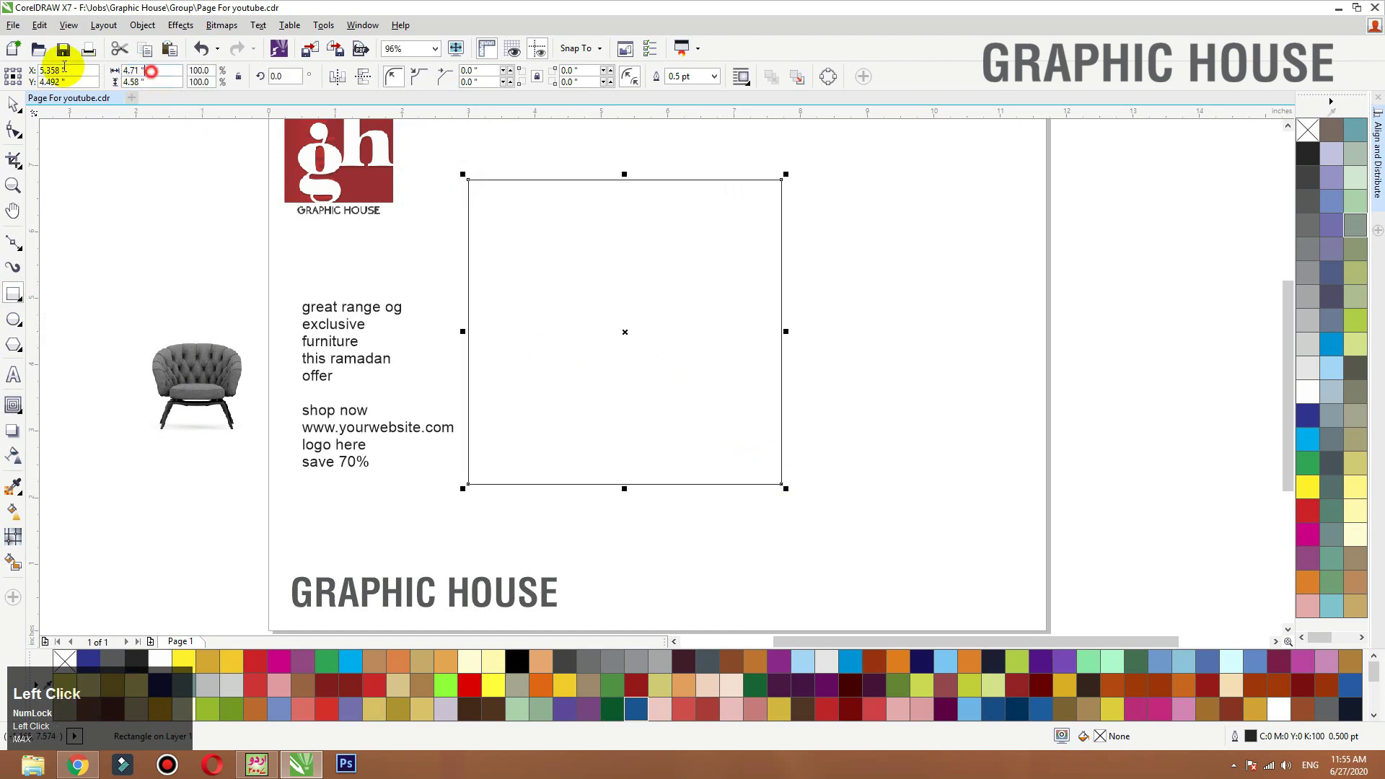
type("4")
key("Tab")
type("4")
key("Tab")
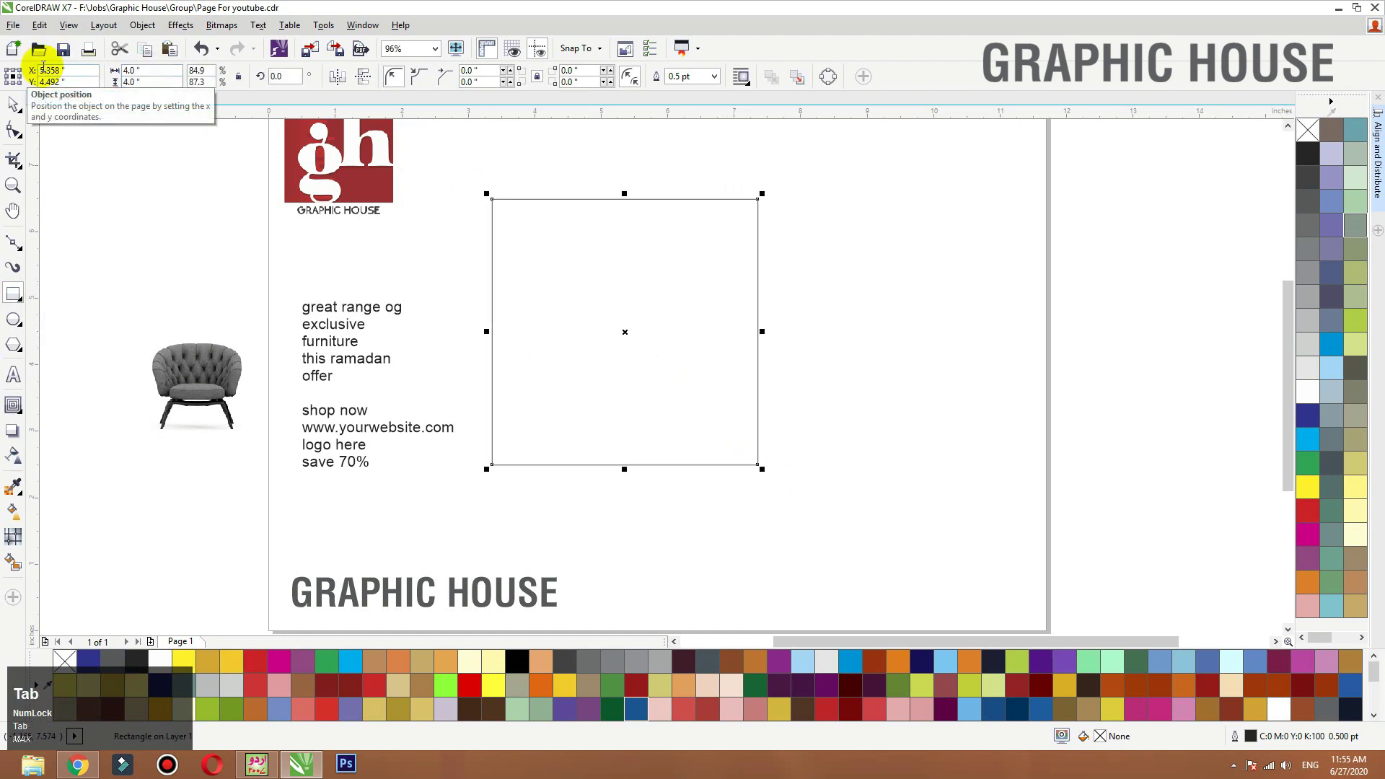
key("space")
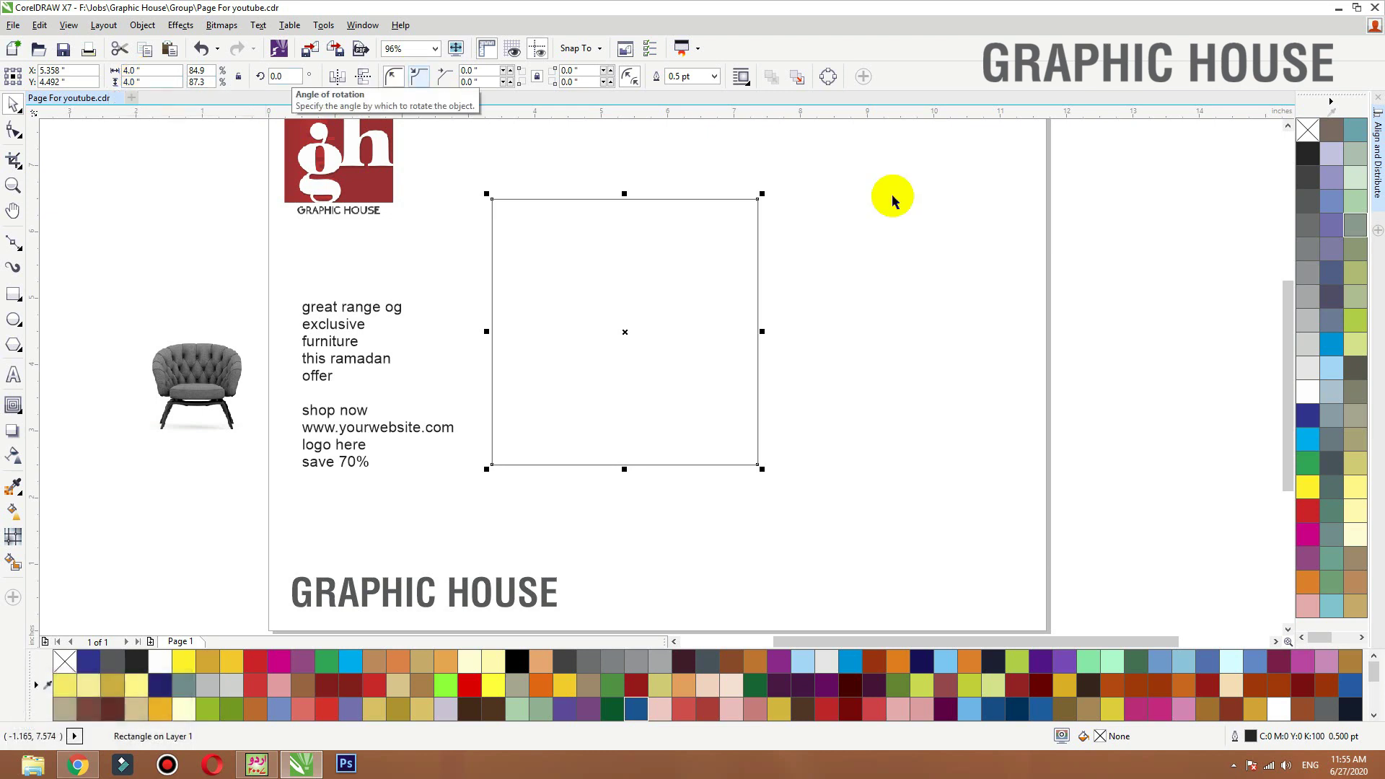
Step: Fill the square with 90% black, remove its outline and move it slightly right and down
left_click(1307, 154)
right_click(1307, 130)
left_click_drag(629, 274, 698, 300)
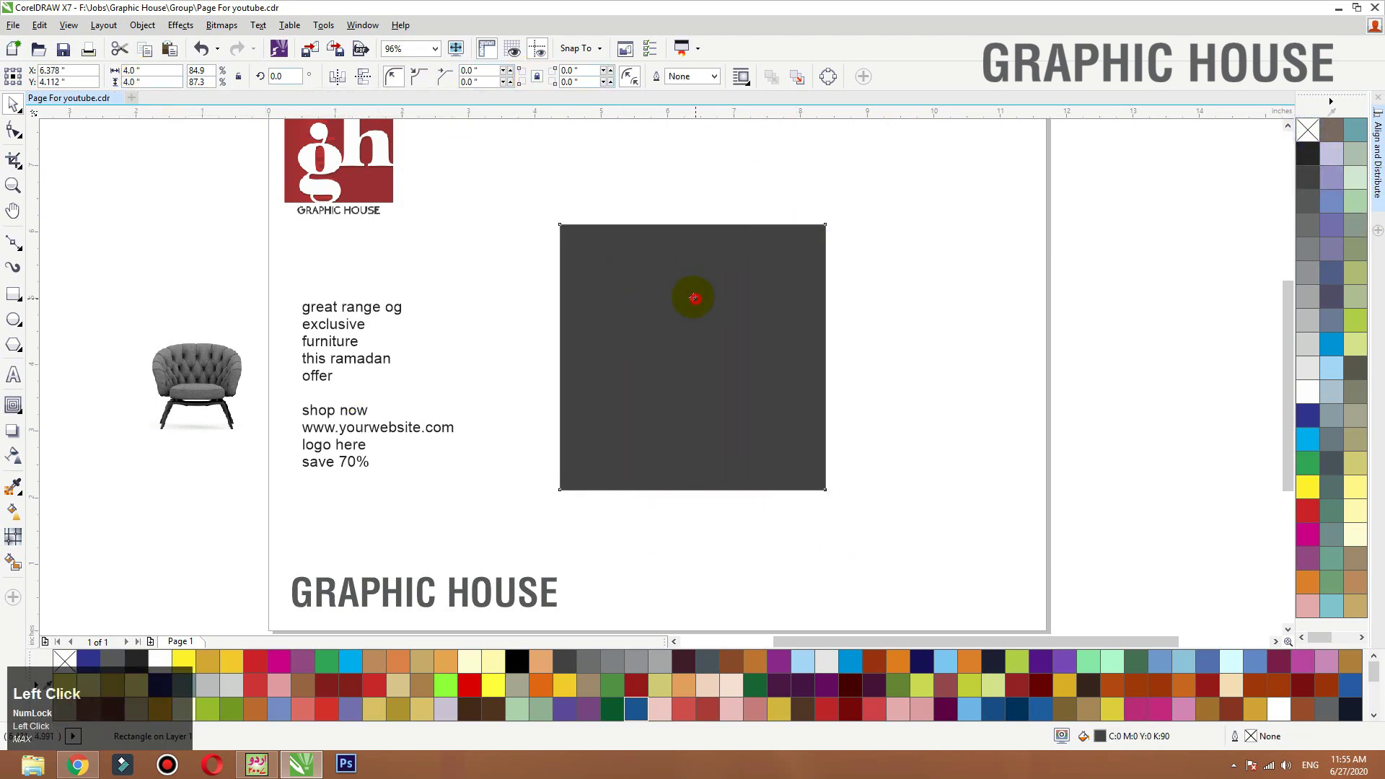
Step: Add a one-step inside contour to the dark square with an offset of about 0.166 inch
left_click(13, 405)
left_click_drag(581, 331, 568, 284)
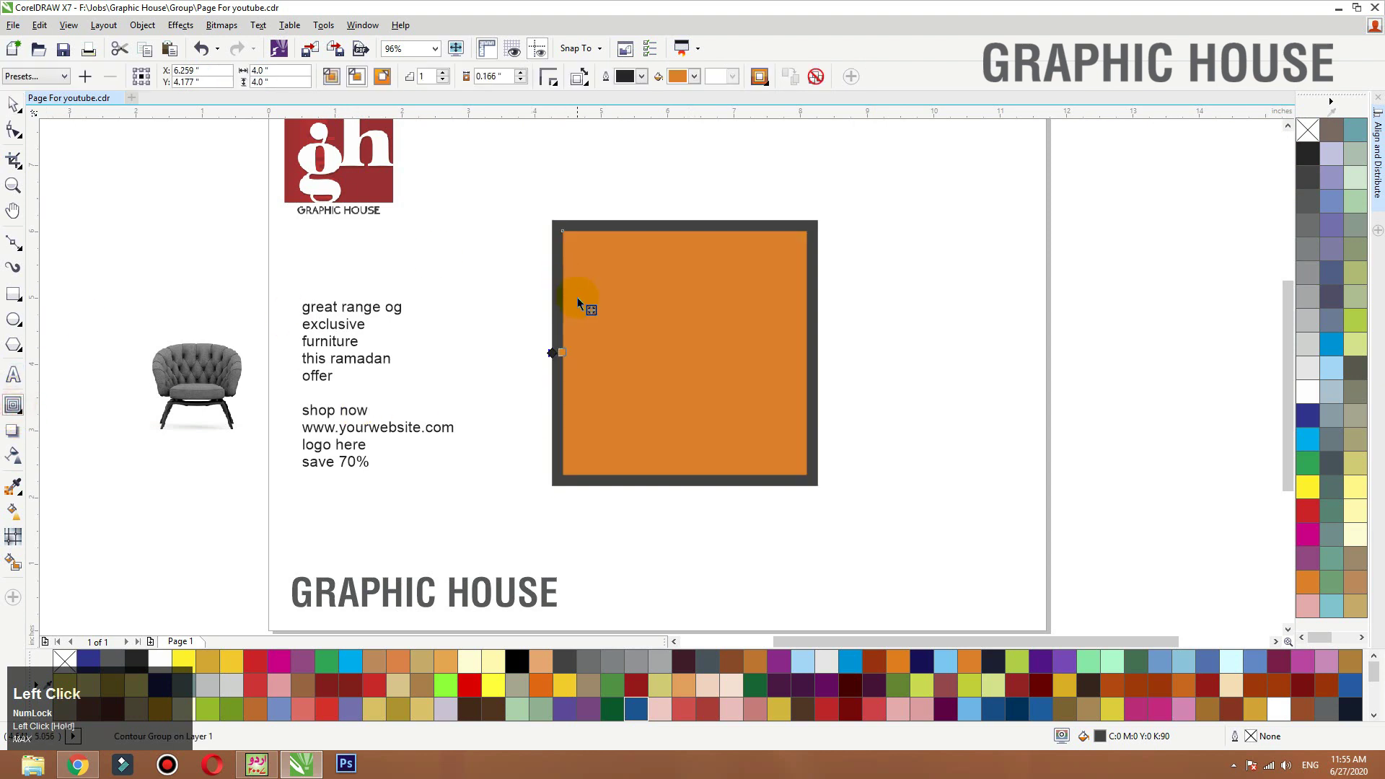
left_click(626, 314)
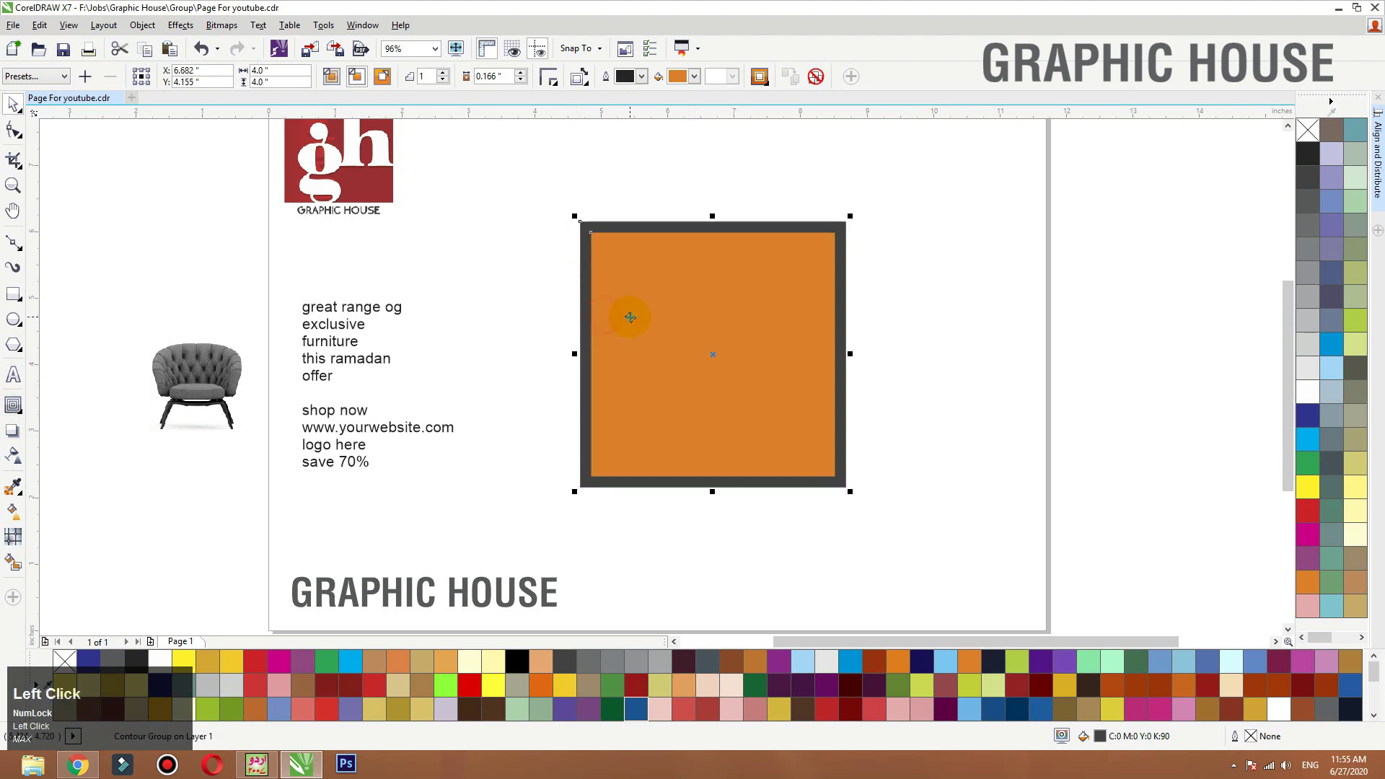
key("ctrl+z")
Step: Break the contour group apart and give the inner square a white outline and no fill
key("ctrl+k")
left_click(508, 257)
left_click_drag(646, 291, 737, 318)
key("ctrl+z")
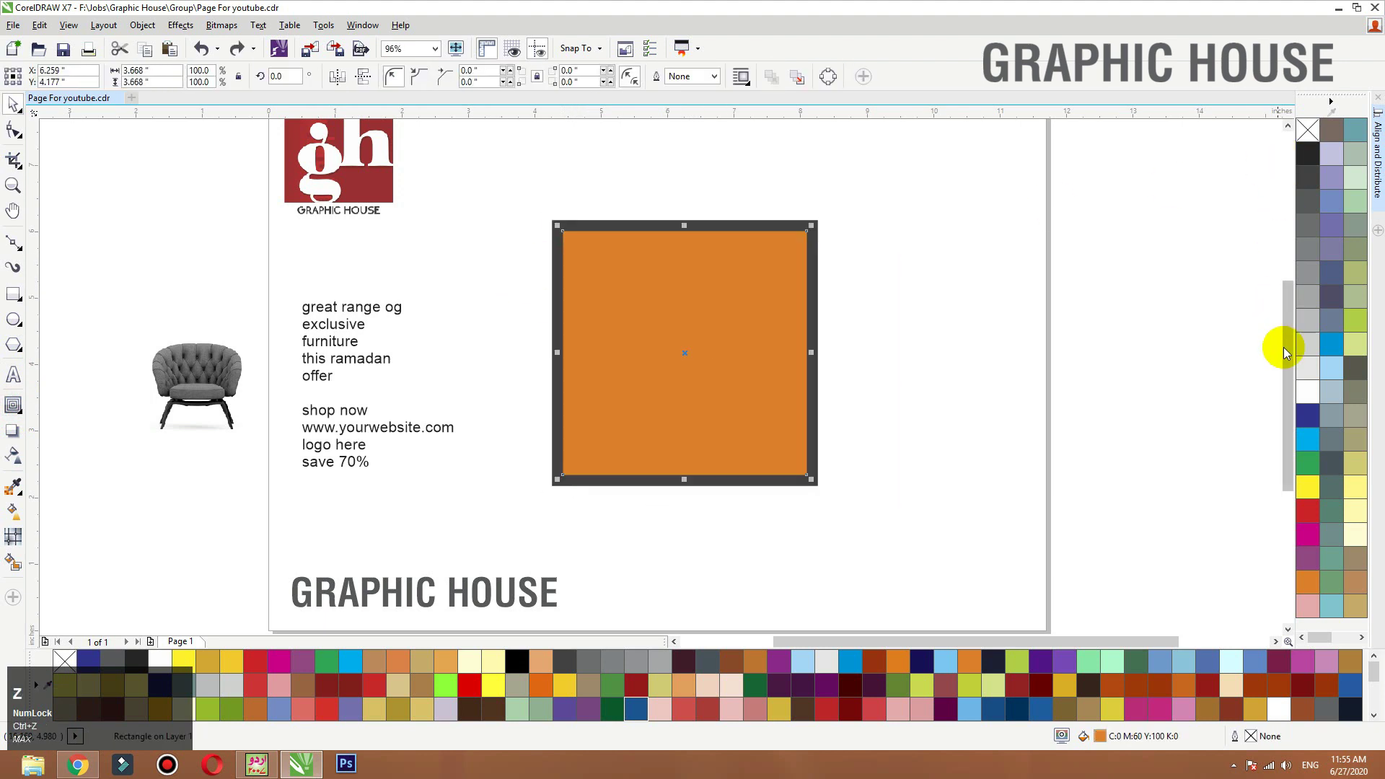
right_click(1311, 397)
left_click(1309, 137)
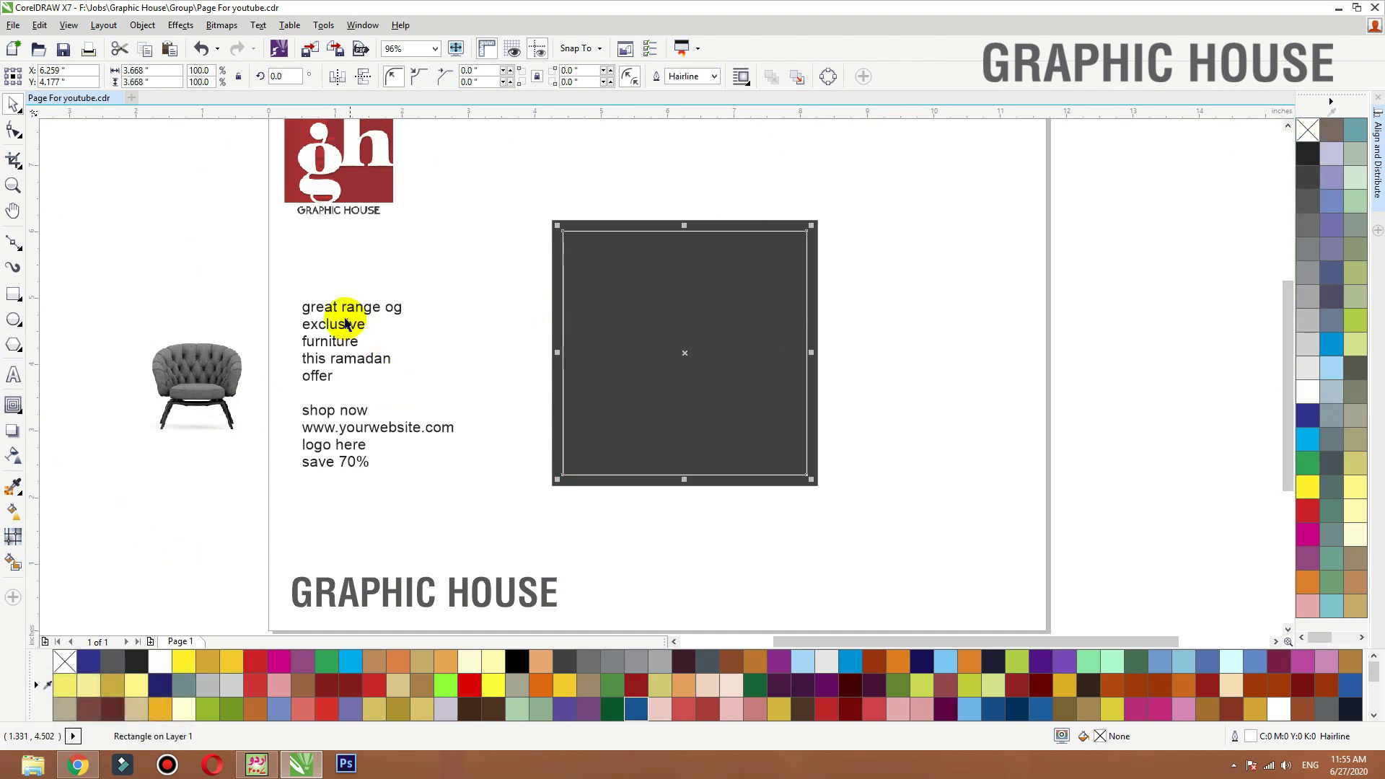
Step: Change the promotional text block's font to Trueno and shift the block slightly
left_click_drag(350, 309, 358, 298)
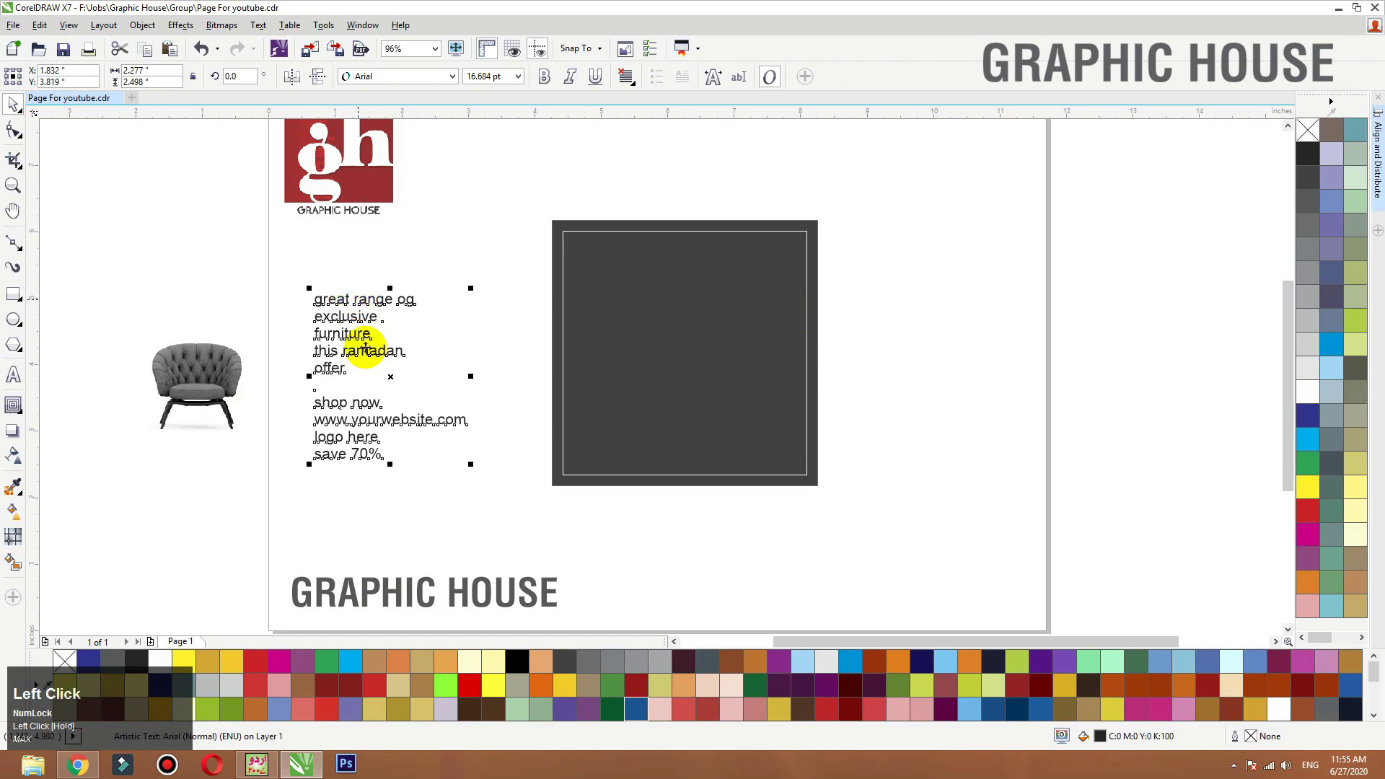
left_click(384, 76)
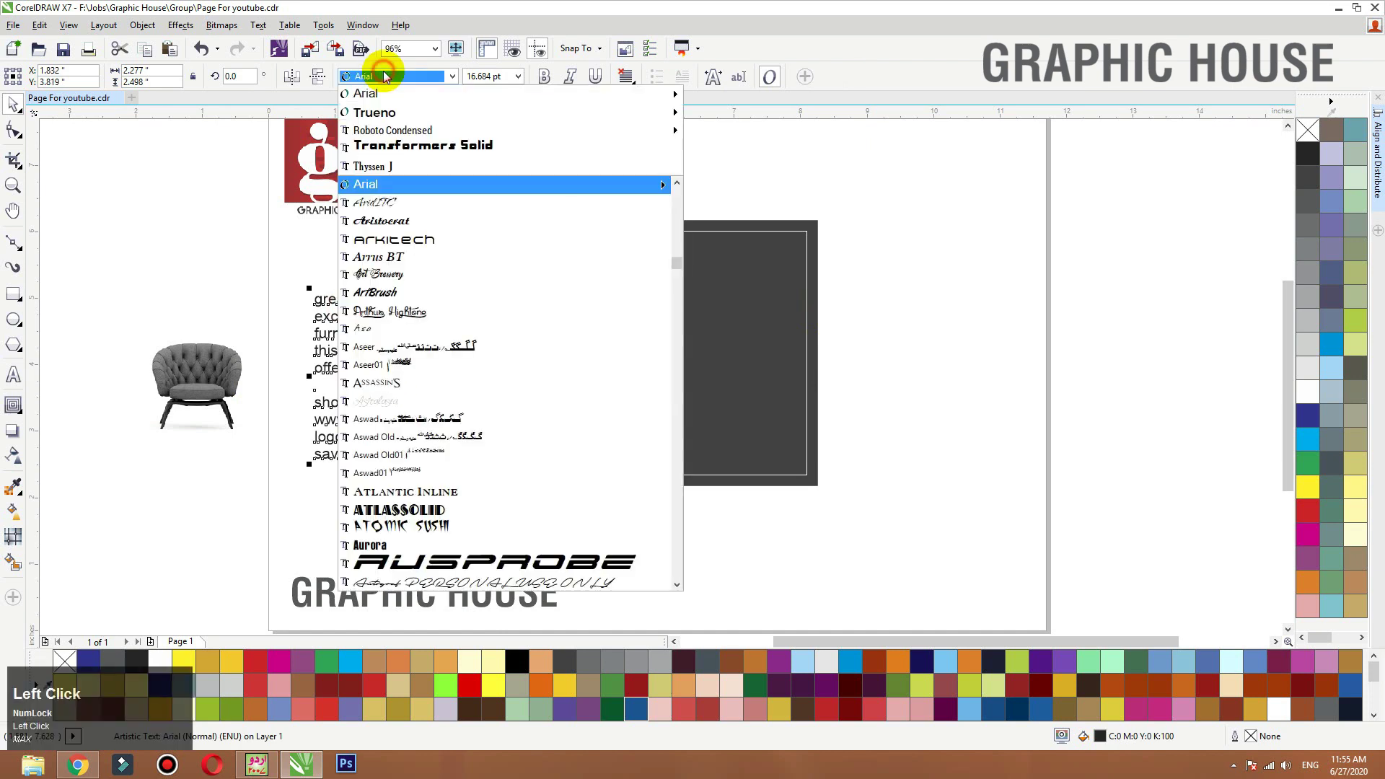
mouse_move(475, 128)
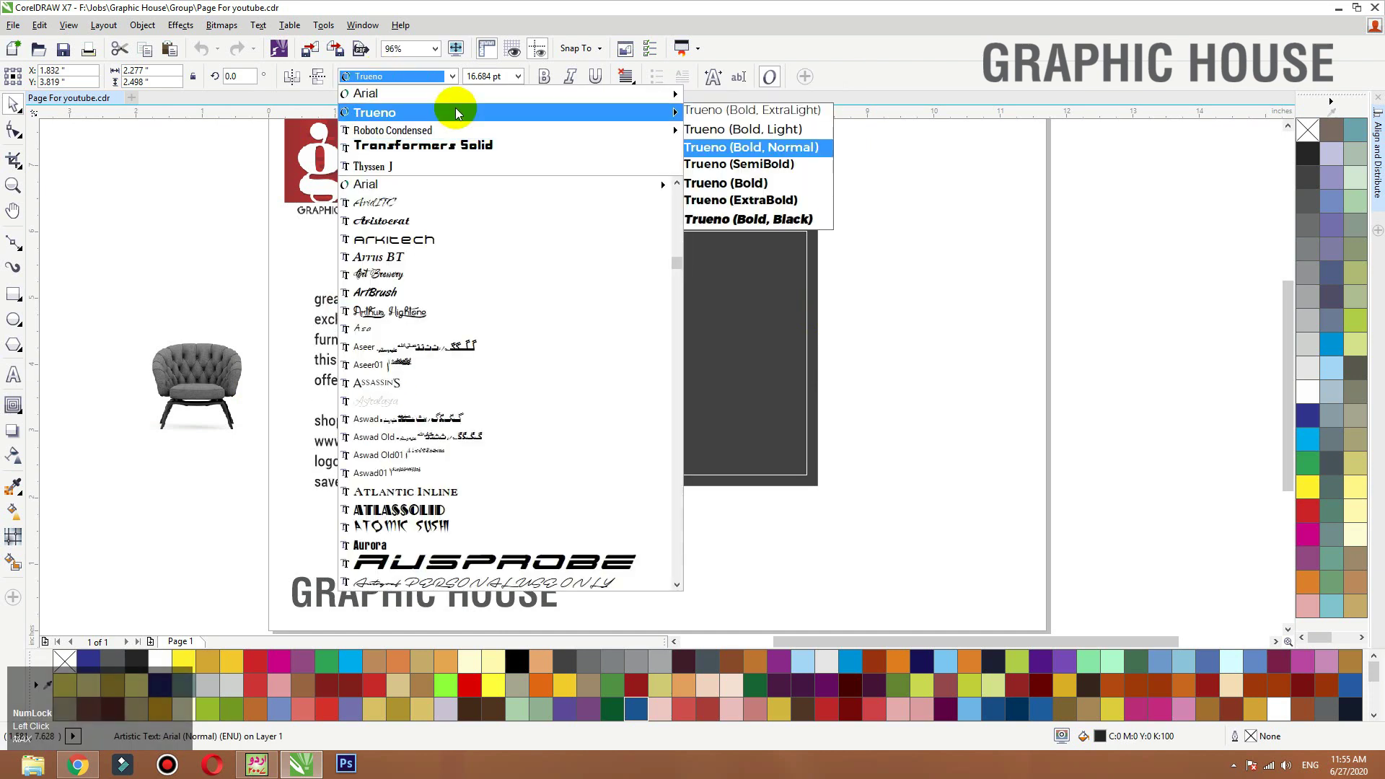
left_click(456, 109)
left_click_drag(392, 316, 407, 304)
Step: Change the promotional text block to Title Case
key("F2")
left_click_drag(220, 167, 993, 523)
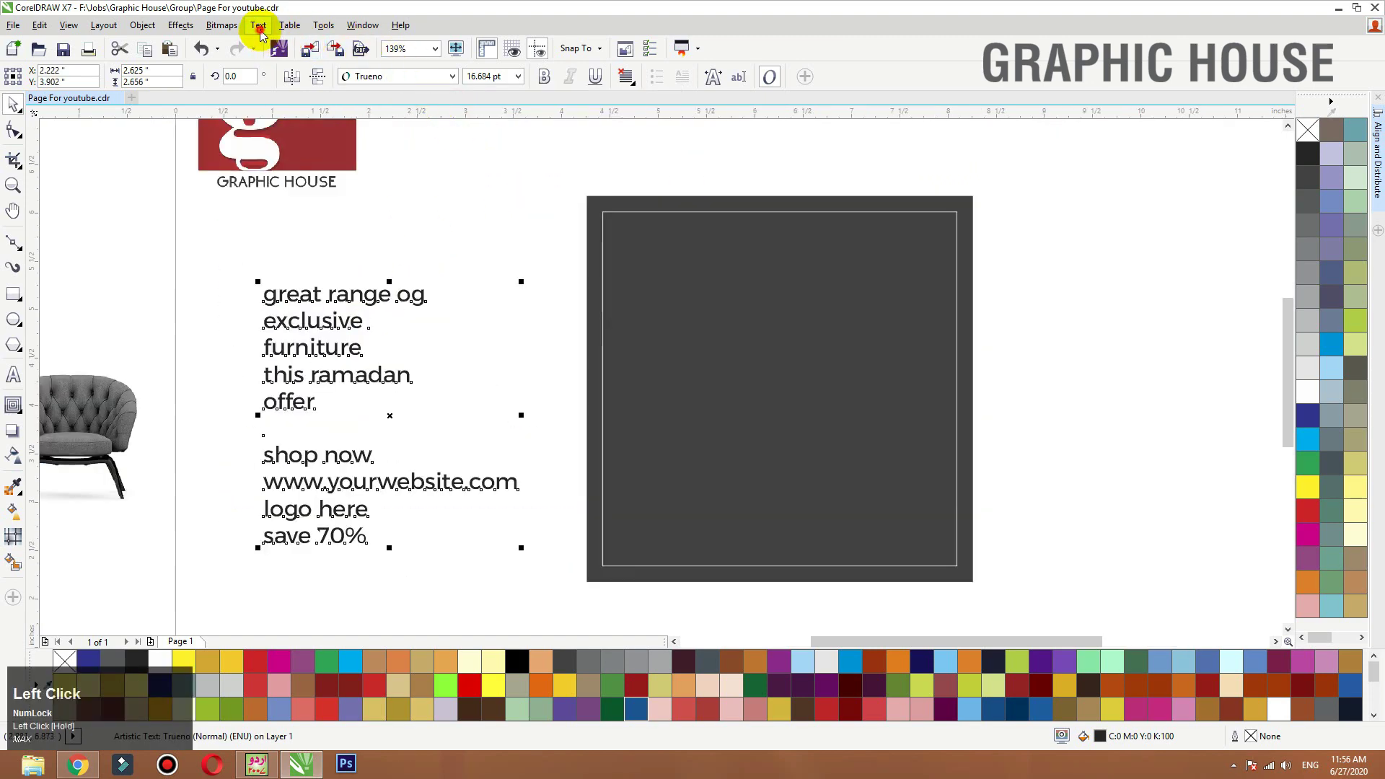
left_click(259, 26)
left_click(303, 485)
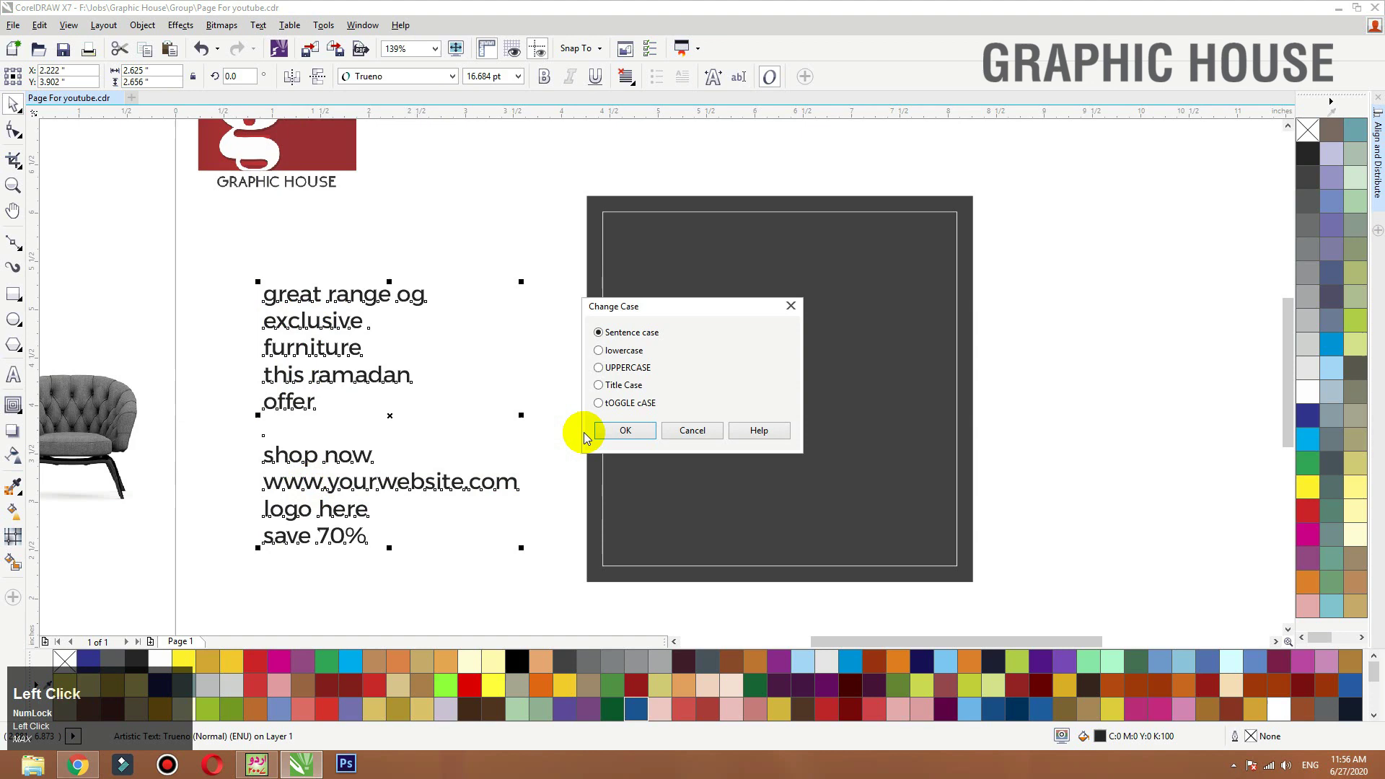
left_click(608, 387)
left_click(622, 430)
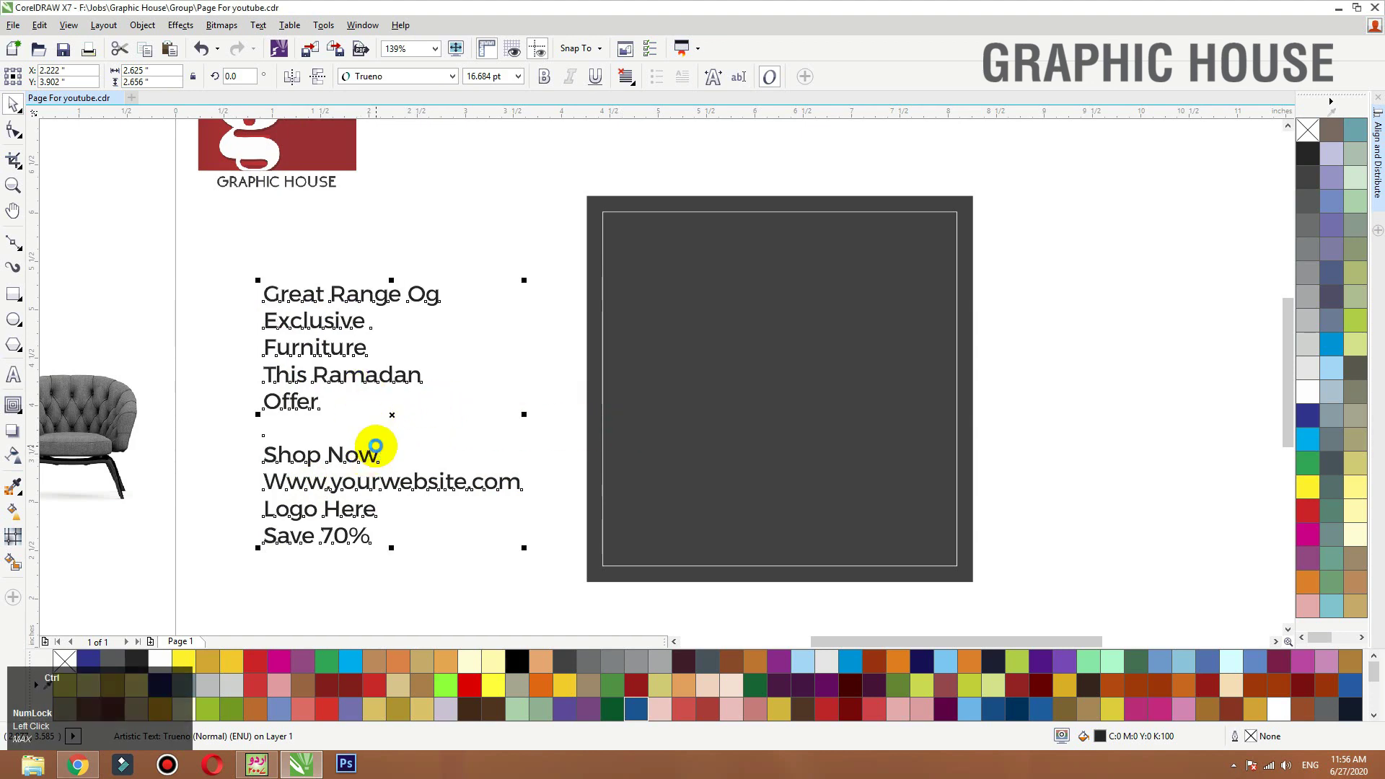
Step: Break the text block into separate lines, spacing out the upper lines and moving "Save 70%" below and right of the others
key("ctrl+k")
left_click(201, 404)
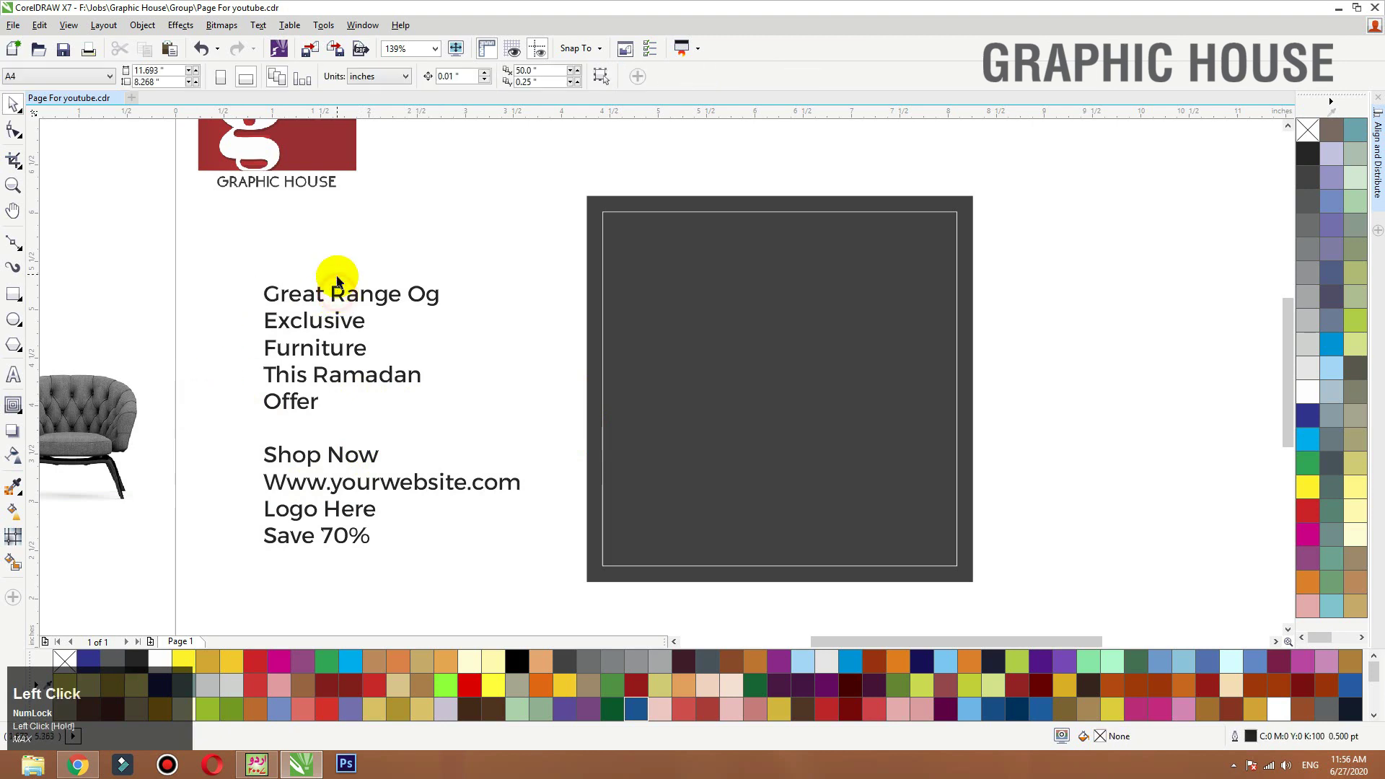
left_click_drag(350, 297, 346, 271)
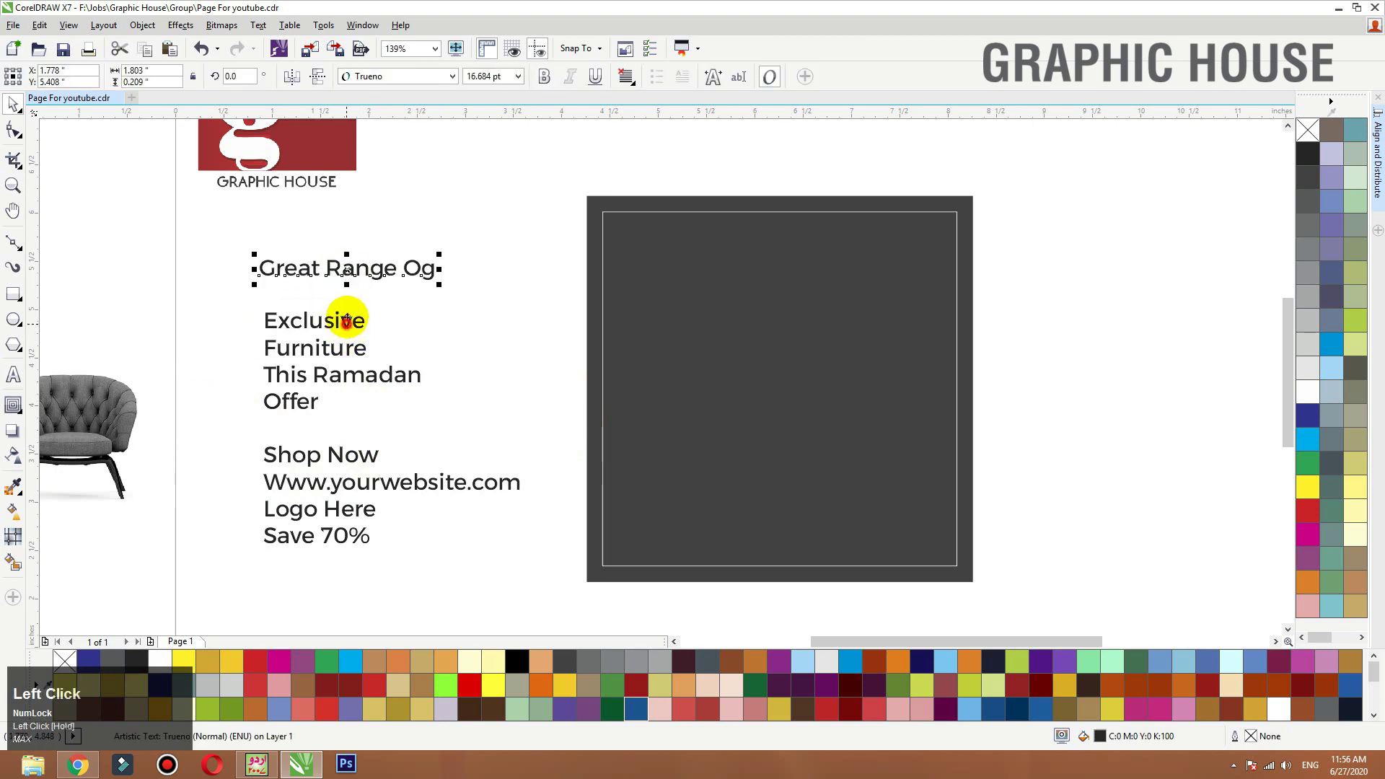
mouse_move(346, 321)
left_mouse_down()
mouse_move(352, 304)
mouse_move(352, 333)
left_mouse_up()
left_click(349, 457)
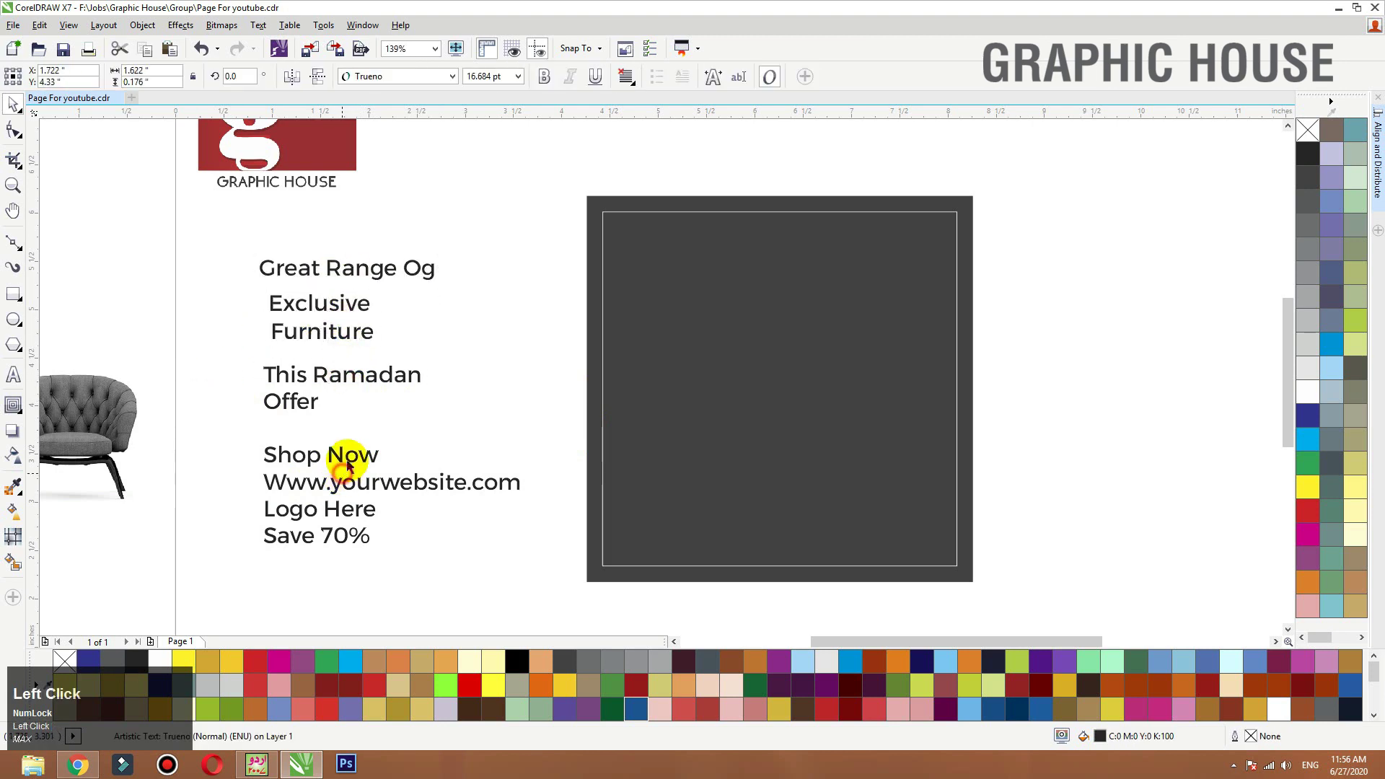
left_click(361, 503)
left_click_drag(336, 541, 486, 579)
left_click(164, 413)
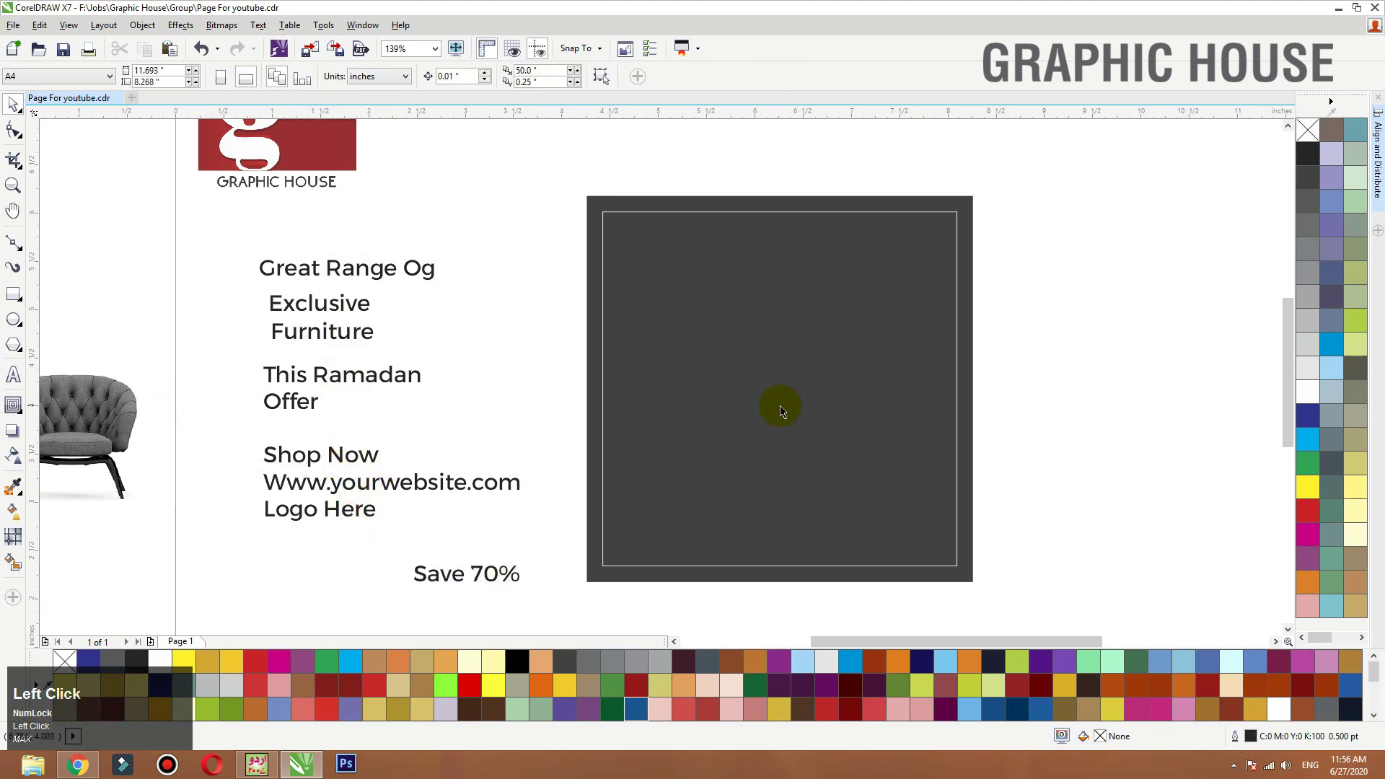
Step: Move the chair image to the right side of the dark square
left_click(752, 201)
left_click_drag(43, 422, 1110, 421)
Step: Sample a gray from the chair's seat and apply it as the large square's fill
key("z")
left_click_drag(1266, 311, 520, 587)
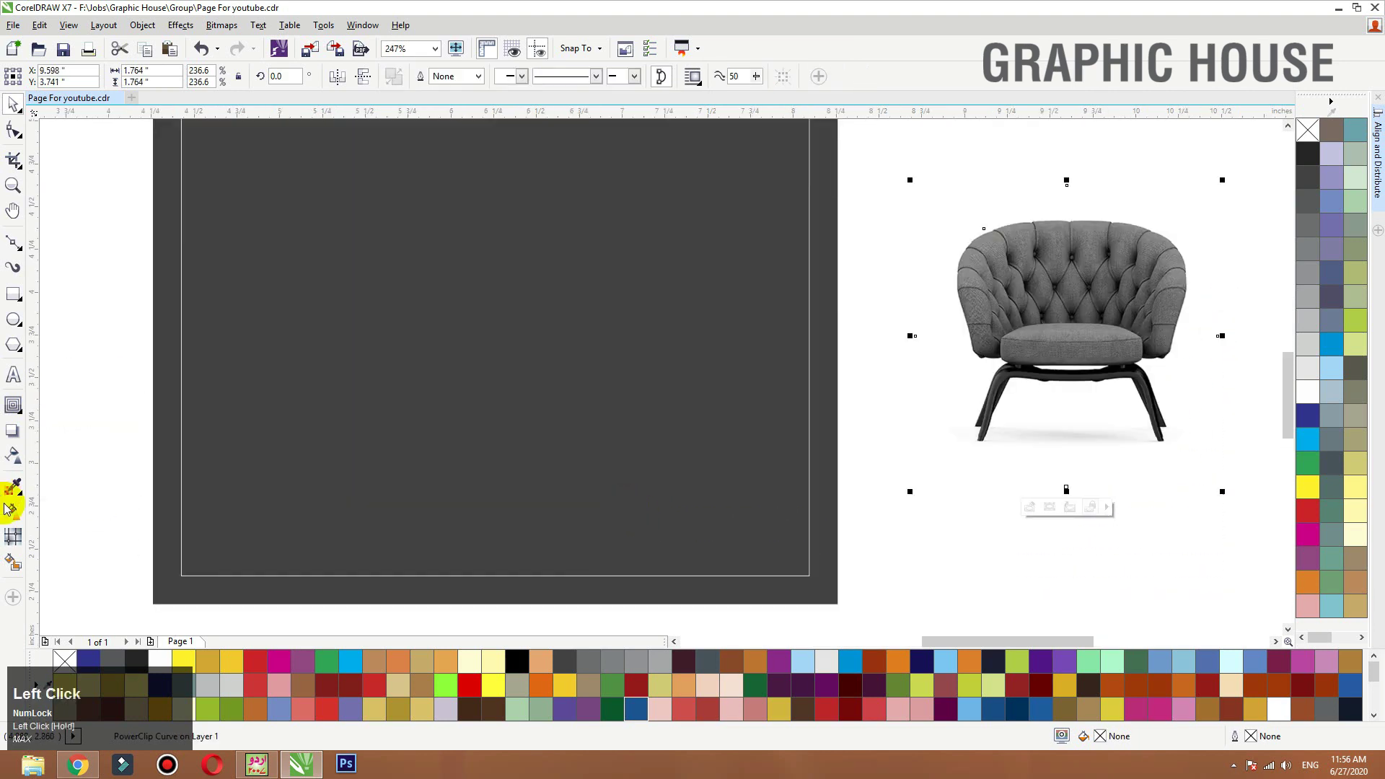
left_click(13, 489)
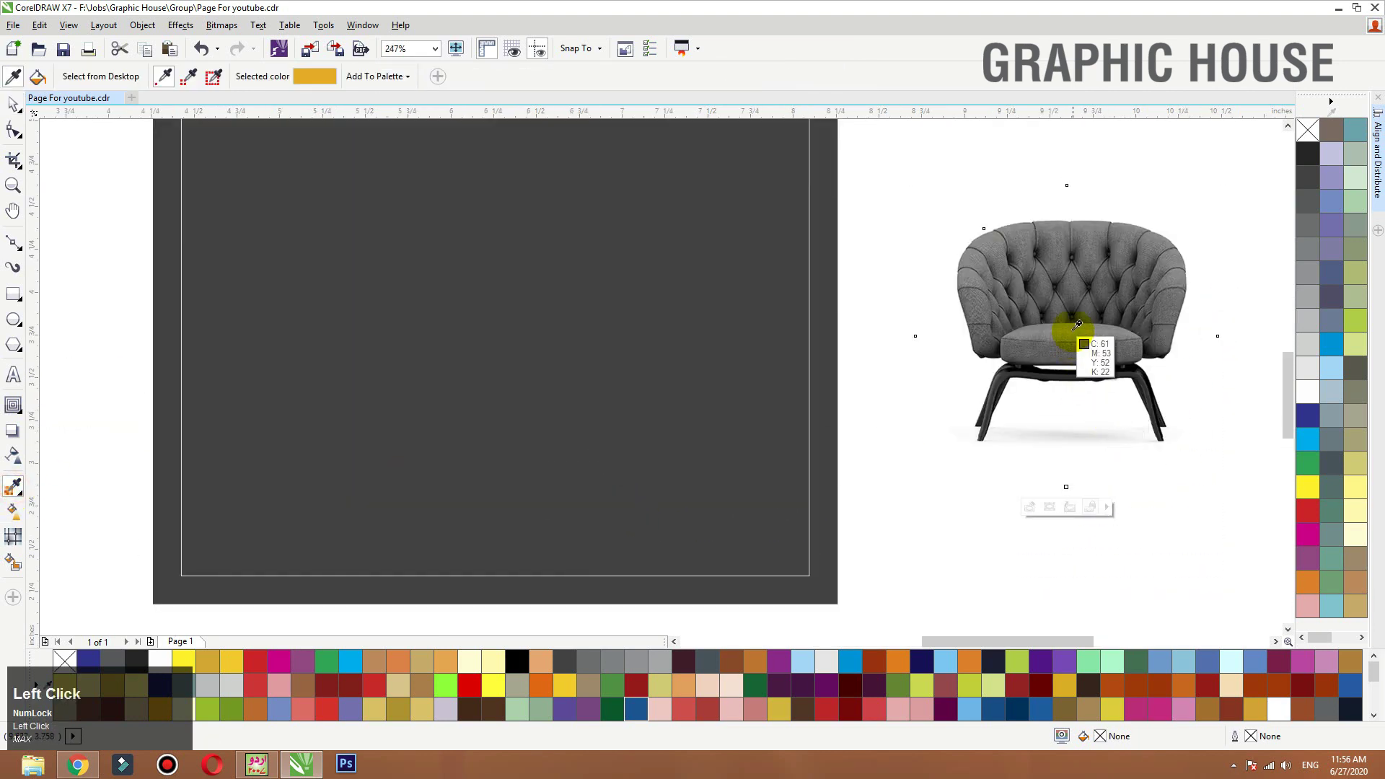
left_click(1074, 325)
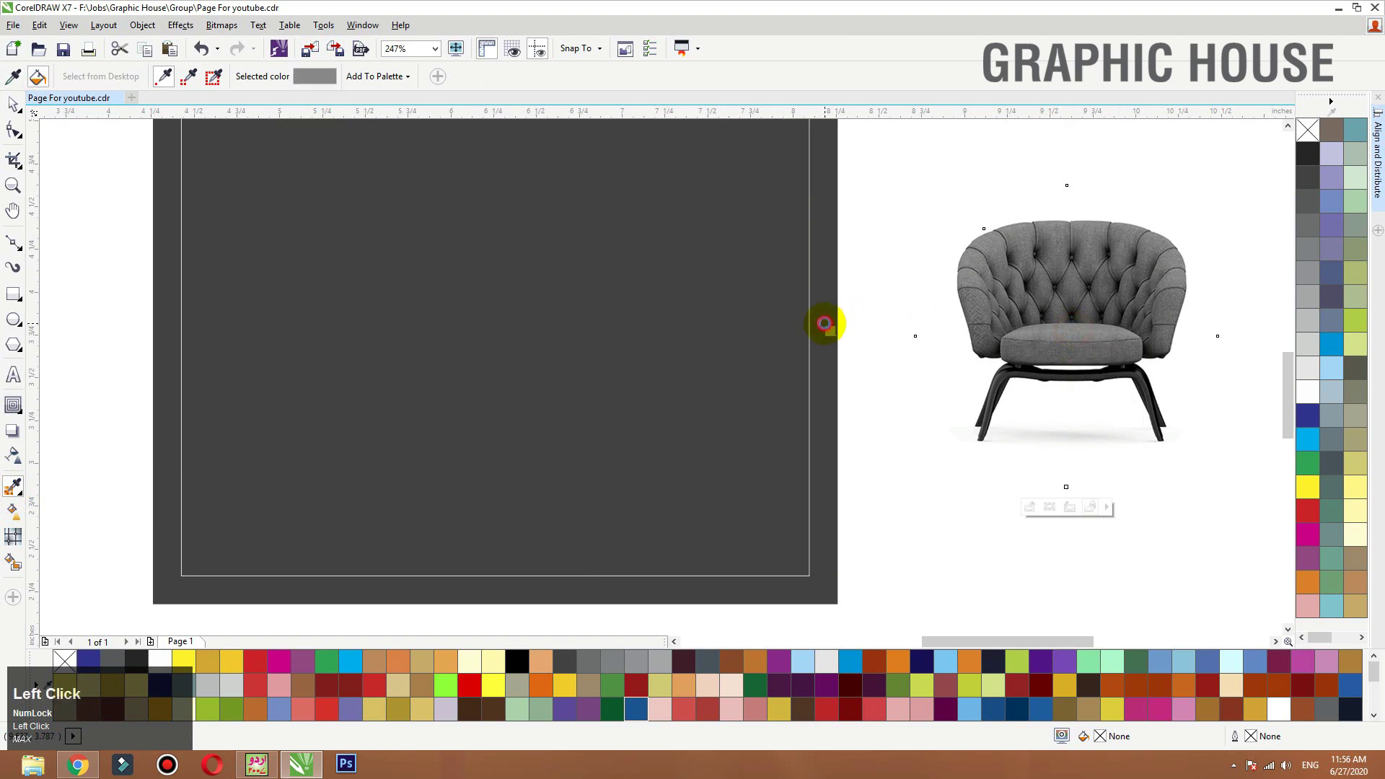
left_click(823, 323)
key("space")
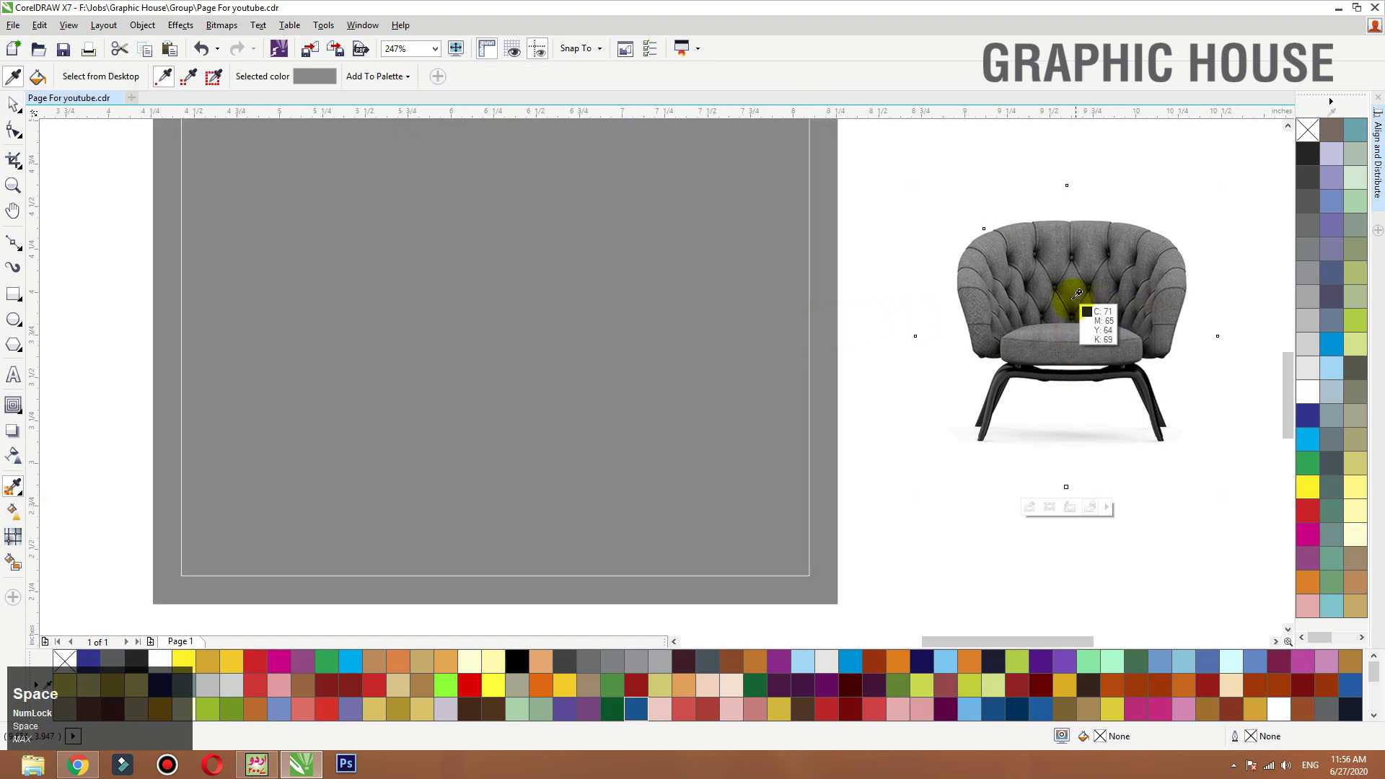
Step: Sample a darker gray from the chair's backrest and fill the large square with it
left_click(1064, 286)
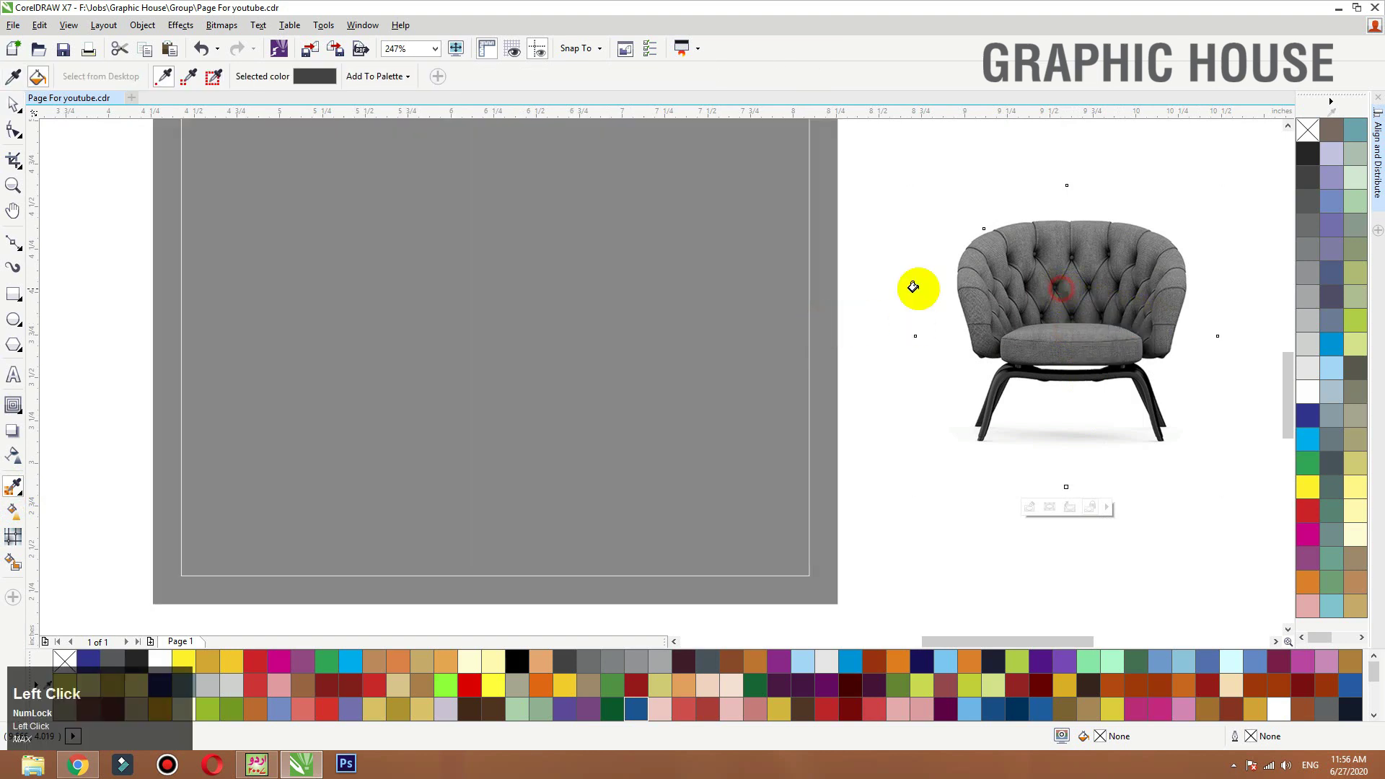
left_click(822, 311)
key("space")
Step: Draw a circle about 1.75 inches across in the lower-right area of the dark square
key("F3")
left_click(1030, 231)
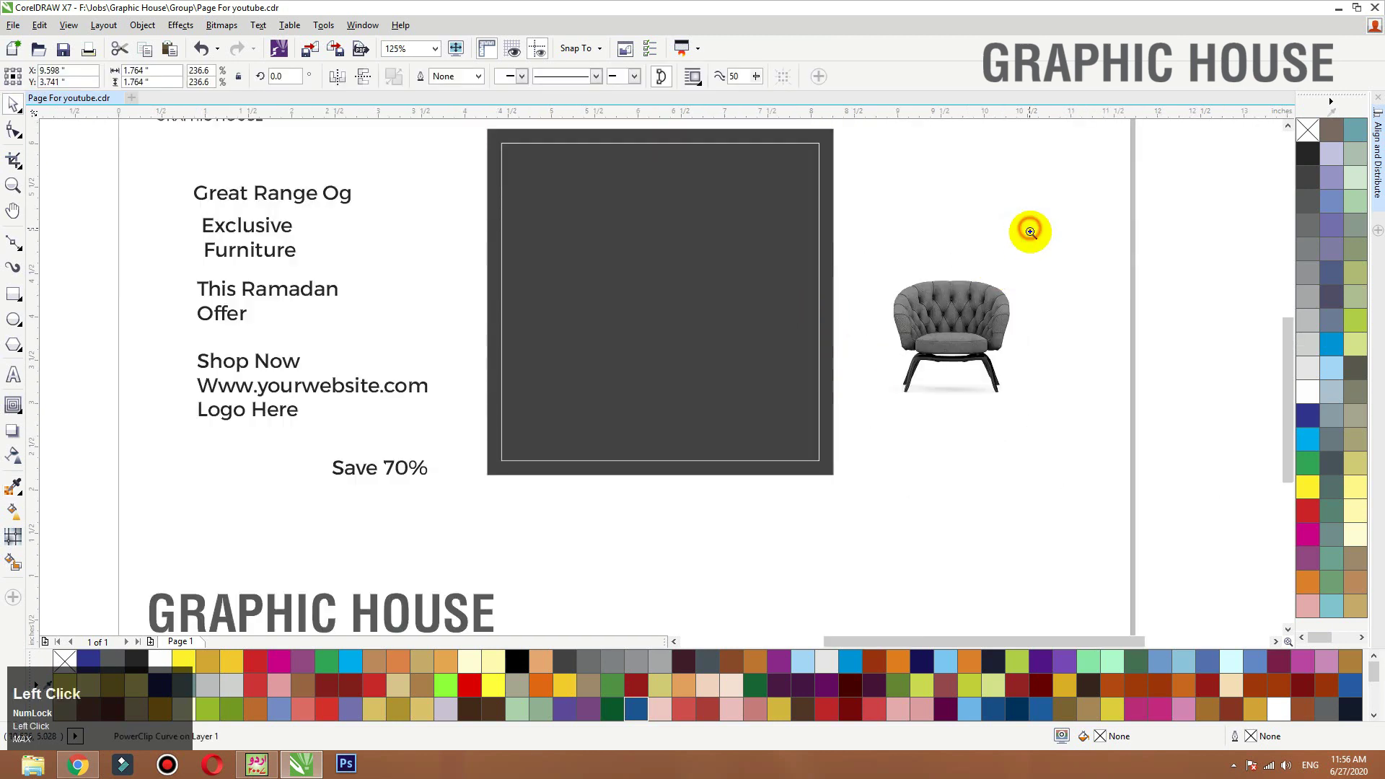
key("F2")
left_click_drag(1088, 189, 350, 473)
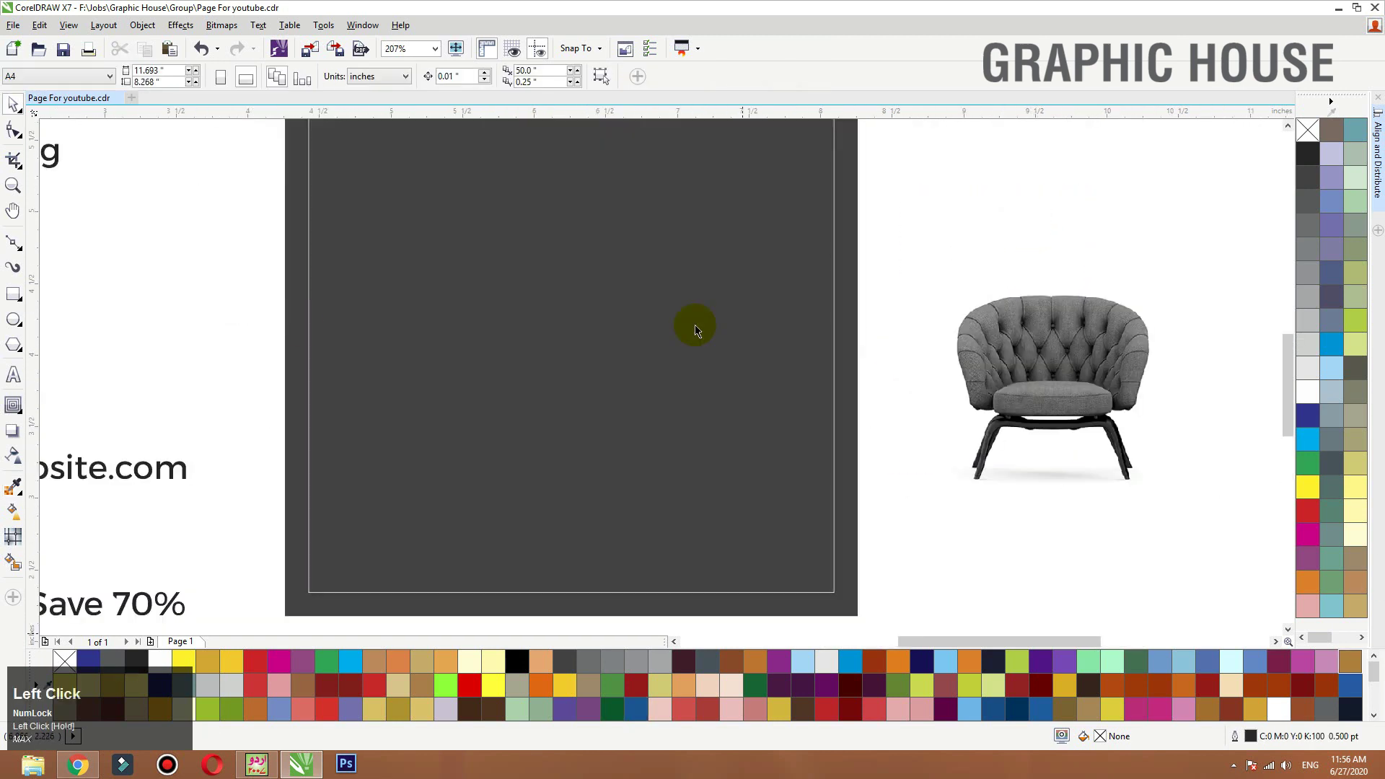
left_click(11, 320)
left_click_drag(564, 269, 822, 528)
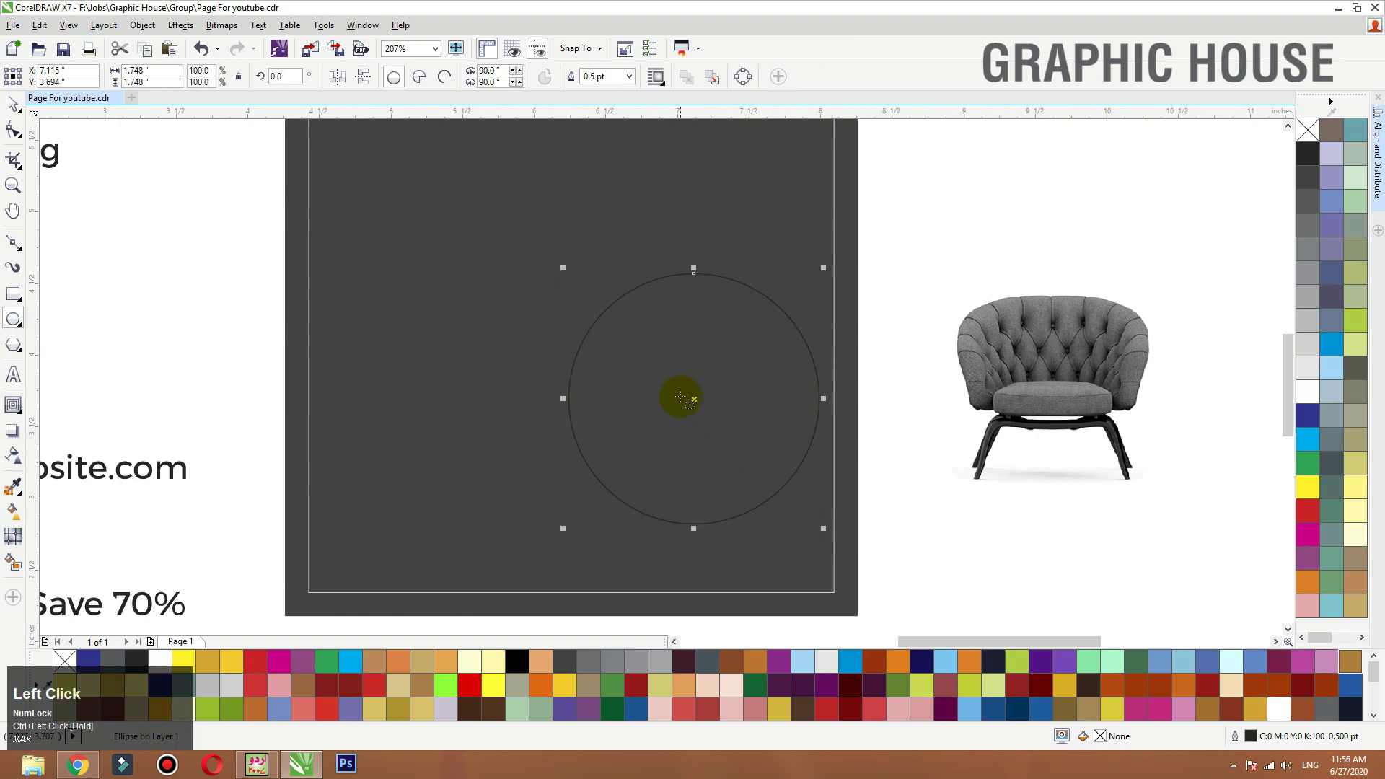
key("space")
Step: Fill the circle with white, remove its outline and scale it down to about 1.69 inches from its centre
left_click(1307, 392)
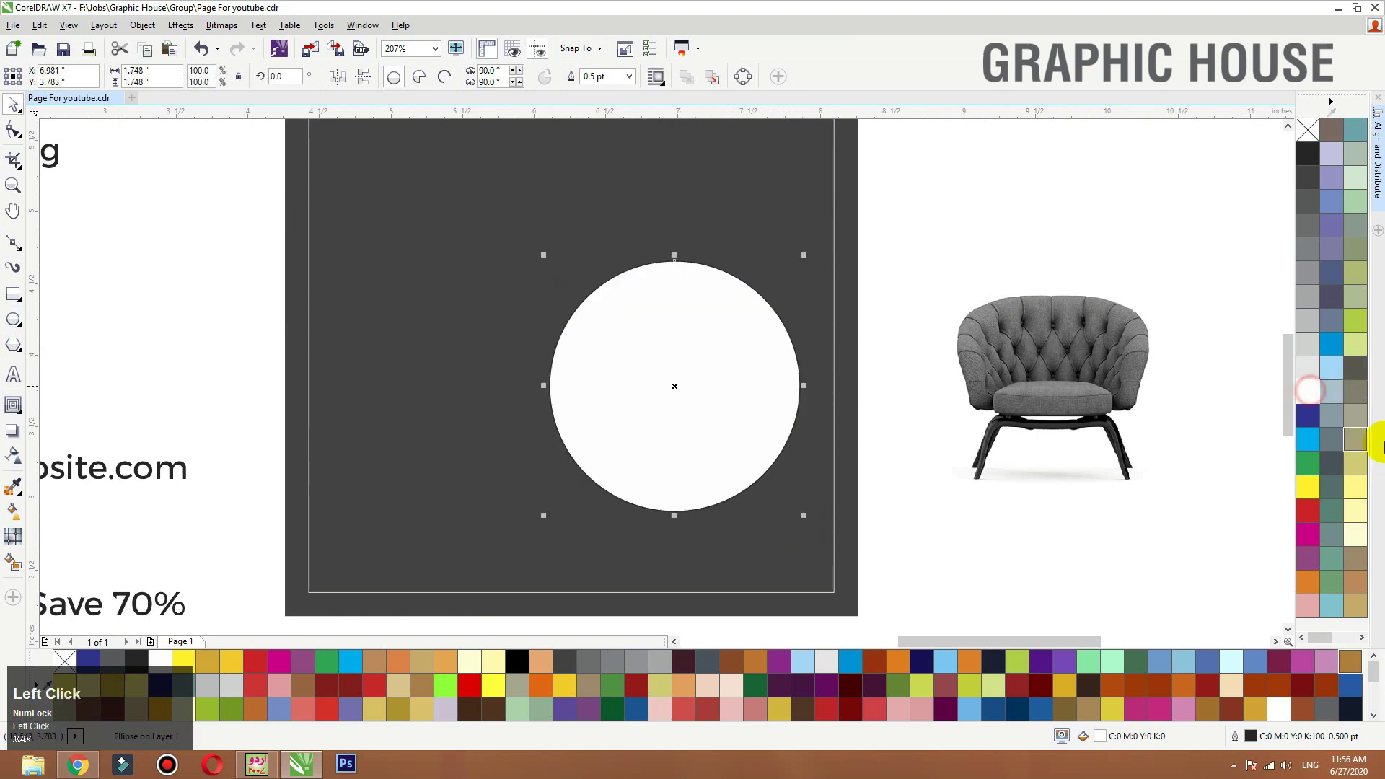
right_click(1309, 132)
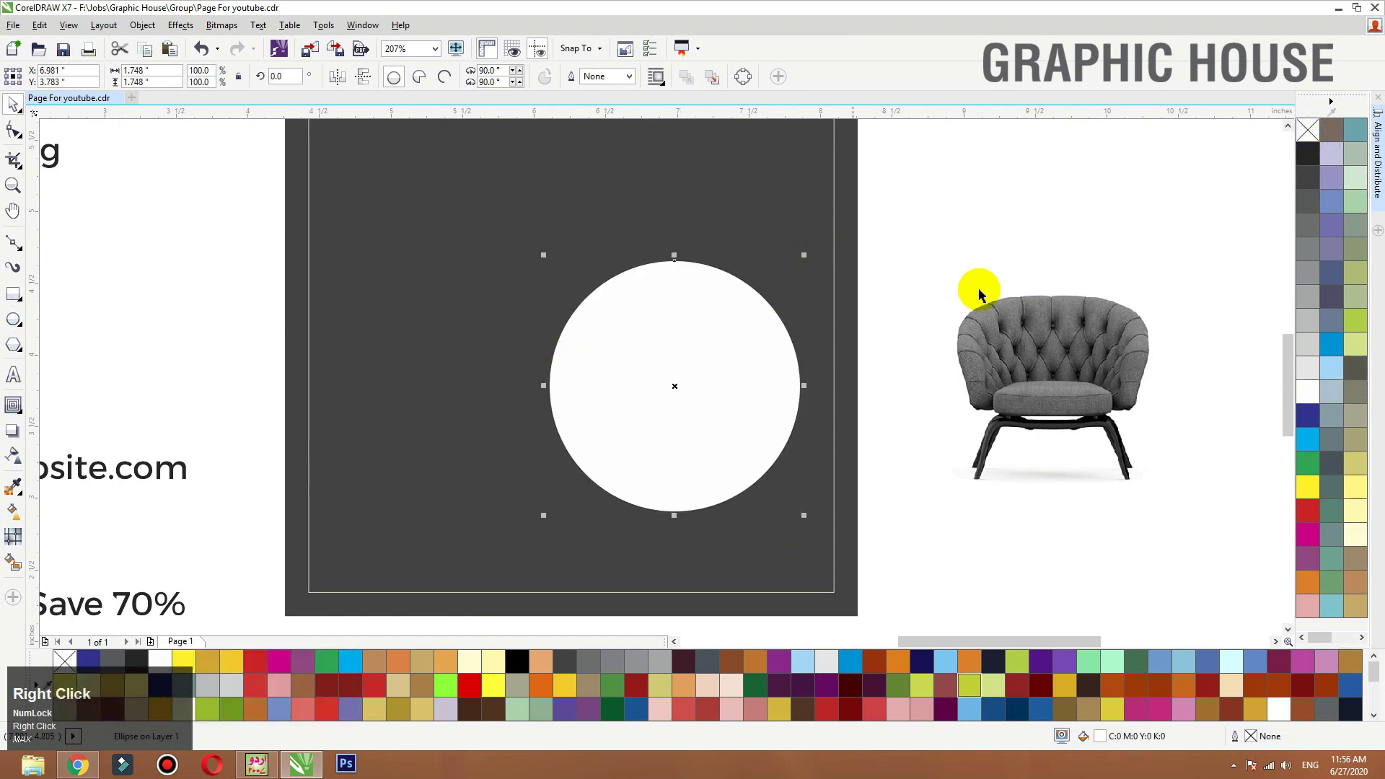
left_click_drag(802, 256, 797, 260)
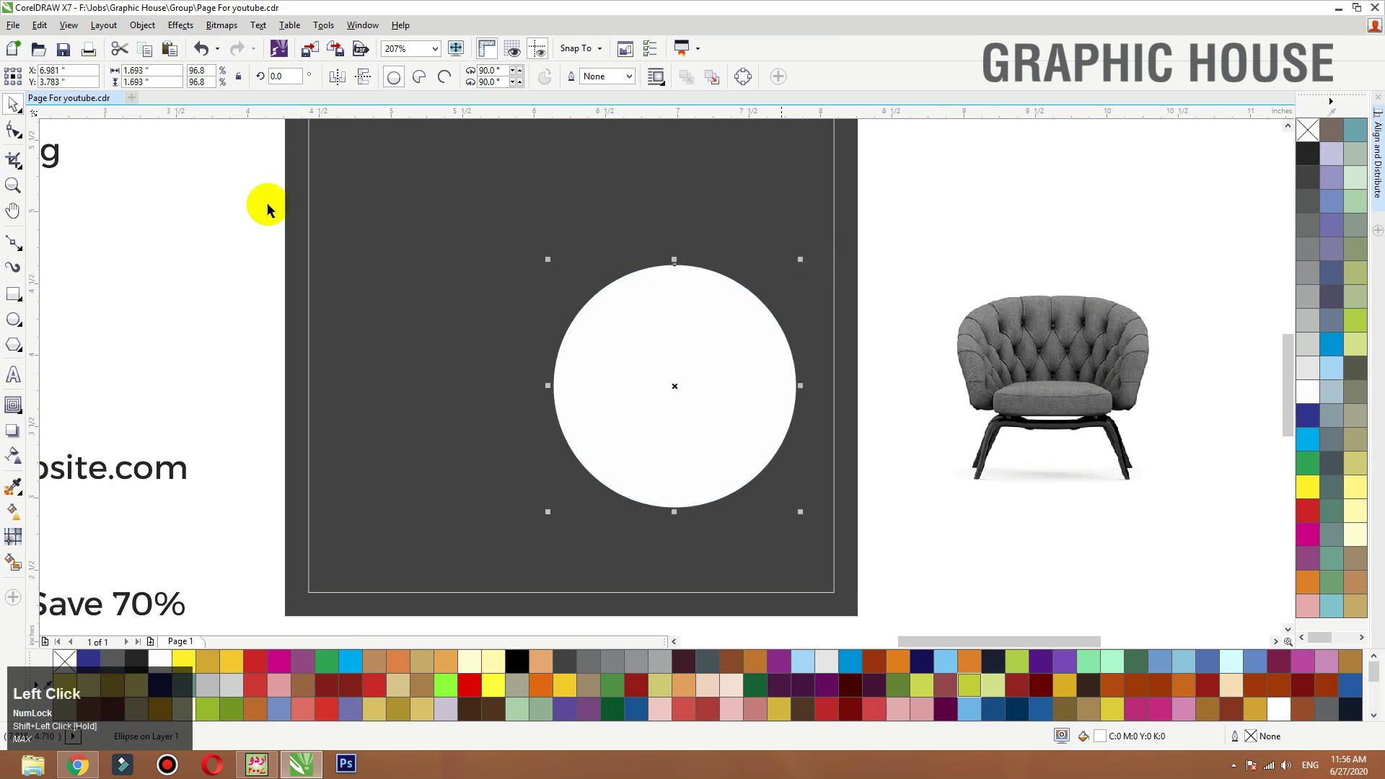
Step: Duplicate the white circle concentrically at about 1.84 inches, fill the copy with magenta and place it behind the white one
left_click_drag(813, 251, 811, 247)
right_click(810, 246)
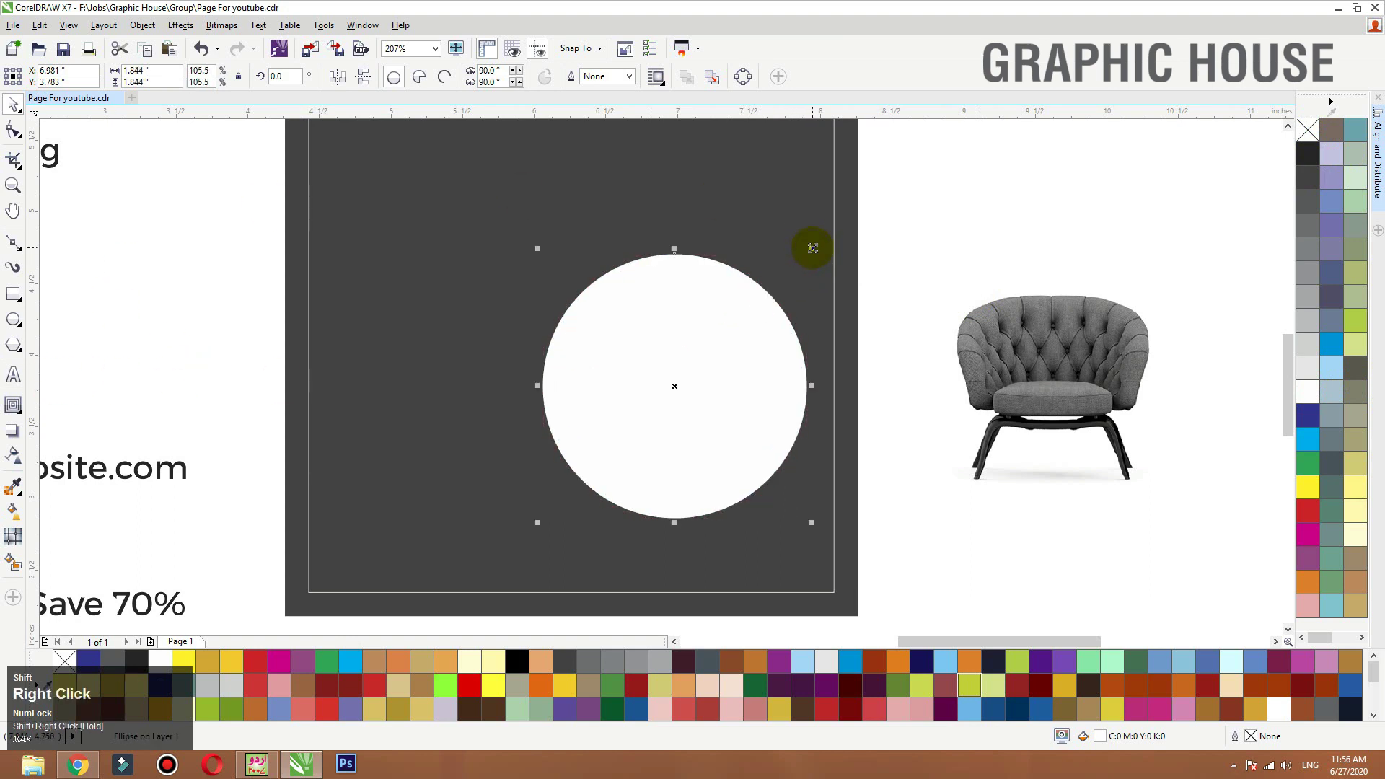
left_click(1307, 534)
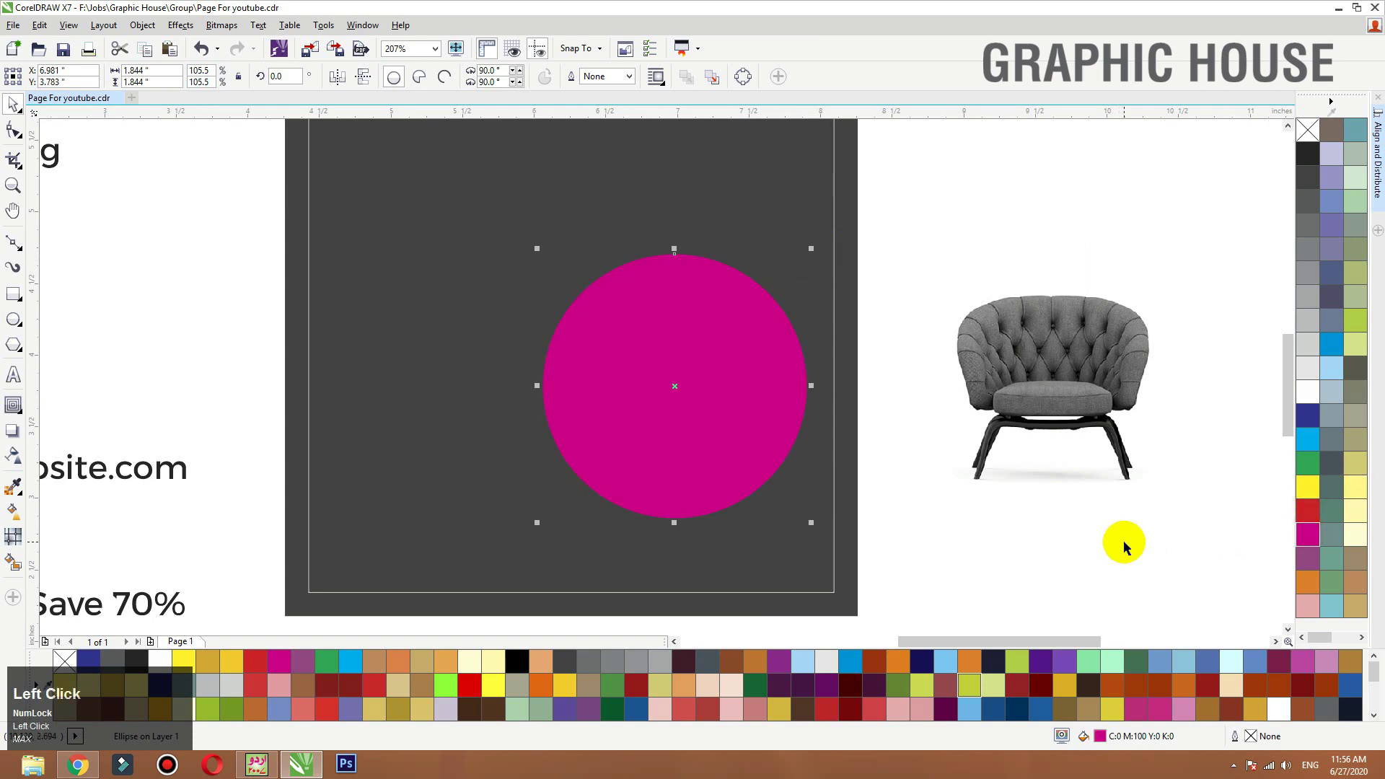
key("ctrl+Page_Down")
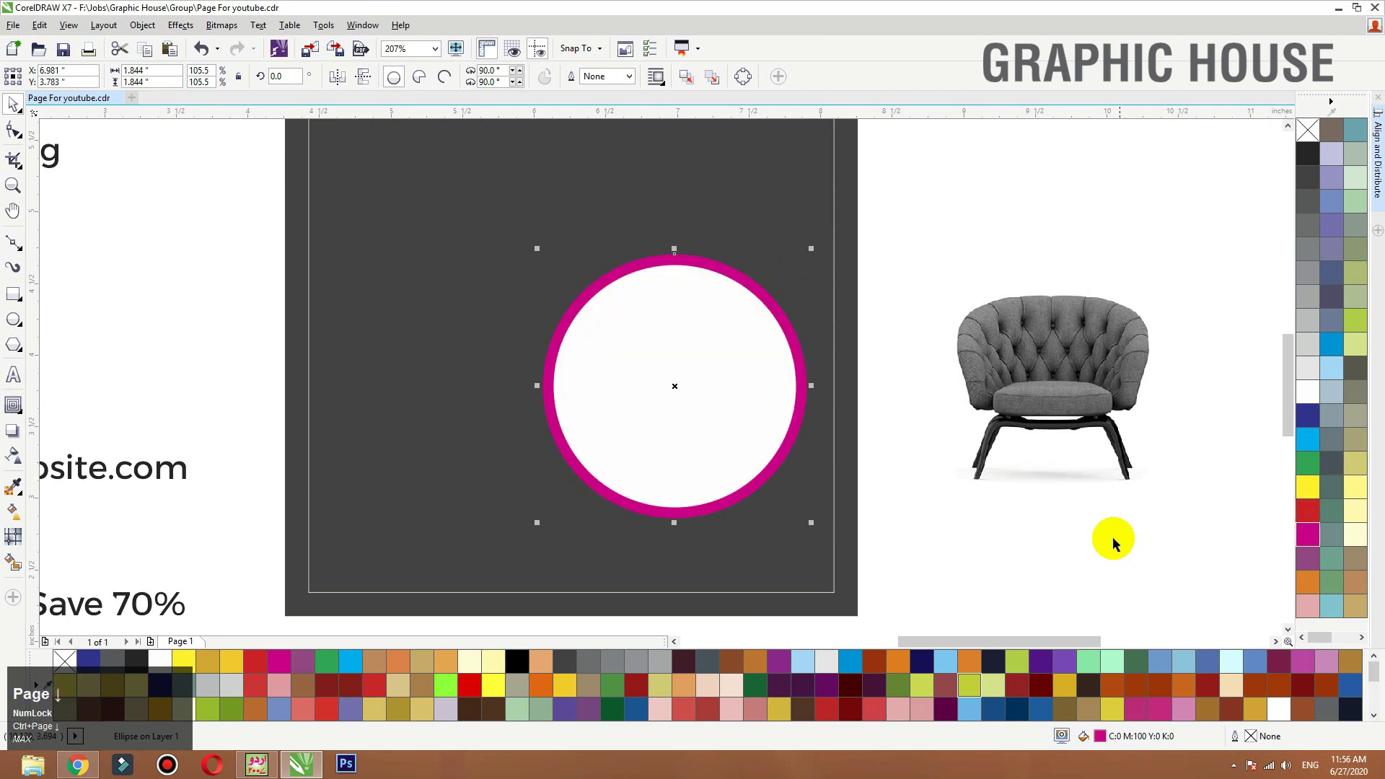
left_click_drag(758, 400, 633, 383)
key("ctrl+z")
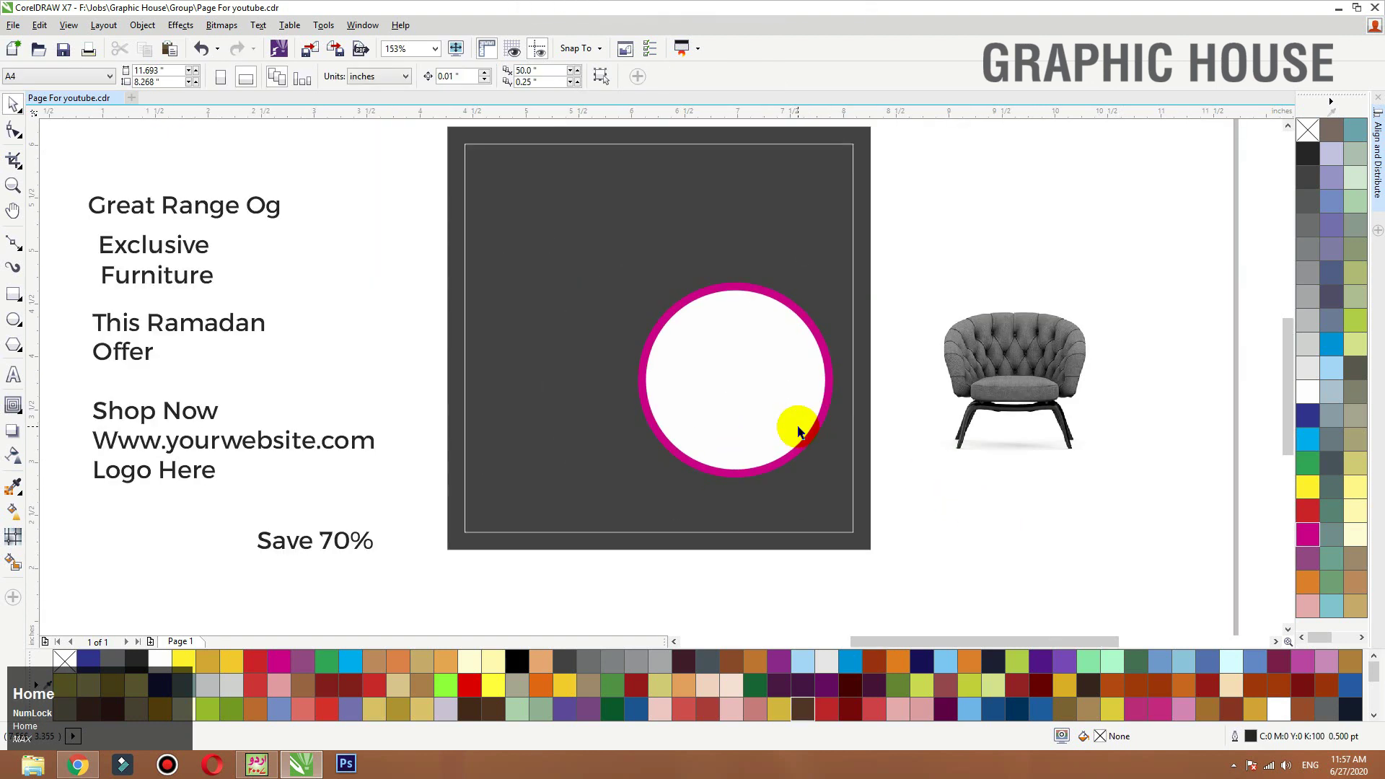
left_click(808, 448)
key("ctrl+z")
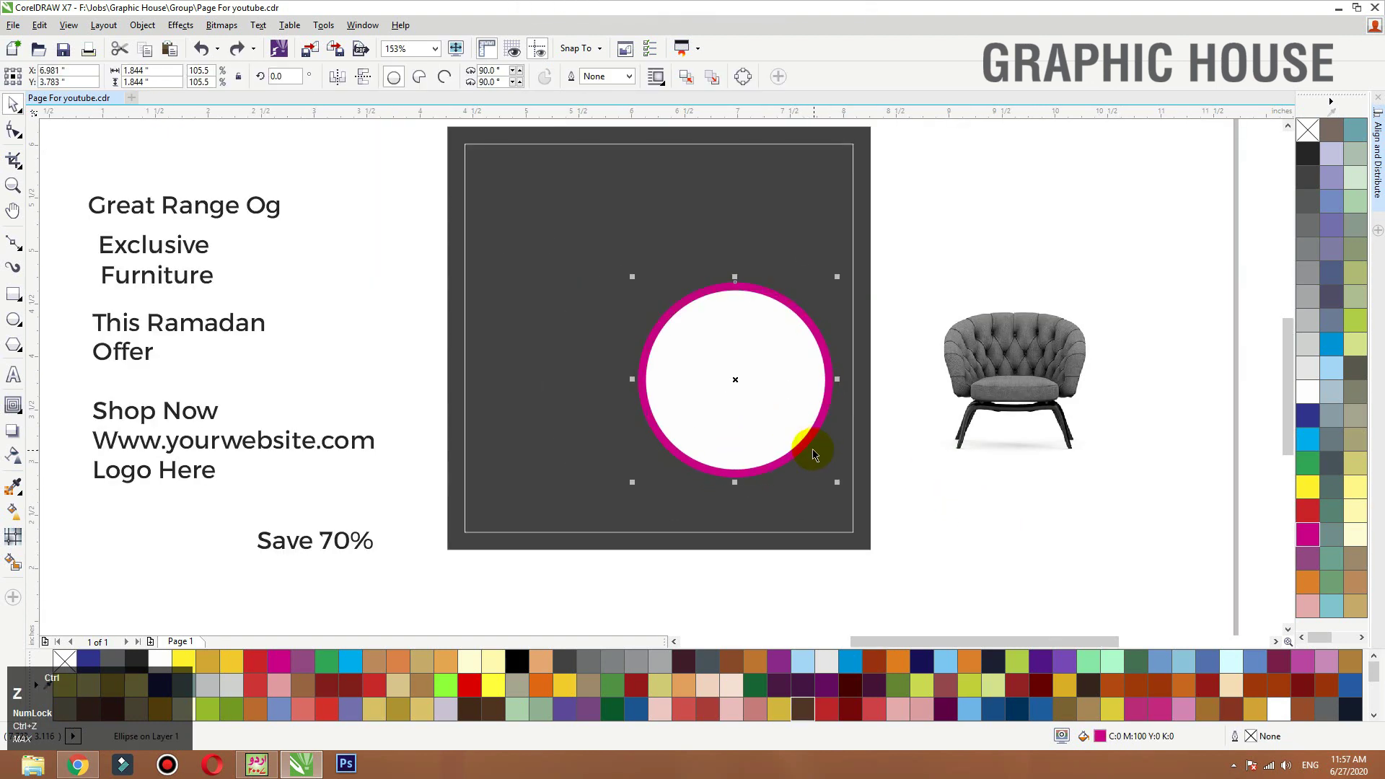
Step: Recolour the outer magenta circle red with CMYK values C 0, M 100, Y 80, K 0
left_click(1301, 517)
double_click(1100, 737)
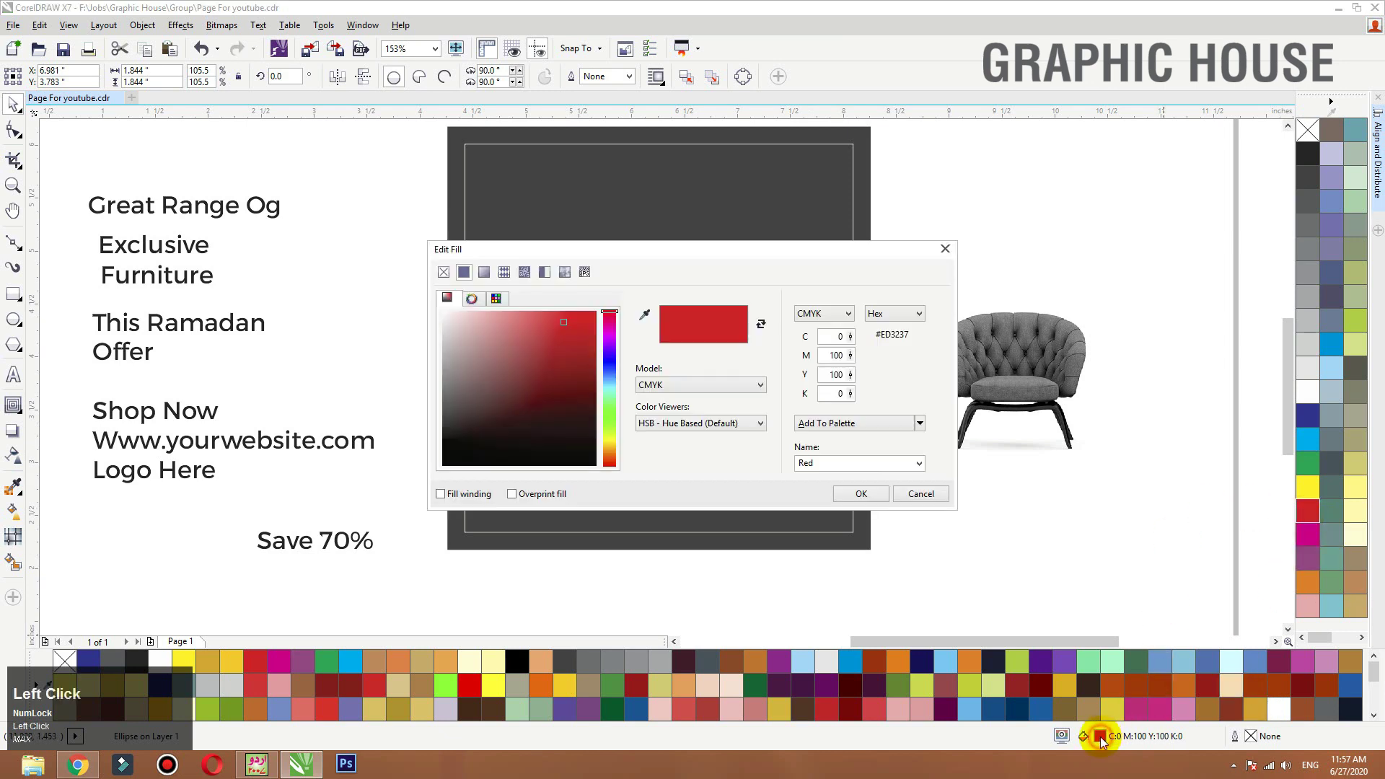
double_click(847, 378)
type("70")
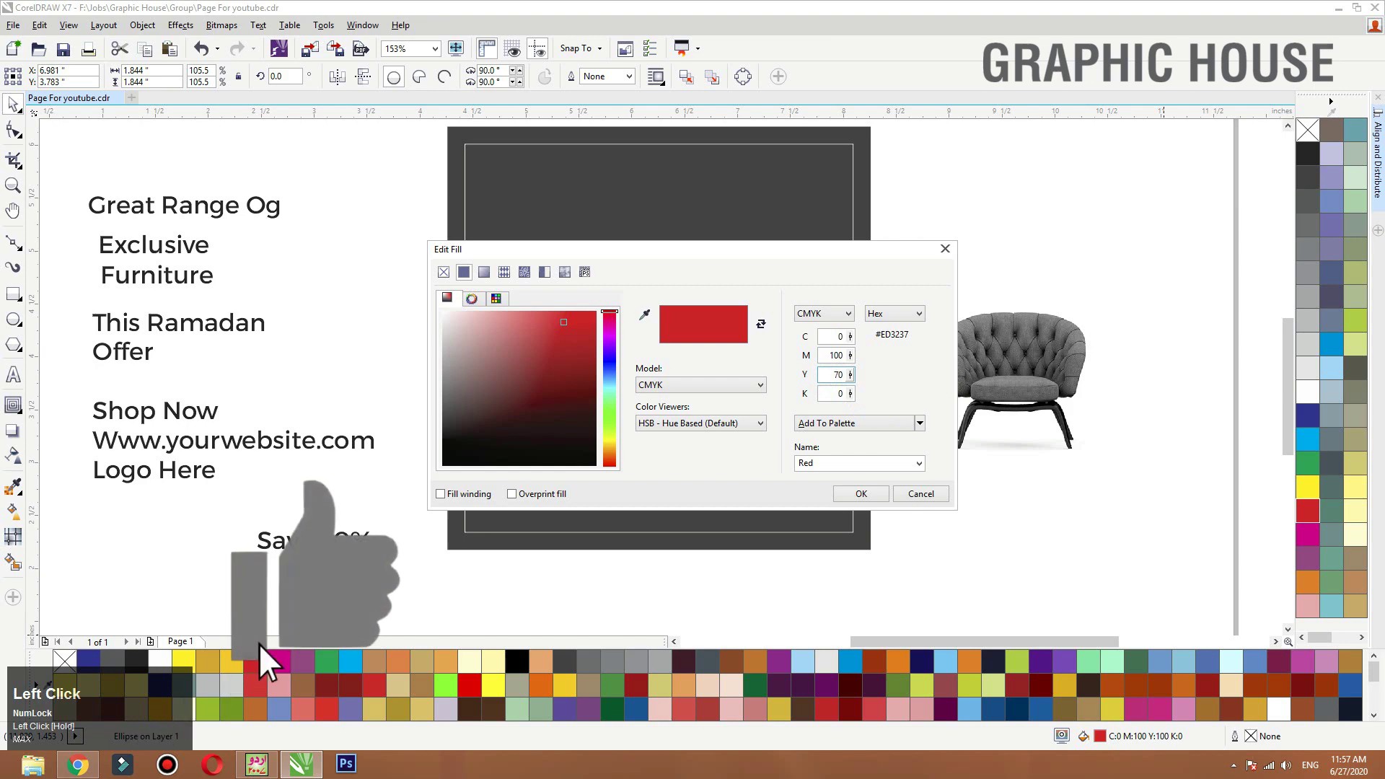
key("Tab")
key("shift+Tab")
type("8")
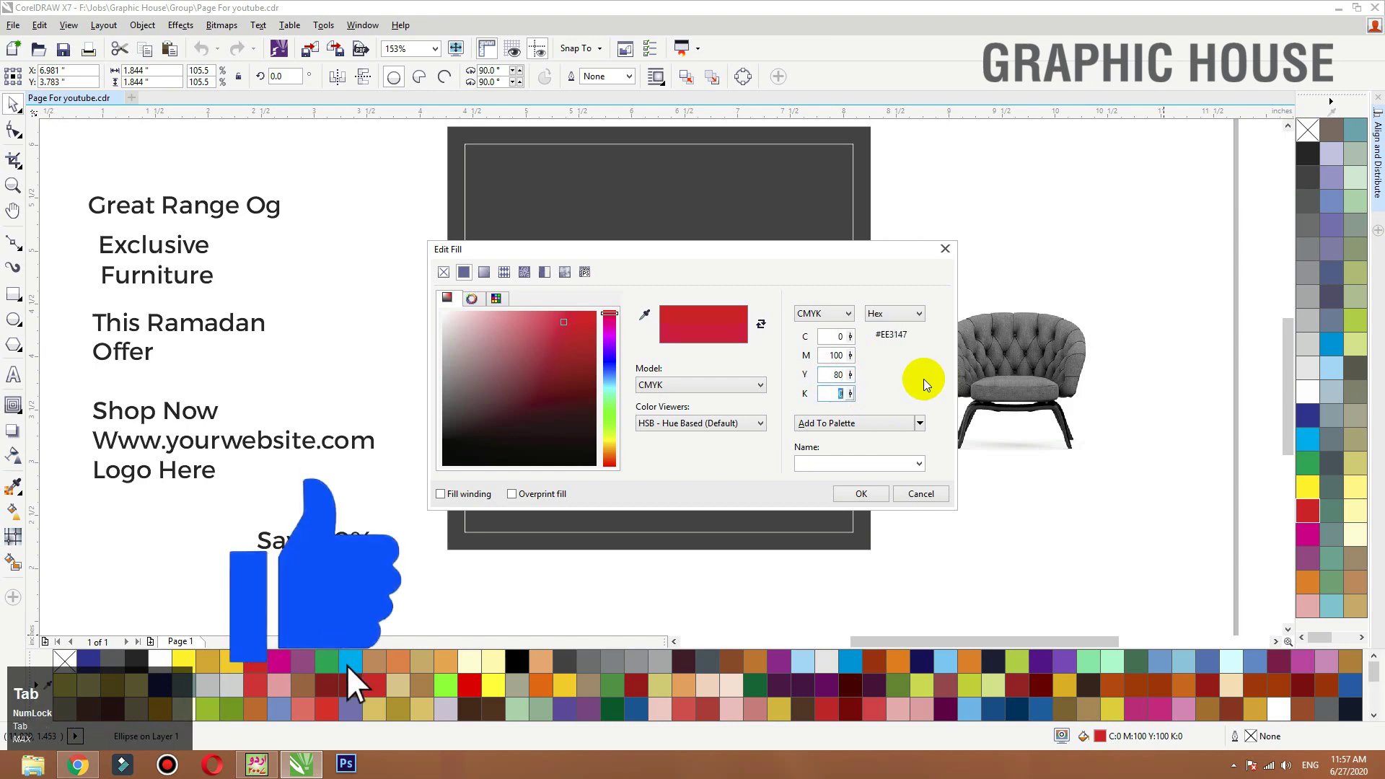
left_click(861, 493)
left_click(980, 247)
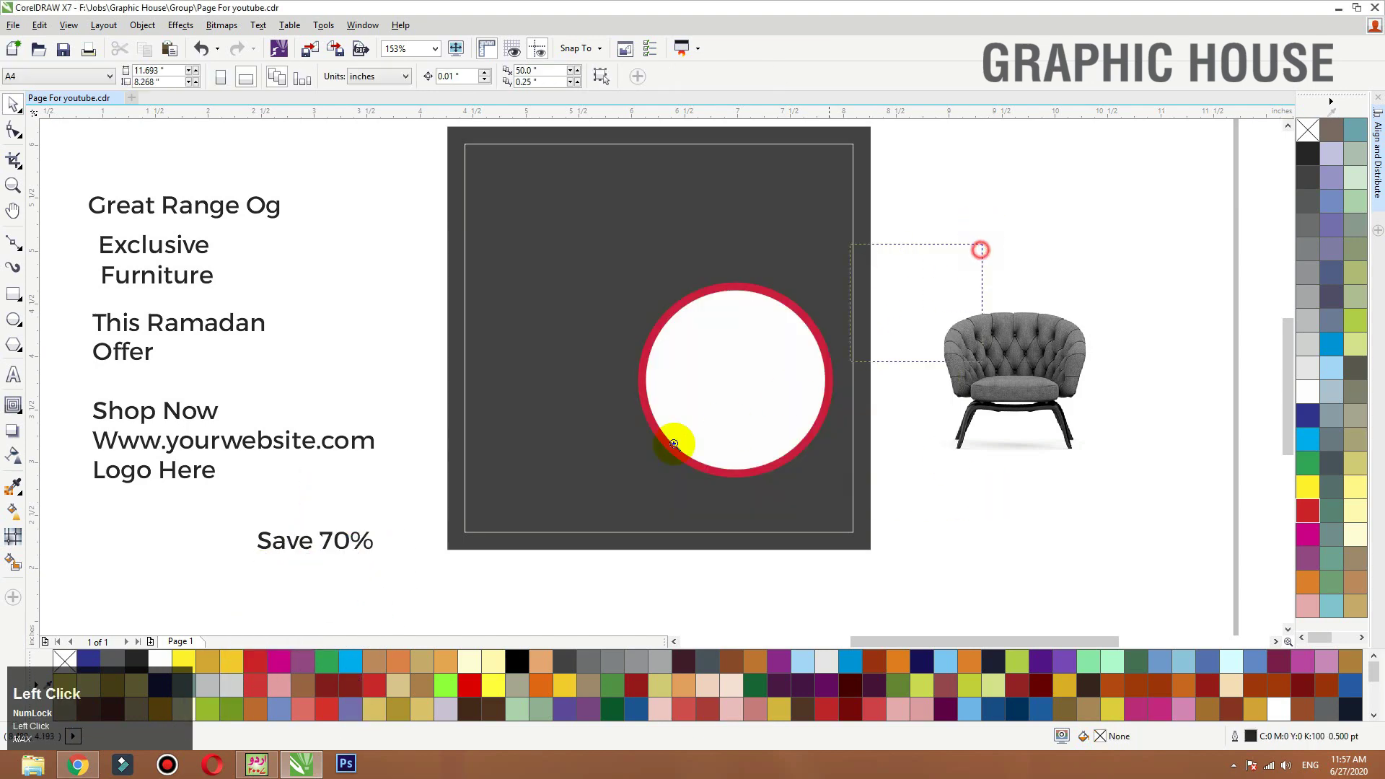
Step: Scale the white circle down to about 1.64 inches from its centre
scroll(800, 375, "up", 2)
left_click(636, 363)
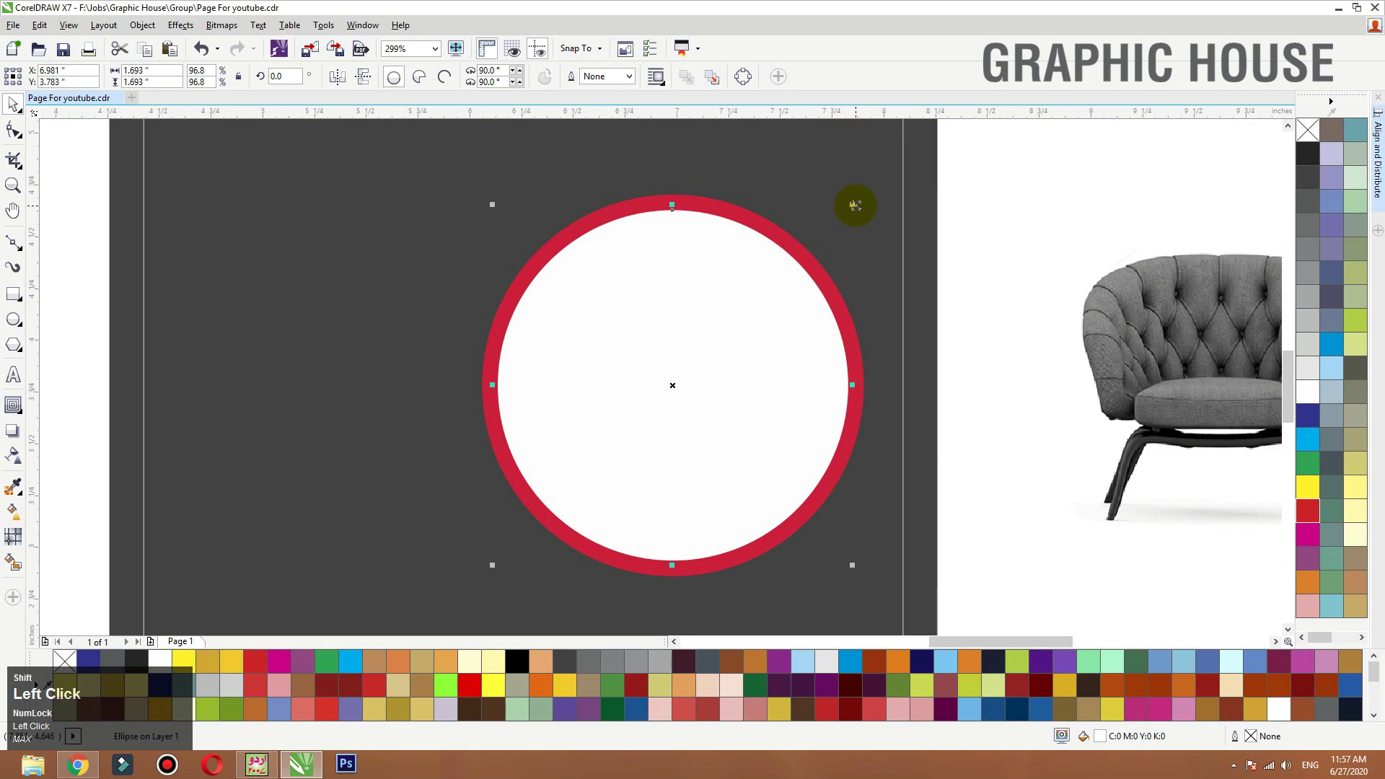
left_click_drag(853, 205, 850, 206)
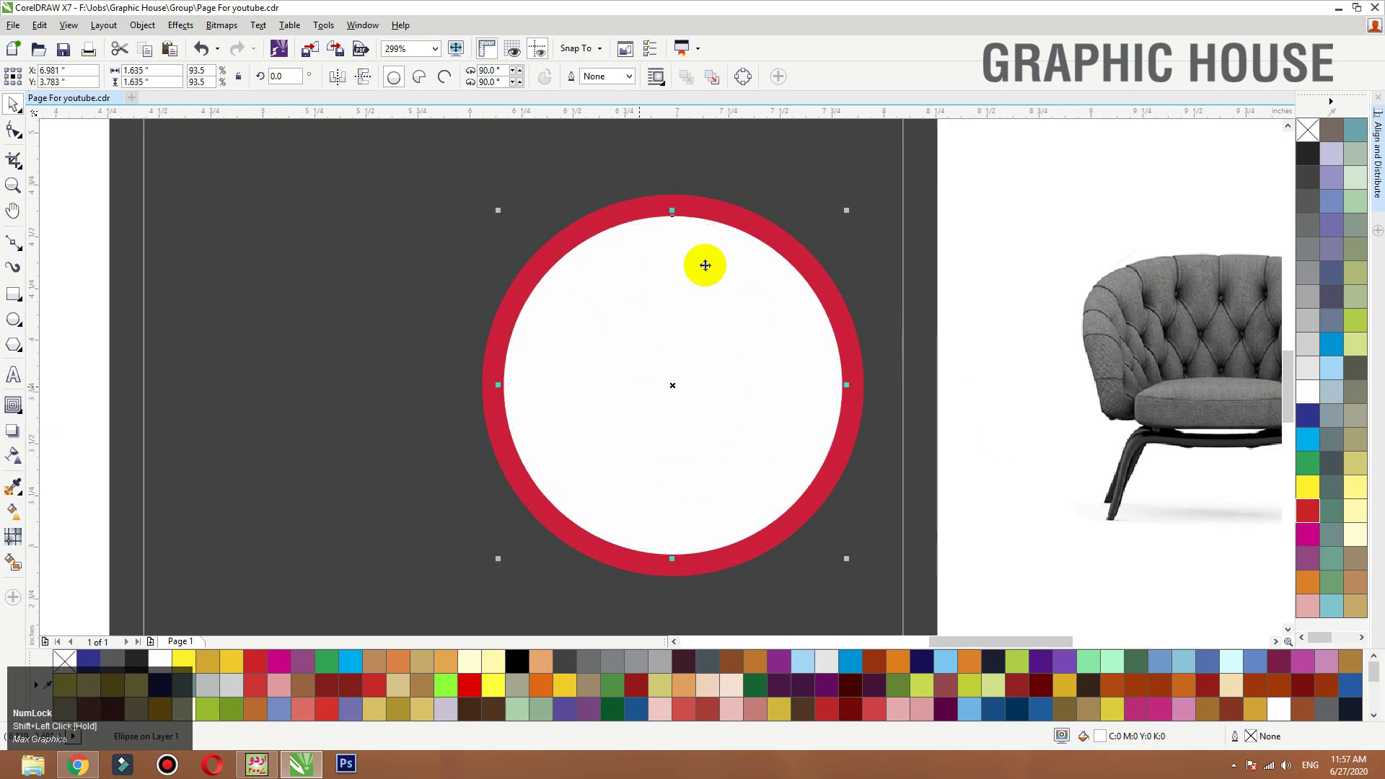
Step: Add a drop shadow to the white circle and set the shadow opacity to 88
left_click(14, 431)
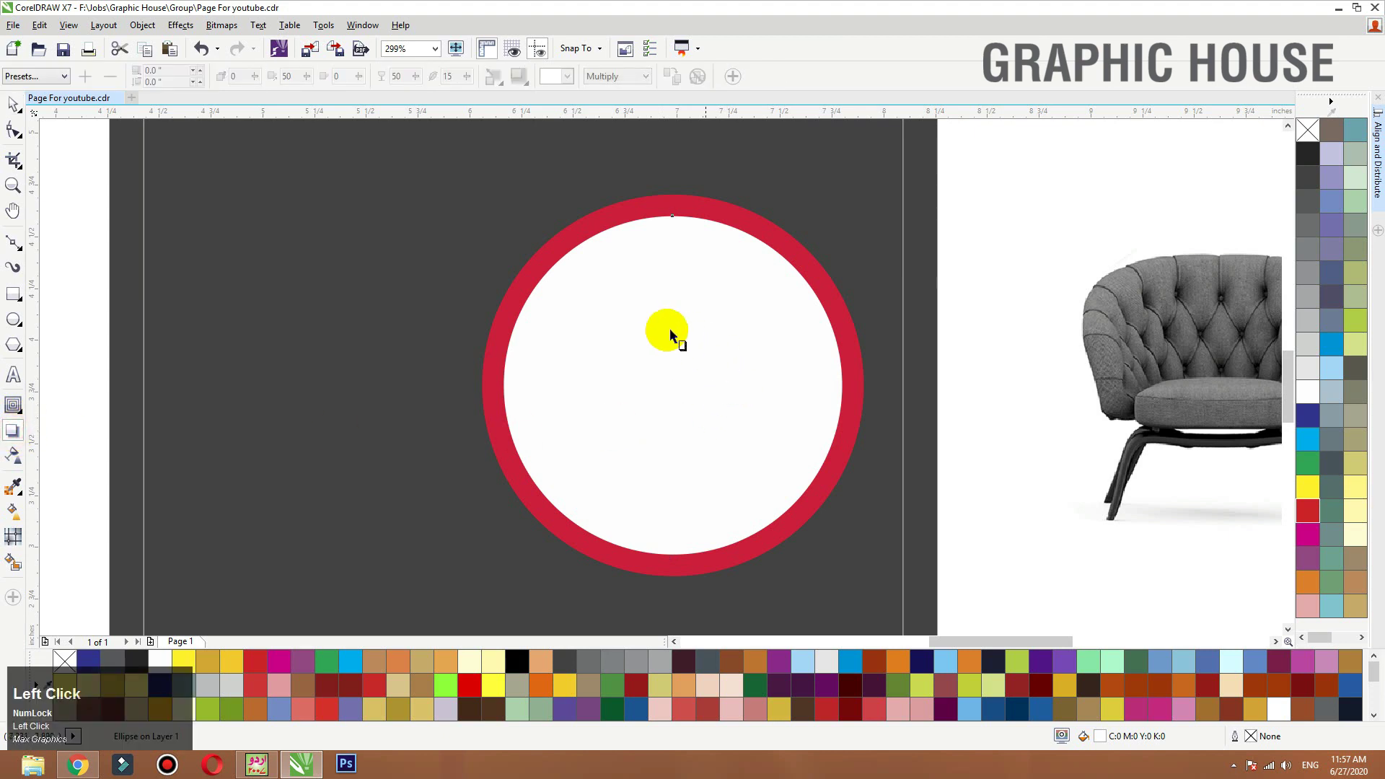
left_click_drag(660, 326, 664, 420)
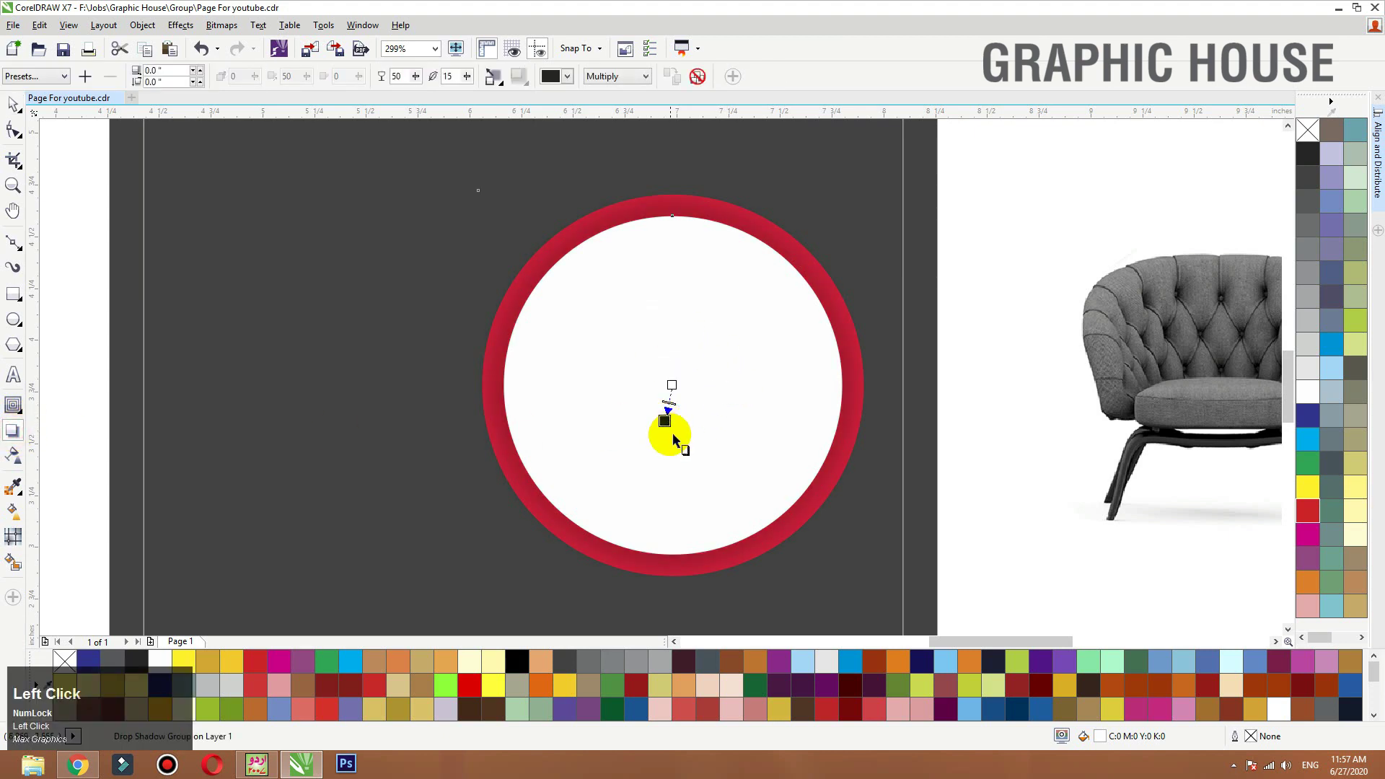
left_click(397, 76)
type("88")
key("Return")
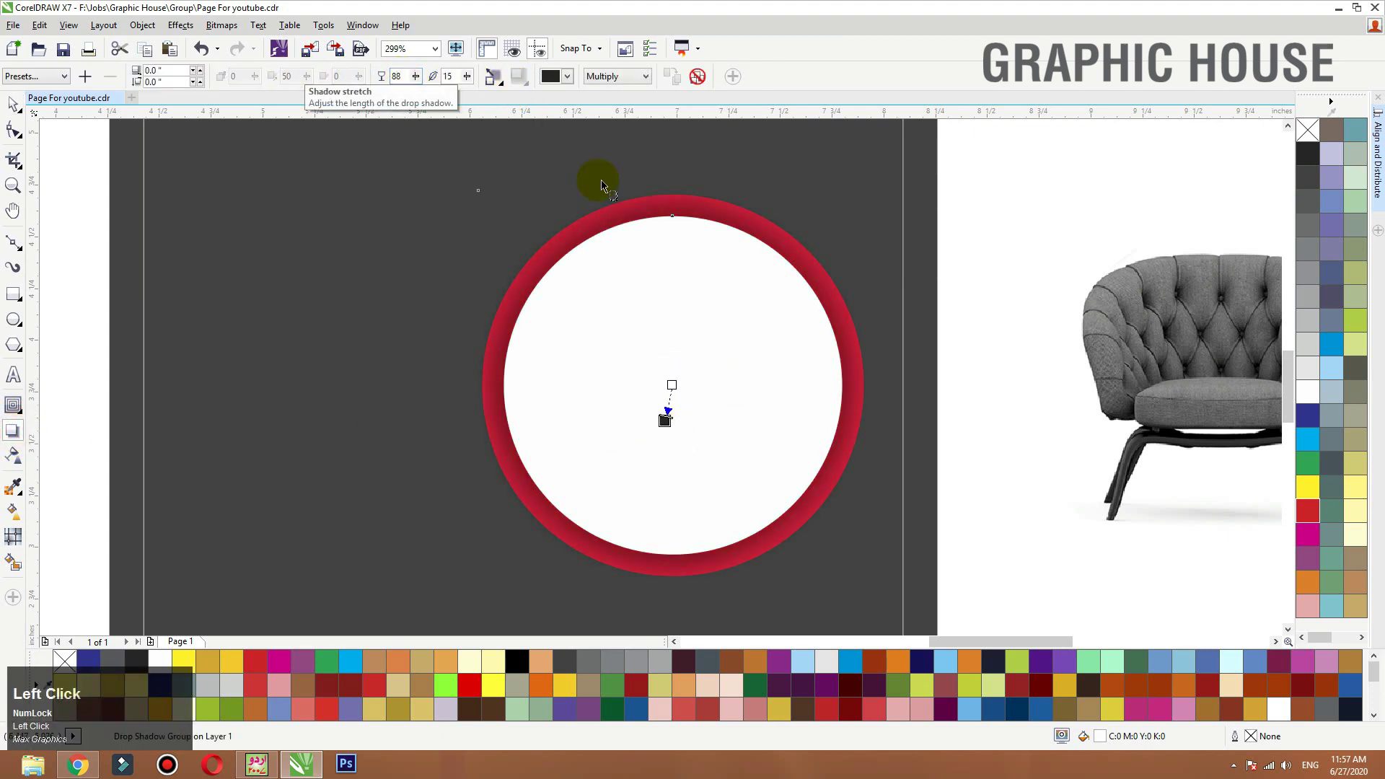
Step: Scale the shadowed white circle down to about 1.59 inches from its centre
key("space")
left_click_drag(668, 417, 584, 402)
key("ctrl+z")
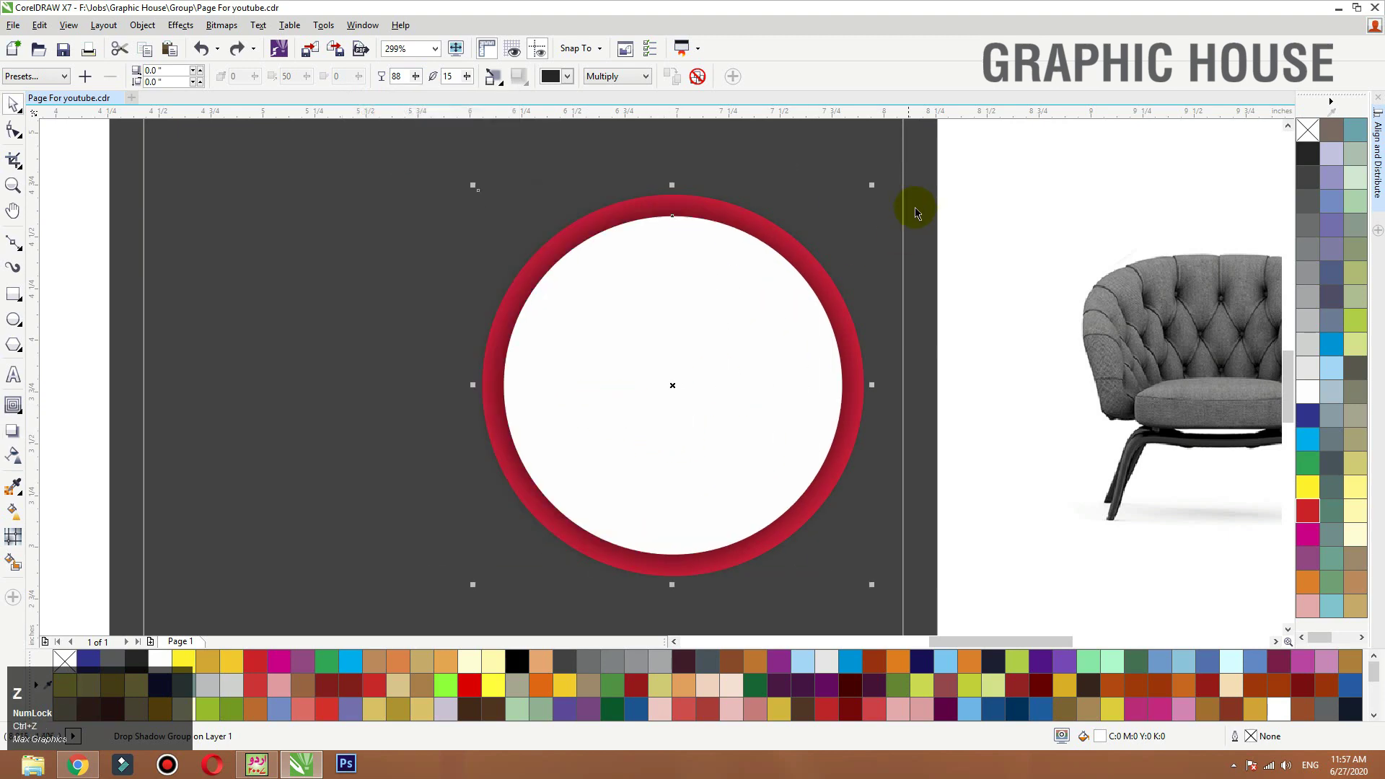
left_click_drag(869, 186, 865, 191)
Step: Break the drop shadow apart from the white circle
key("F3")
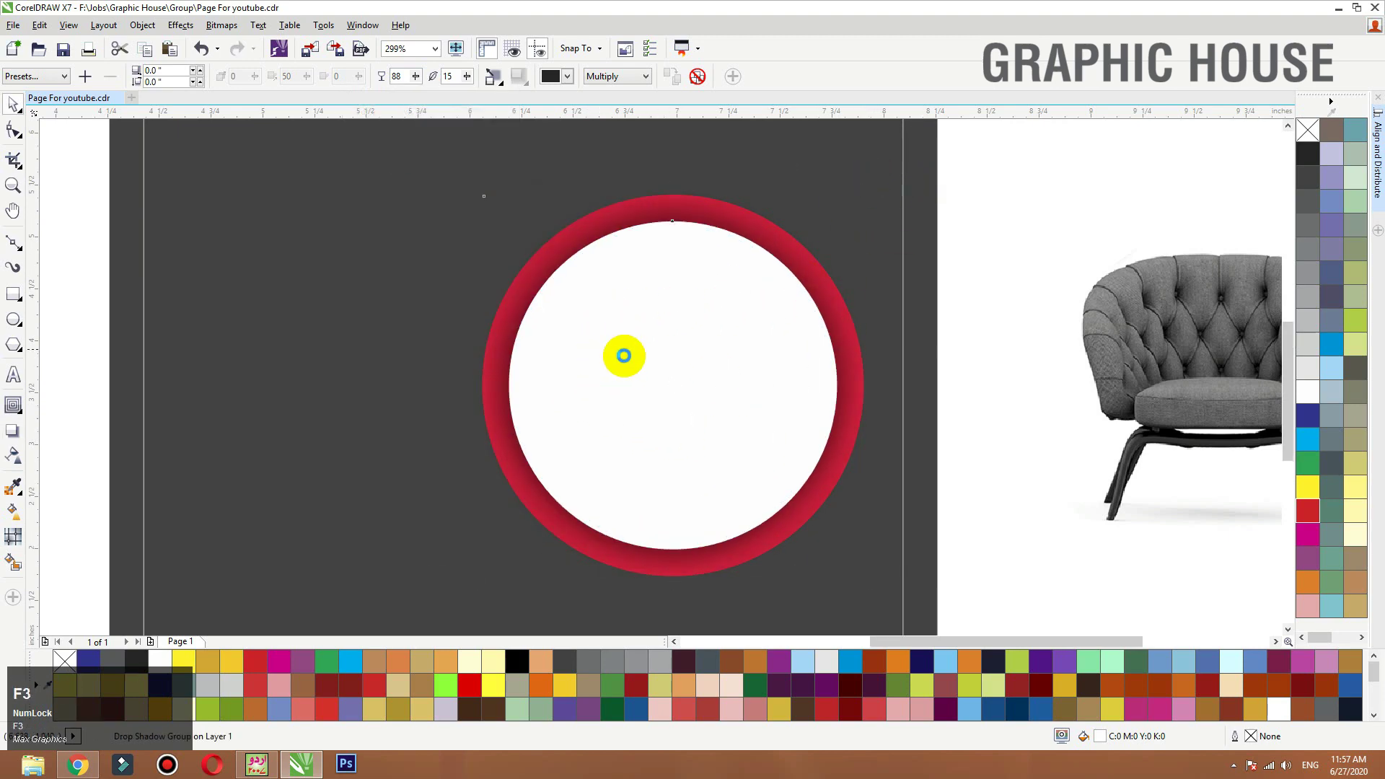
left_click_drag(632, 352, 624, 344)
key("ctrl+z")
left_click(921, 204)
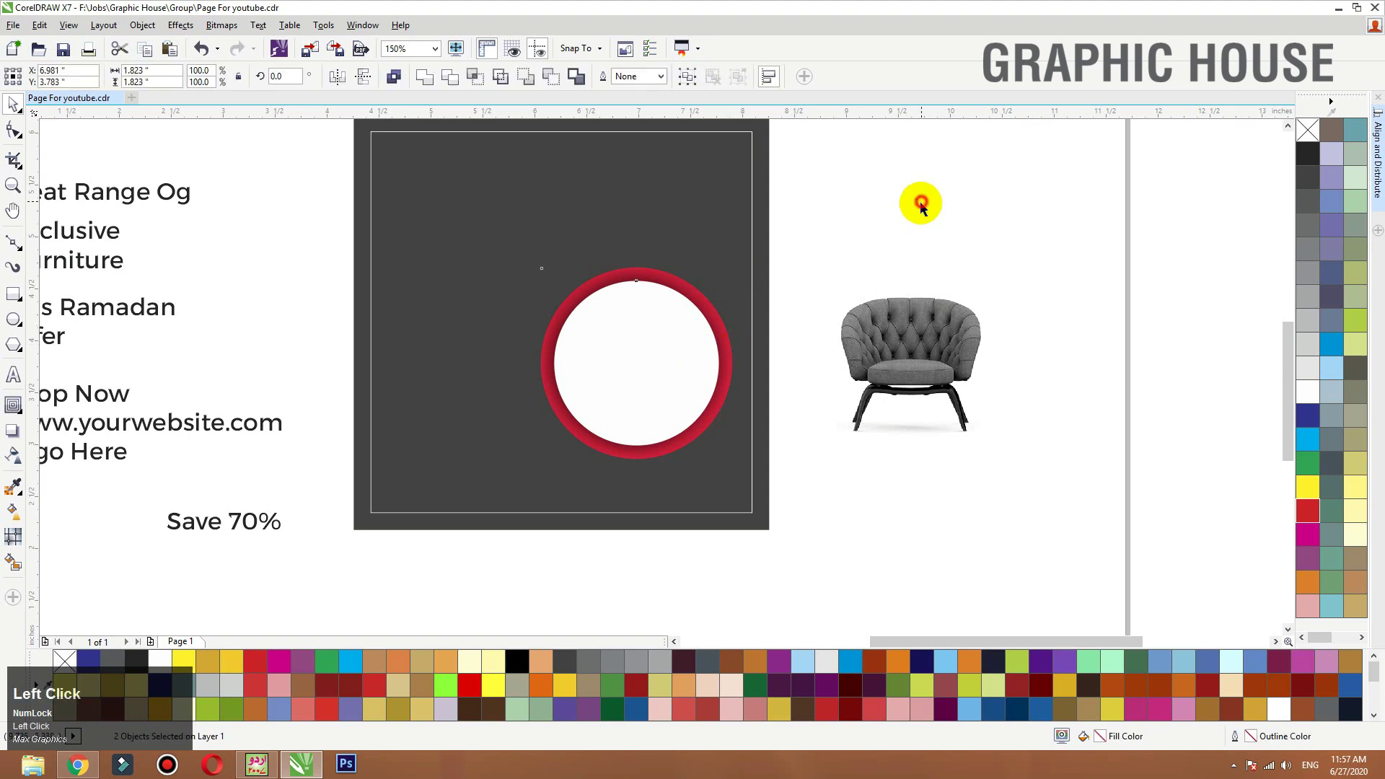
left_click_drag(639, 395, 520, 370)
key("ctrl+z")
Step: PowerClip the chair image inside the white circle
left_click(889, 342)
right_click(902, 315)
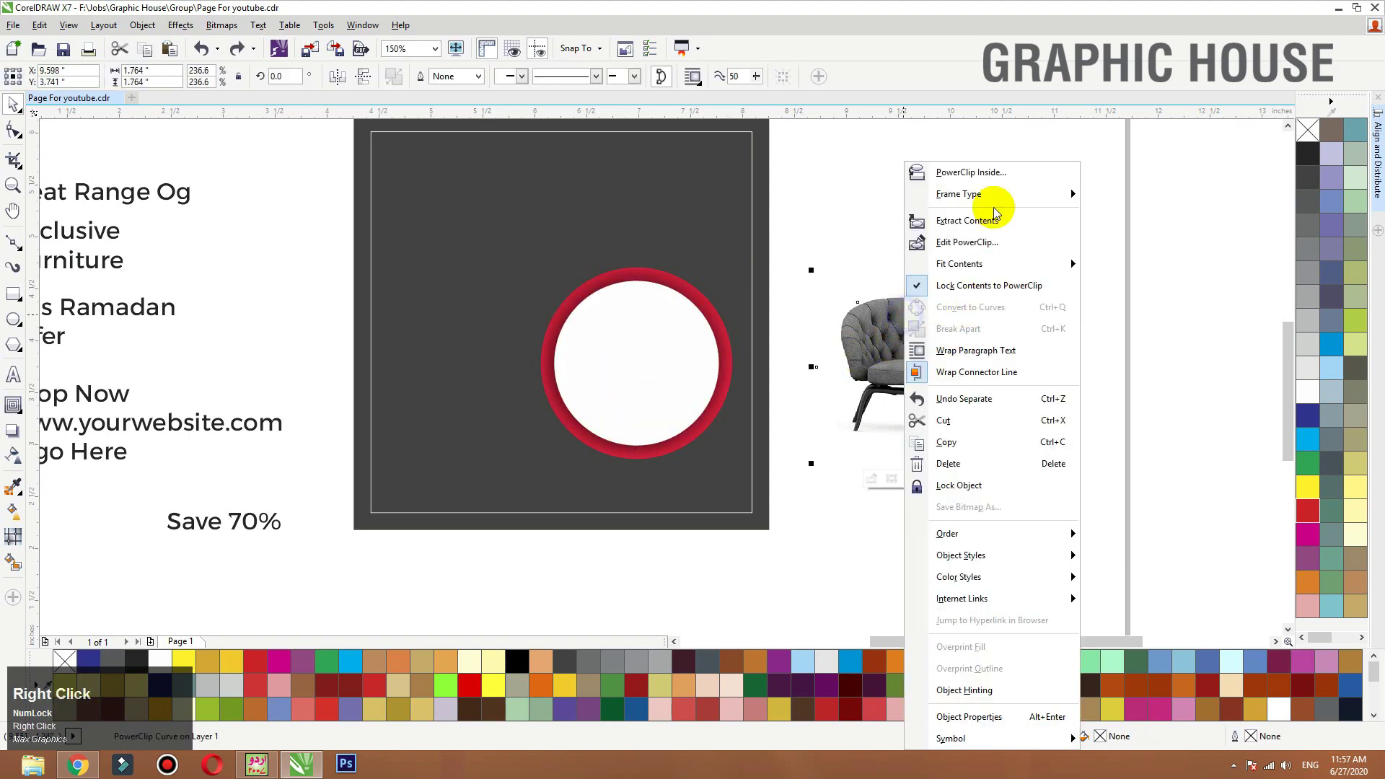
left_click(966, 173)
left_click(657, 333)
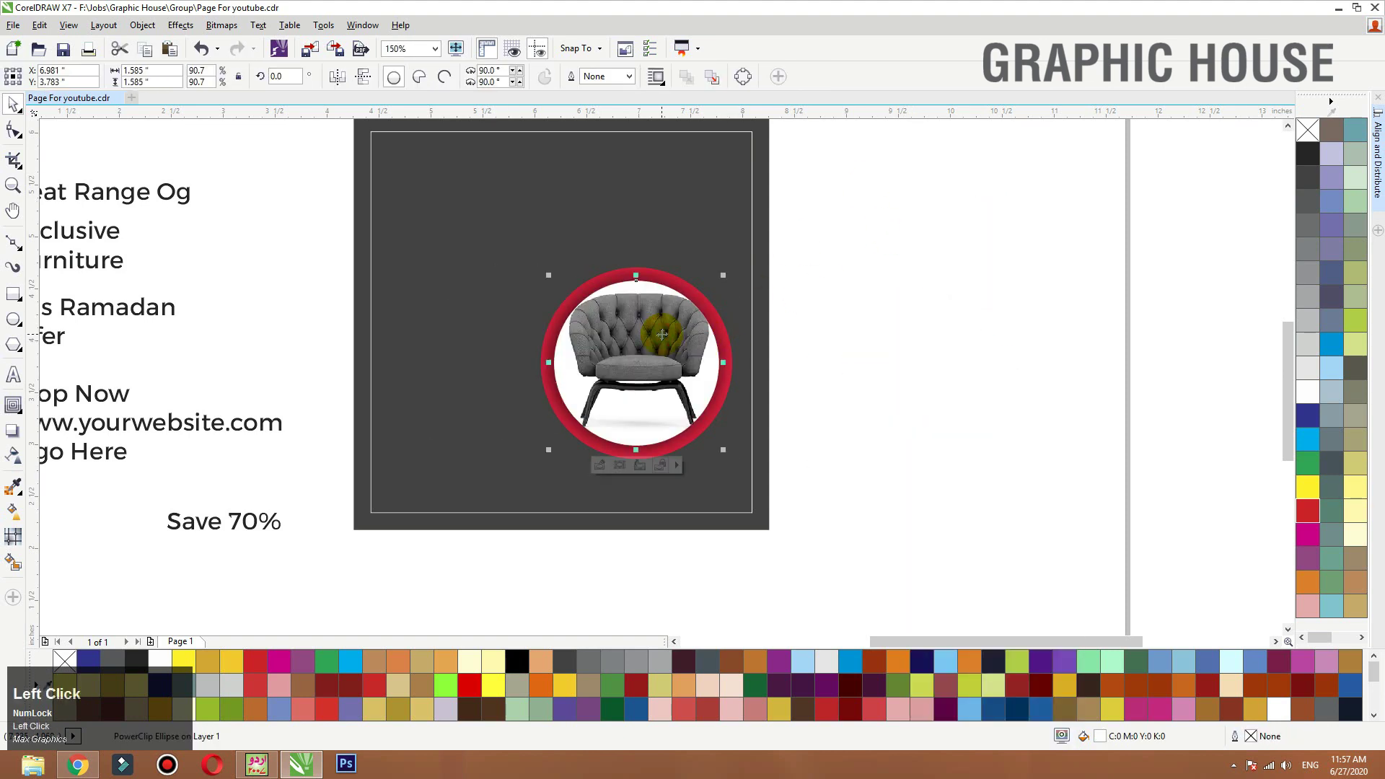
Step: Edit the PowerClip contents, scale the chair image down to about 1.5 inches from its centre, and finish editing
left_click(662, 335, "ctrl")
key("F2")
left_click_drag(464, 232, 854, 530)
left_click(678, 393)
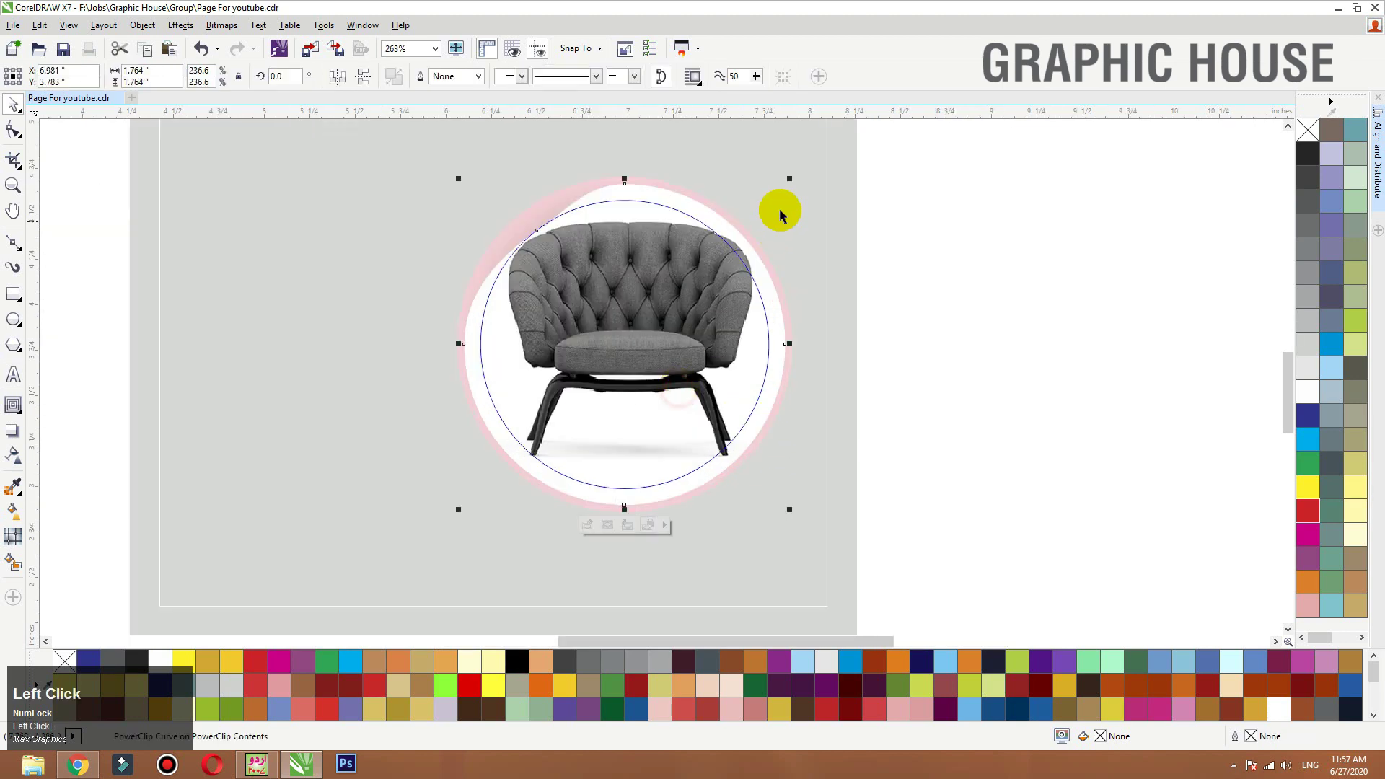
left_click_drag(789, 178, 765, 202)
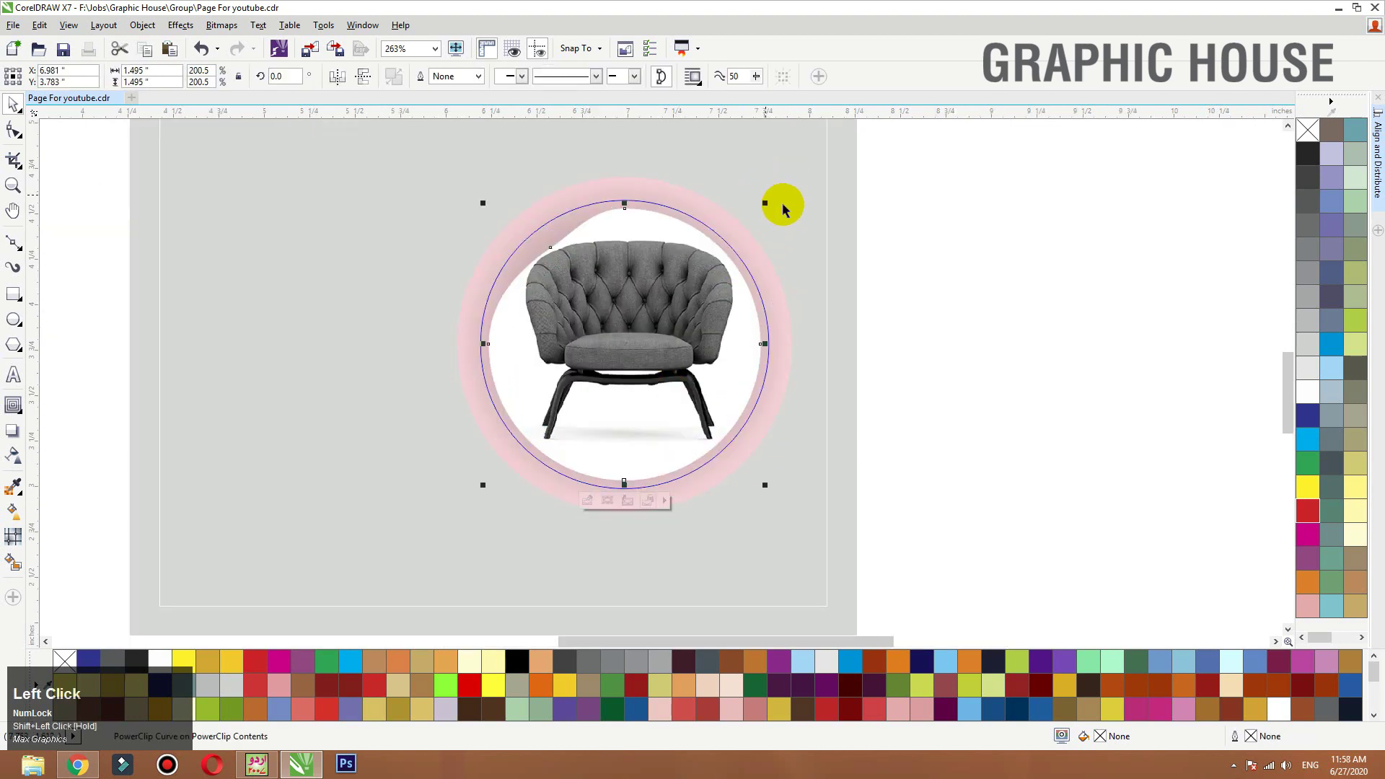
left_click(689, 290, "ctrl")
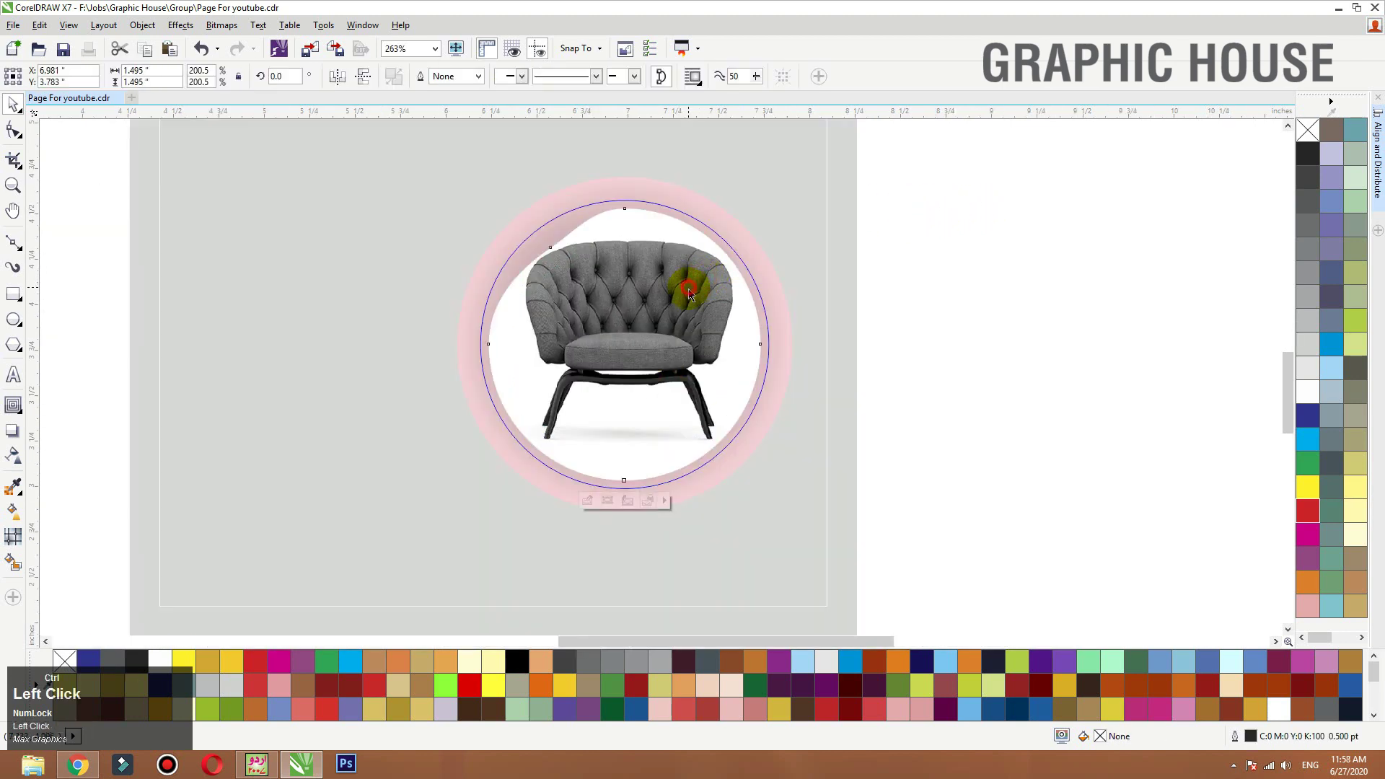
key("F3")
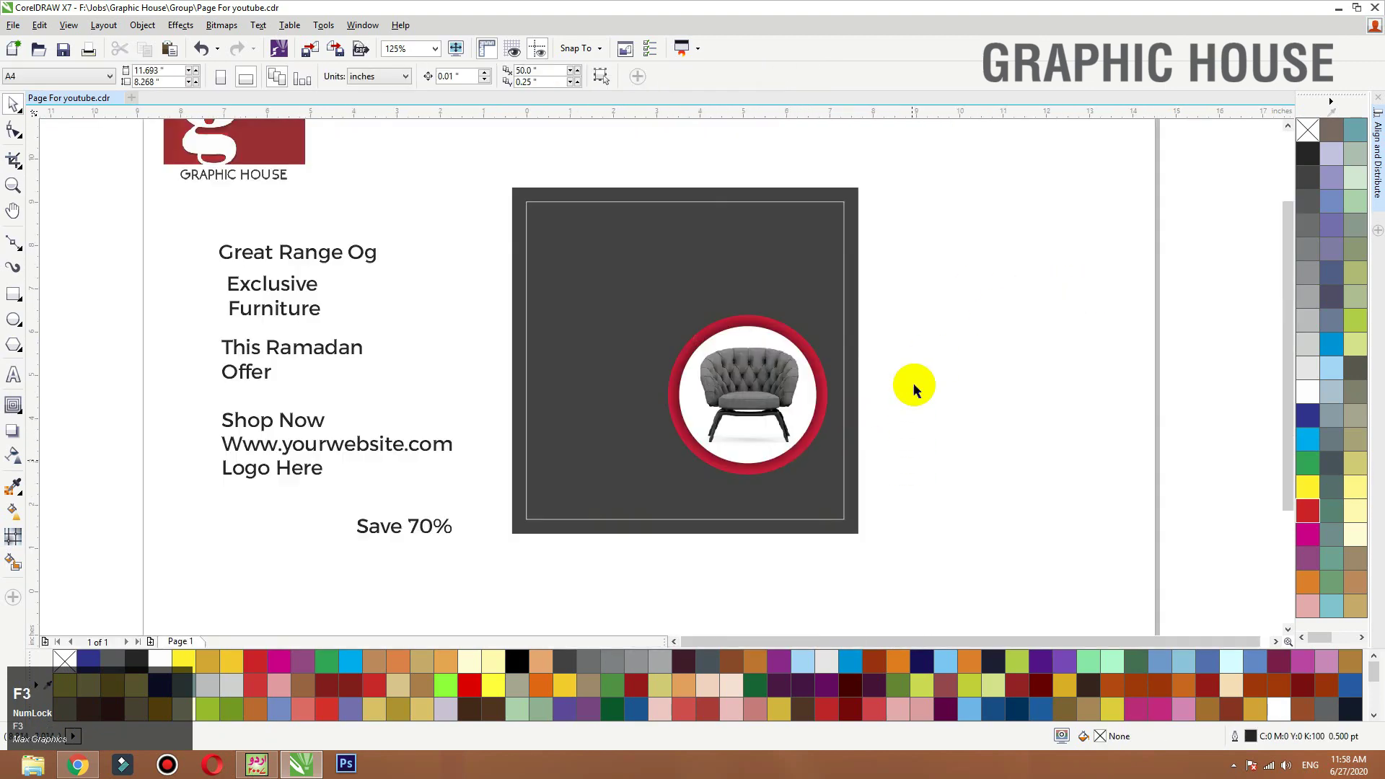
key("F3")
key("F2")
left_click_drag(956, 300, 573, 531)
left_click(613, 552)
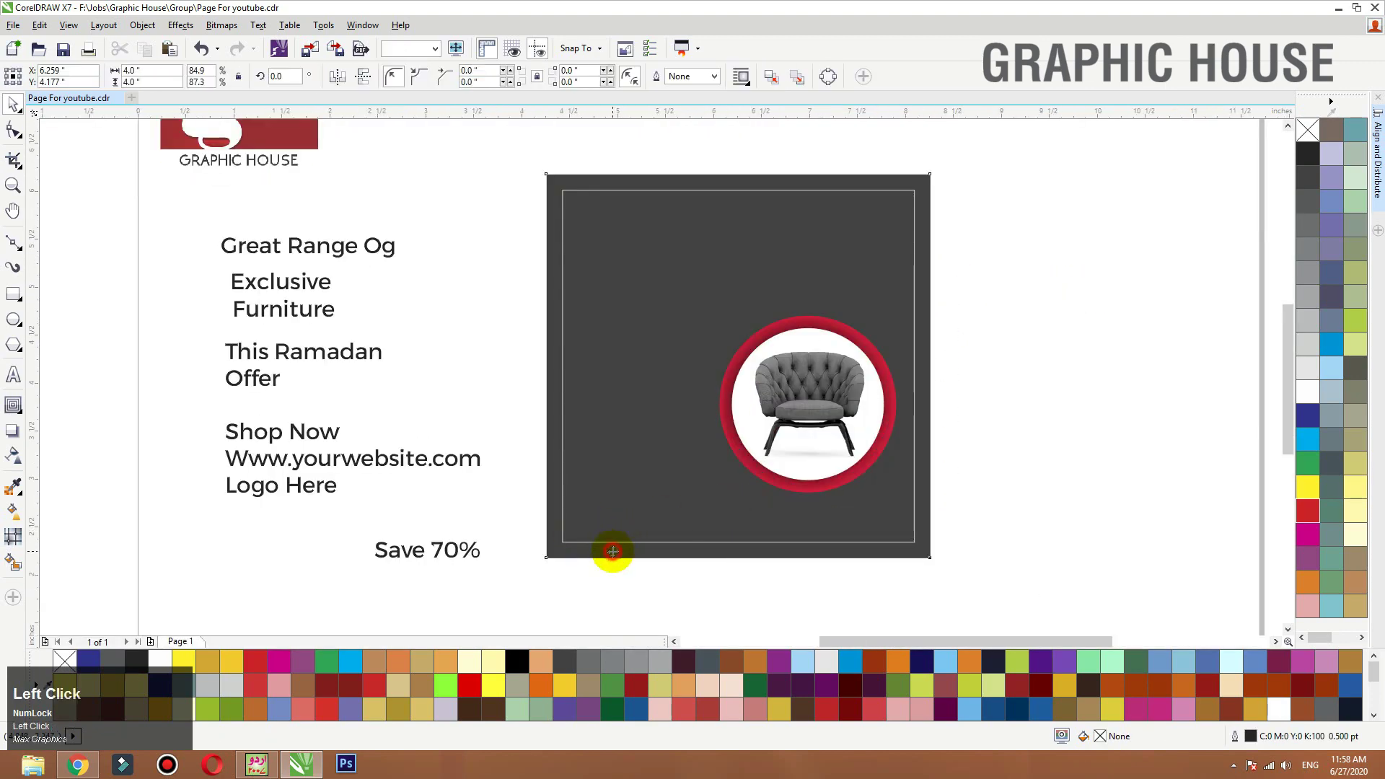
left_click(507, 387)
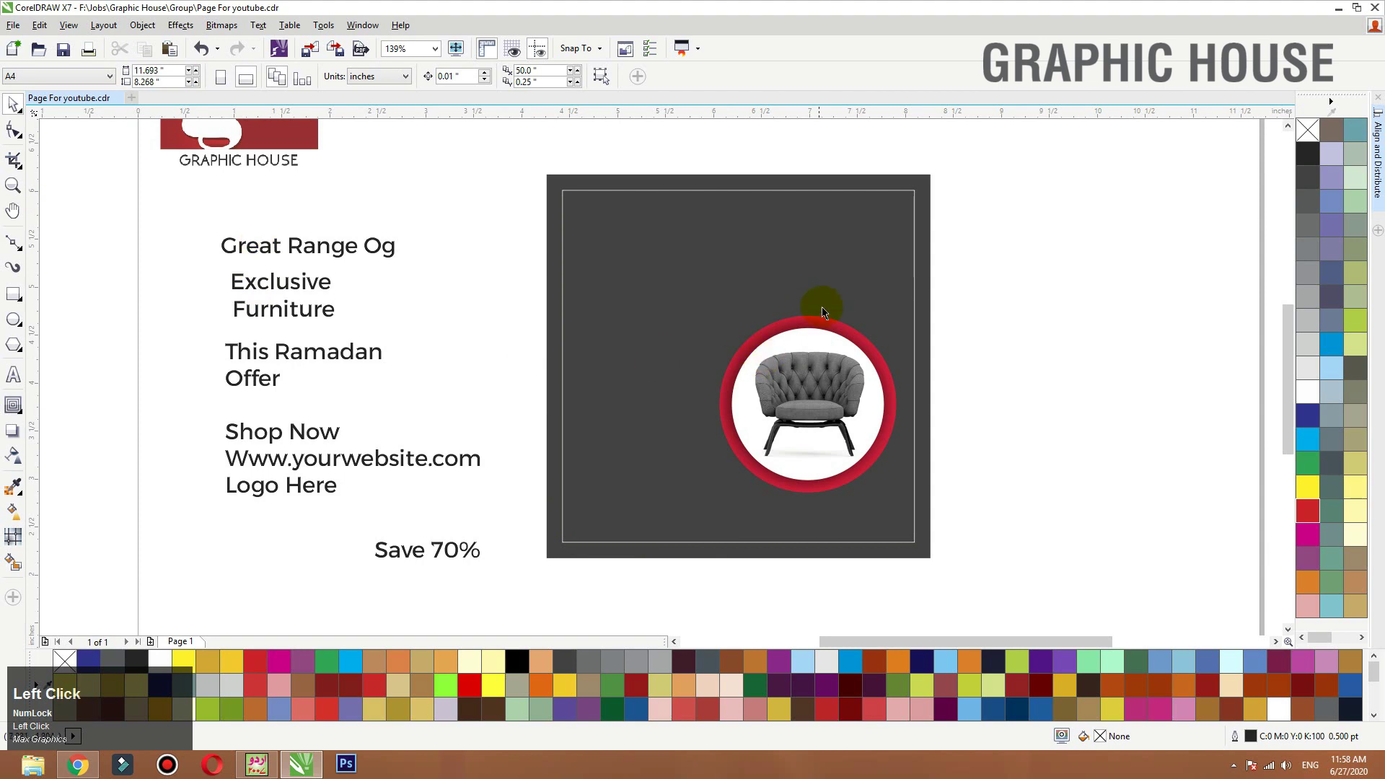
left_click_drag(825, 317, 789, 275)
key("ctrl+z")
left_click(986, 312)
Step: Switch the display to Wireframe to expose the outlines of the two circles and the separated shadow
left_click(74, 32)
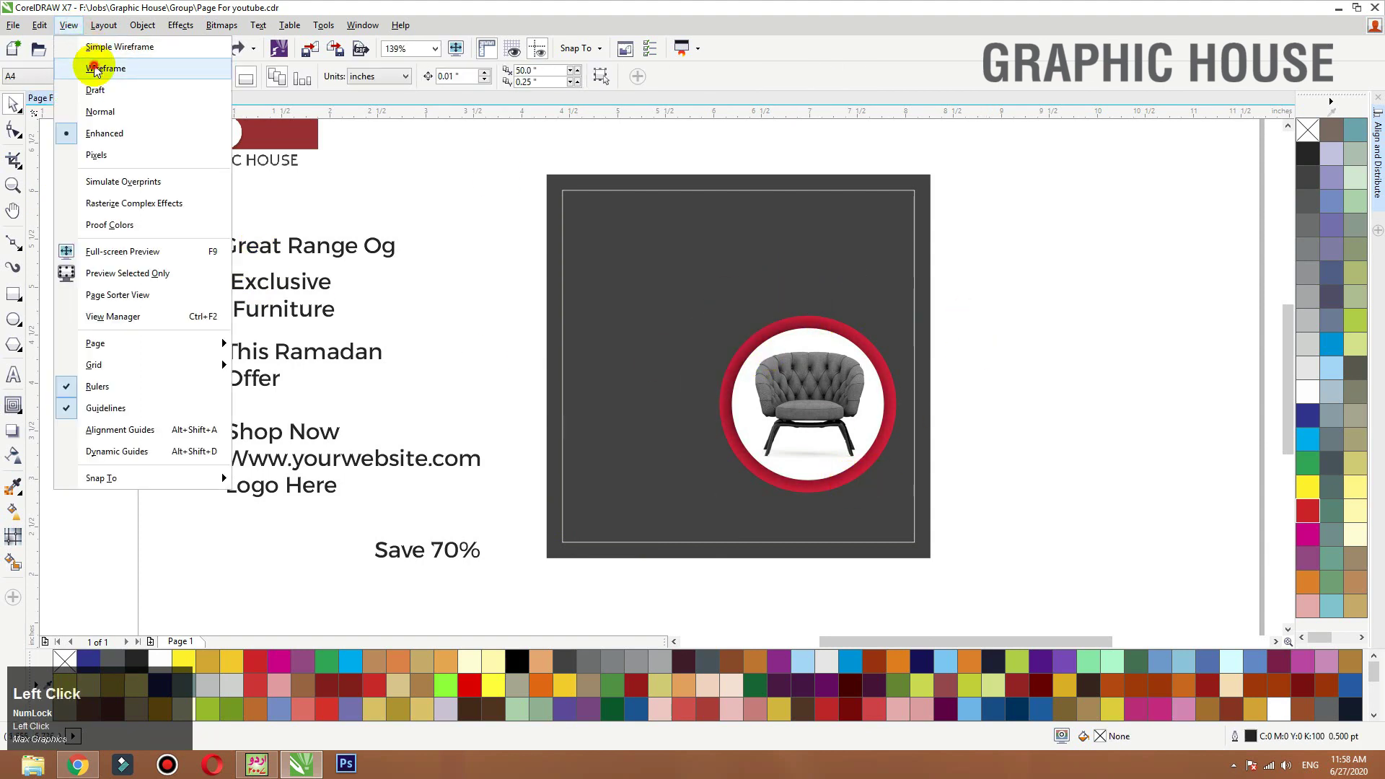
left_click(91, 60)
left_click(811, 492)
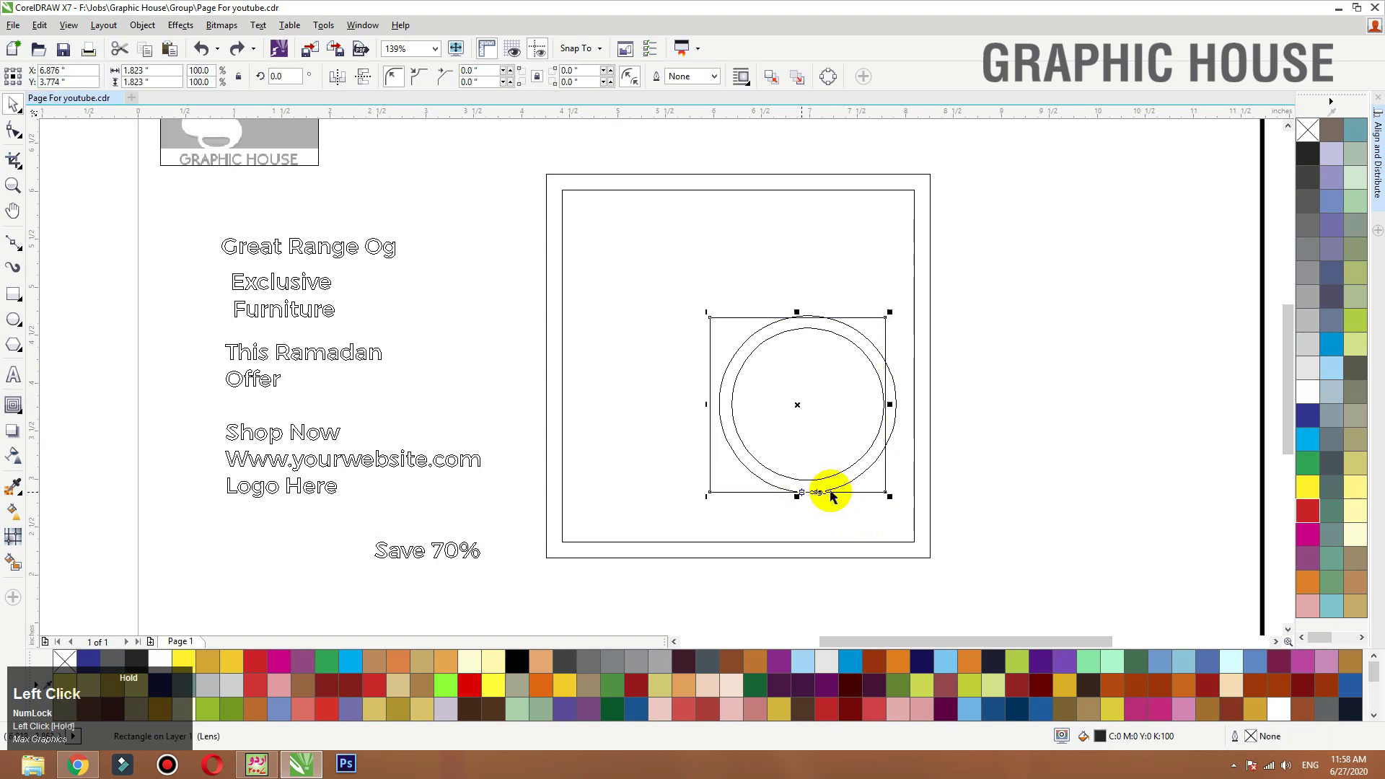
left_click(1037, 440)
key("F2")
left_click_drag(953, 308, 726, 396)
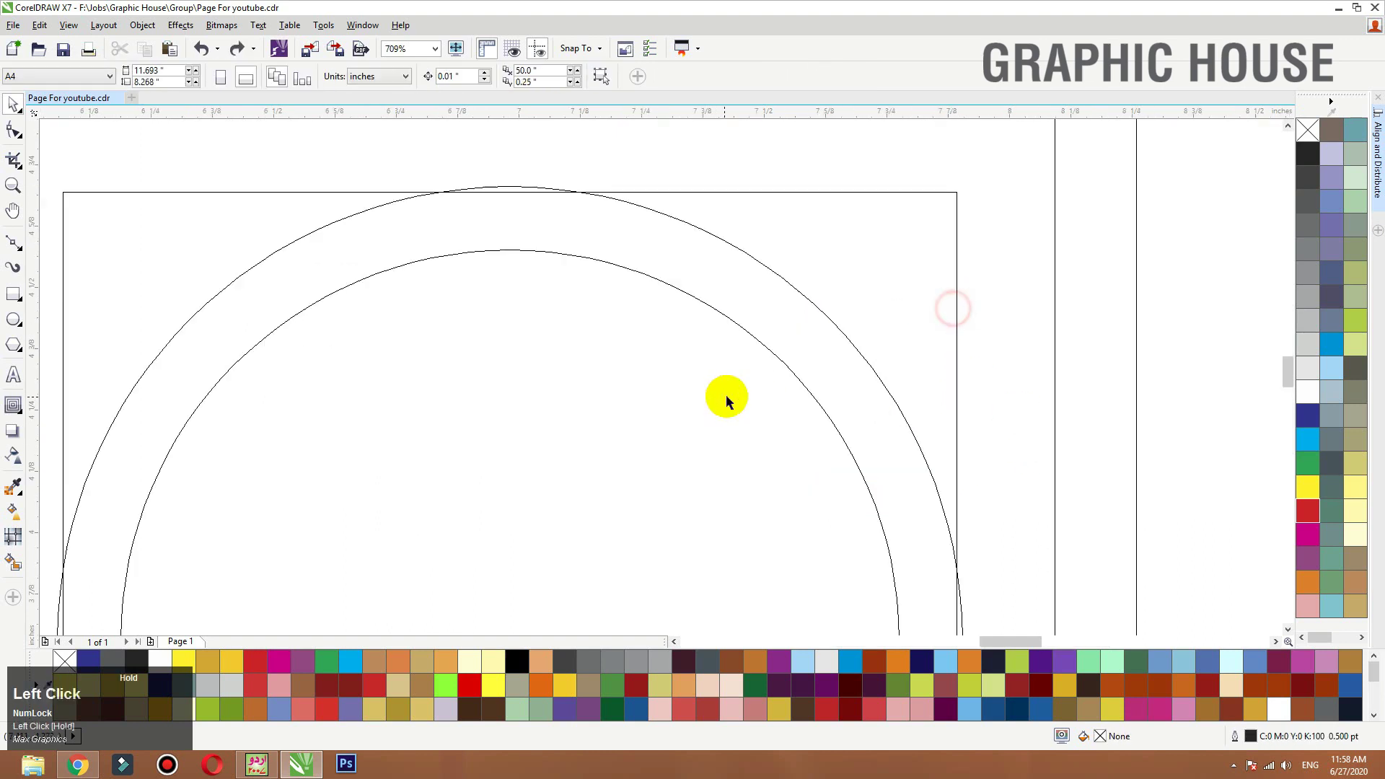
Step: Duplicate the outer red circle into the empty area to the right of the large square
left_click(493, 188)
key("F3")
key("F3")
left_click(719, 178)
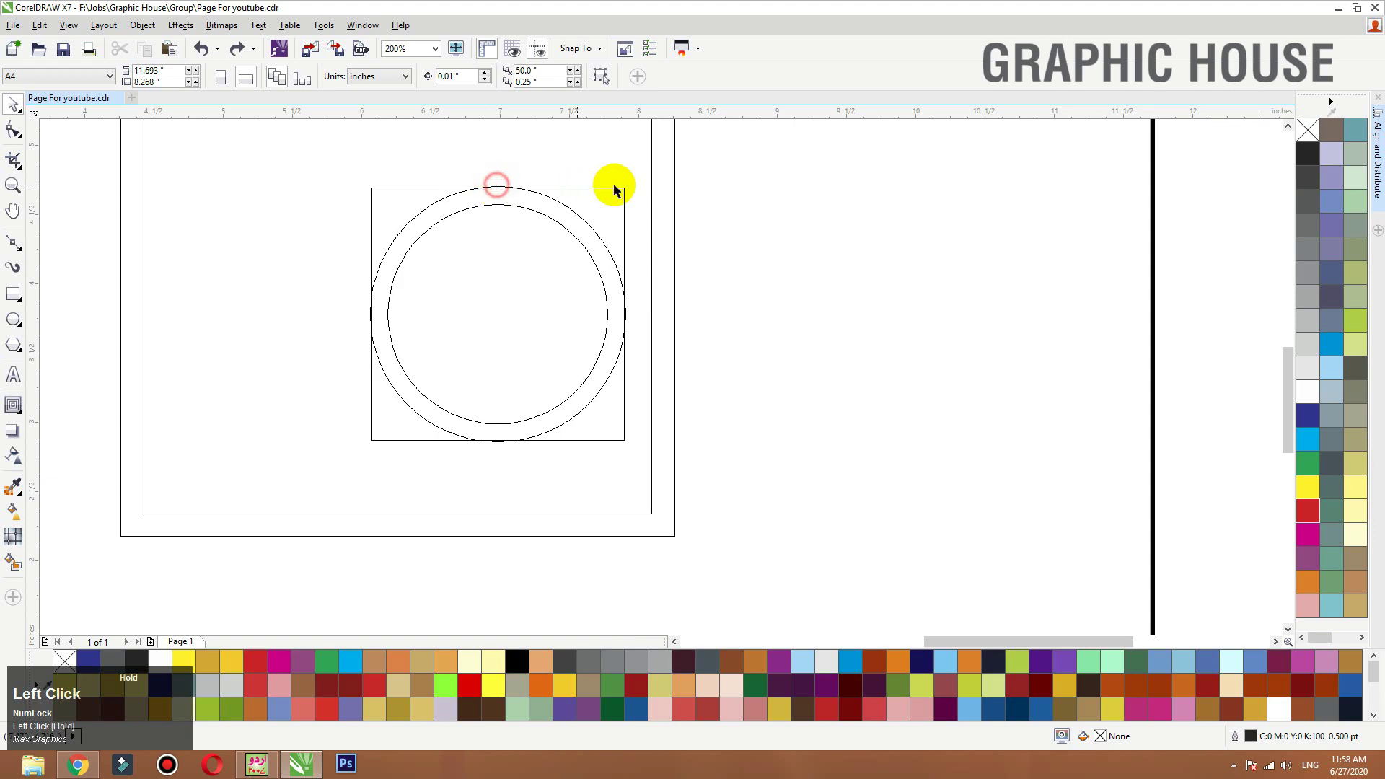
left_click_drag(503, 191, 818, 186)
right_click(797, 188)
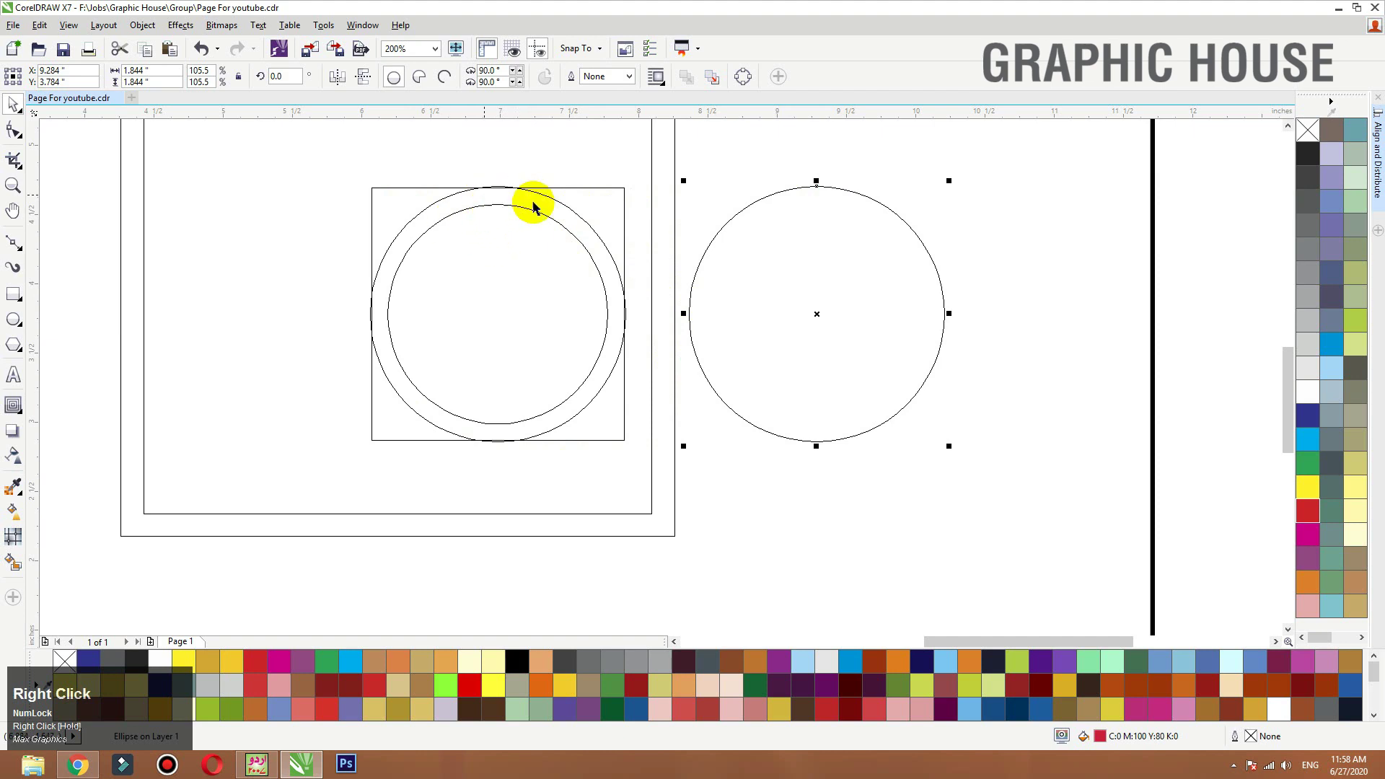
left_click(612, 187)
left_click_drag(569, 184, 375, 186)
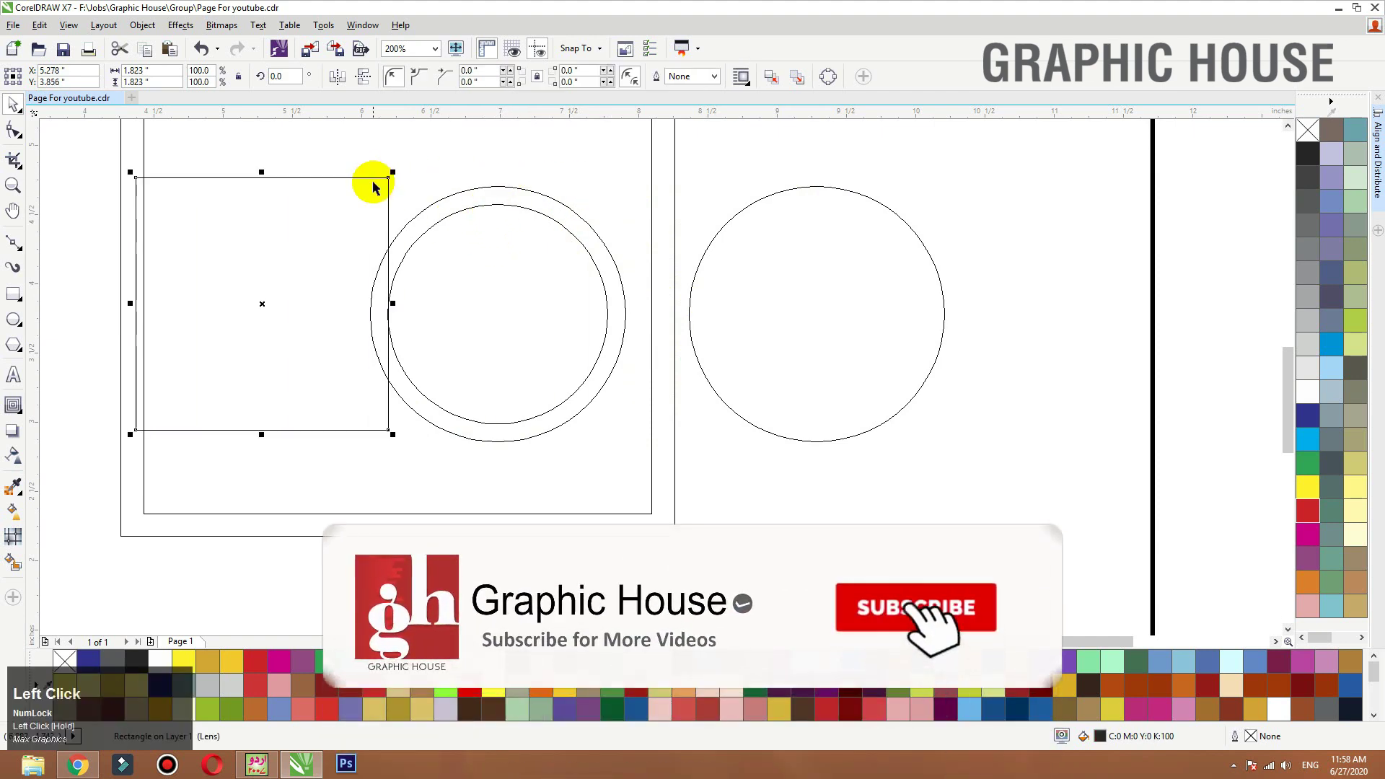
key("ctrl+z")
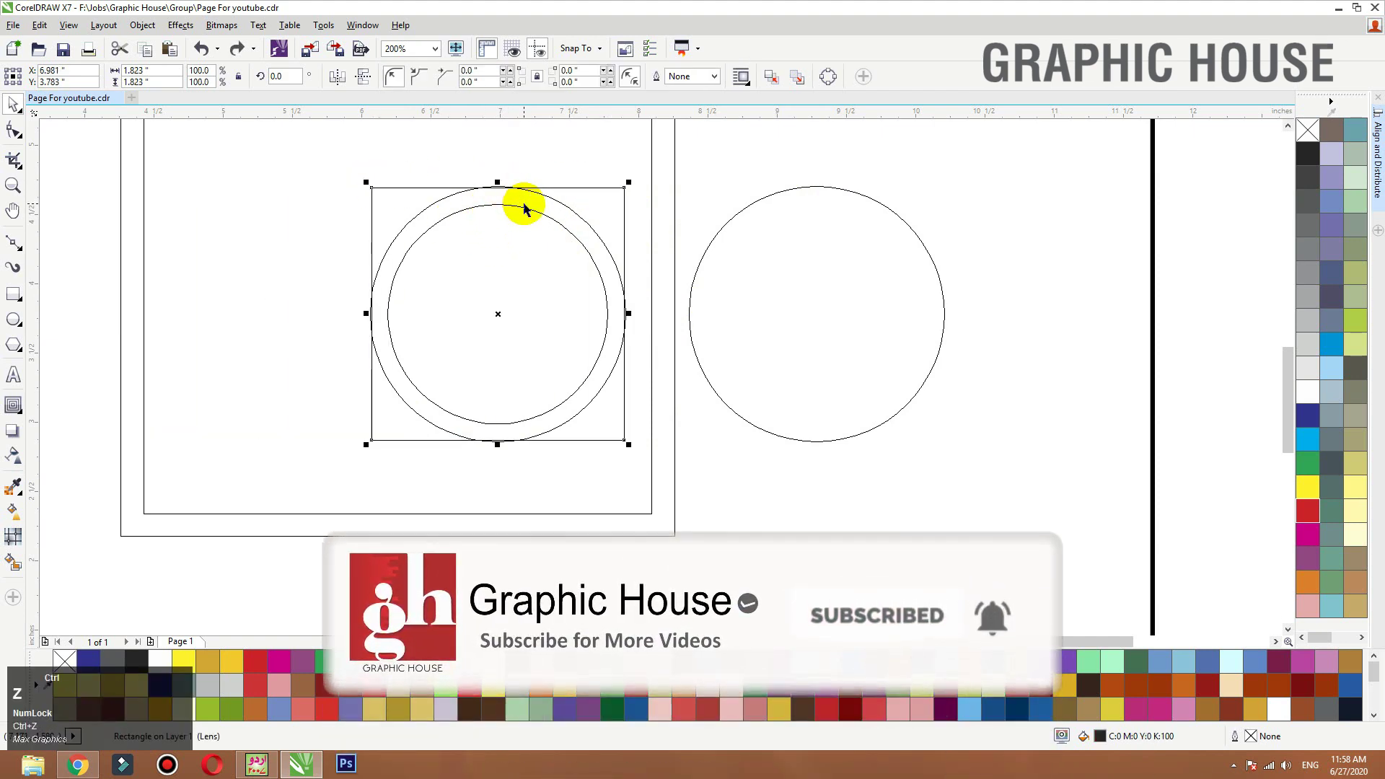
Step: Return the display to Enhanced view
left_click(68, 29)
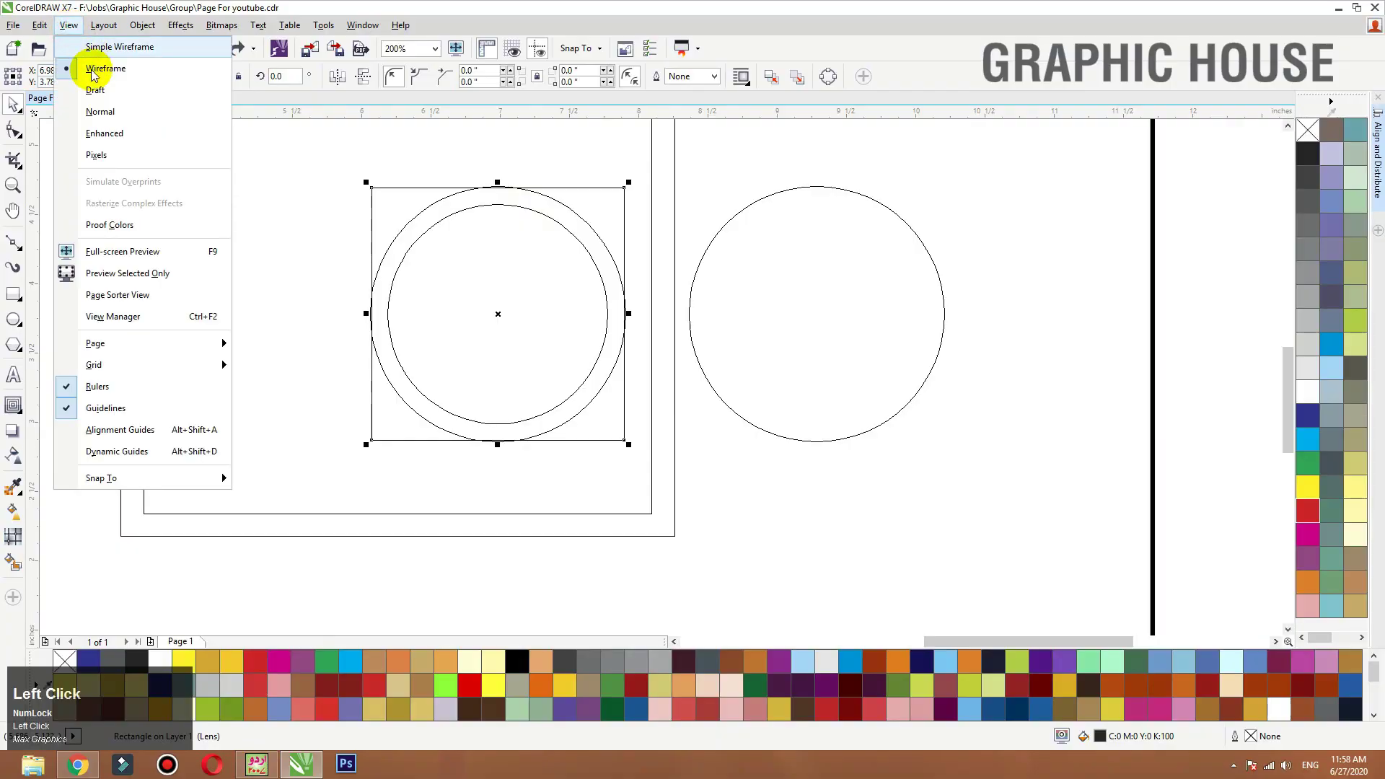
left_click(110, 133)
left_click_drag(512, 198, 375, 186)
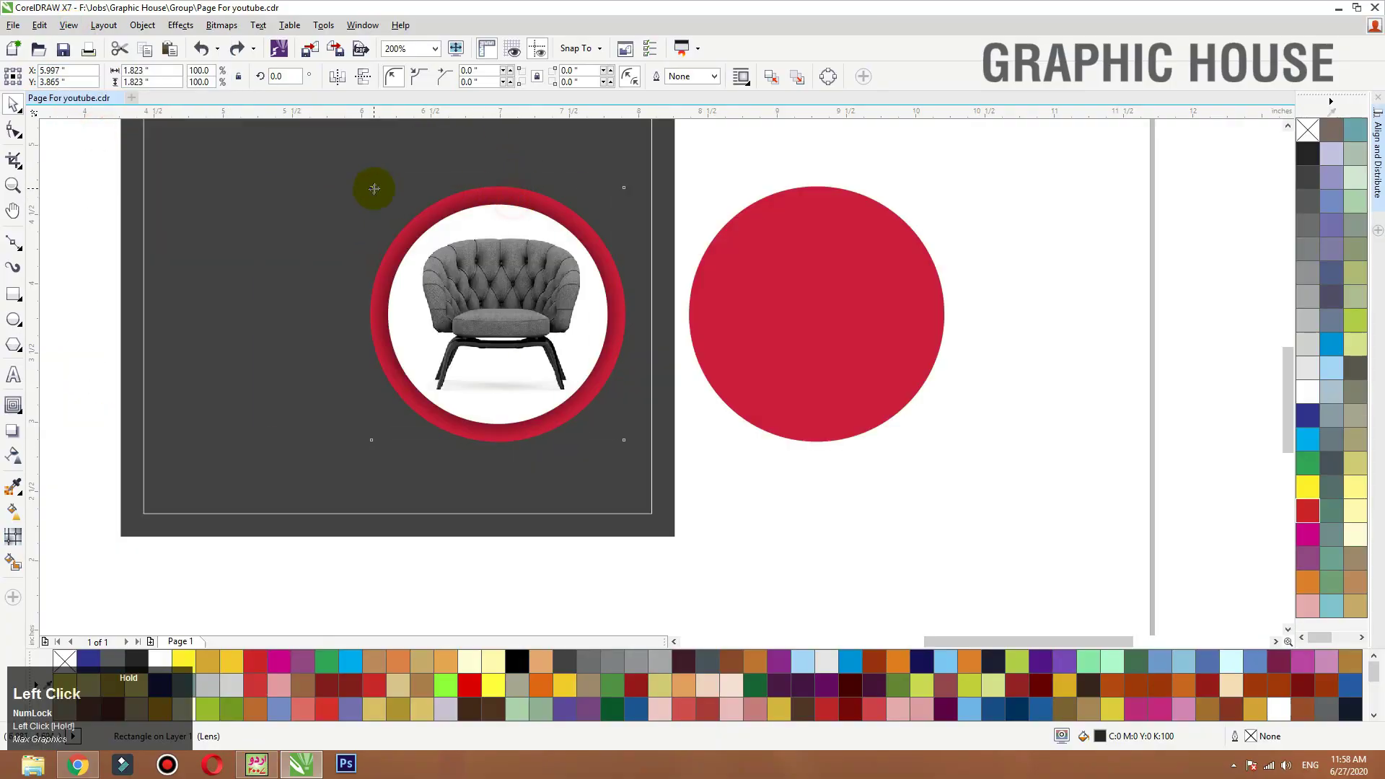
key("ctrl+z")
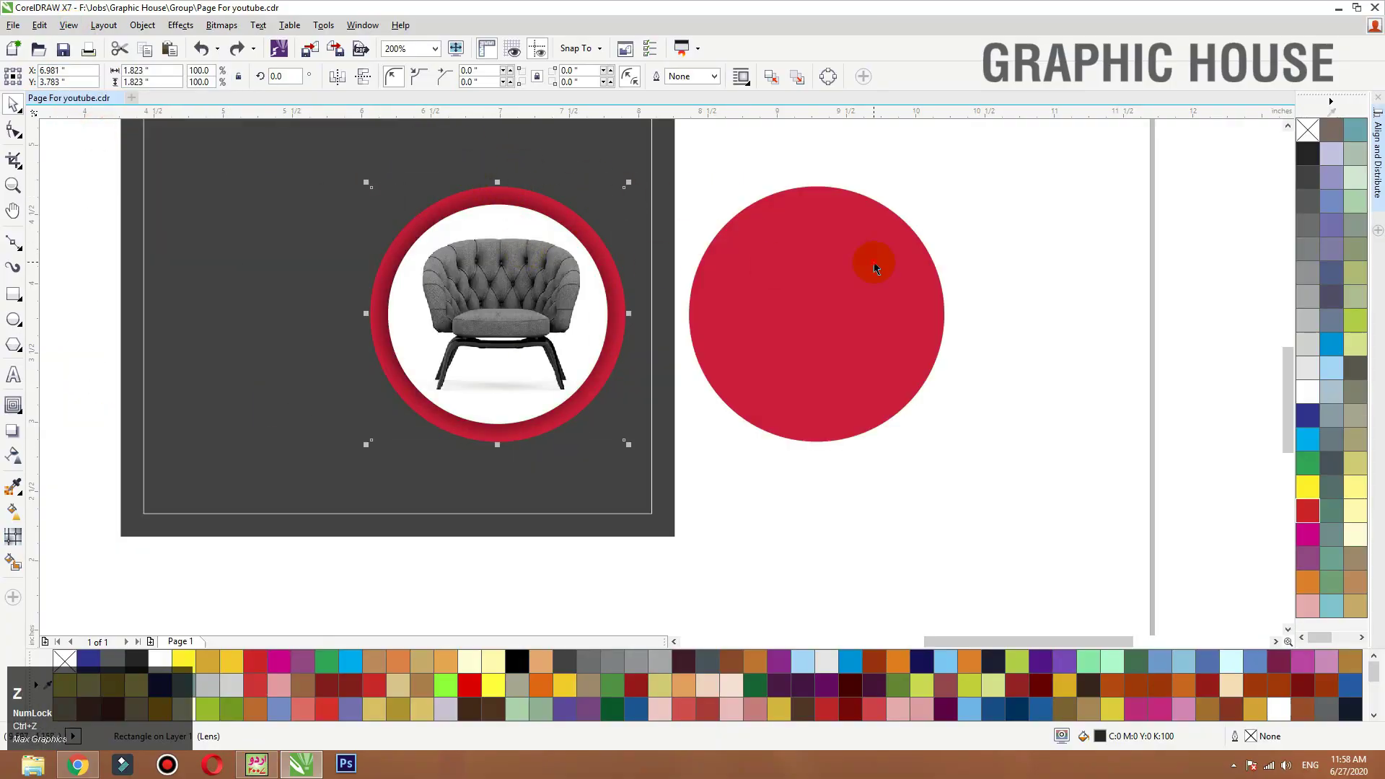
Step: Move the duplicate red circle over the chair circle and enlarge it to about 2.14 inches from its centre
left_click_drag(841, 265, 892, 286)
key("F3")
key("F2")
left_click_drag(979, 291, 432, 541)
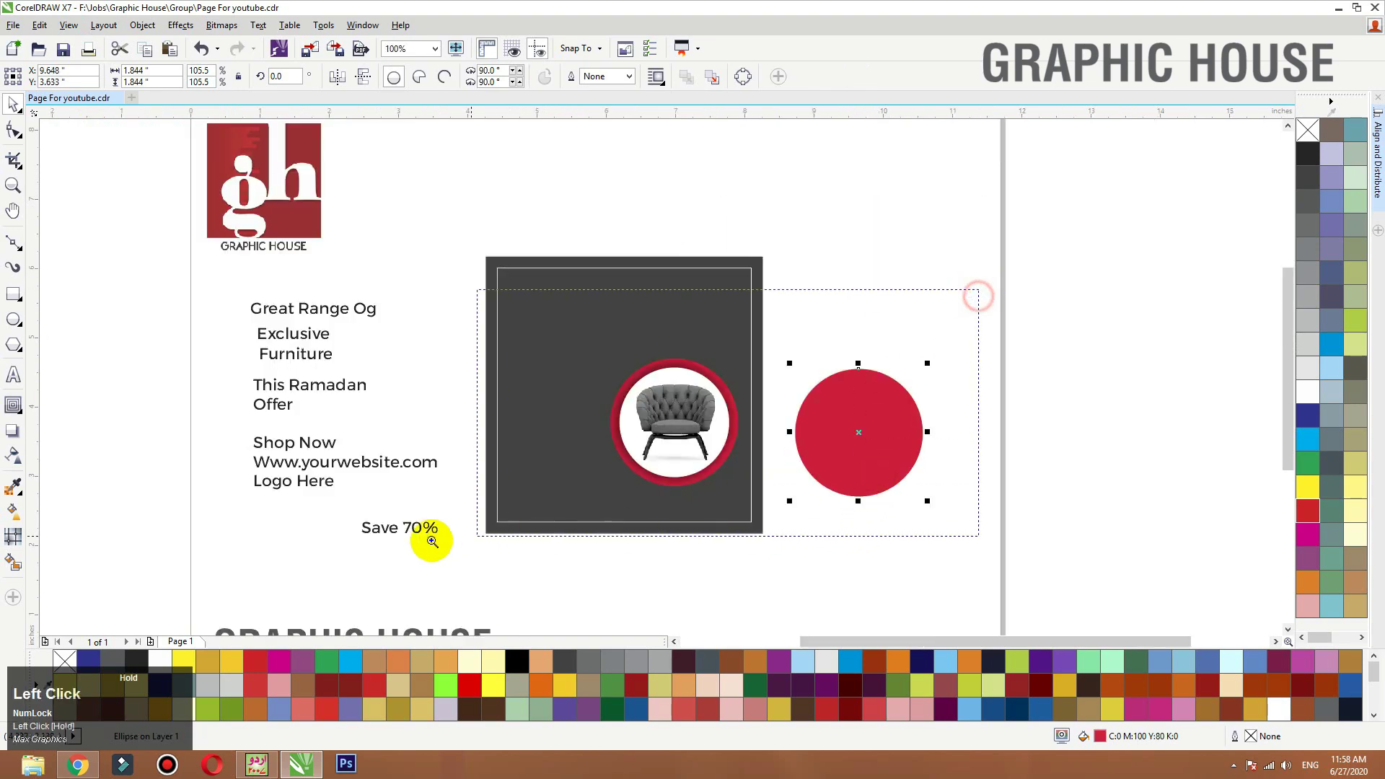
left_click_drag(911, 396, 609, 373)
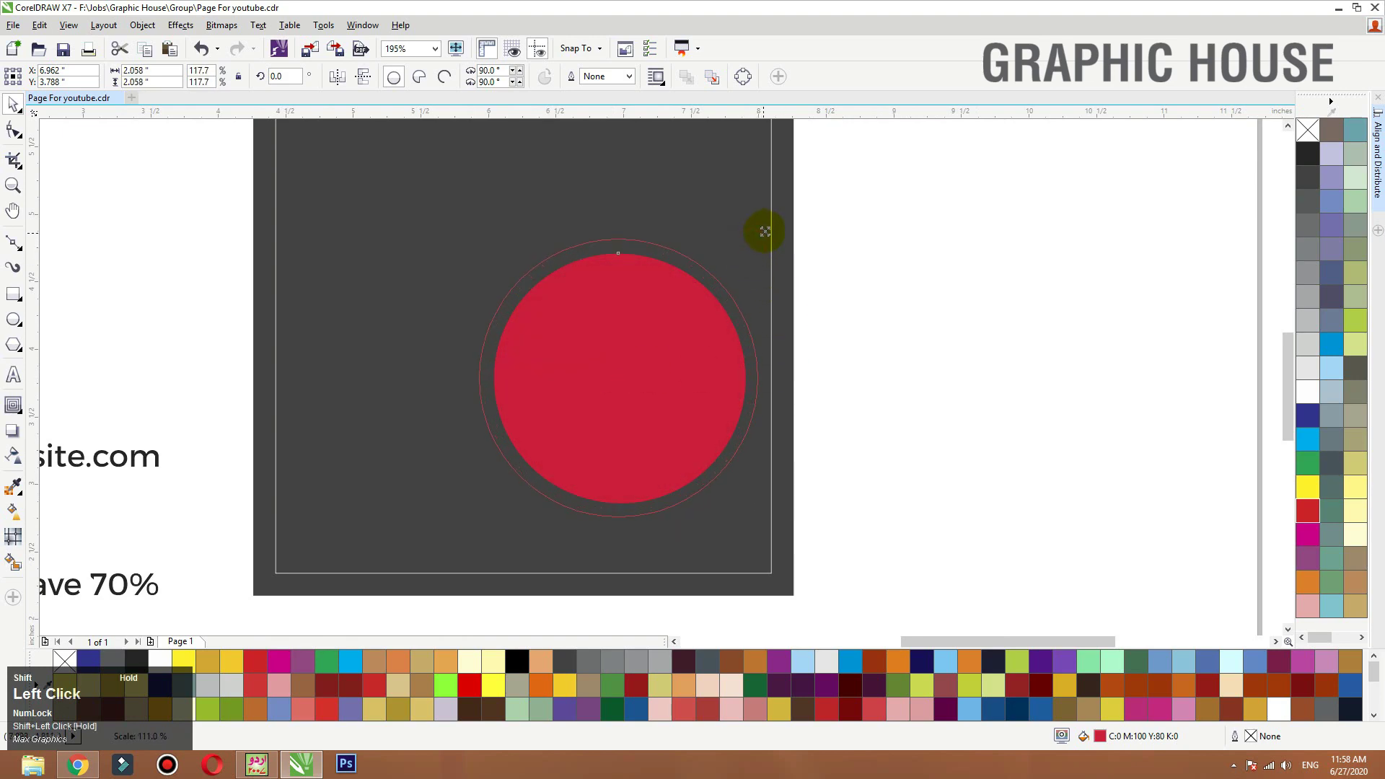
left_click_drag(771, 228, 771, 228)
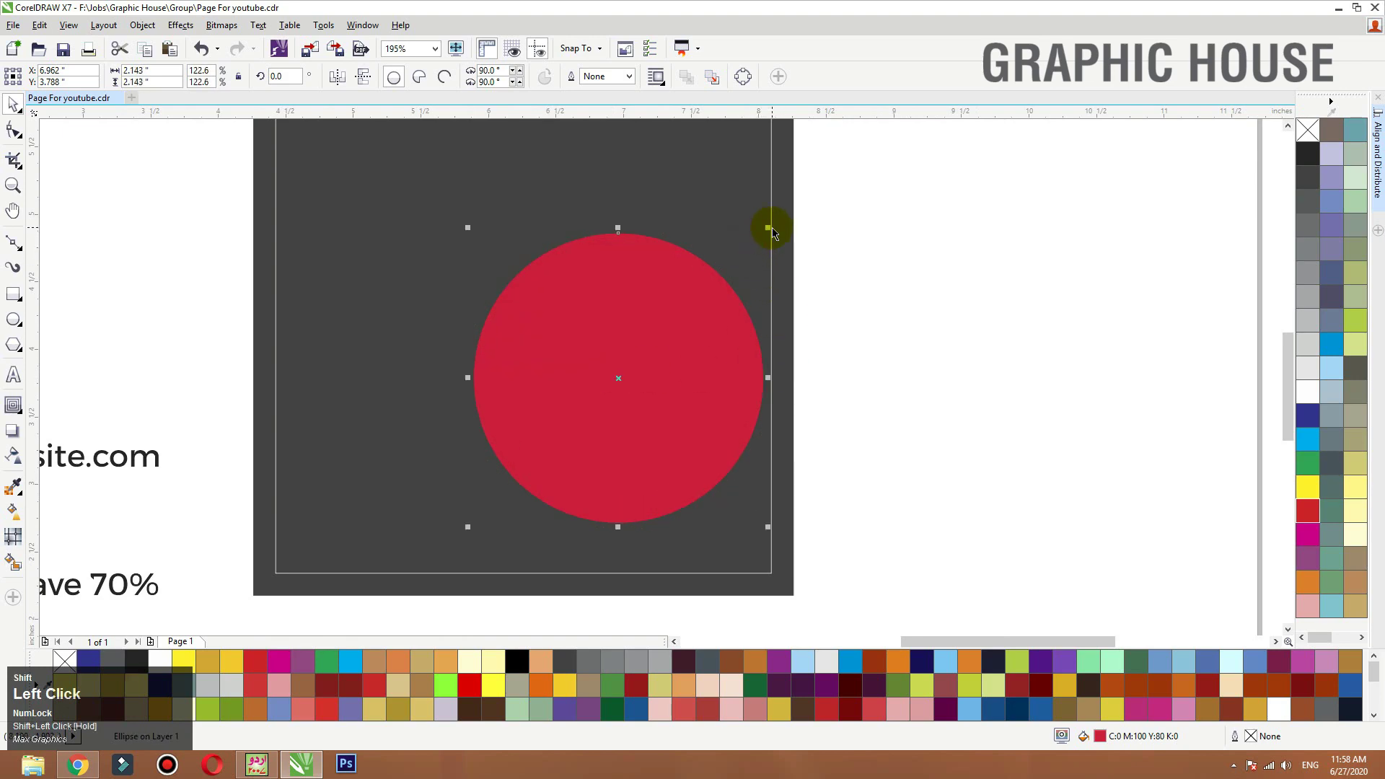
Step: Give the enlarged circle a white outline with no fill and centre it on the chair circle
right_click(1308, 389)
left_click(1307, 129)
key("F2")
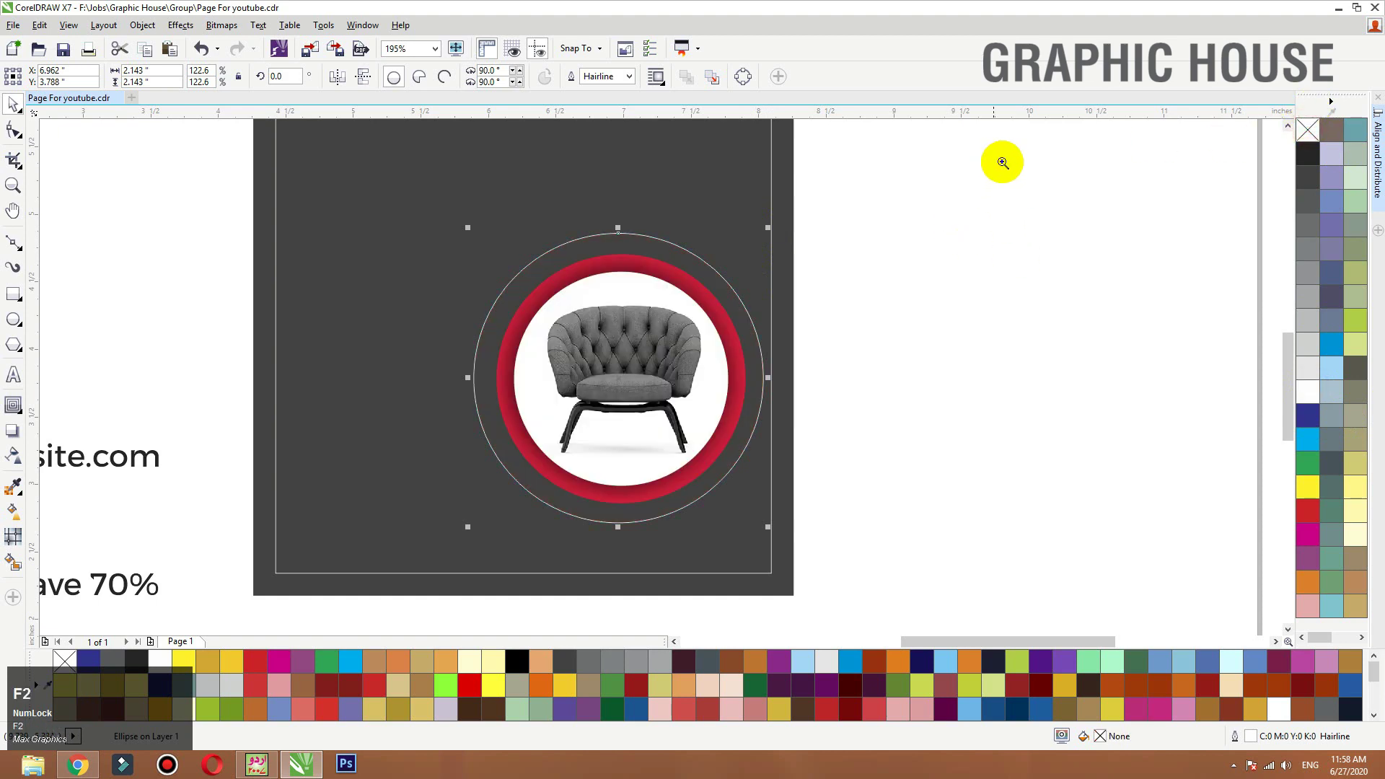
left_click_drag(995, 180, 272, 611)
left_click(675, 380, "shift")
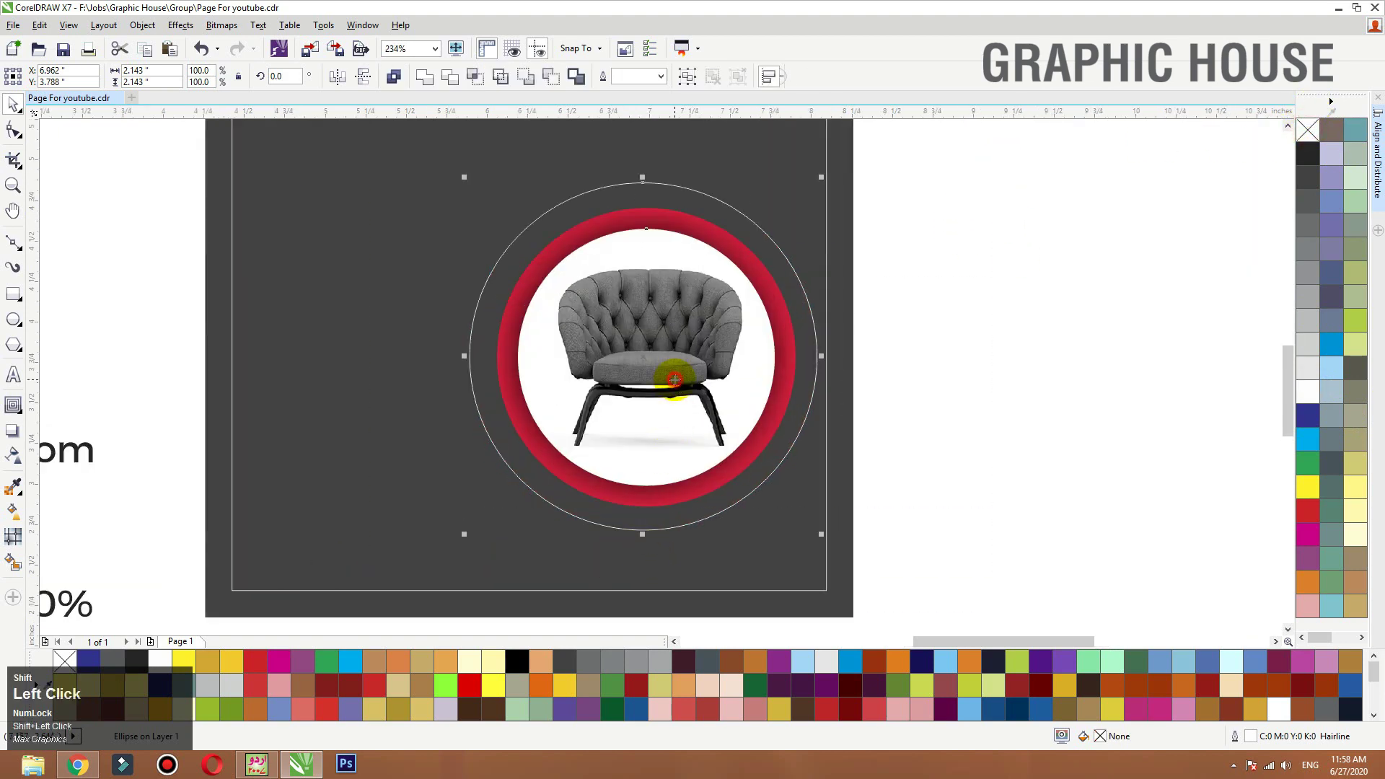
key("c")
key("e")
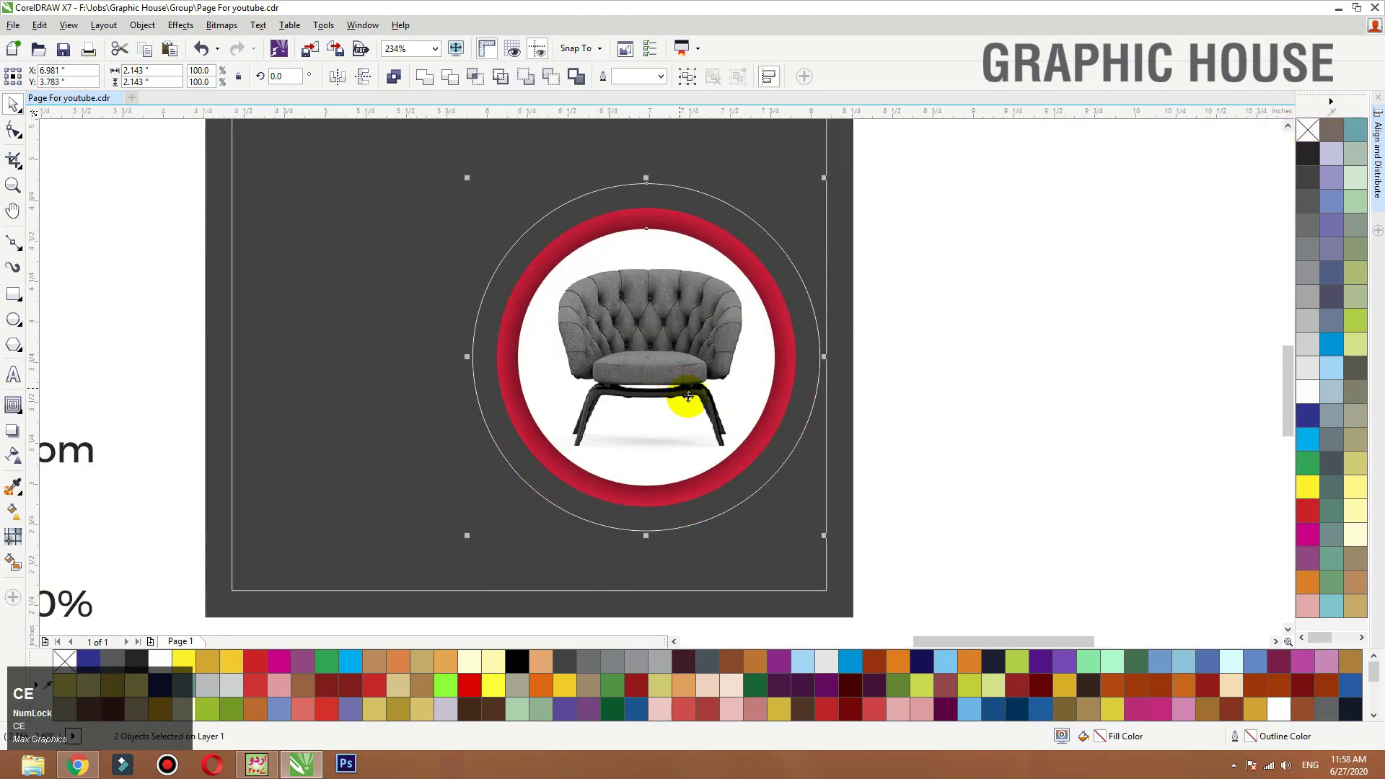
left_click(932, 422)
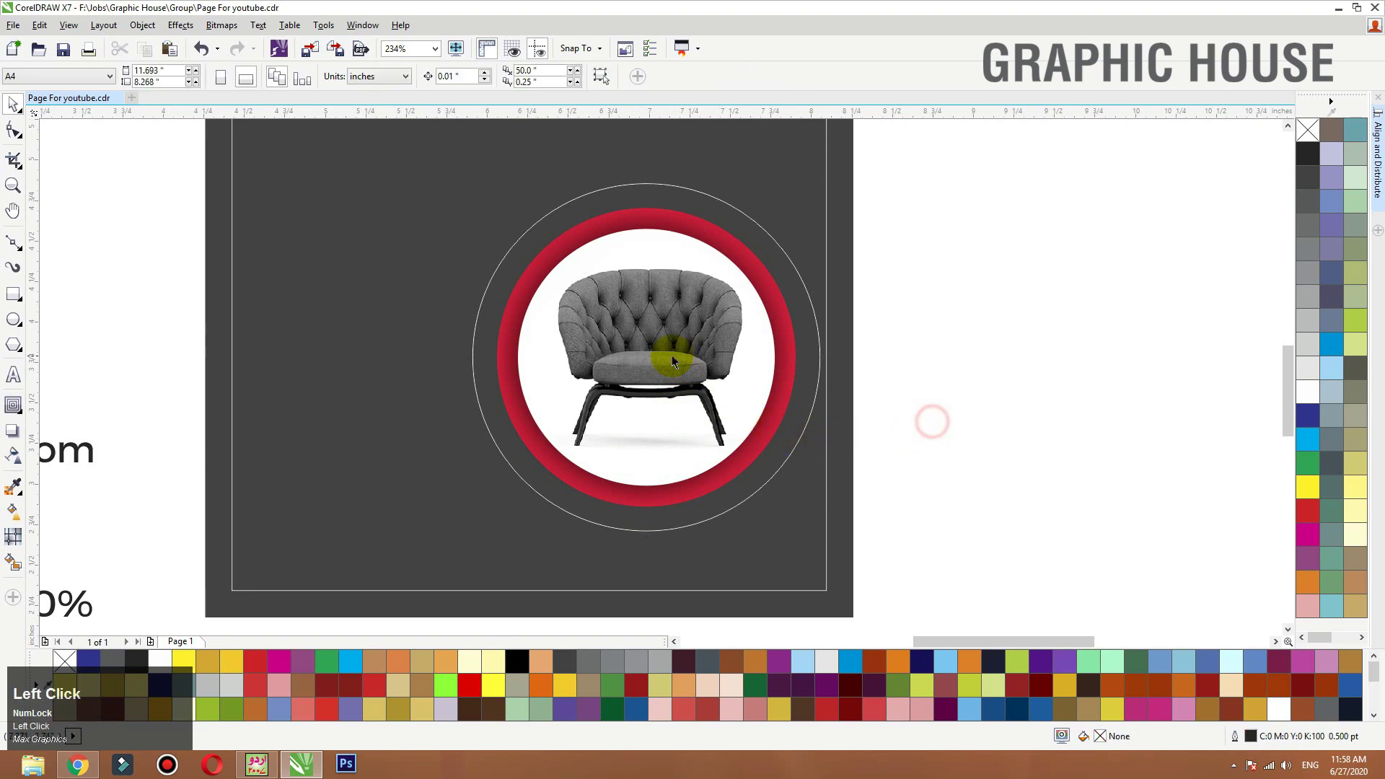
Step: Set the outline width of the white circle around the chair to 3 points
left_click(692, 189)
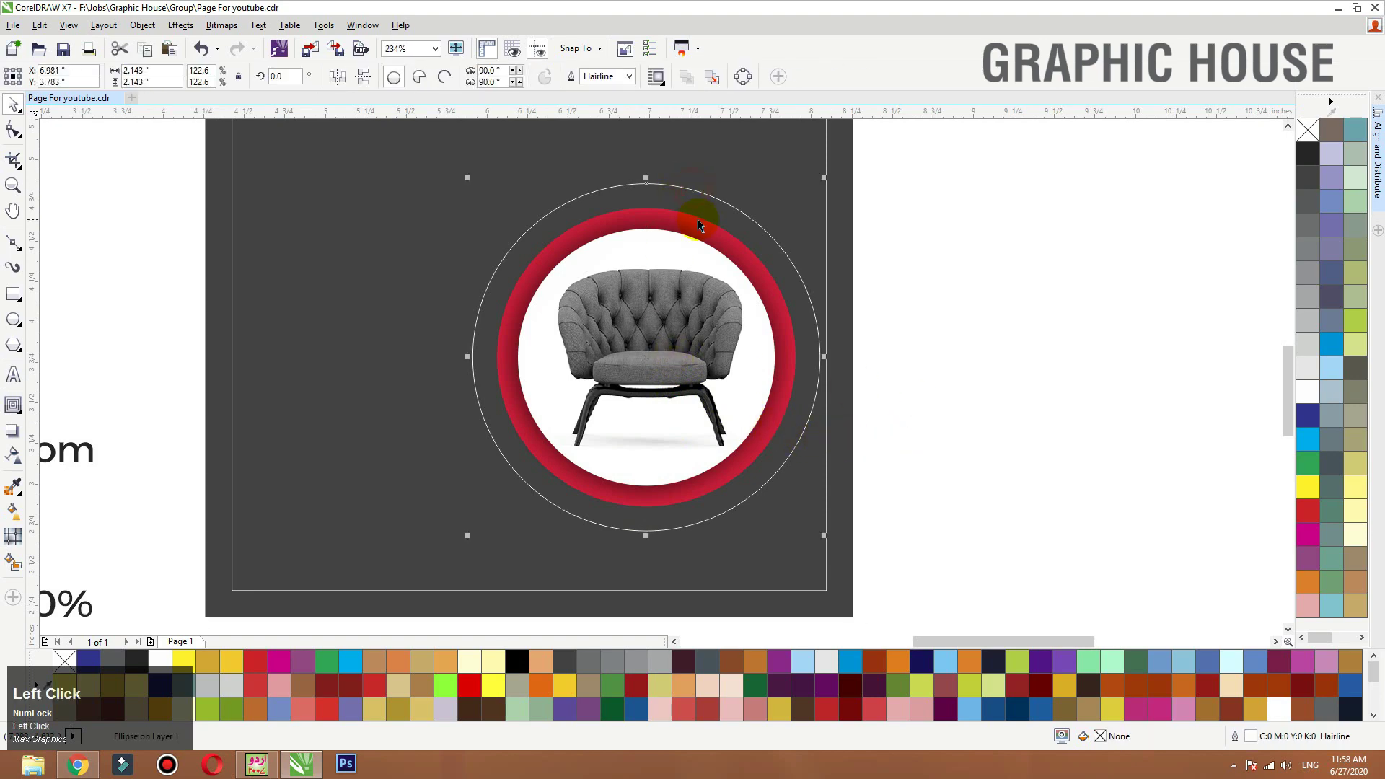
key("F12")
key("alt+w")
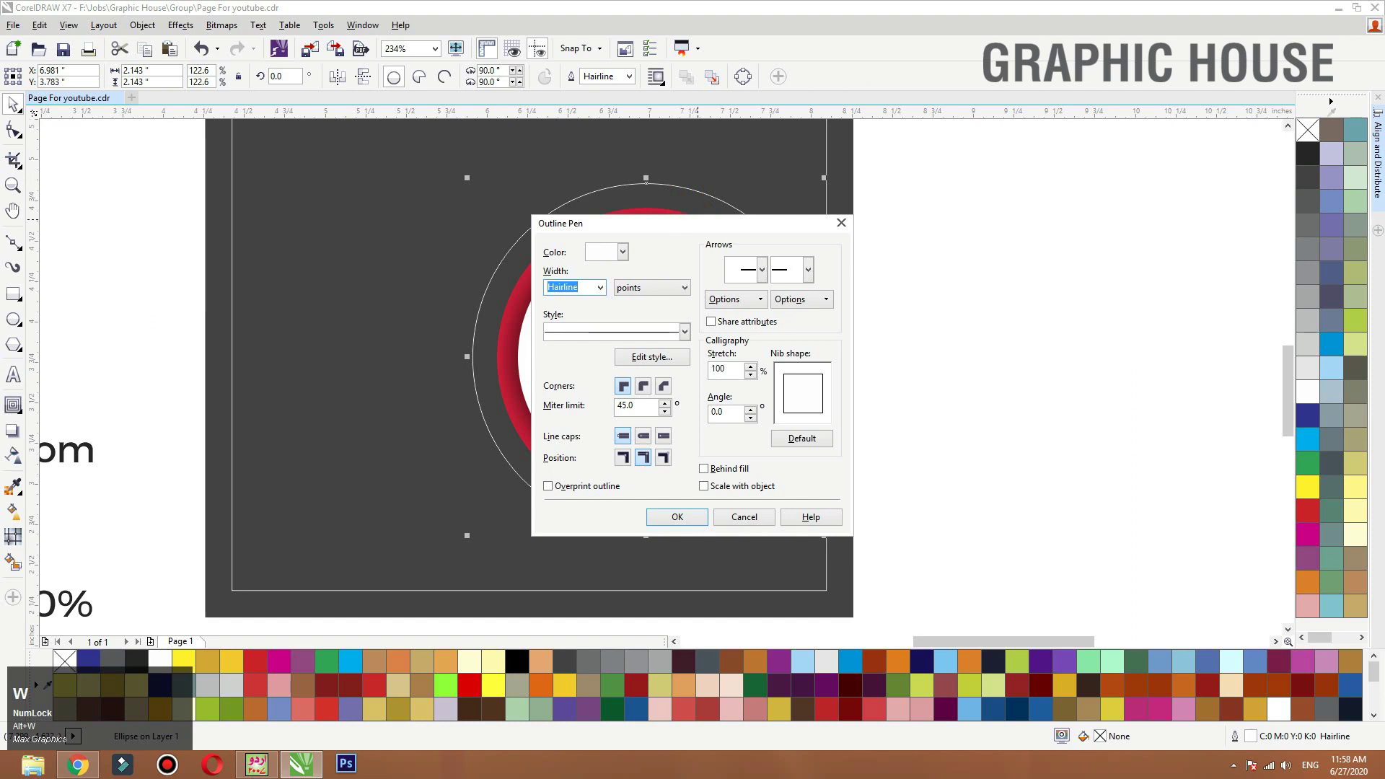
type("3")
key("Return")
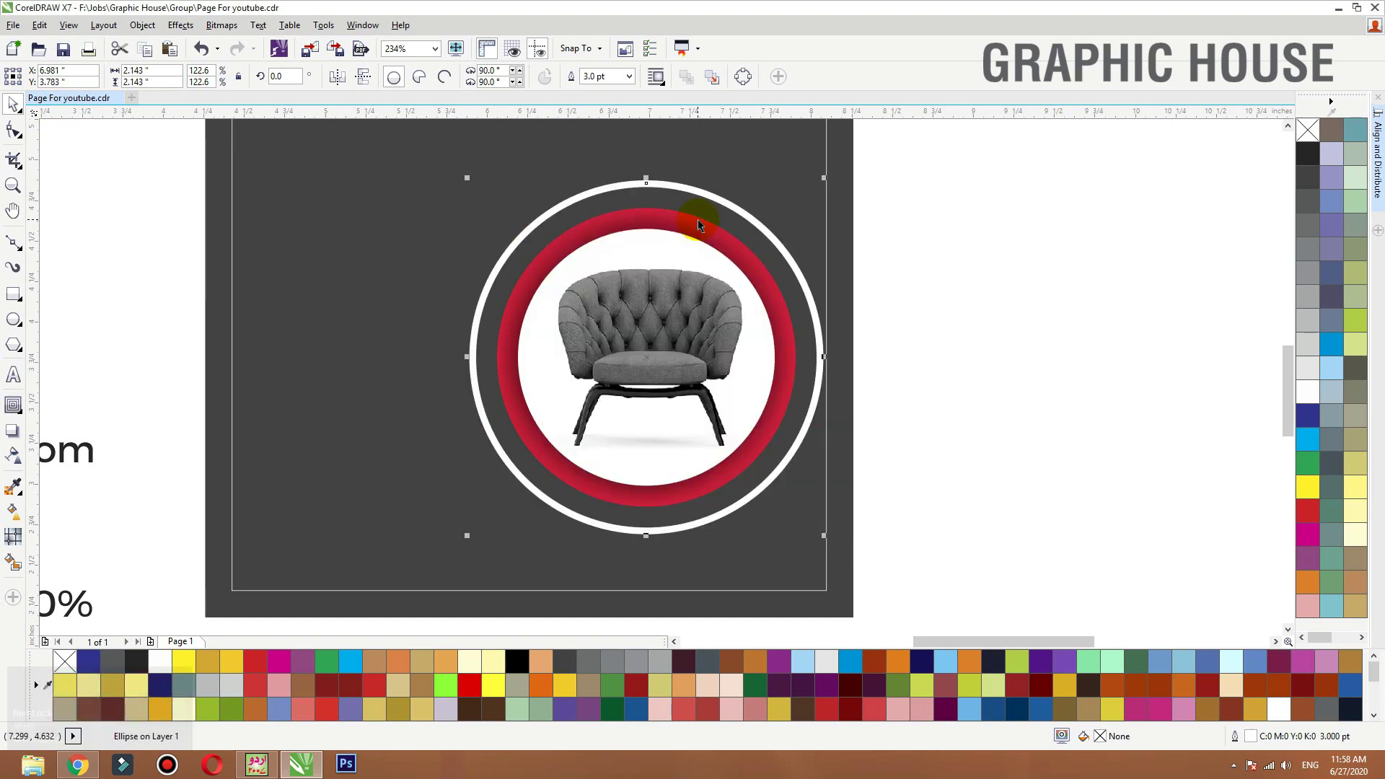
Step: Try several palette colours, including blue, on the circle's outline and return it to white
right_click(1307, 417)
right_click(1310, 433)
right_click(1310, 454)
right_click(1310, 412)
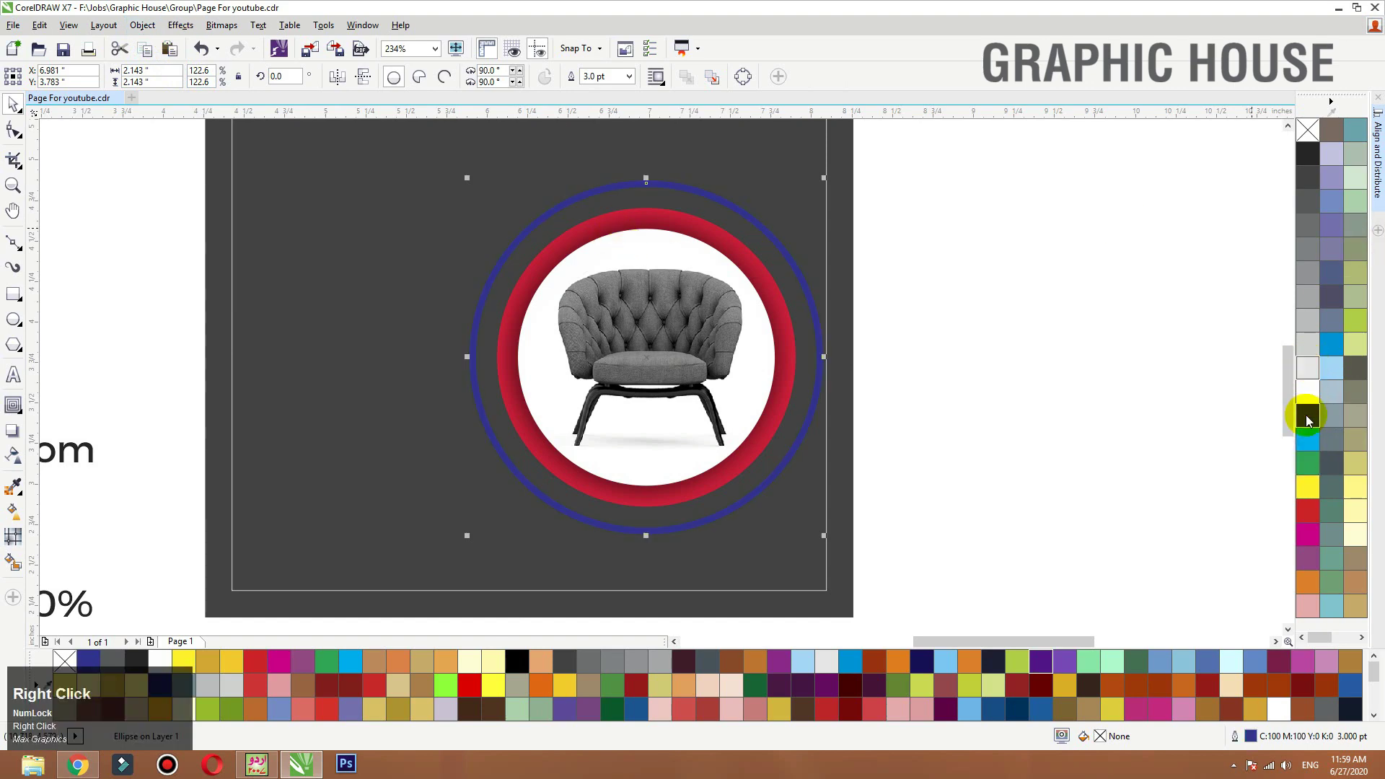
right_click(1306, 396)
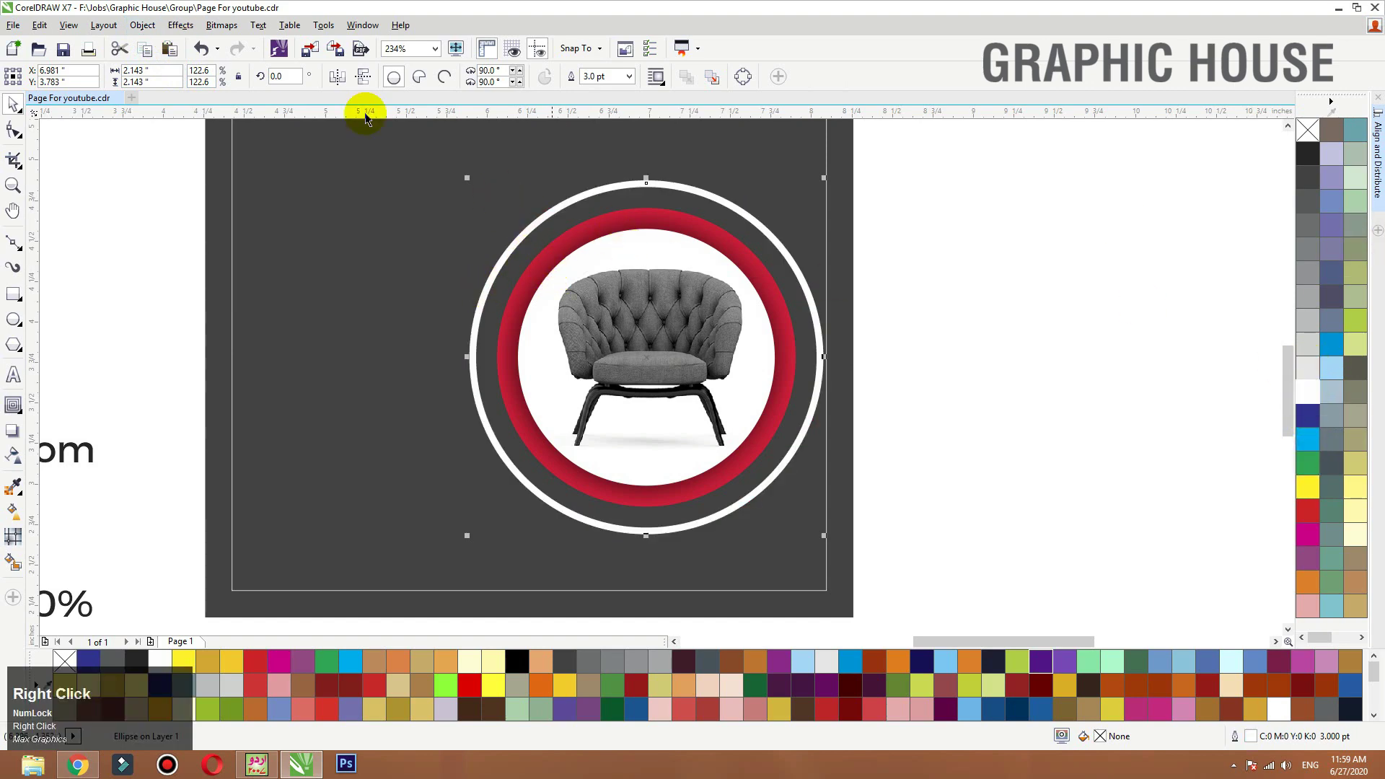
Step: Convert the white circle's outline to an object
left_click(142, 26)
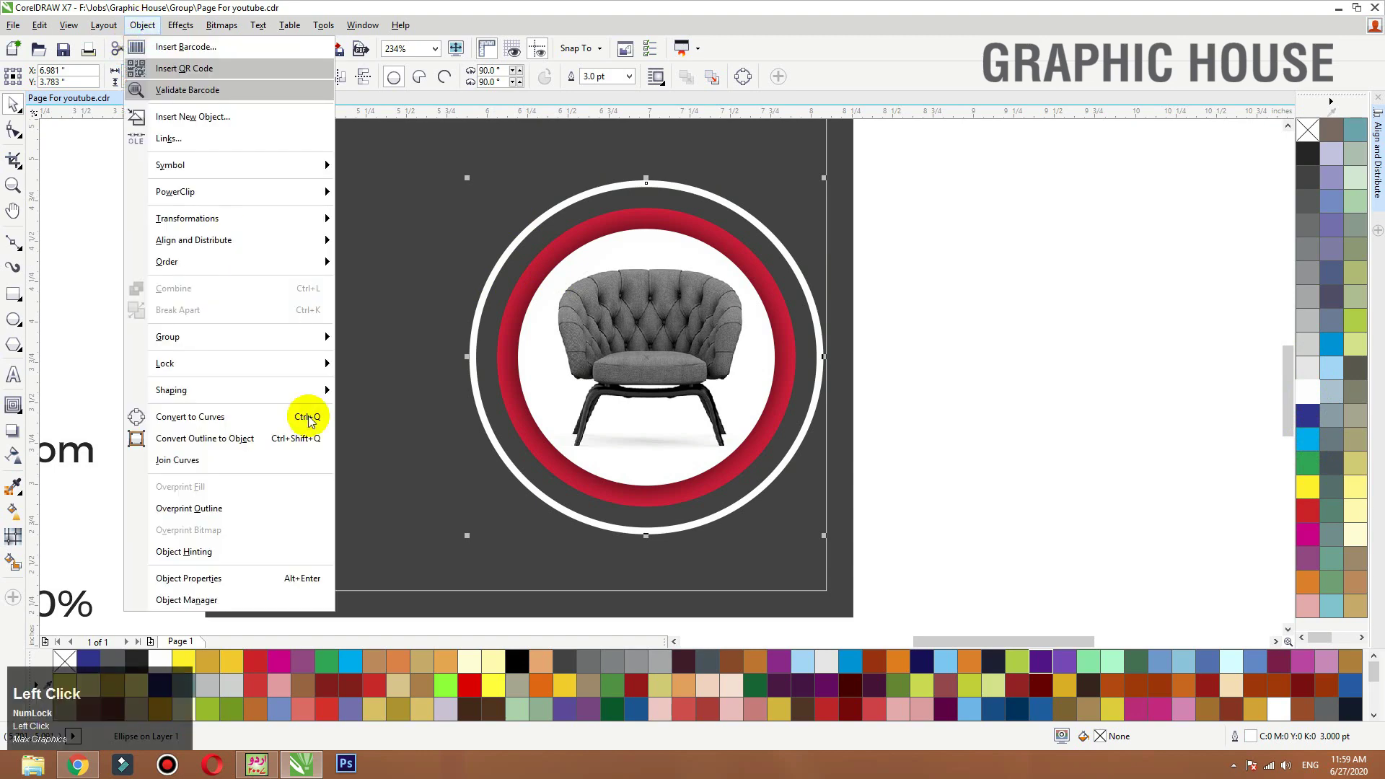
left_click(250, 448)
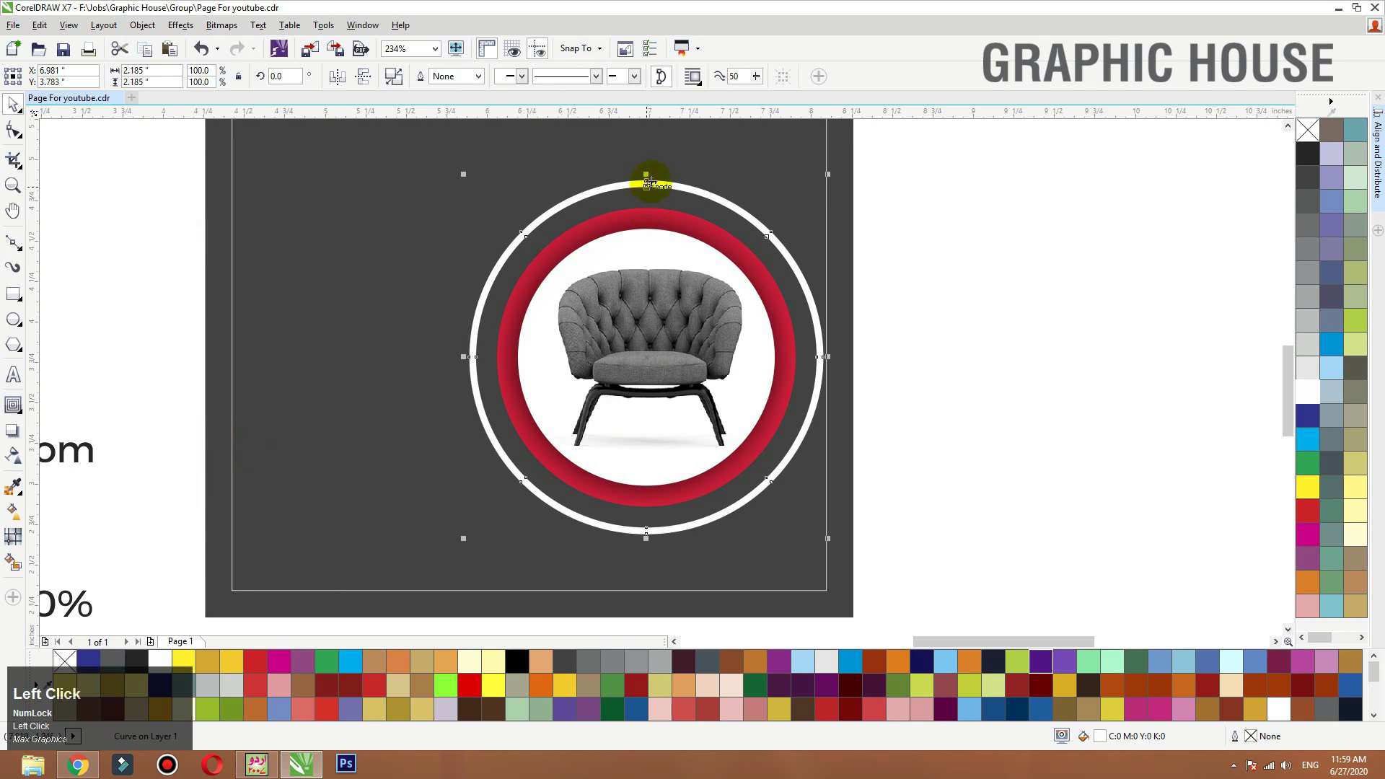
Step: Try cyan and red fills on the converted ring and return it to white
left_click(1307, 438)
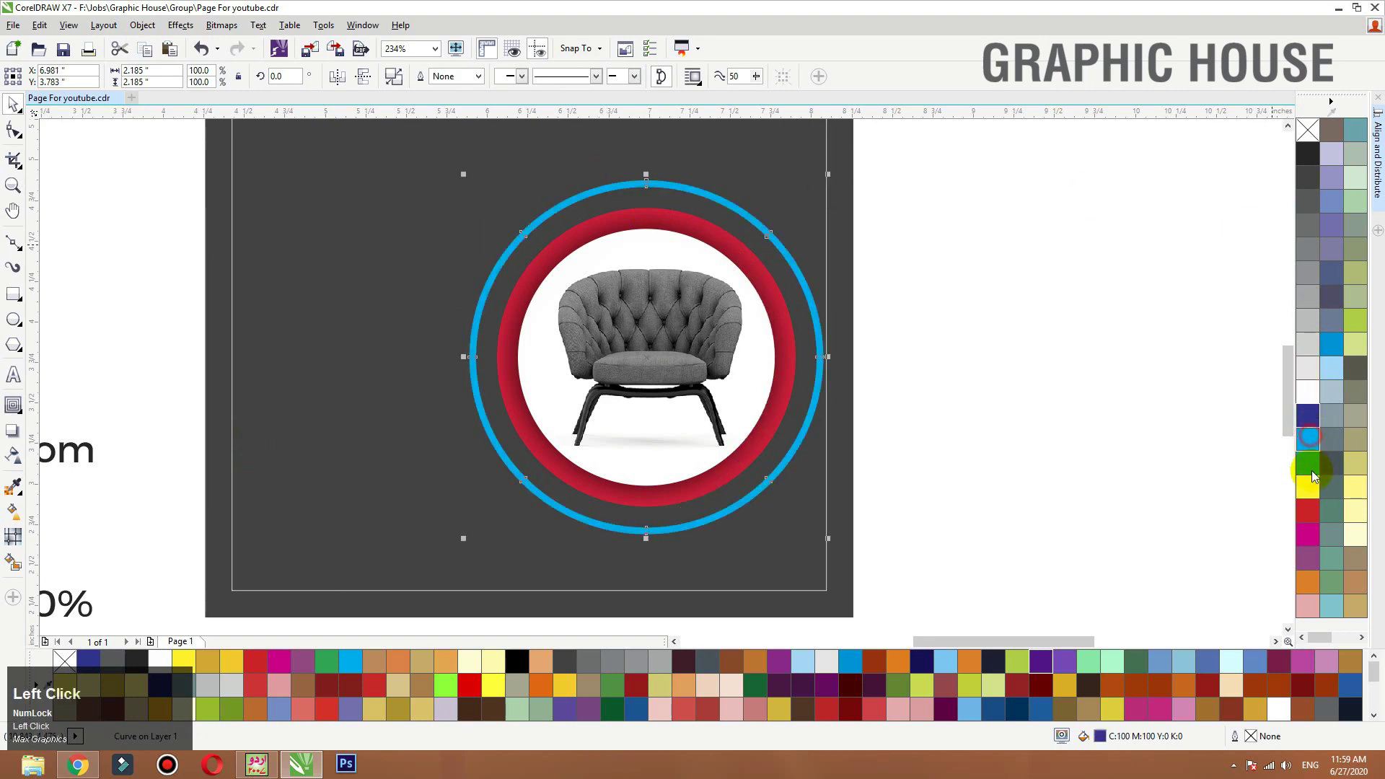
left_click(1310, 509)
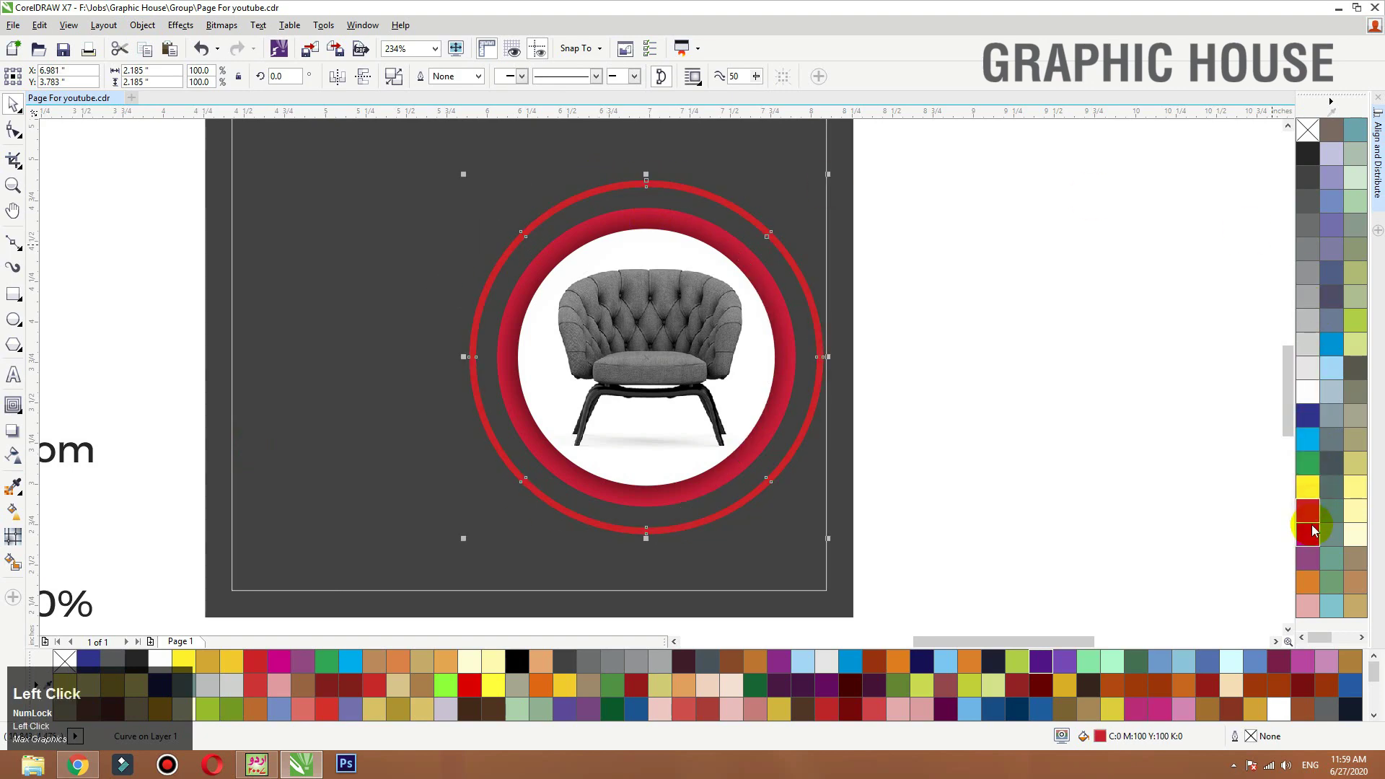
left_click(1308, 391)
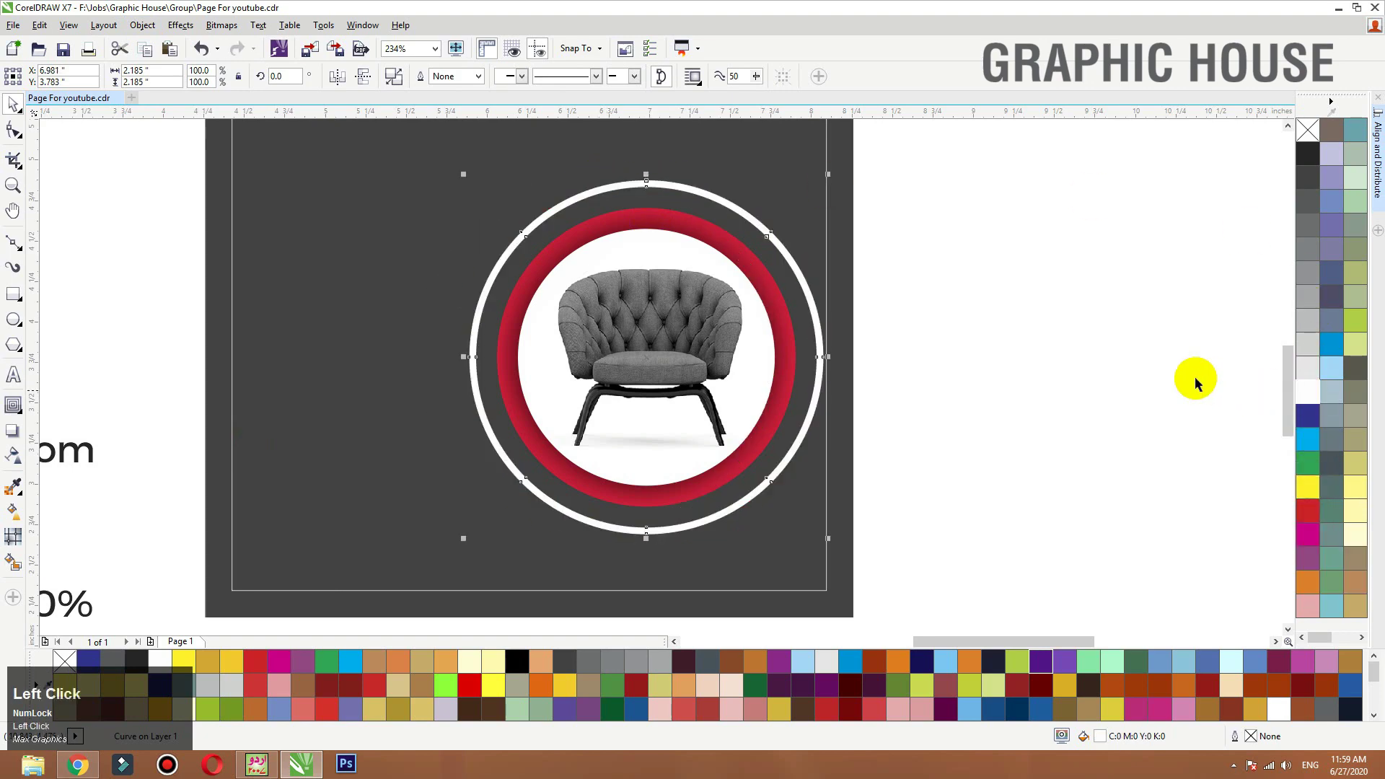
Step: Draw a practice circle about 0.81 inches wide beside the dark square, add an inner contour, and break the contour apart
left_click(13, 319)
left_click_drag(1011, 282, 1144, 413)
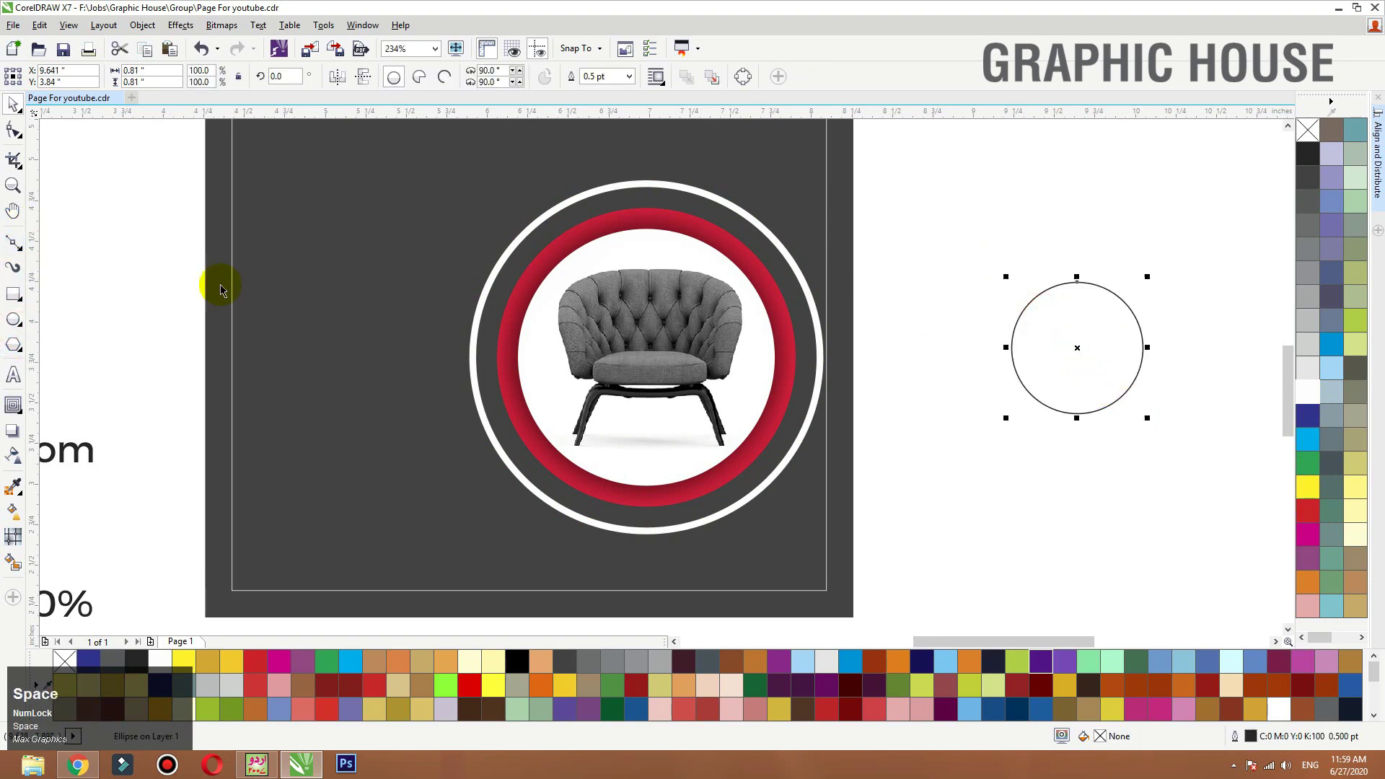
left_click(14, 404)
left_click_drag(1040, 332, 1035, 302)
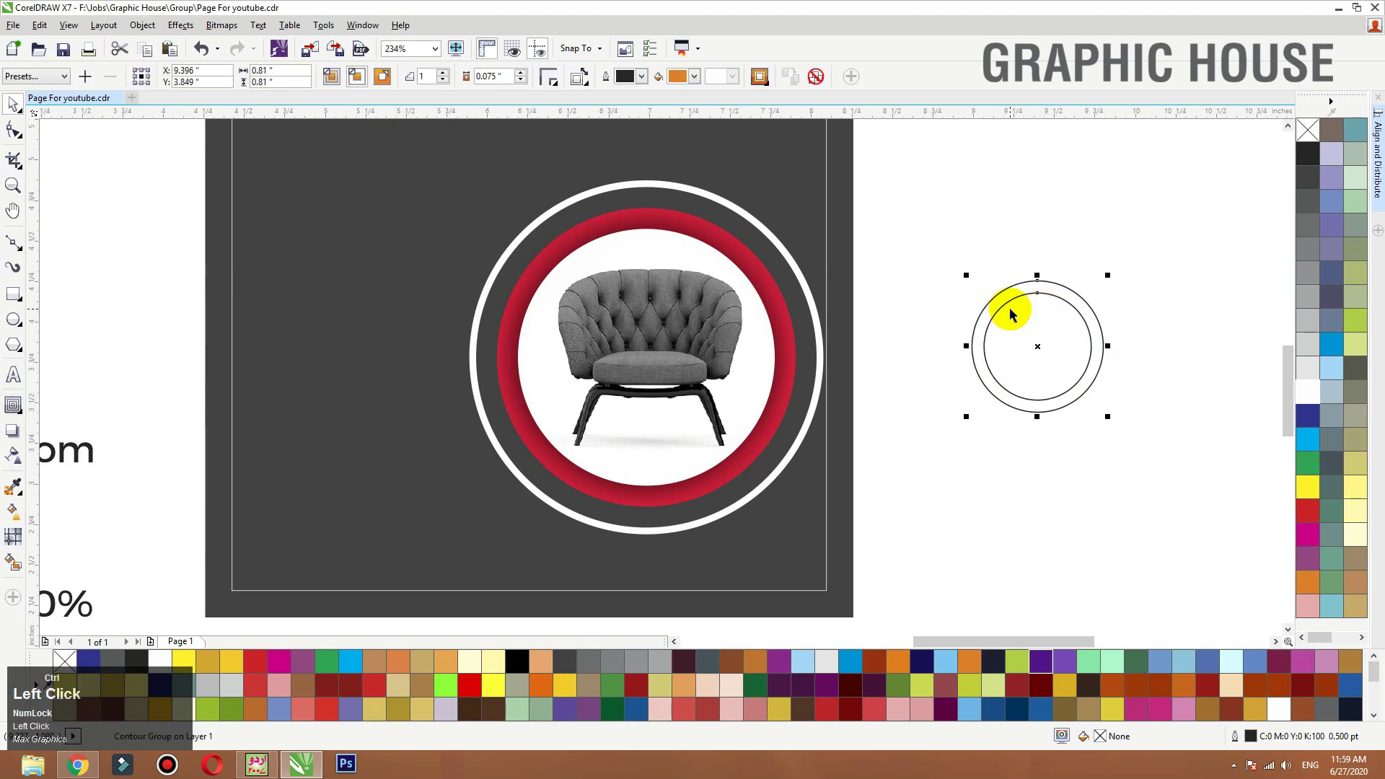
key("ctrl+z")
key("ctrl+k")
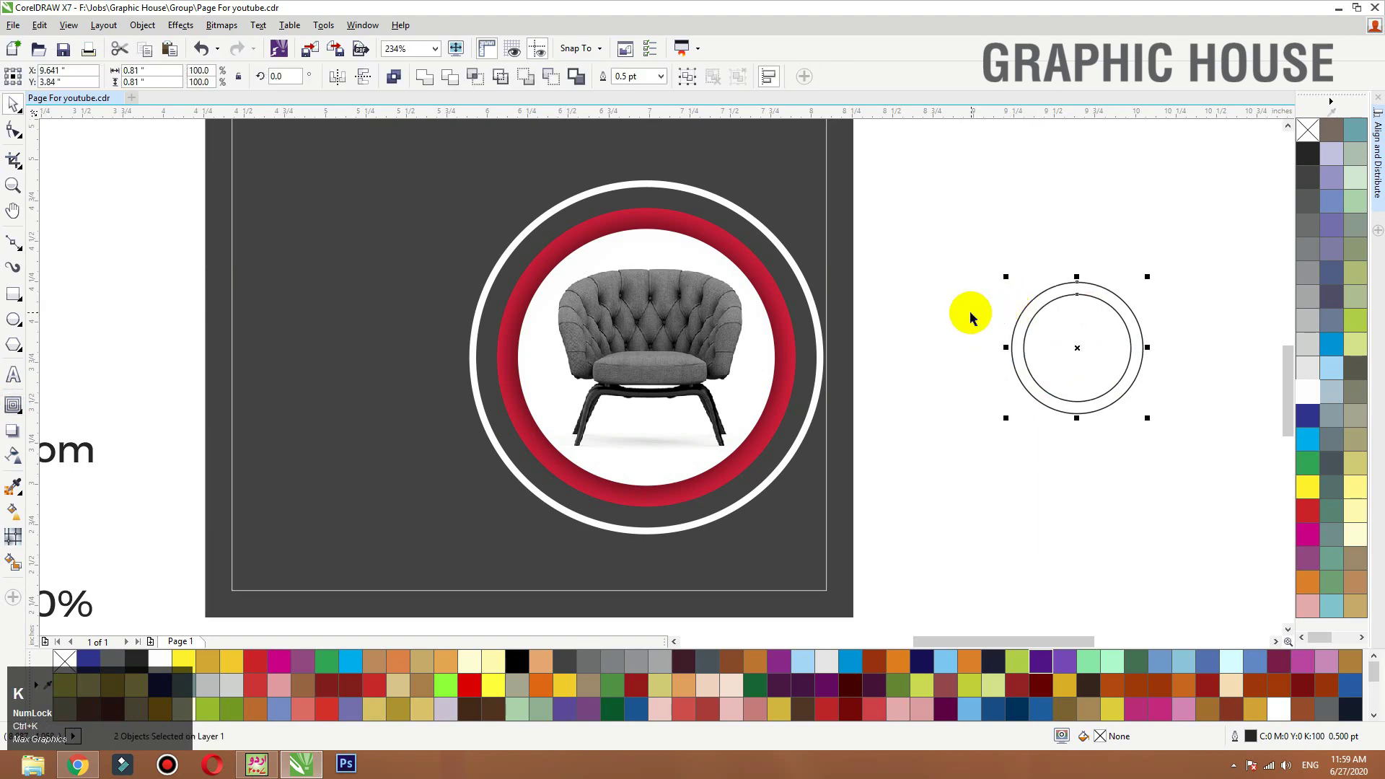
Step: Combine the two practice circles into a ring and try several palette fill colours on it
left_click(394, 76)
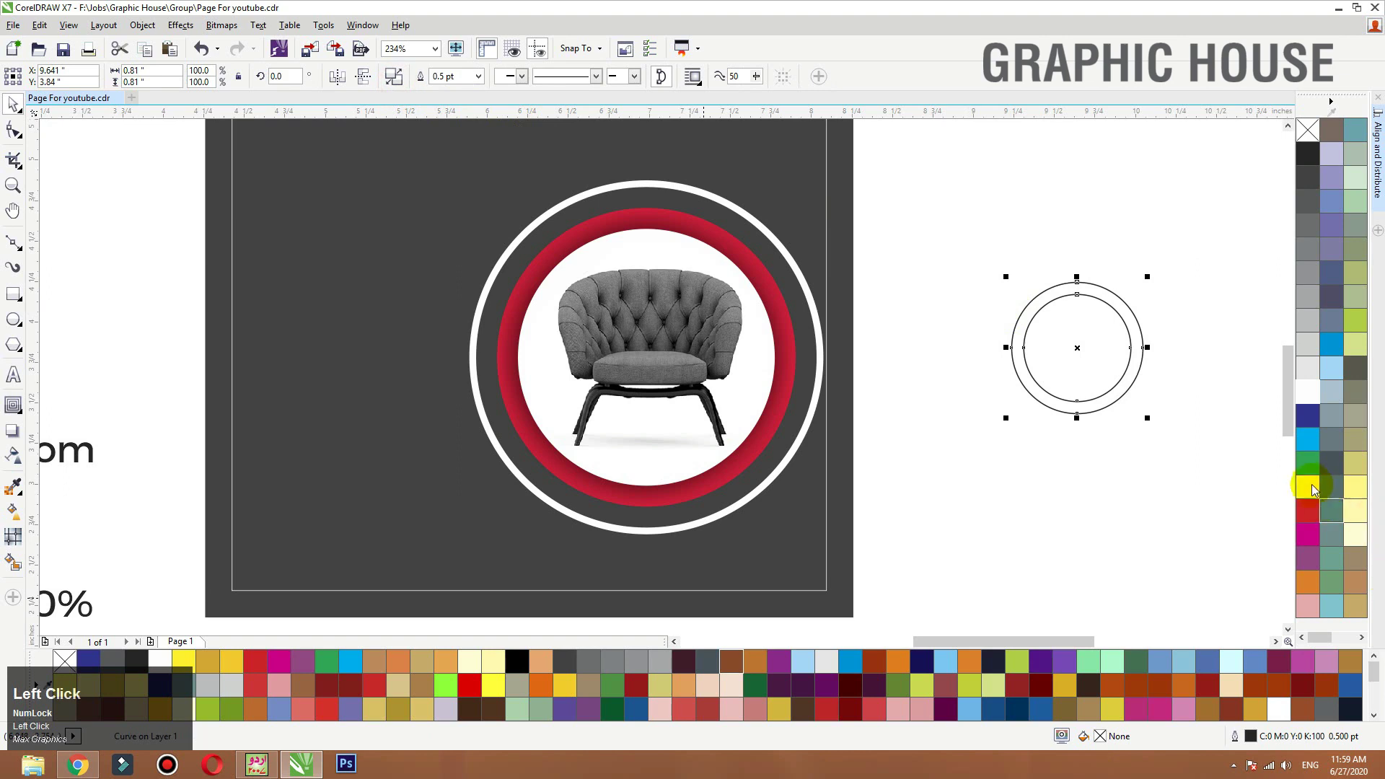
left_click(1307, 486)
left_click(1307, 558)
left_click(1316, 343)
left_click(1332, 296)
left_click(1332, 252)
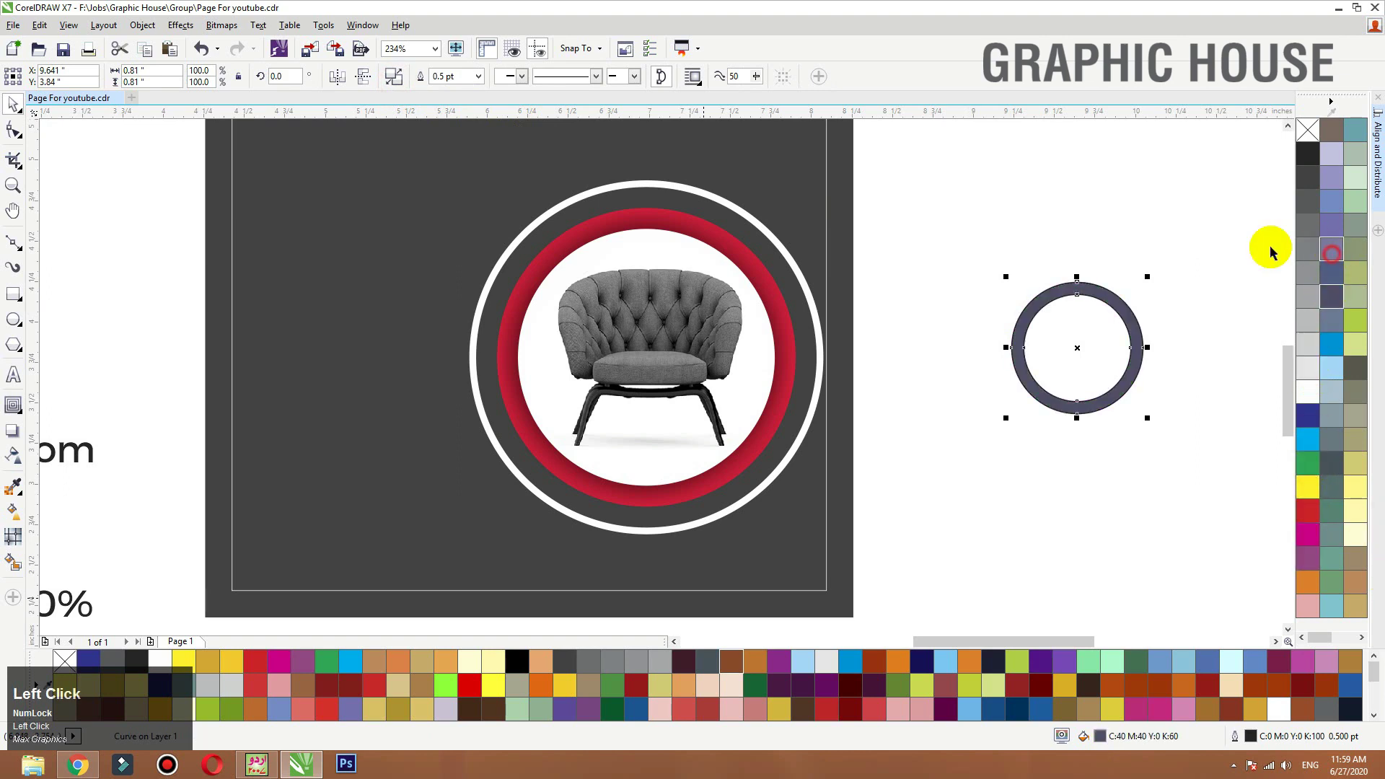
Step: Undo the accidental shift of the white ring and delete the practice ring
left_click_drag(724, 202, 743, 204)
key("ctrl+z")
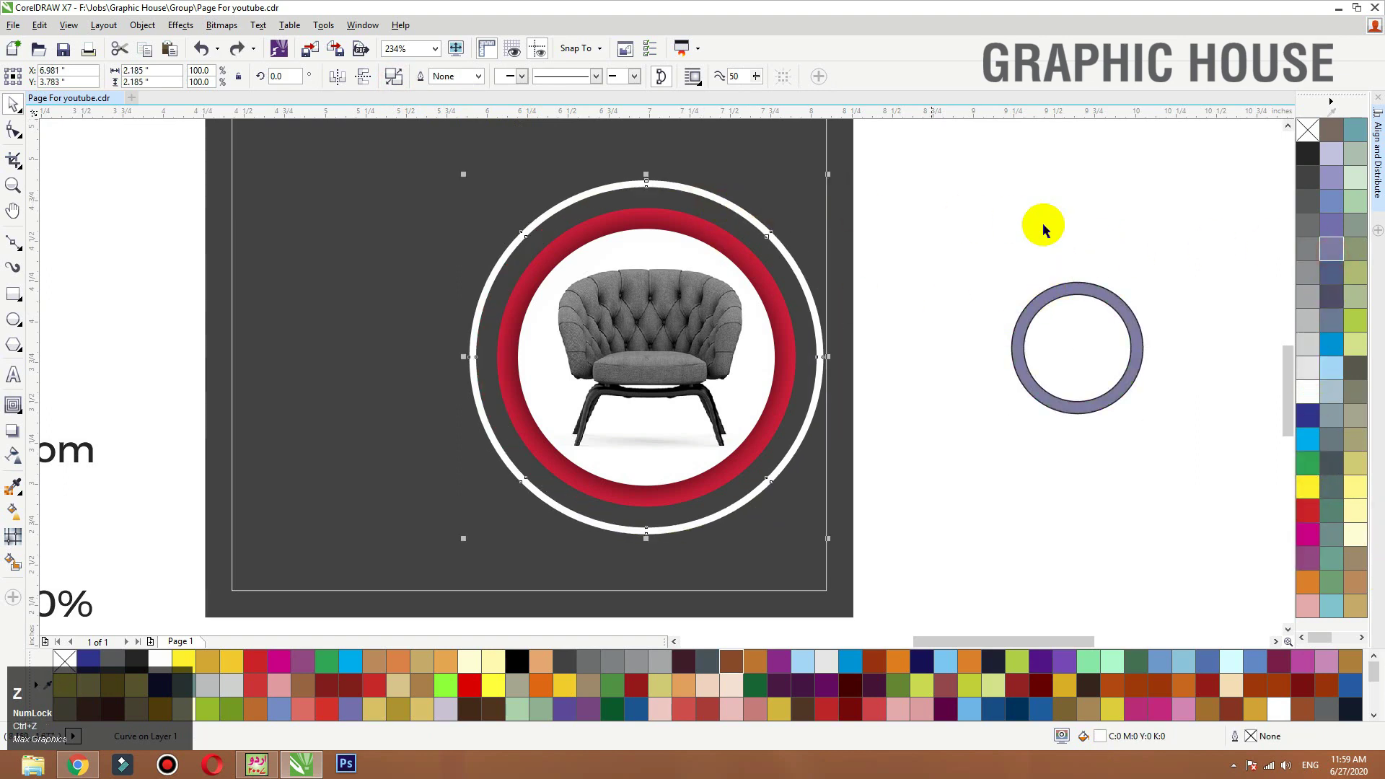
left_click(1074, 287)
key("Delete")
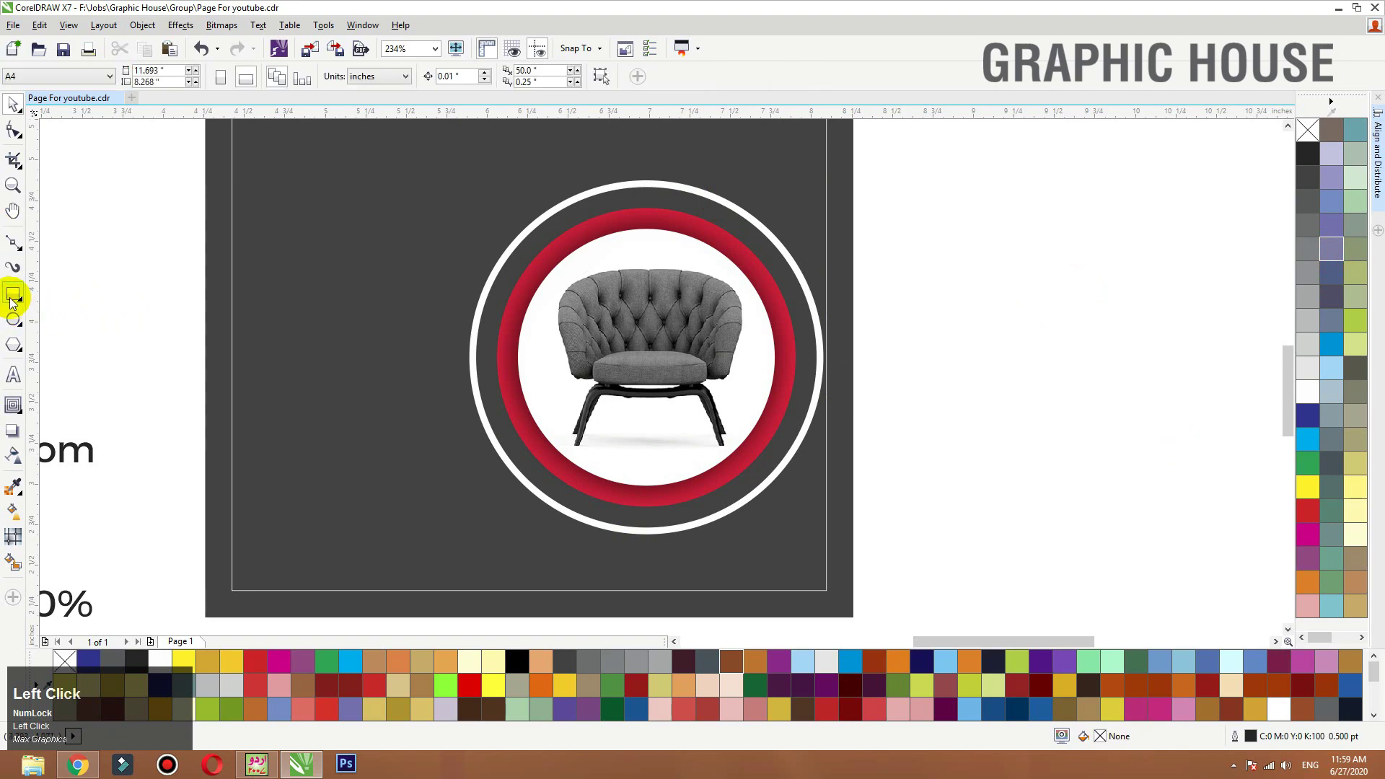
Step: Draw a narrow vertical rectangle about 0.107 by 2.618 inches across the chair circle, with magenta fill and no outline
left_click(13, 295)
left_click_drag(616, 151, 634, 577)
key("space")
left_click(1317, 147)
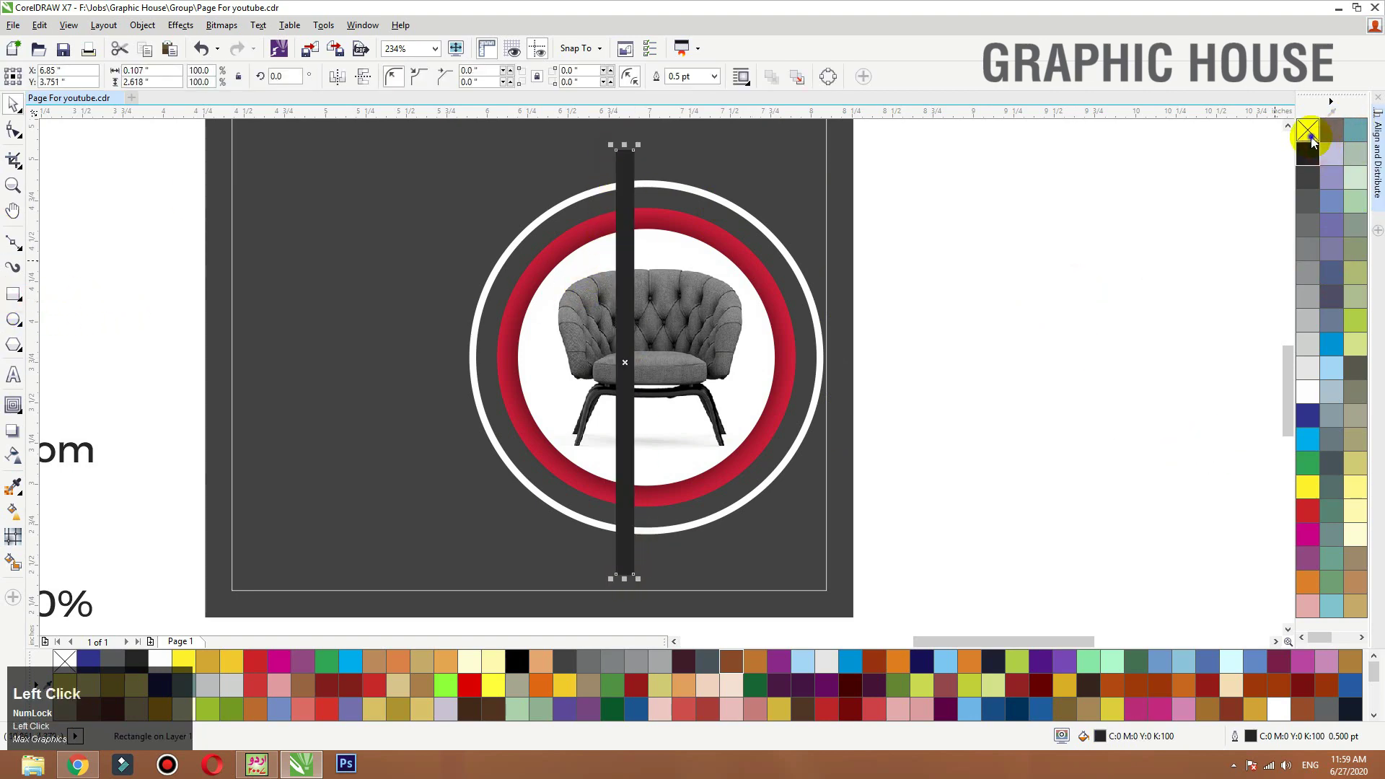
right_click(1306, 132)
left_click(1332, 152)
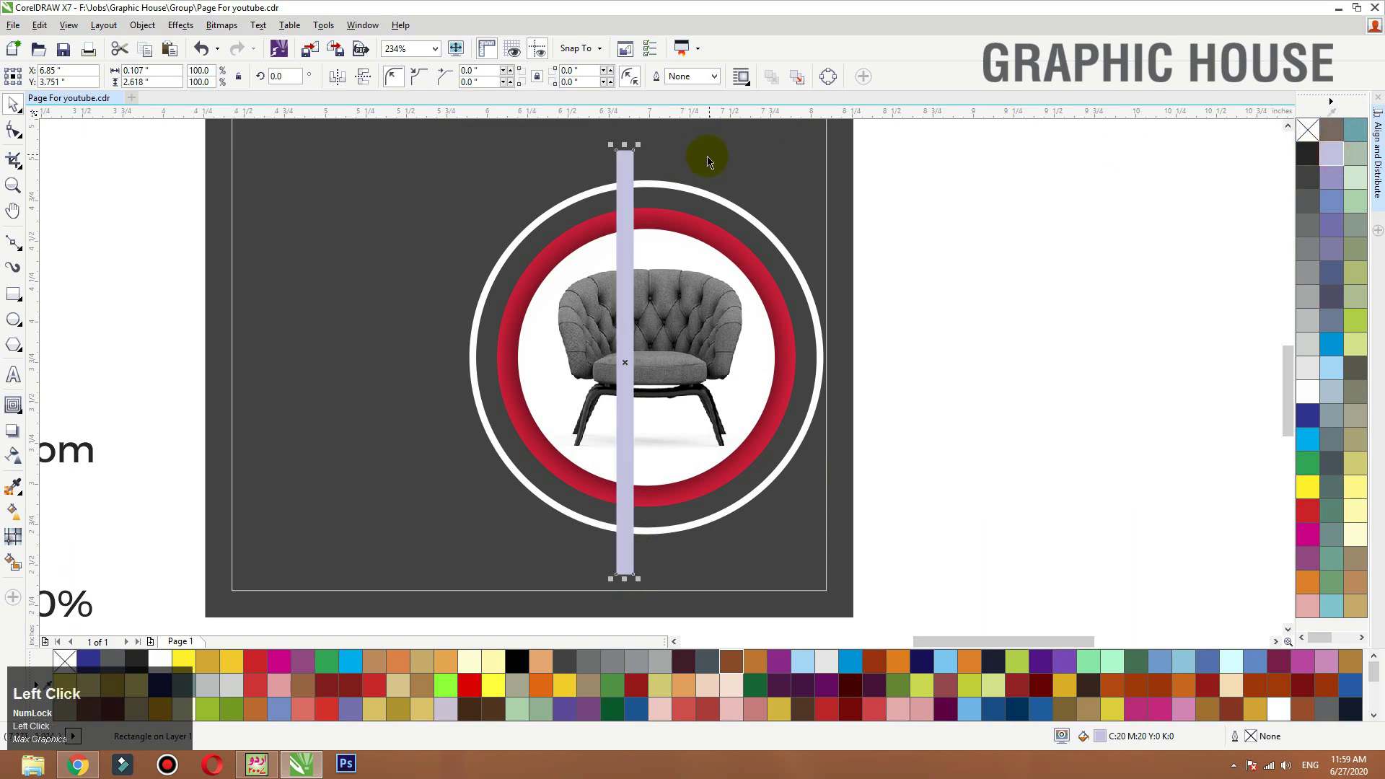
left_click(1307, 533)
Step: Centre the magenta bar horizontally and vertically on the white ring
left_click(723, 202, "shift")
key("c")
key("e")
left_click(1014, 205)
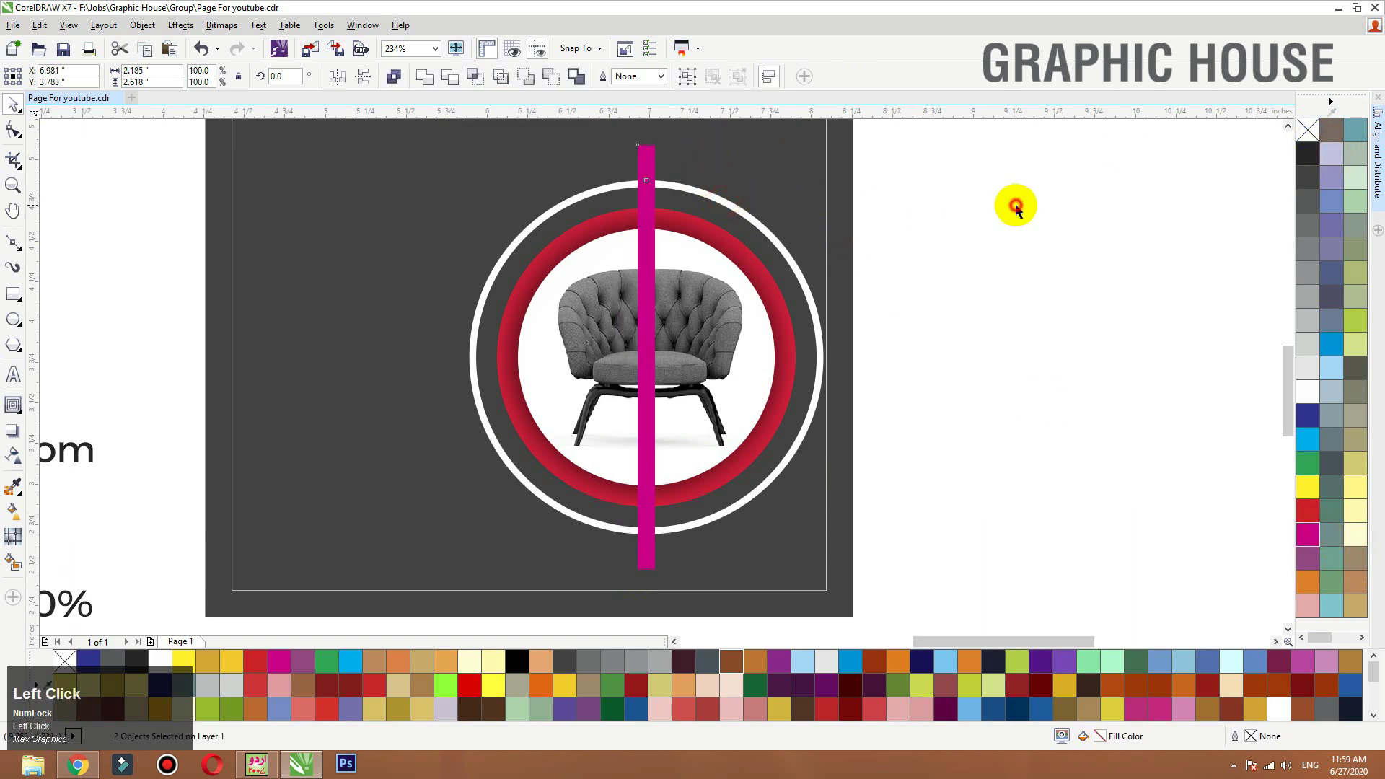
Step: Rotate the magenta bar to about 307 degrees and add a copy crossing it at about 235 degrees
left_click(647, 167)
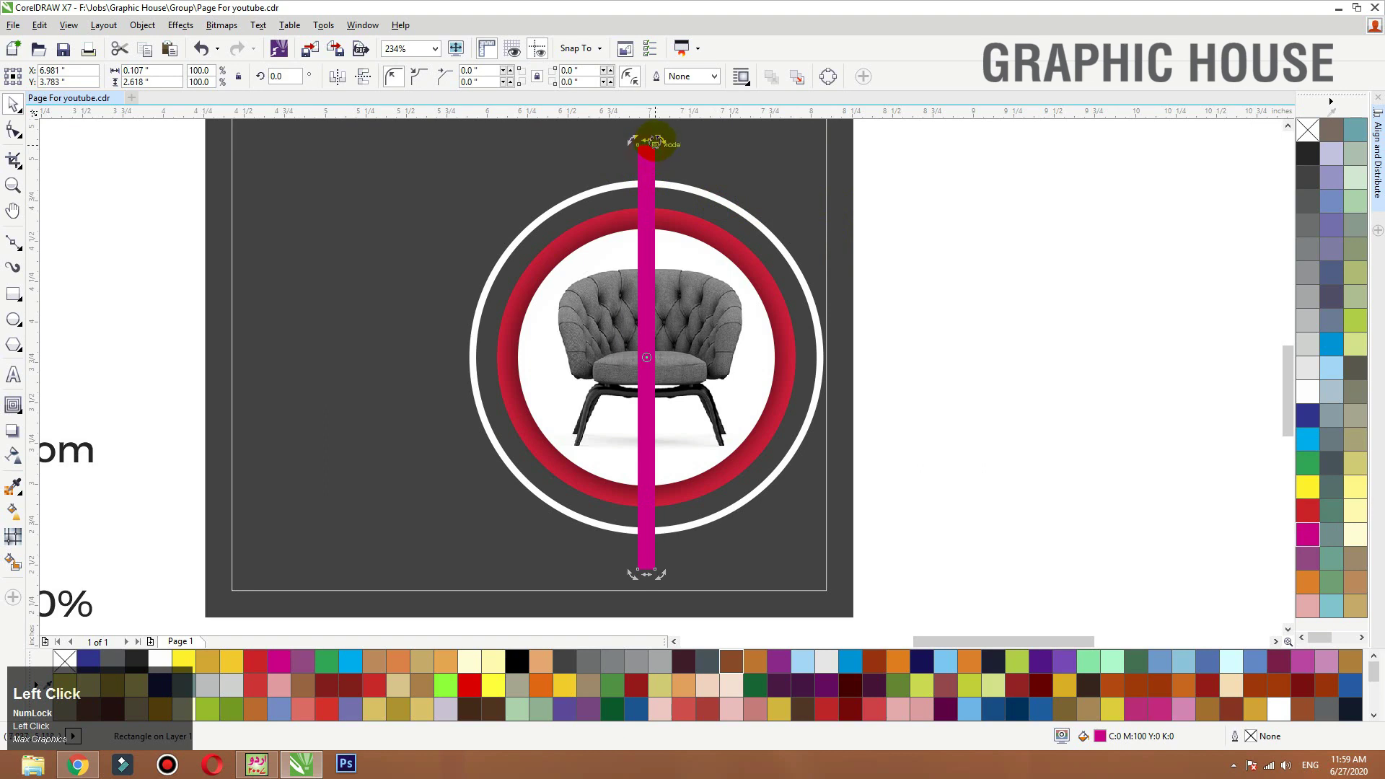
left_click_drag(658, 140, 774, 217)
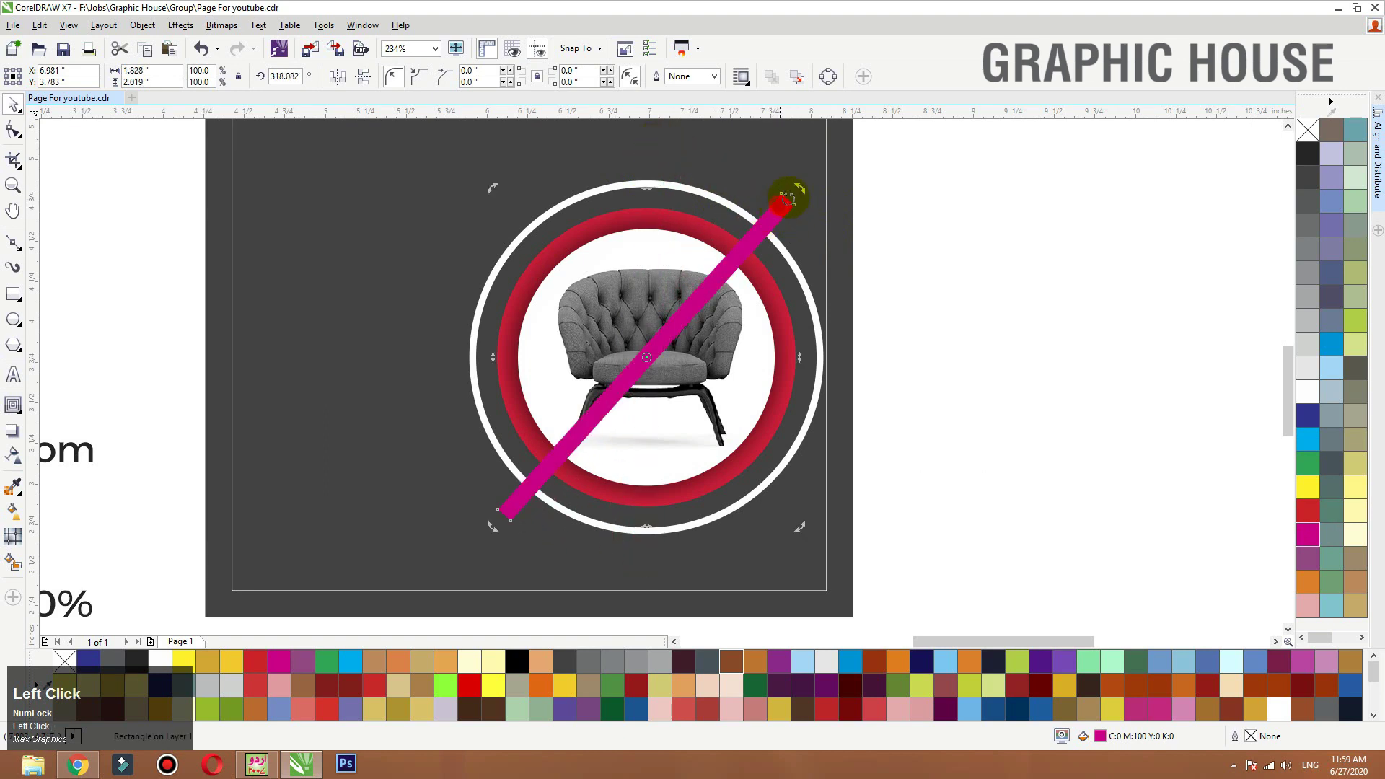
left_click_drag(798, 187, 809, 475)
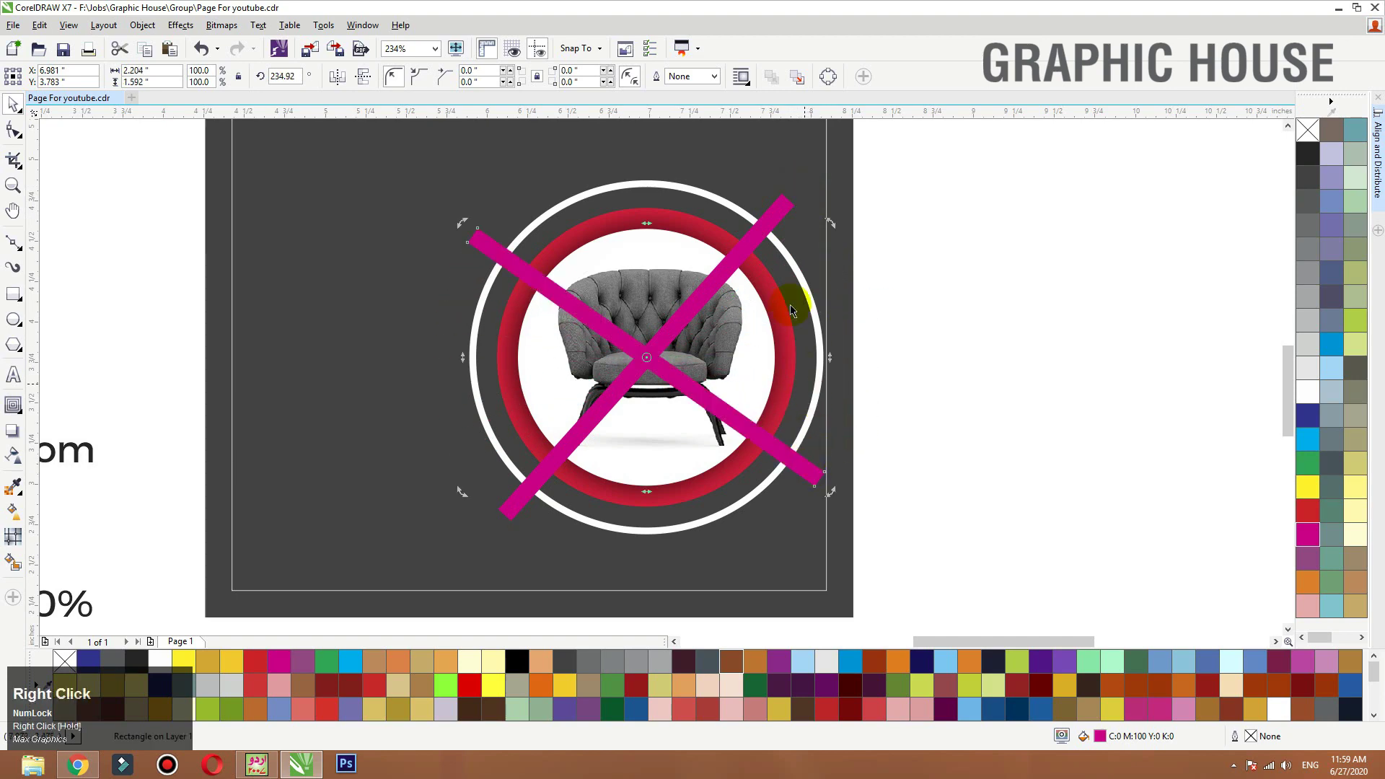
left_click(787, 207)
left_click_drag(797, 191, 826, 217)
Step: Shift the copied bar toward the lower right so it crosses only one side of the white ring, and group both bars
left_click(713, 406)
left_click_drag(712, 406, 776, 451)
left_click(747, 279, "shift")
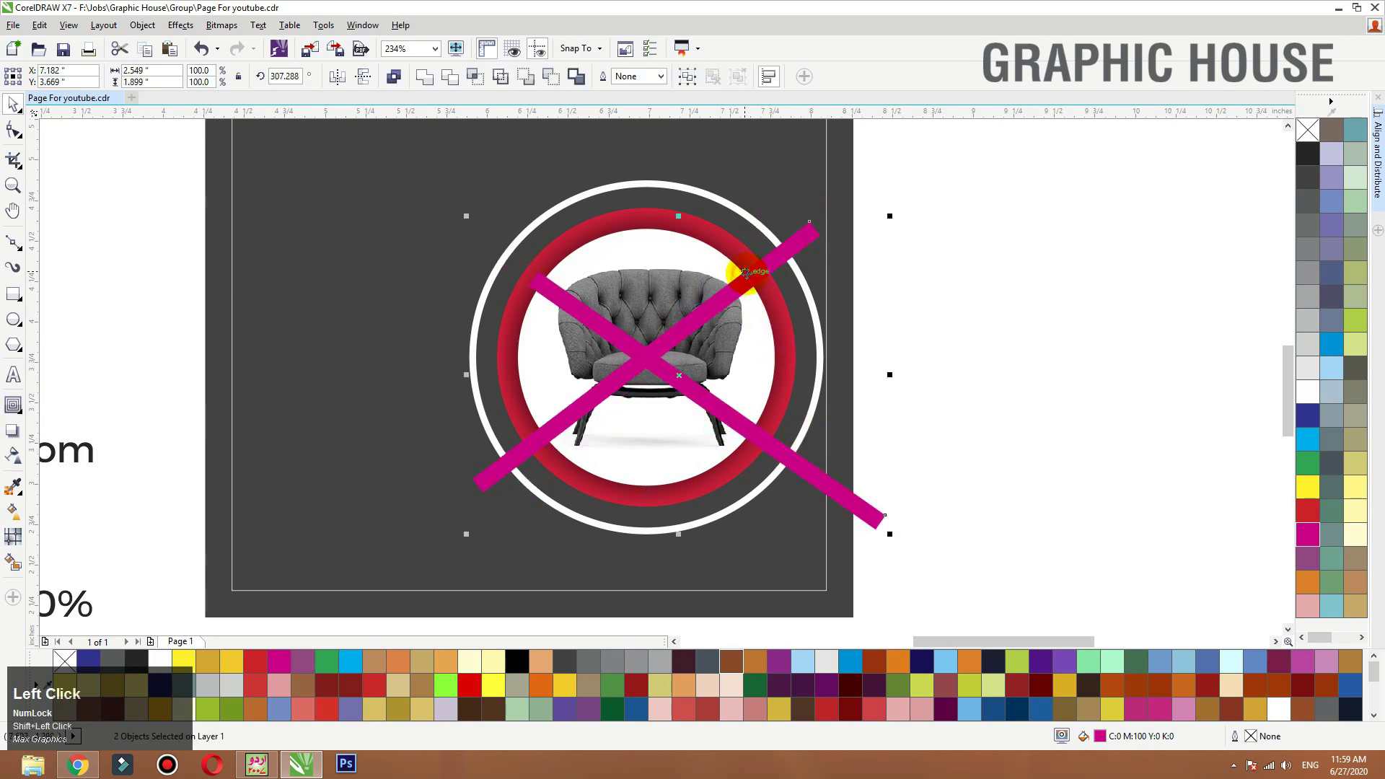
key("ctrl+g")
Step: Trim the white ring with the grouped magenta bars and delete the bars
left_click(726, 201, "shift")
left_click_drag(726, 201, 590, 171)
key("ctrl+z")
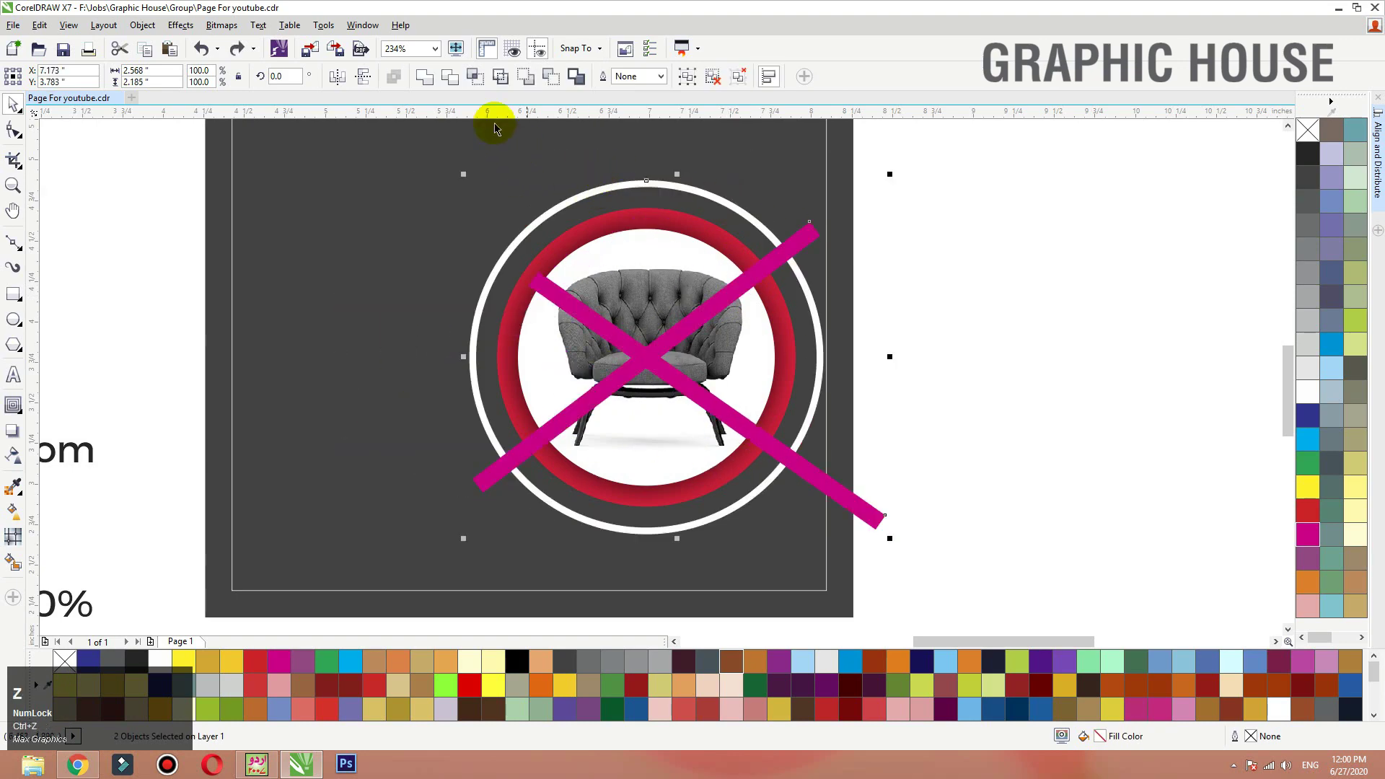
left_click(450, 78)
left_click(960, 286)
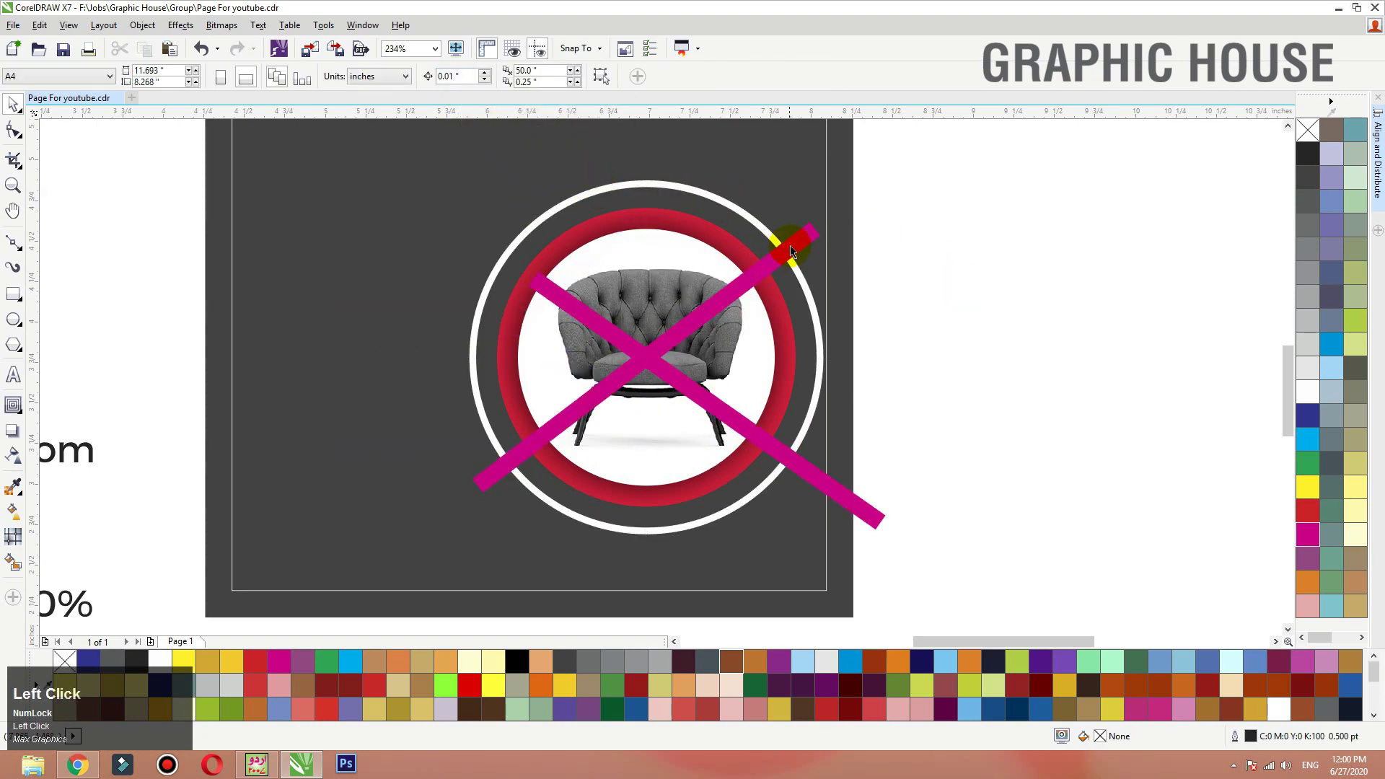
left_click(793, 241)
key("Delete")
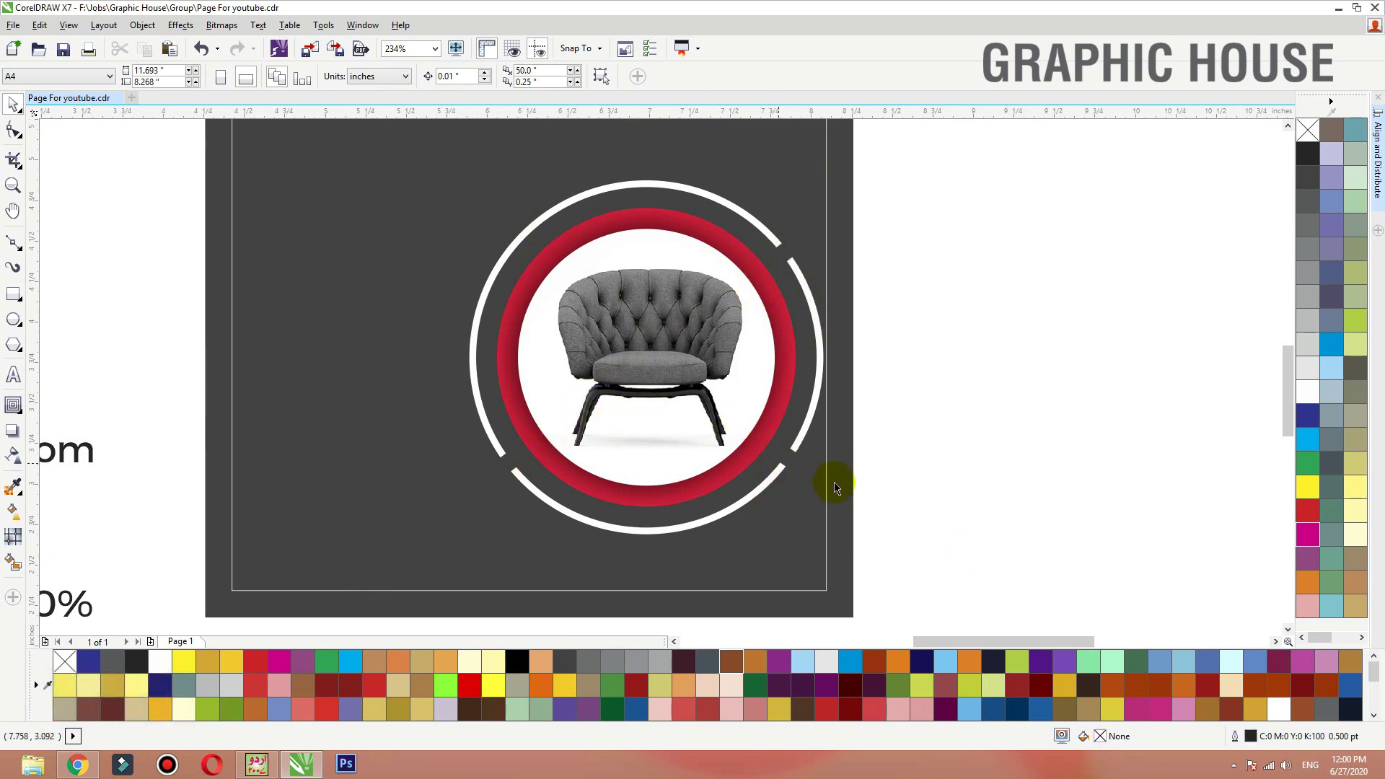
Step: Draw a small circle about 0.087 inches wide over the lower end of the left white arc
left_click(13, 322)
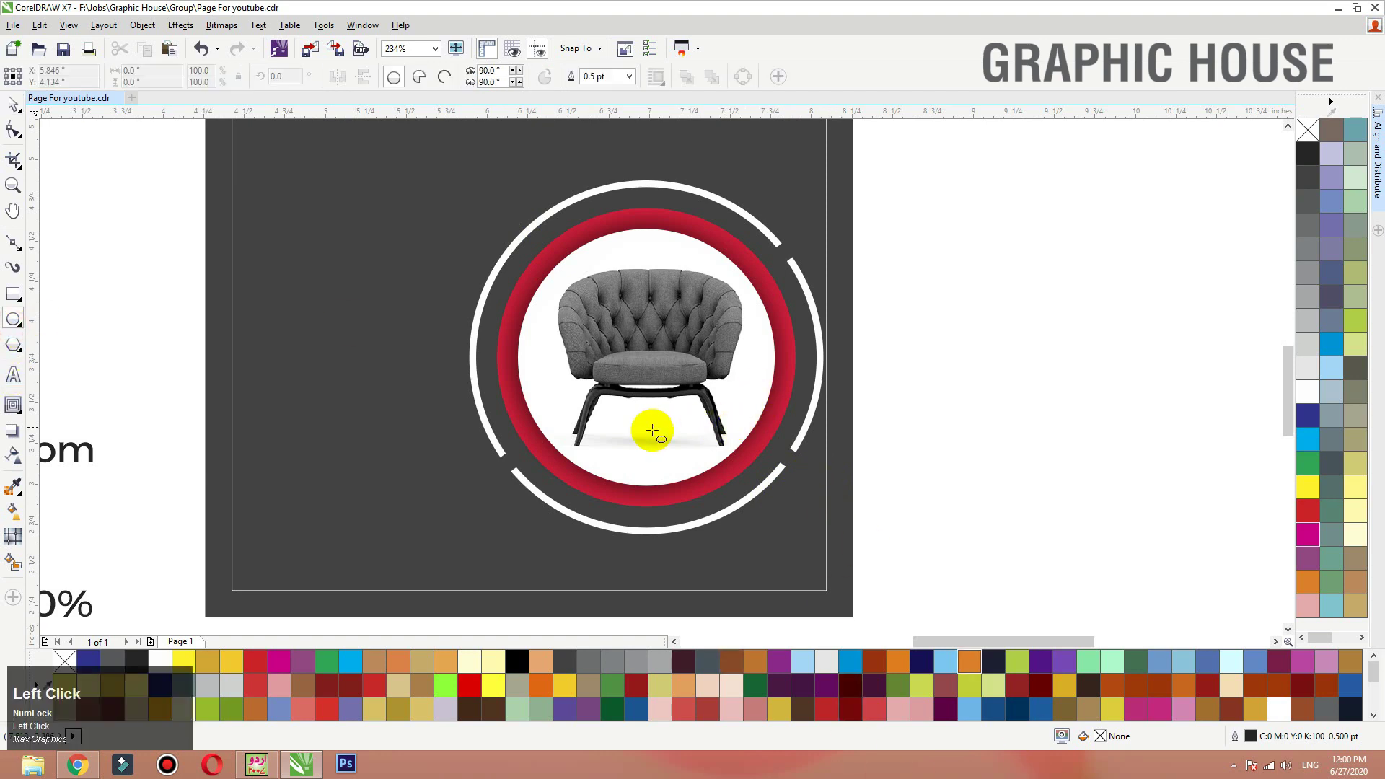
key("F2")
left_click_drag(638, 402, 436, 514)
mouse_move(482, 341)
left_mouse_down()
mouse_move(547, 388)
mouse_move(509, 365)
left_mouse_up()
key("space")
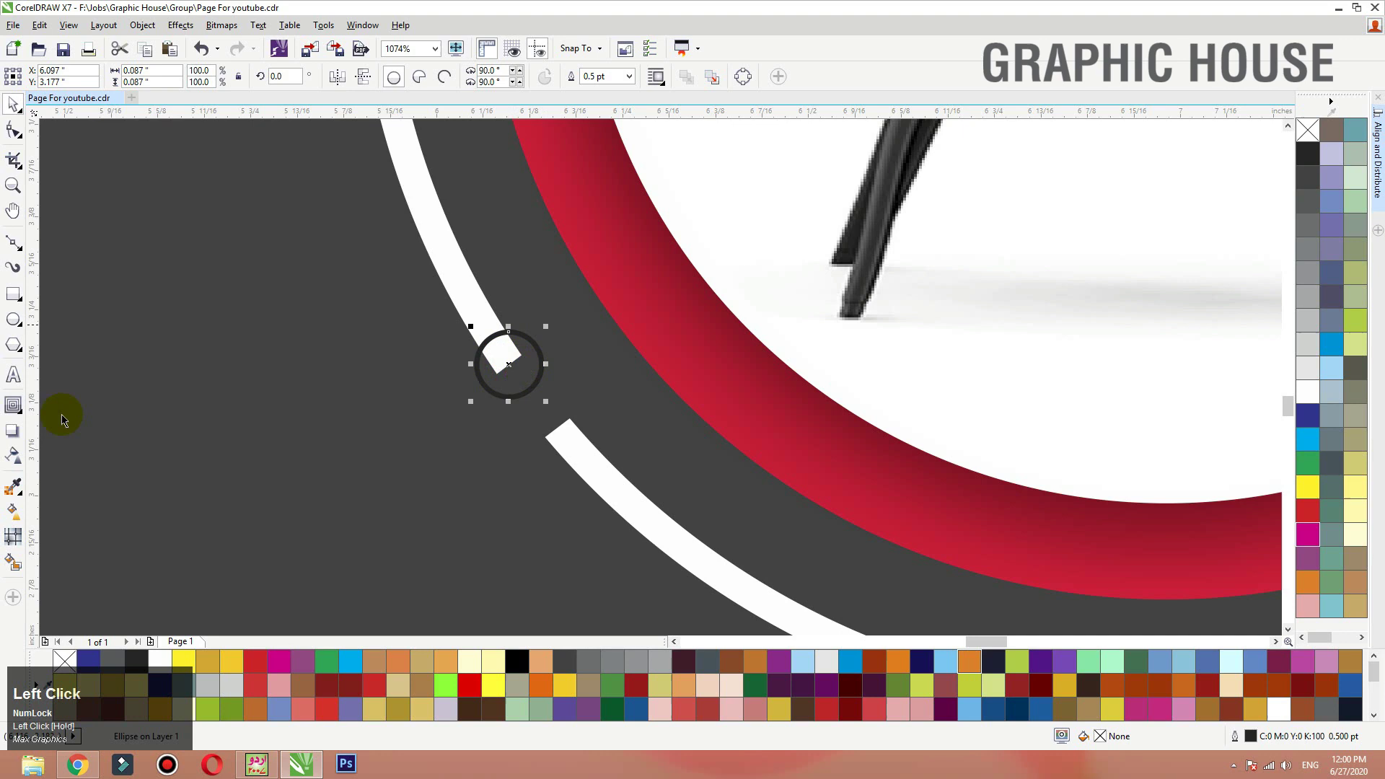
Step: Fill the small circle with the red sampled from the ring around the chair
left_click(13, 487)
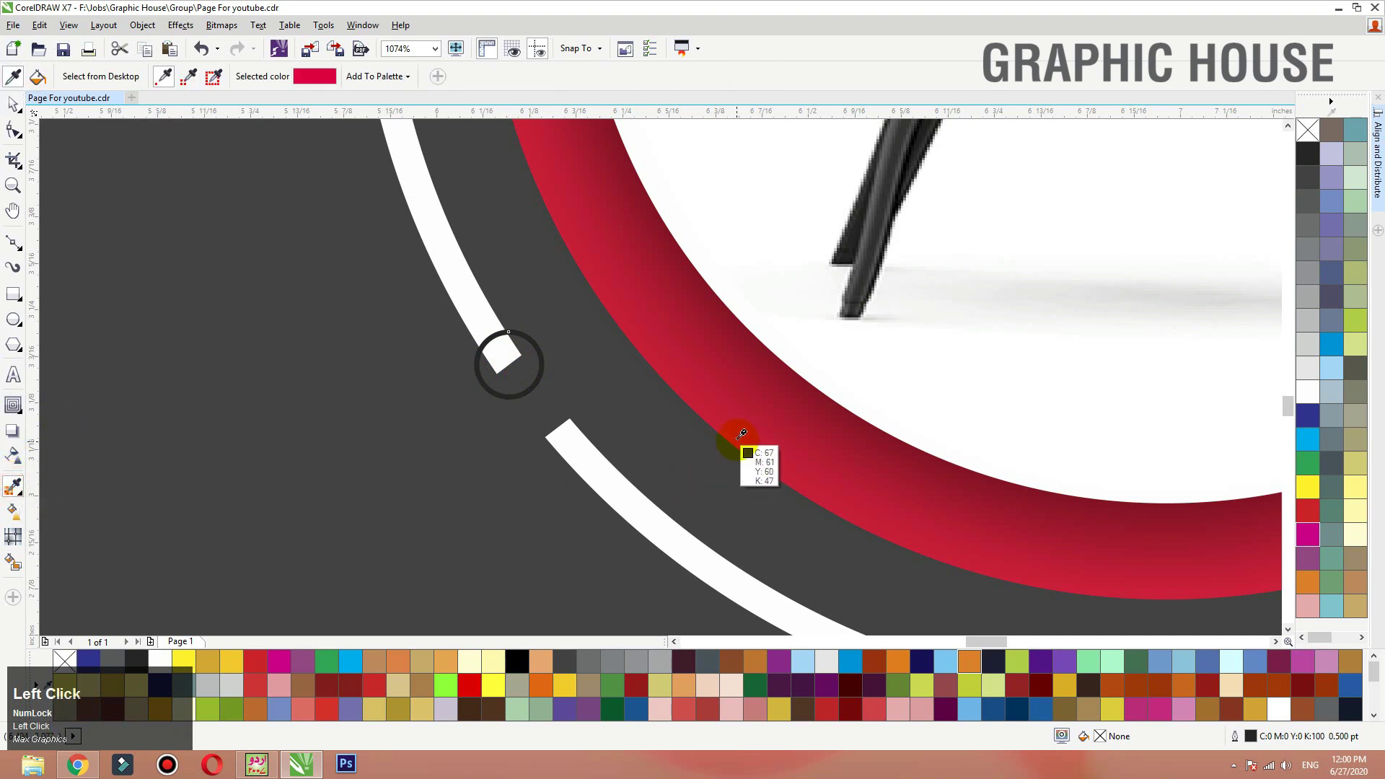
left_click(526, 368)
key("space")
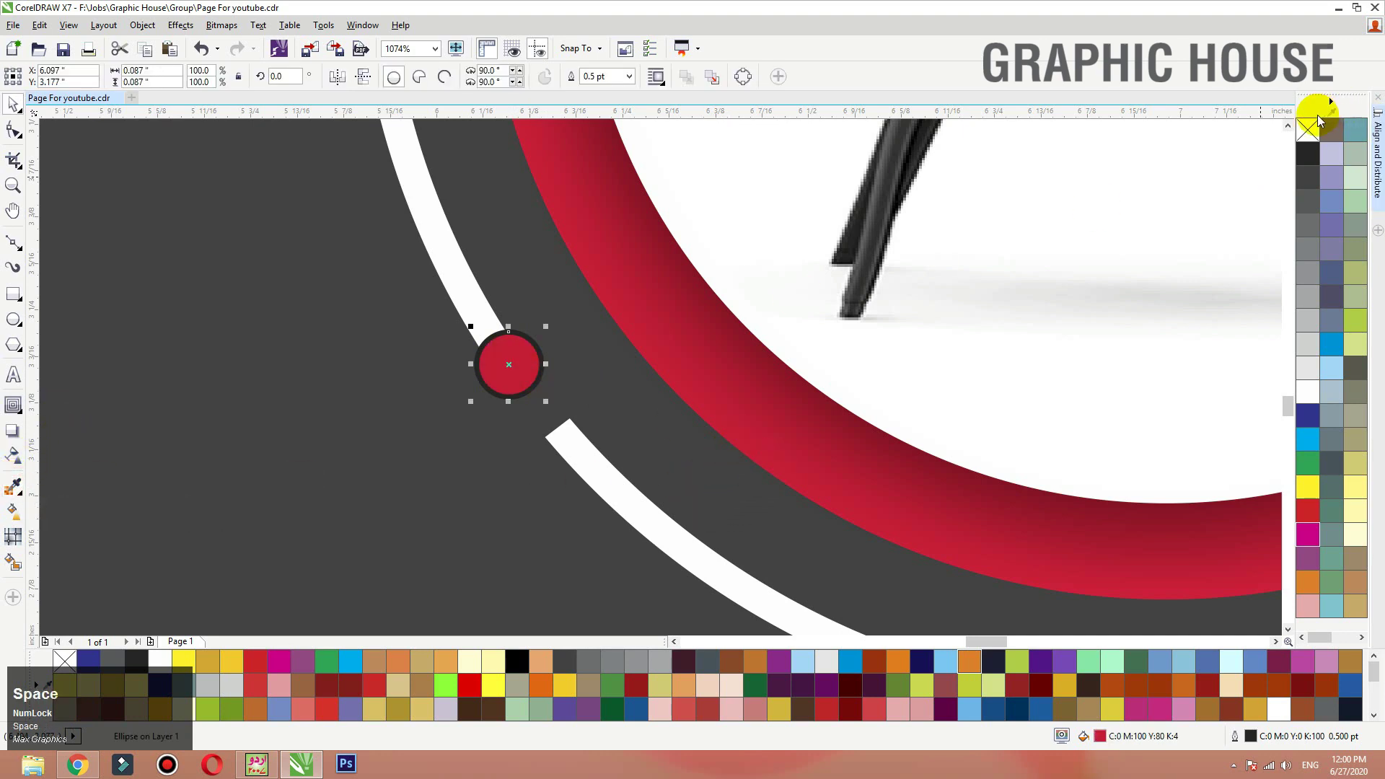
Step: Remove the small red circle's outline and place a copy of it on the lower end of the right white arc
right_click(1308, 130)
key("F3")
key("F3")
key("F3")
key("F2")
left_click_drag(506, 402, 881, 521)
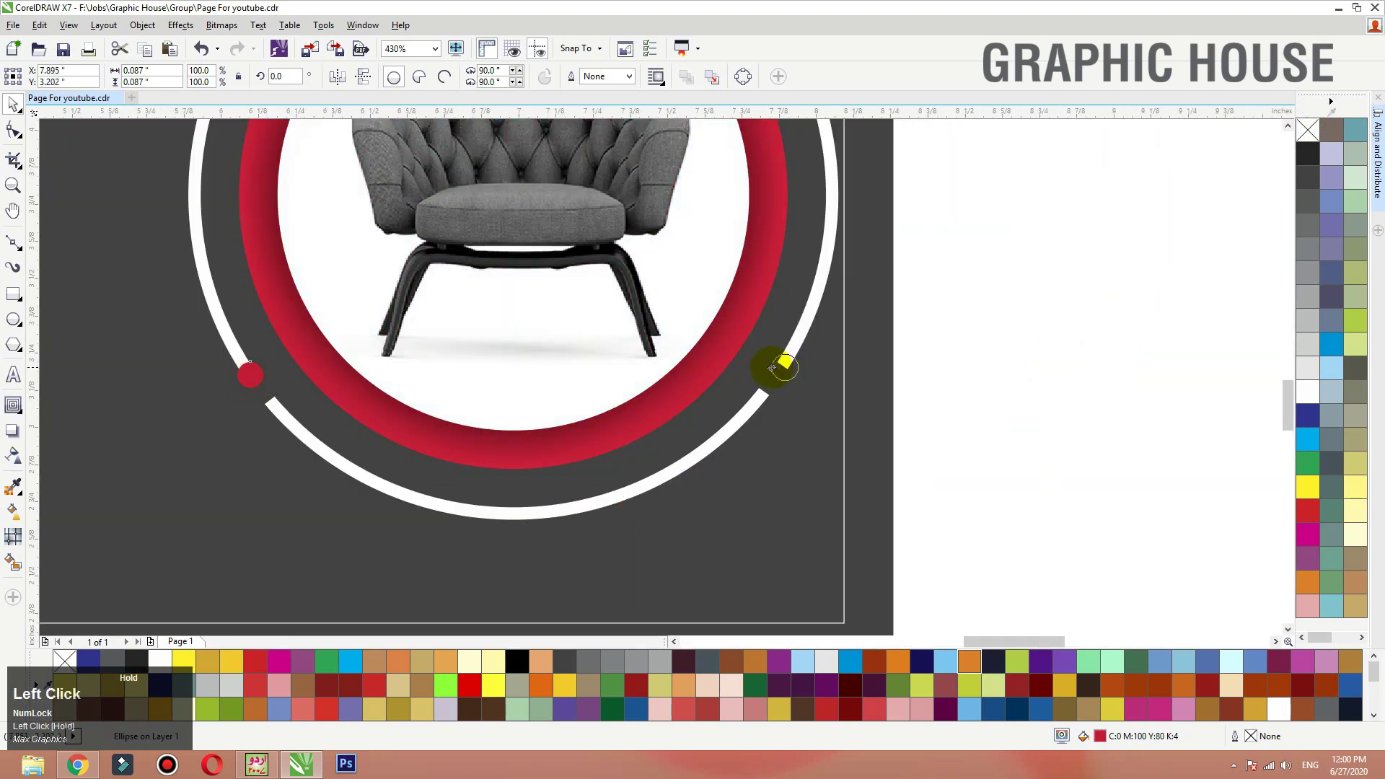
right_click(770, 368)
left_click(684, 323)
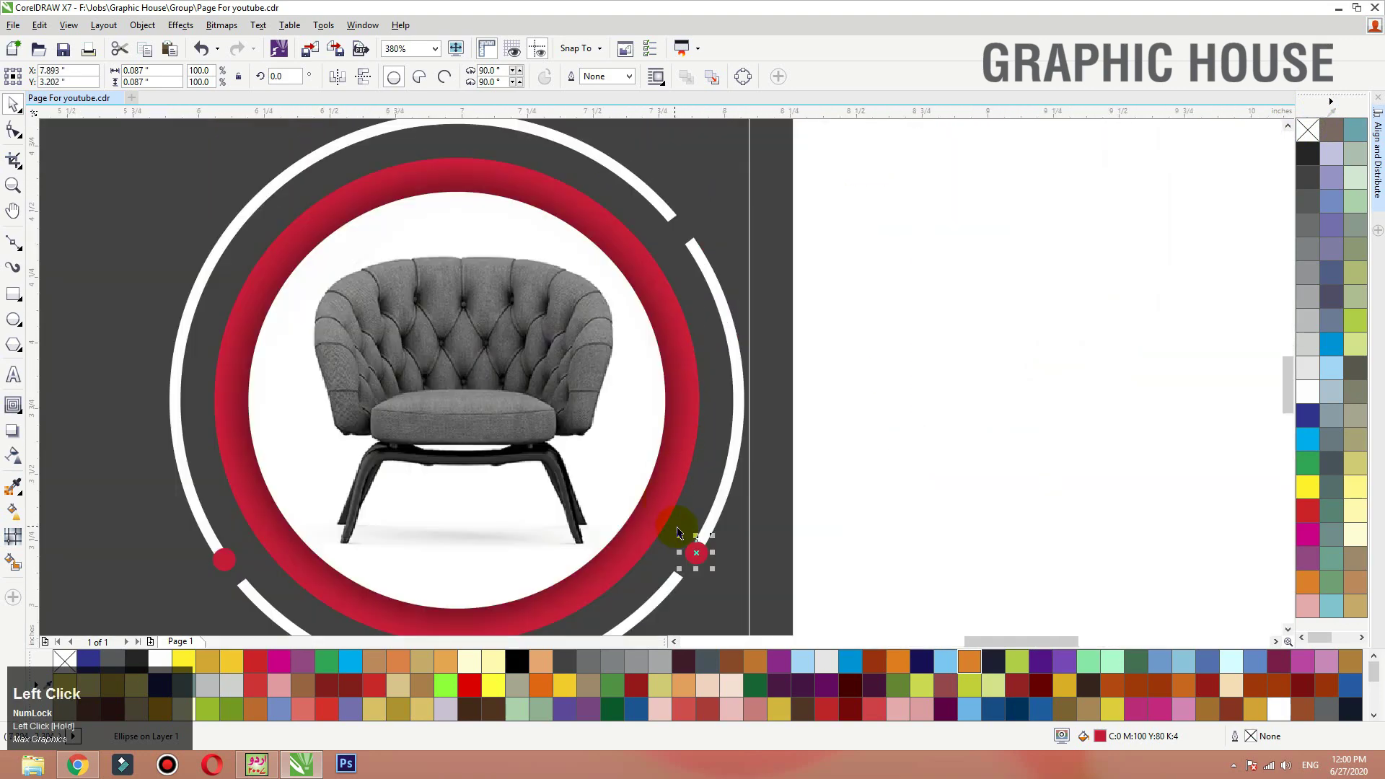
Step: Place another copy of the red circle on the right end of the upper white arc
left_click_drag(695, 549, 675, 242)
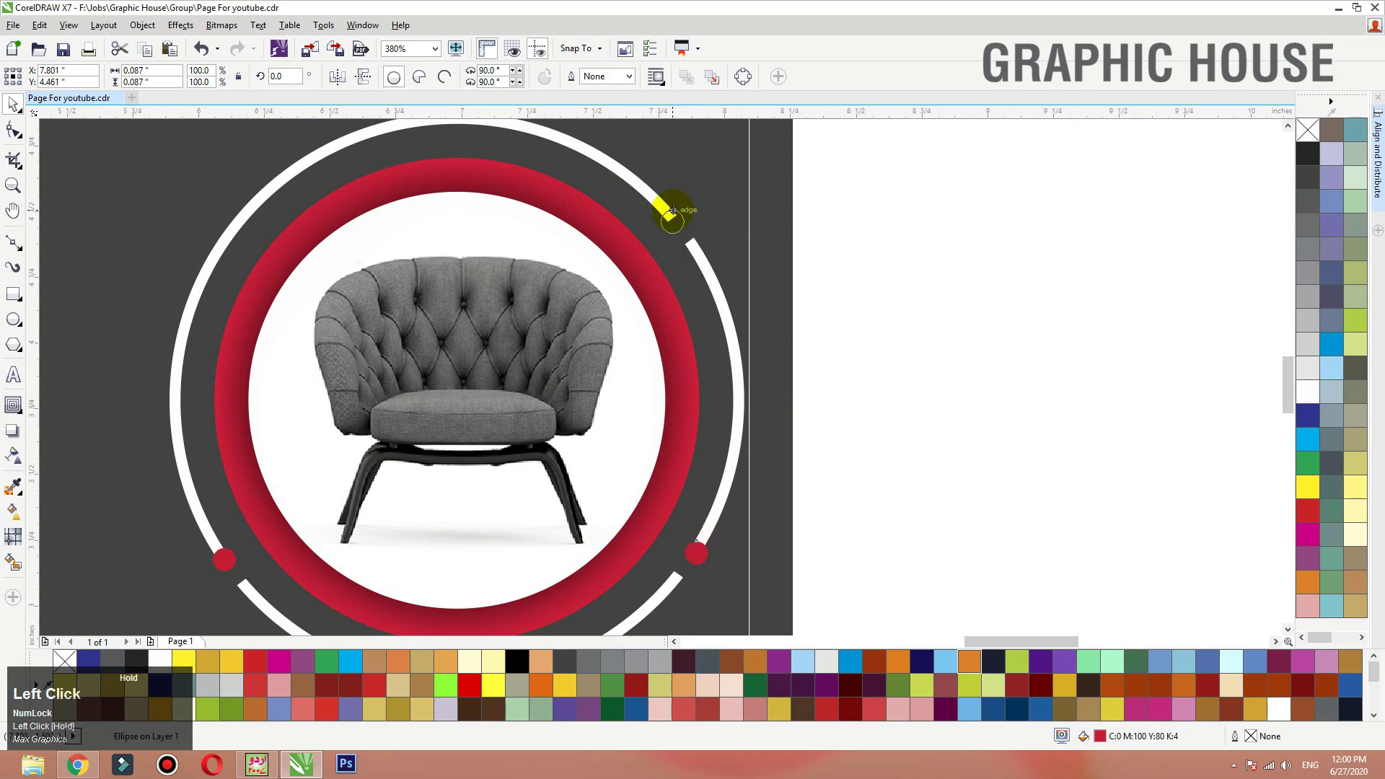
left_click_drag(672, 209, 671, 210)
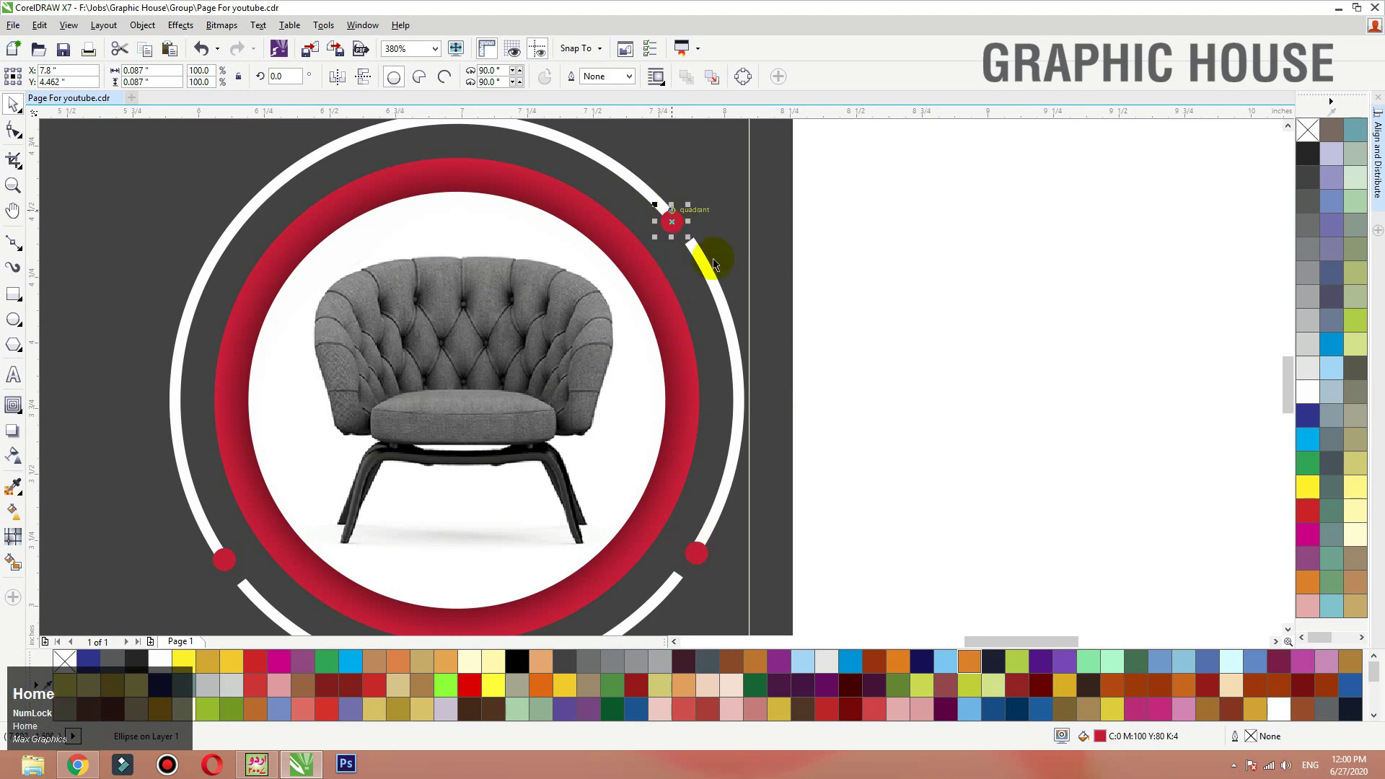
left_click_drag(612, 164, 574, 160)
key("ctrl+z")
Step: Break the trimmed white ring apart into separate arcs
key("F3")
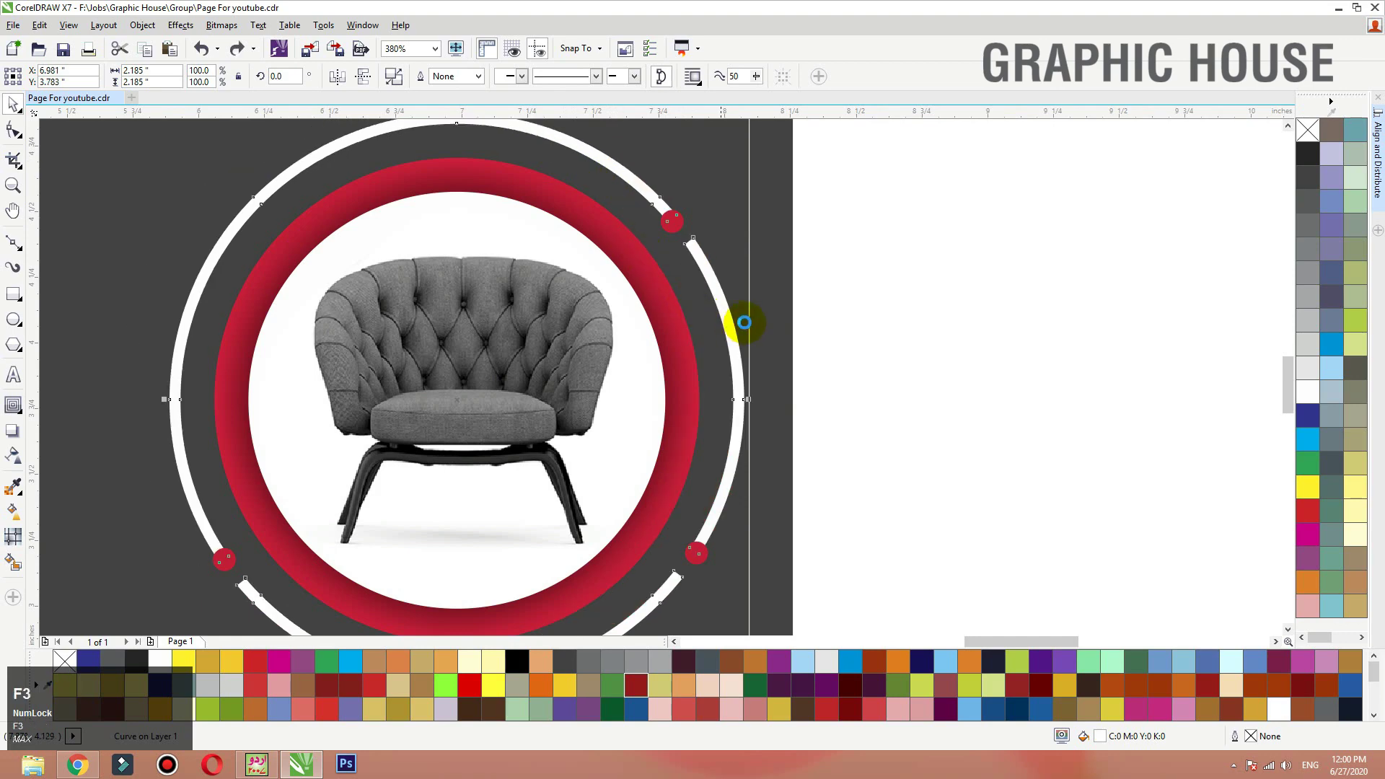
key("F2")
left_click_drag(829, 221, 304, 565)
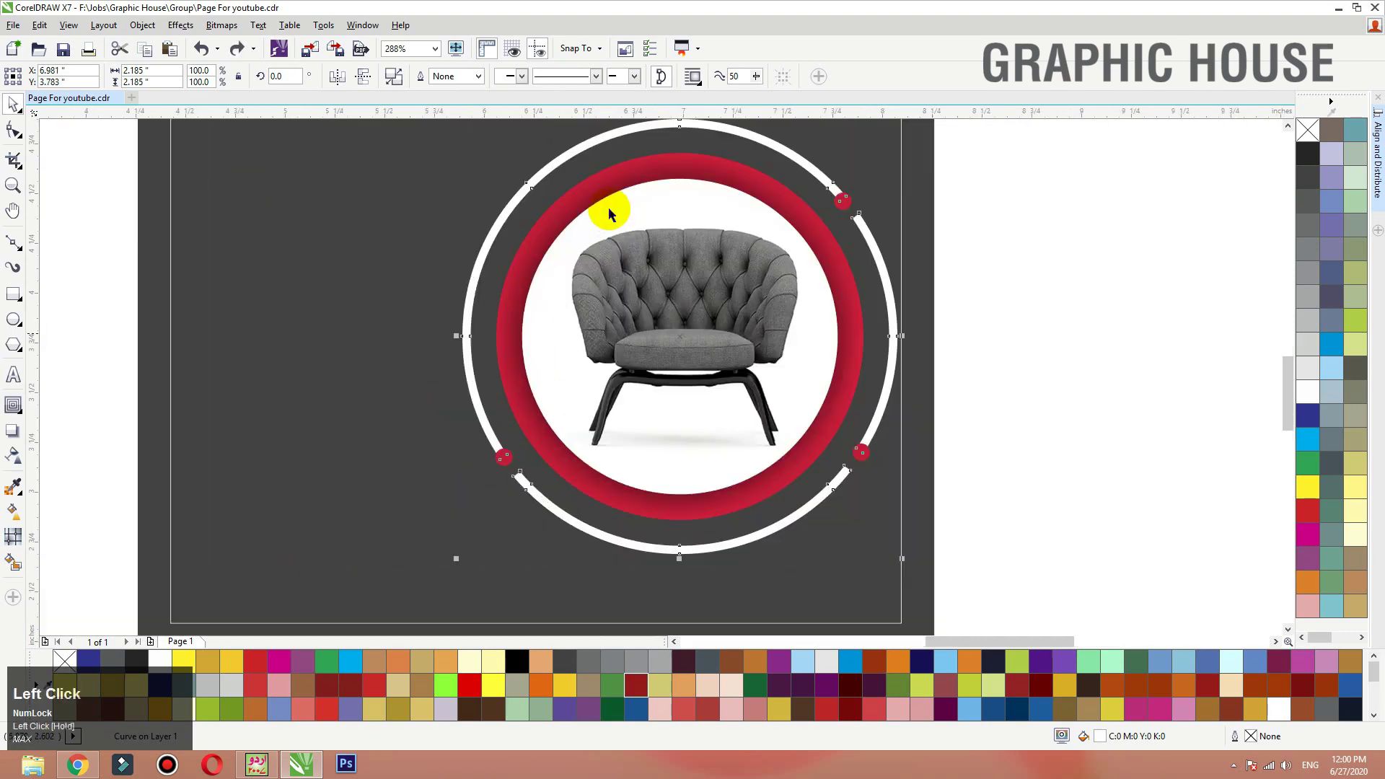
left_click(395, 78)
Step: Move each white arc briefly to test that it is a separate object, undoing every move
left_click_drag(790, 153, 663, 141)
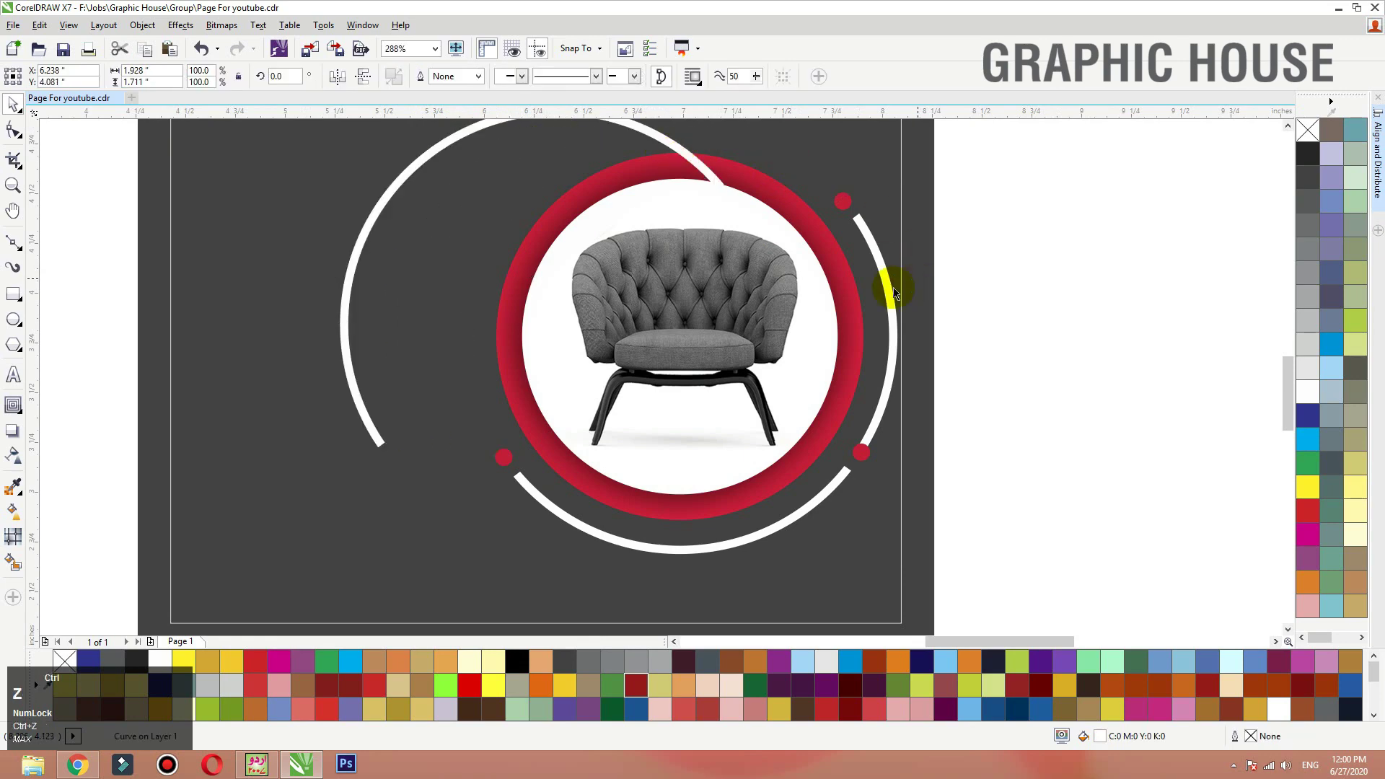
key("ctrl+z")
left_click(889, 288)
left_click_drag(910, 288, 933, 288)
key("ctrl+z")
left_click_drag(821, 498, 811, 513)
key("ctrl+z")
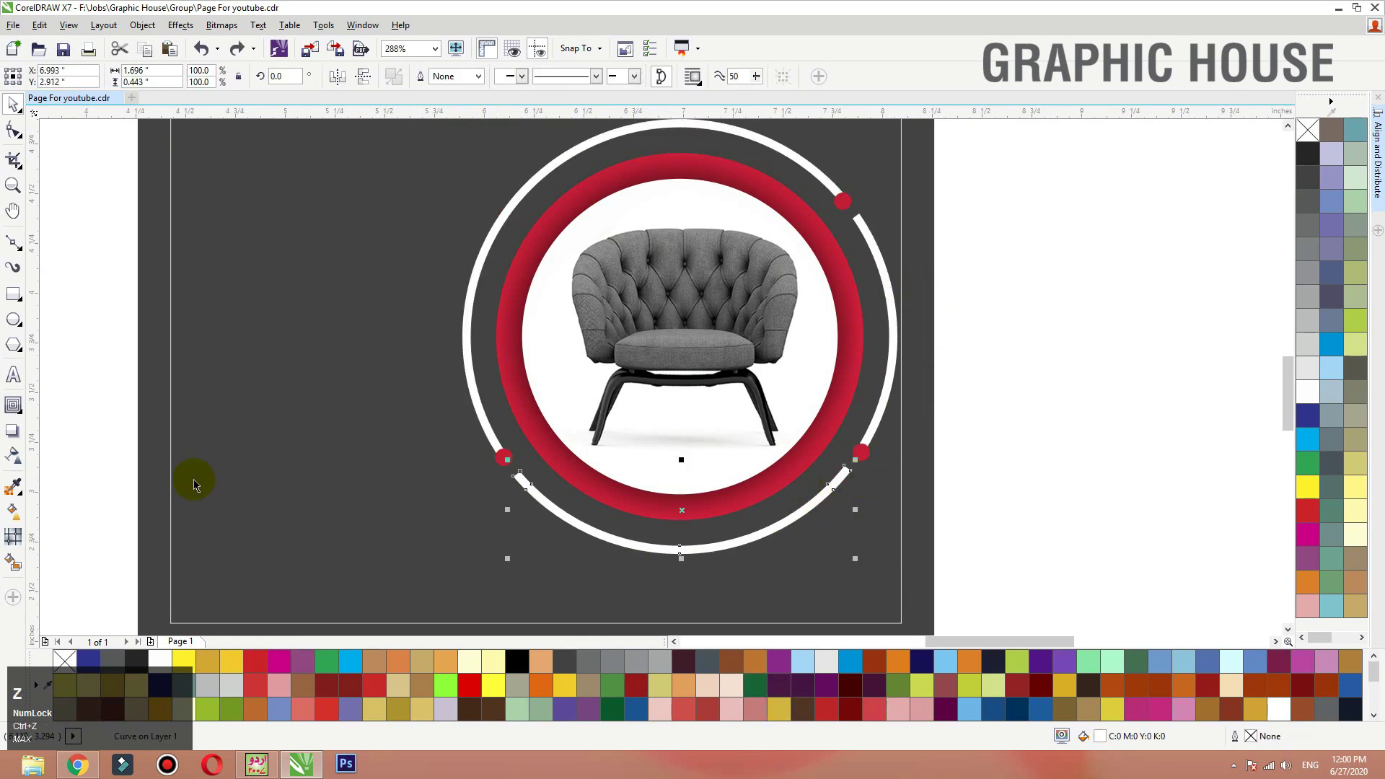
Step: Fill the bottom white arc with the red sampled from the ring around the chair
left_click(13, 487)
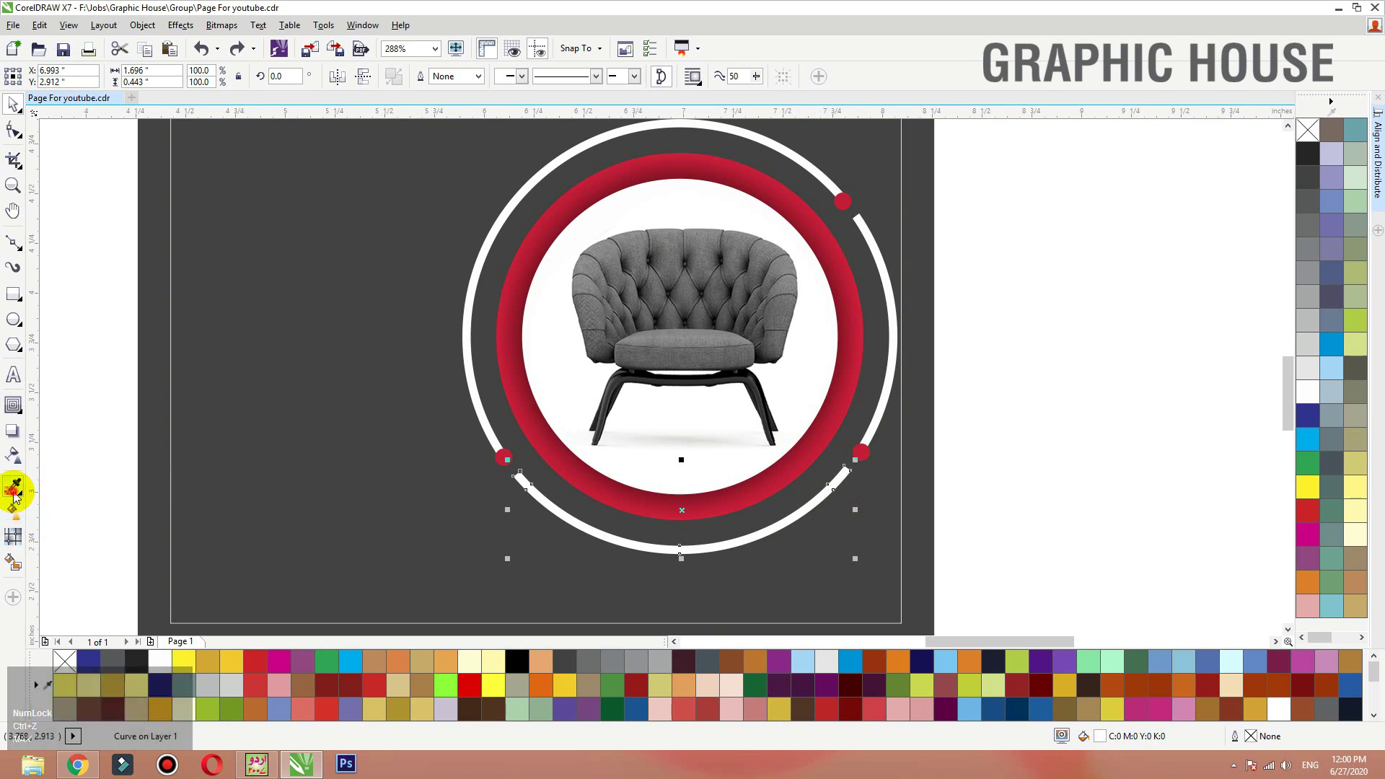
left_click(771, 178)
left_click(763, 531)
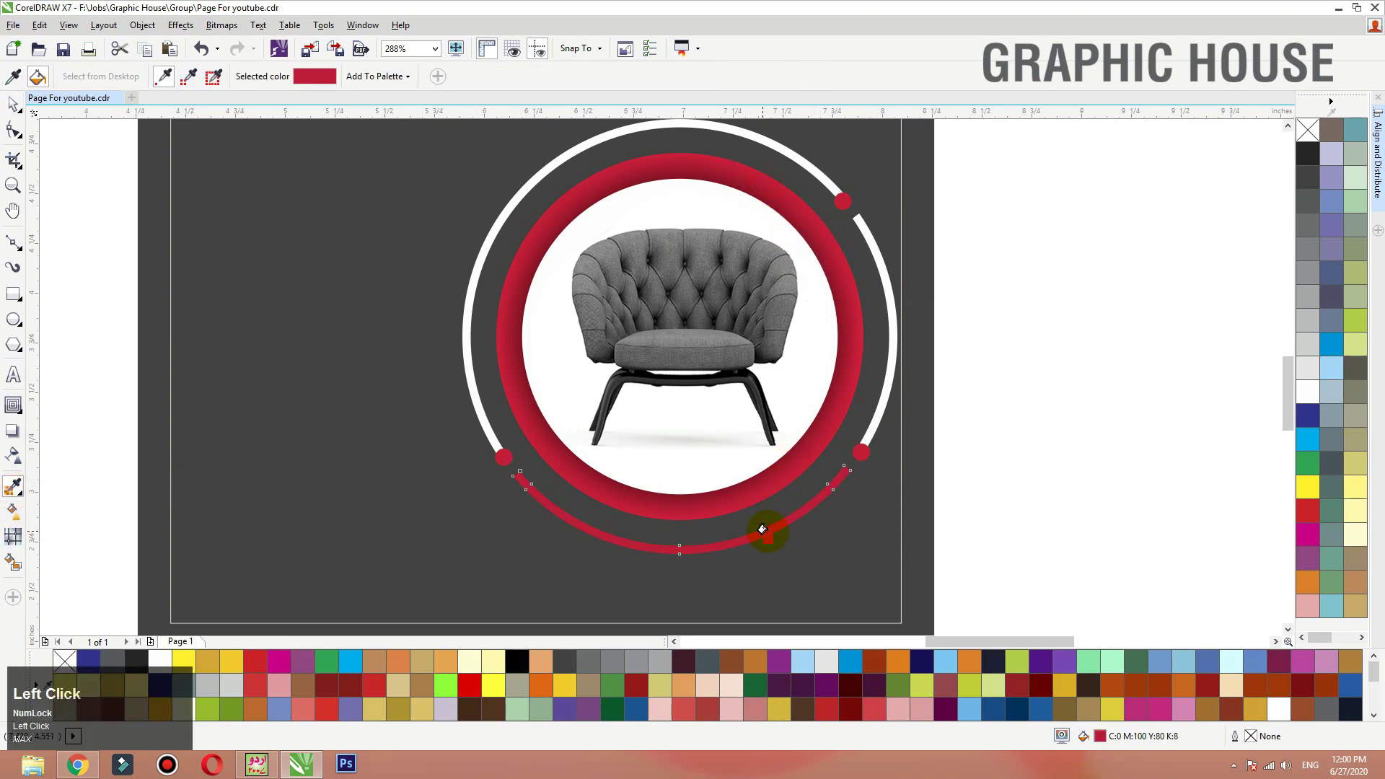
left_click(742, 132)
key("ctrl+z")
key("space")
left_click(1060, 337)
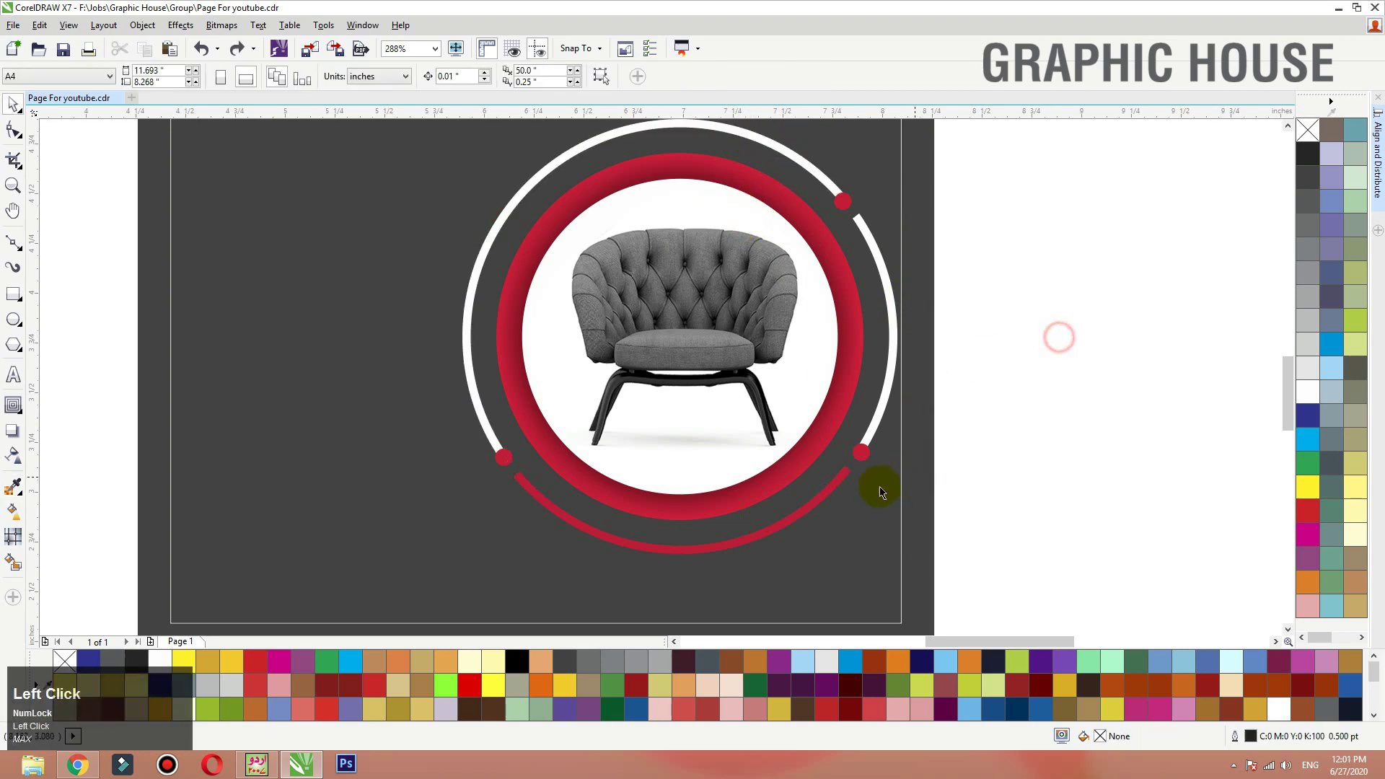
Step: Copy a red circle onto the upper end of the right white arc and adjust its position there
key("F3")
left_click_drag(992, 535, 569, 283)
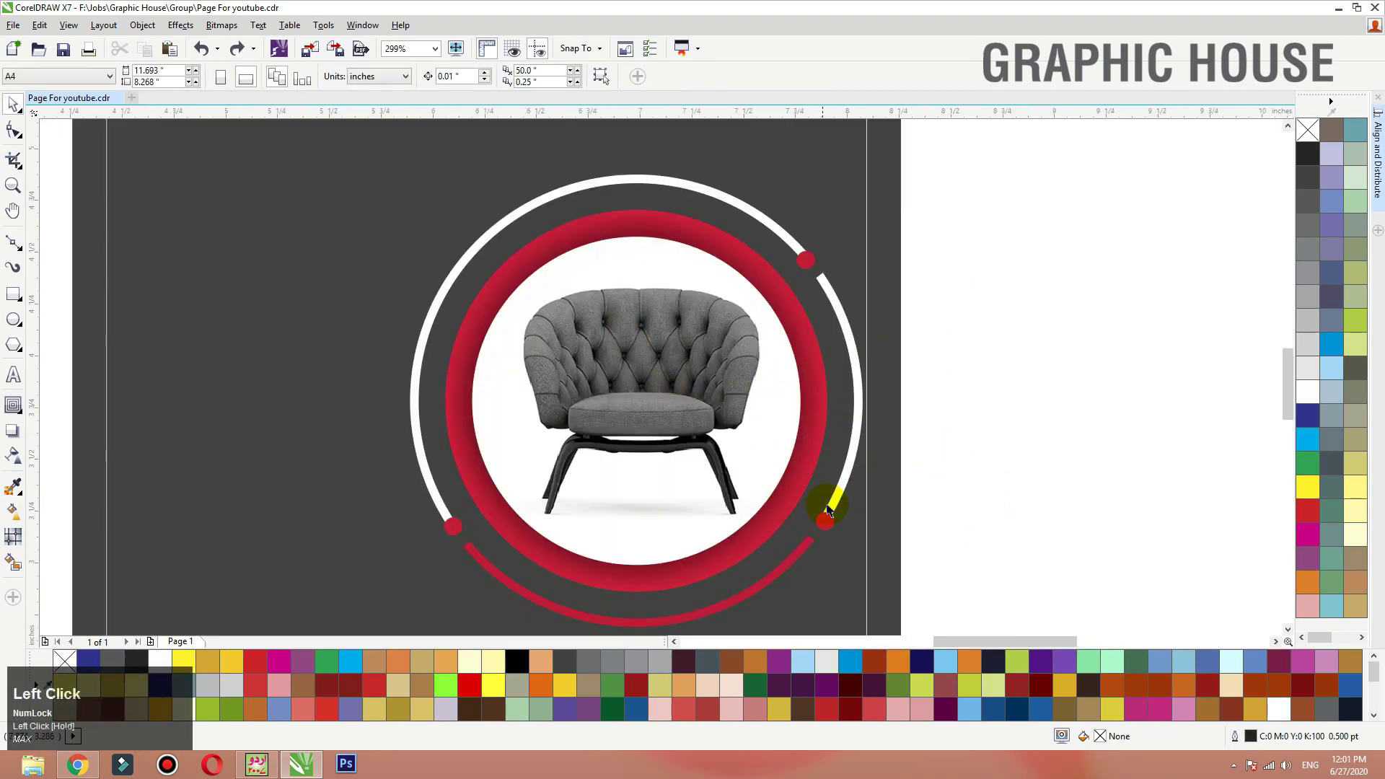
left_click_drag(827, 524, 819, 276)
left_click(1011, 294)
key("F2")
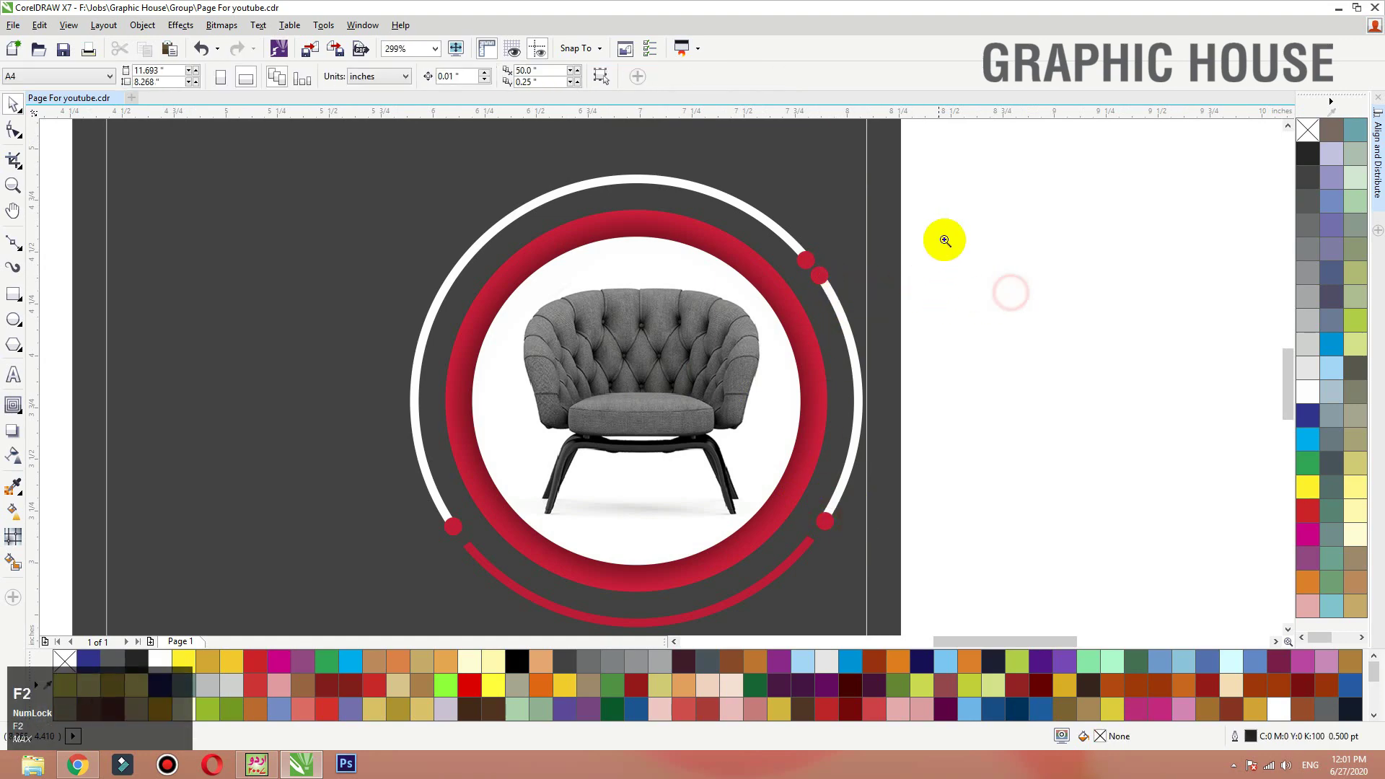
left_click_drag(940, 253, 672, 349)
left_click_drag(709, 277, 745, 282)
key("F3")
key("F3")
left_click(1029, 291)
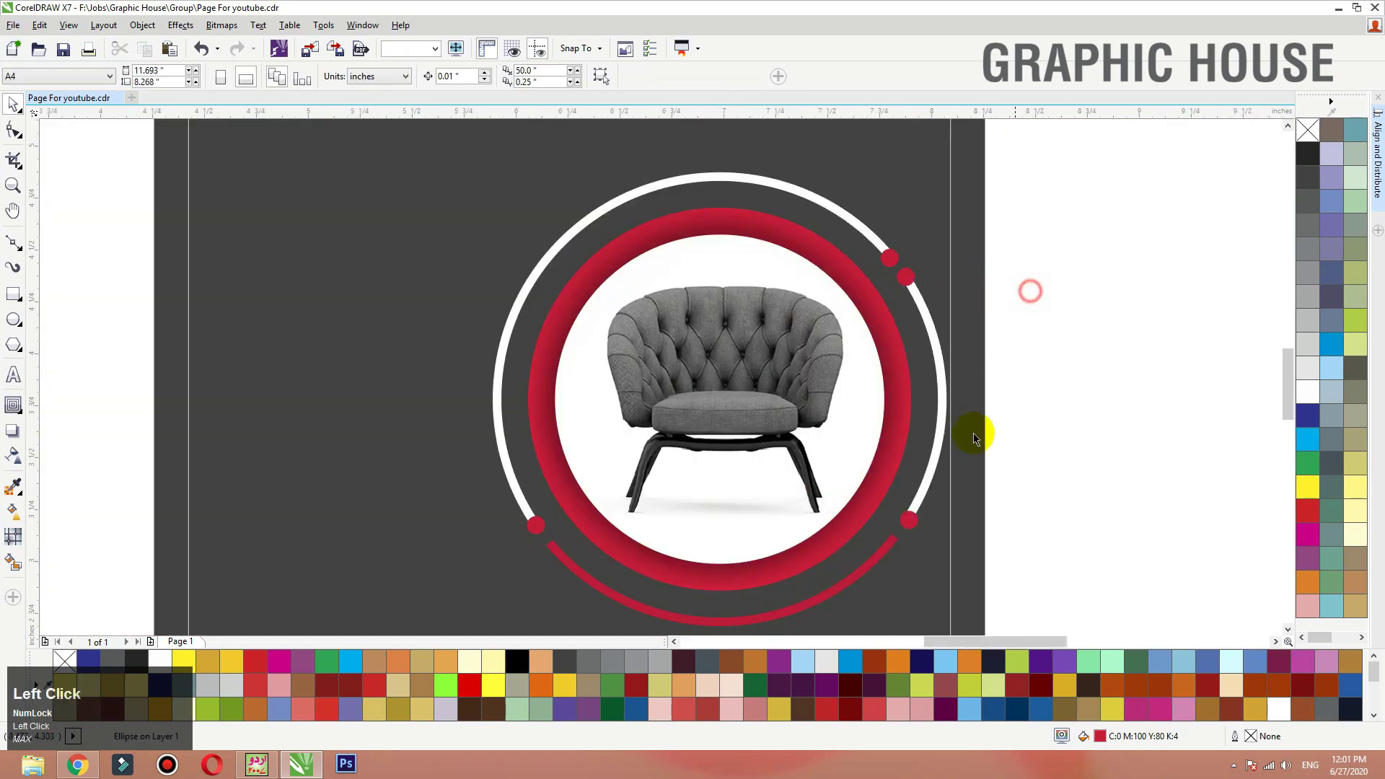
Step: Place a copy of the red circle on the right end of the red bottom arc and fill it white
key("F2")
left_click_drag(795, 603, 957, 481)
left_click_drag(773, 302, 704, 384)
left_click(1307, 391)
key("F3")
key("F2")
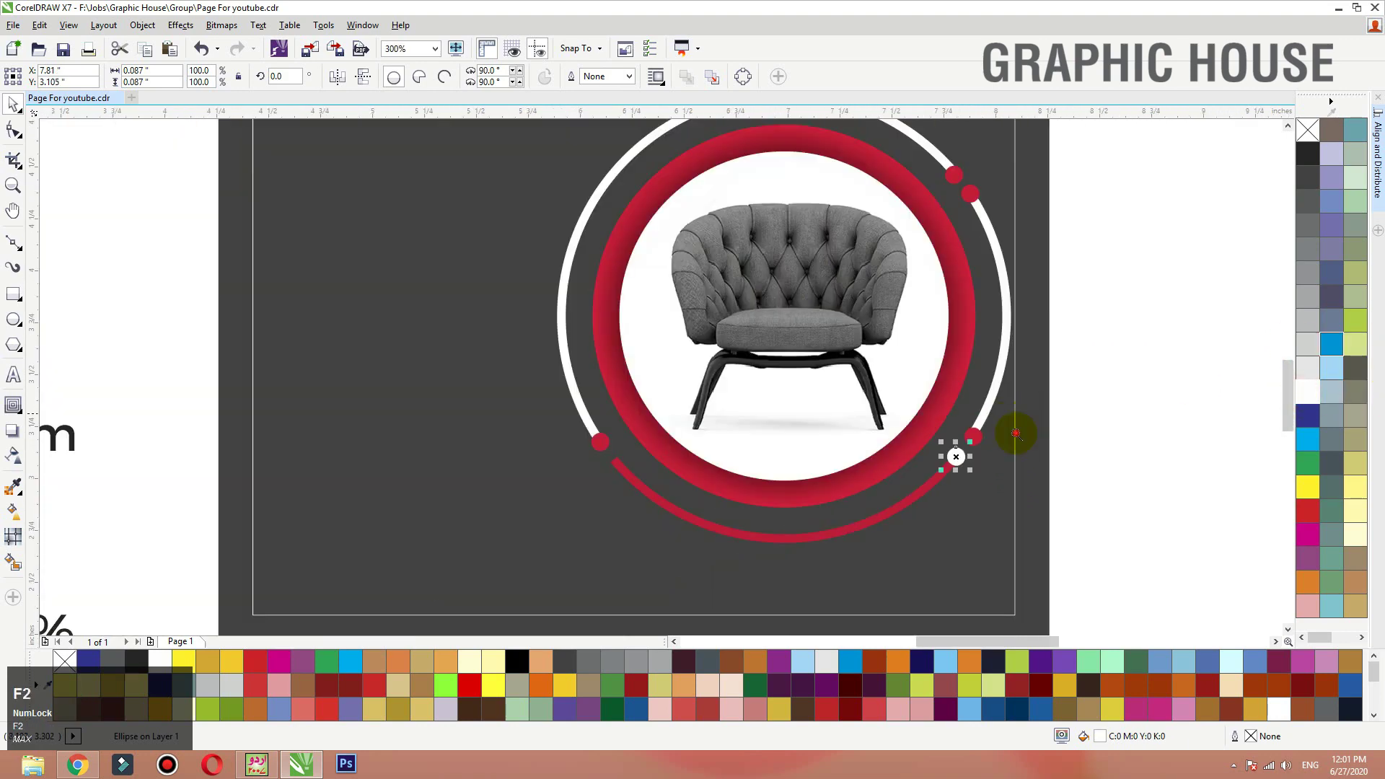
Step: Copy the white circle onto the left end of the red bottom arc and align it with the arc
left_click_drag(467, 506, 1021, 413)
left_click_drag(1117, 375, 375, 381)
right_click(375, 381)
key("F2")
left_click_drag(528, 324, 417, 414)
key("F3")
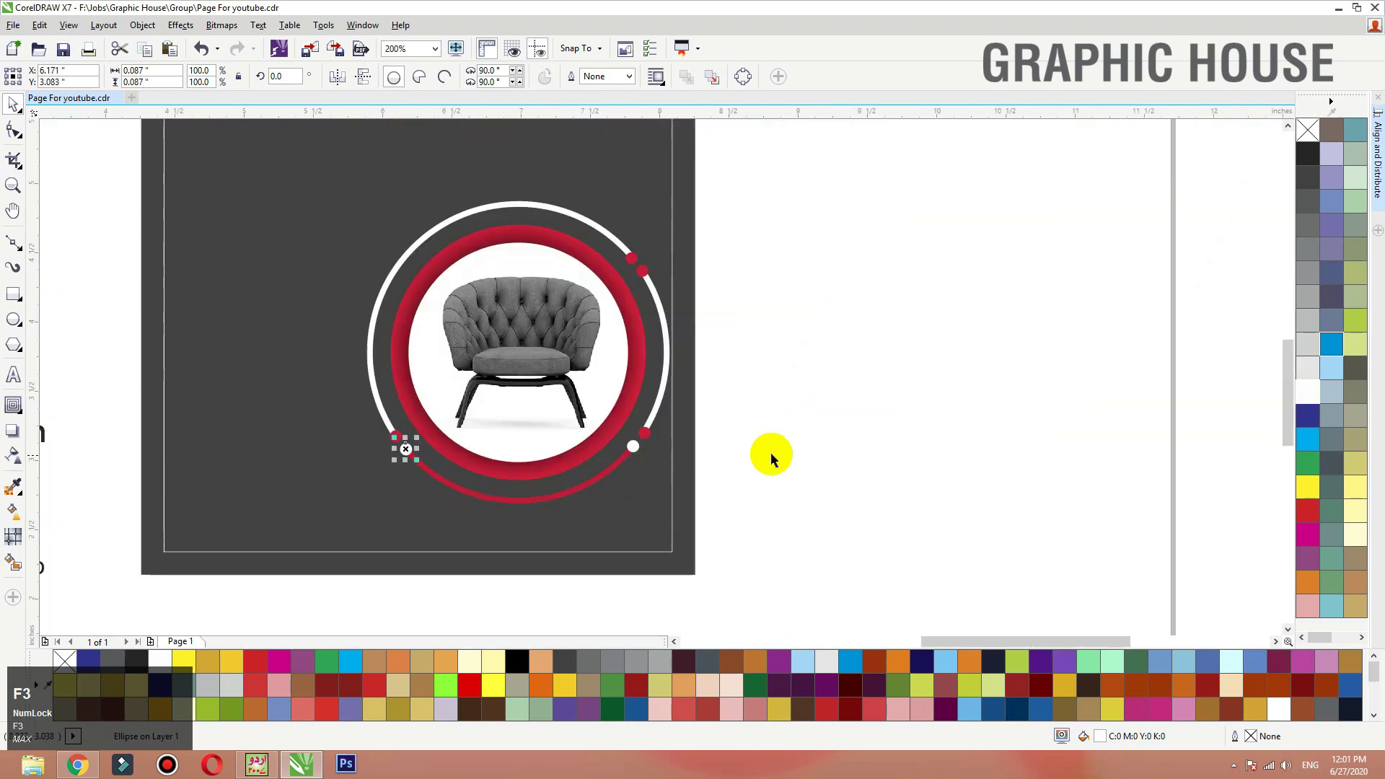
Step: Group the chair, the red ring, the arcs and all the small circles into one object
left_click(694, 482)
key("shift+F2")
left_click(990, 290)
left_click_drag(1001, 256, 524, 601)
left_click(945, 328)
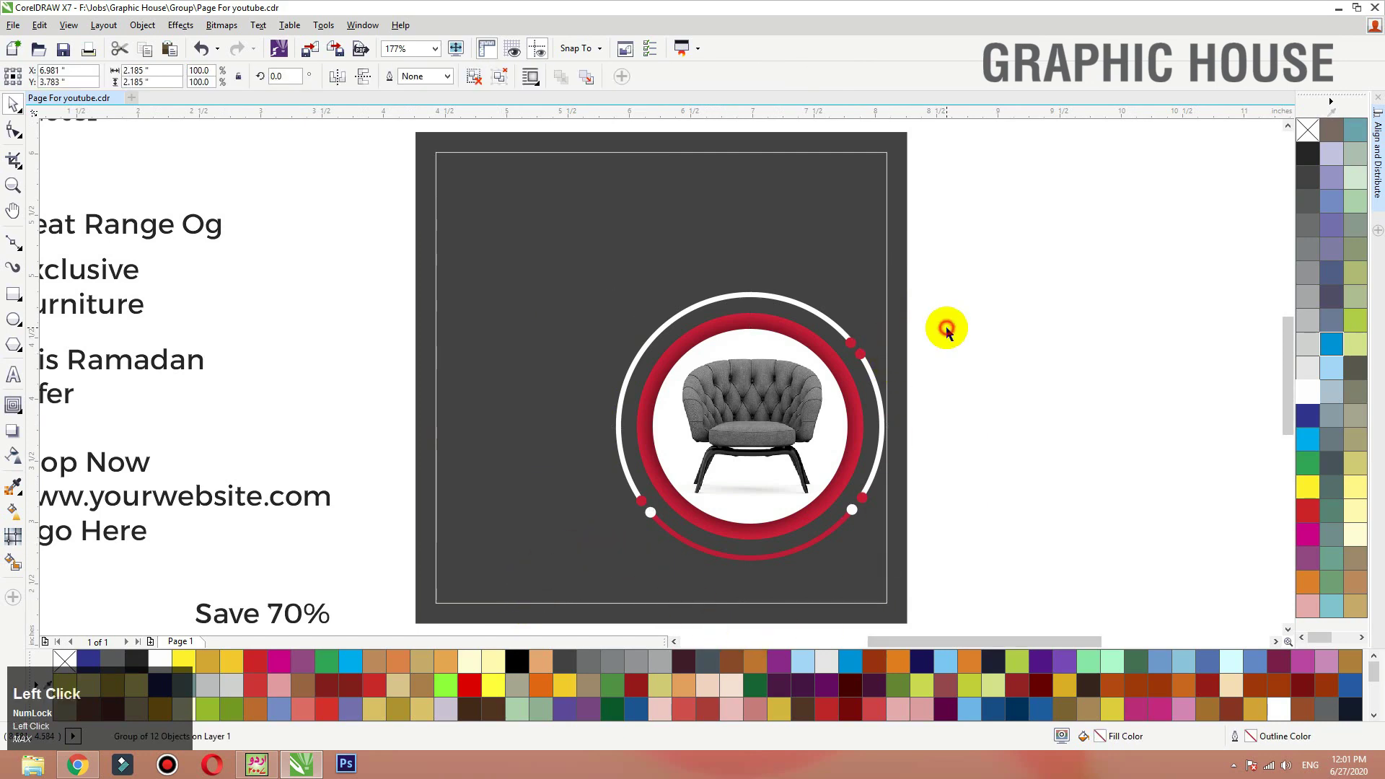
Step: Draw a white-filled circle about 0.734 inches wide with a 2 pt outline over the upper-left part of the chair's ring
left_click(13, 318)
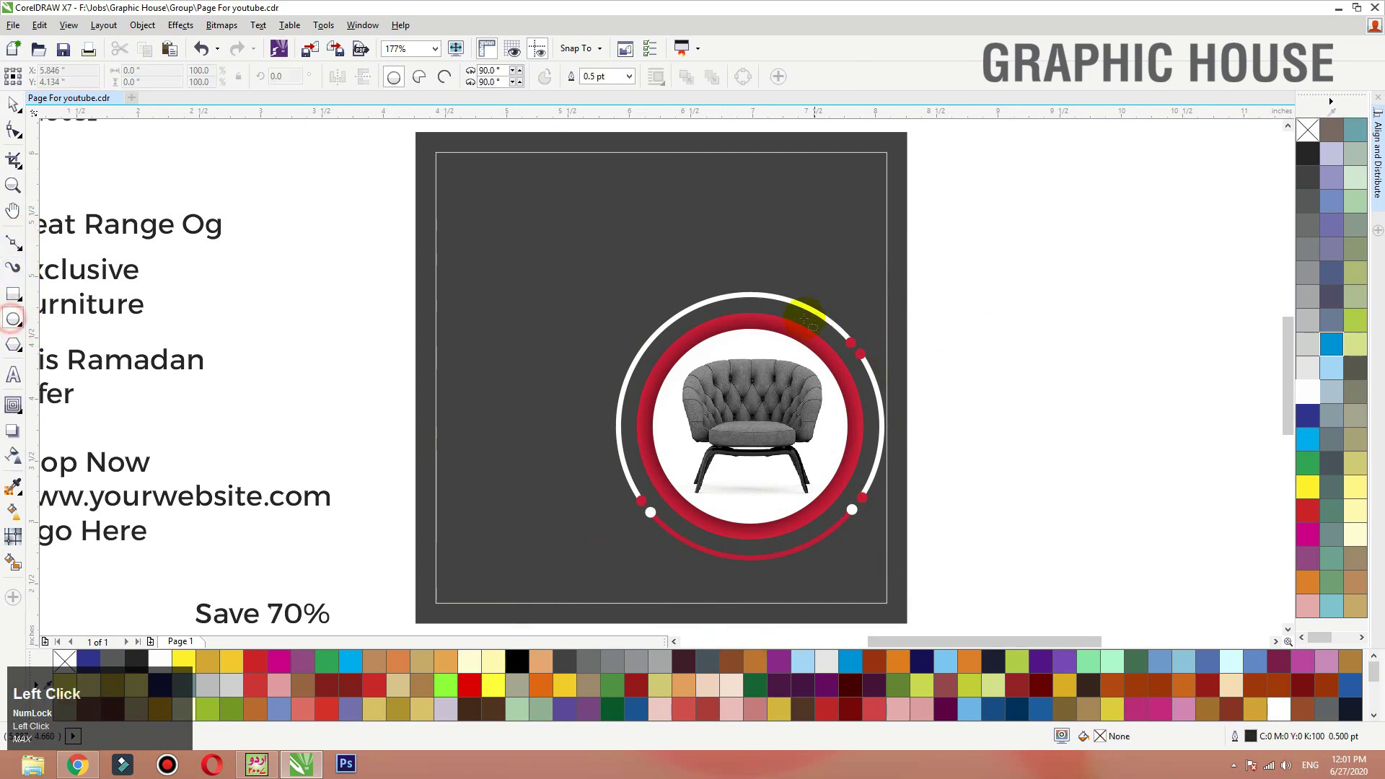
left_click_drag(634, 276, 724, 361)
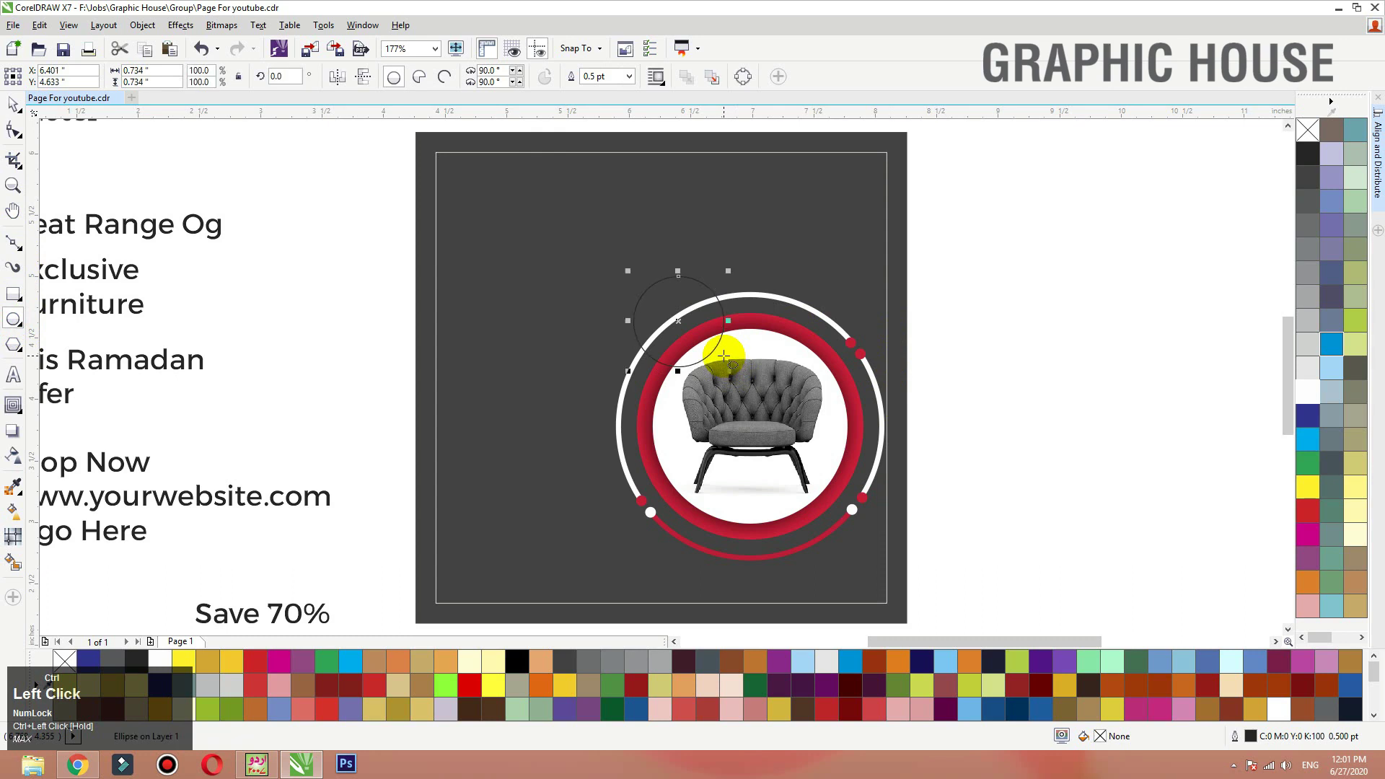
key("space")
left_click(1307, 389)
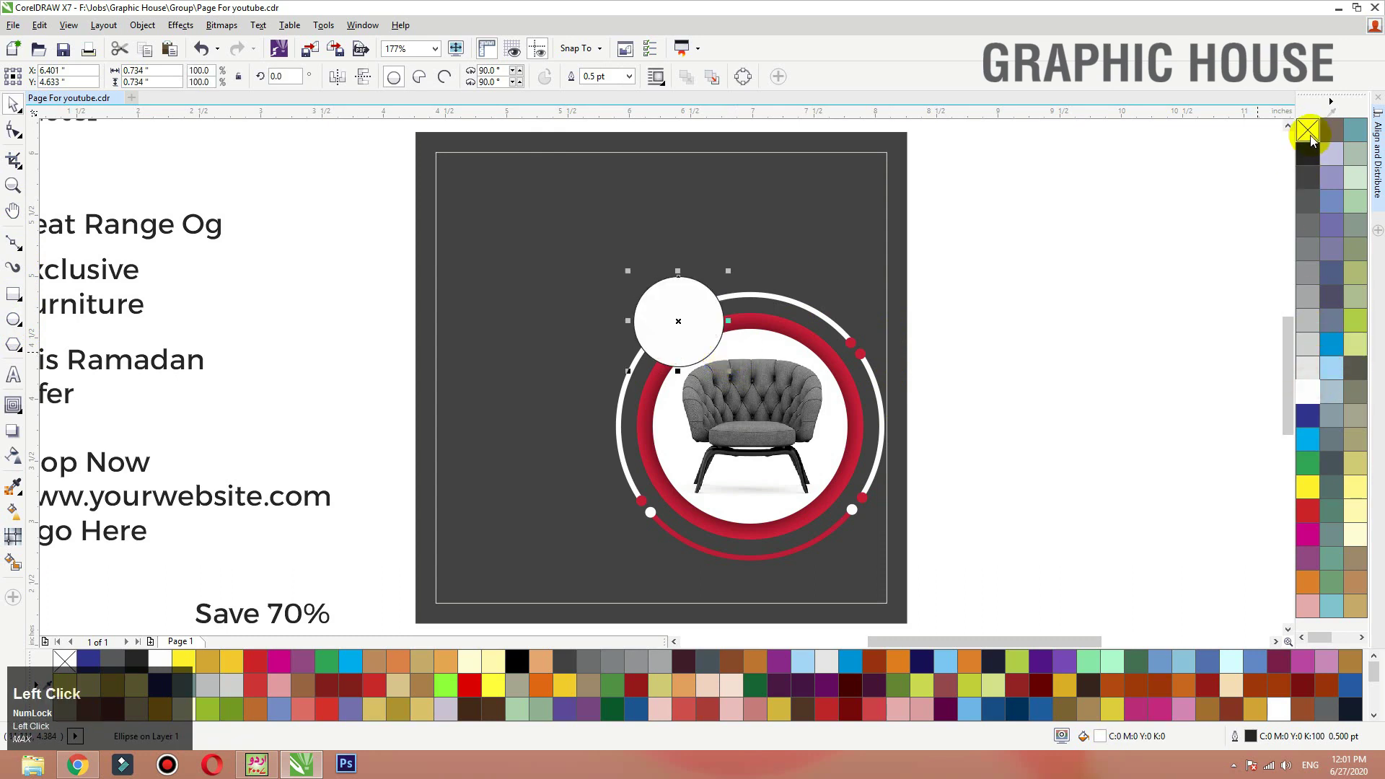
key("alt+w")
type("2")
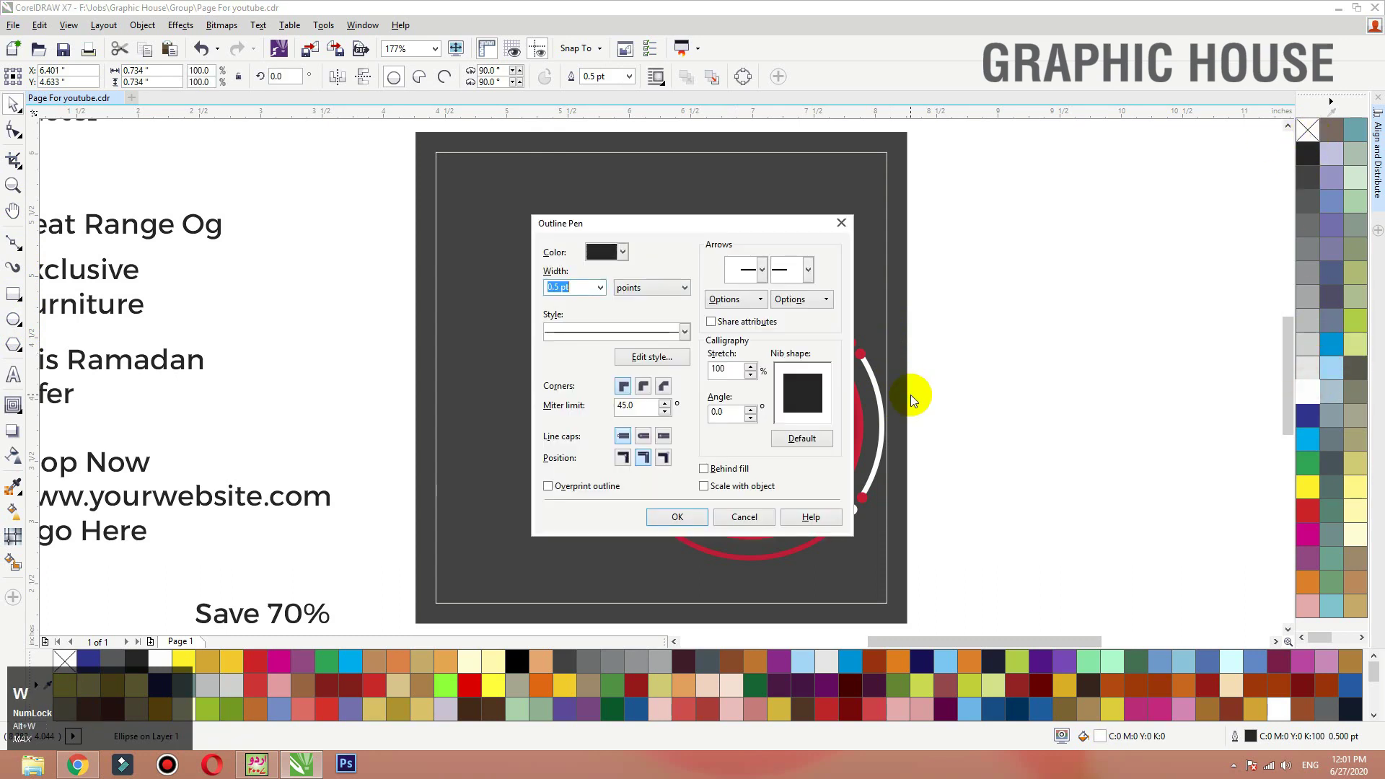
key("Return")
Step: Color the white circle's outline with the red sampled from the ring and shift the circle slightly up and left
left_click_drag(920, 256, 535, 462)
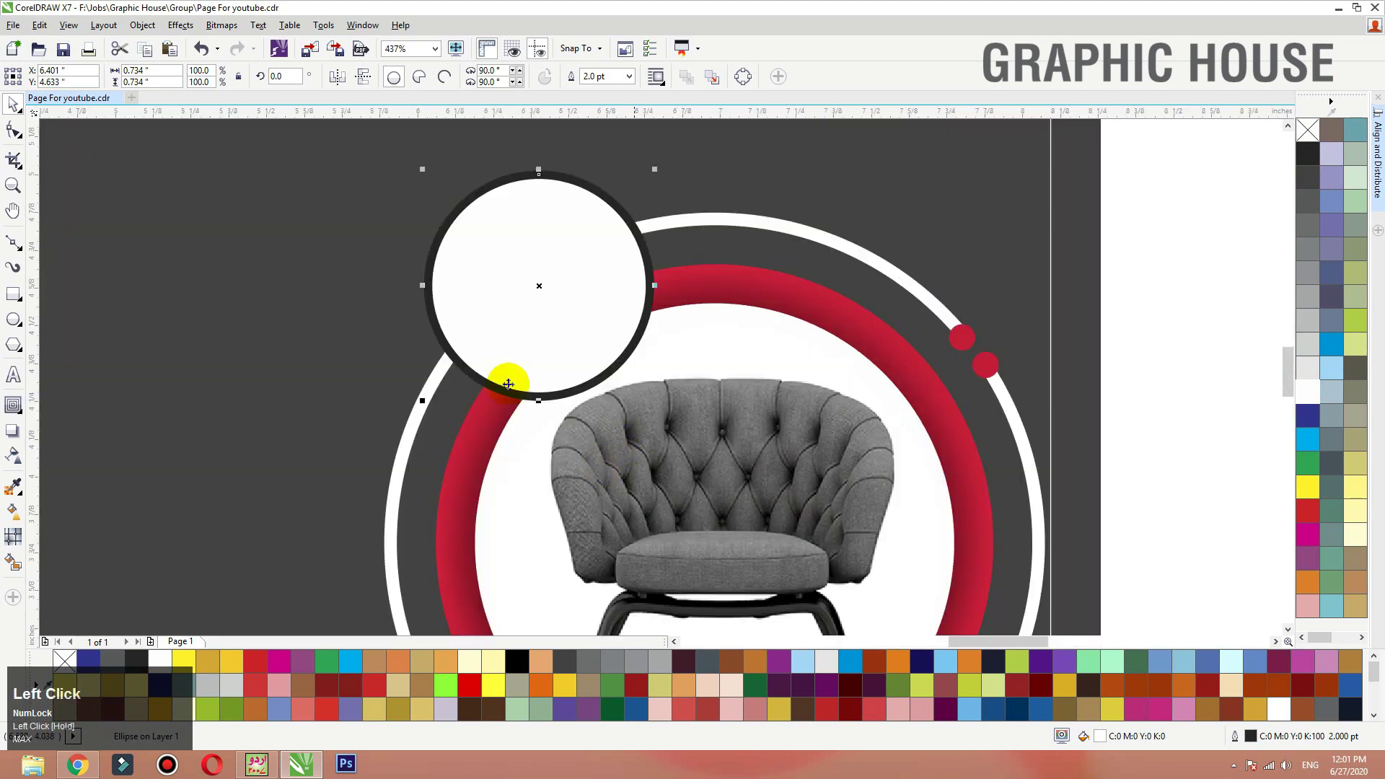
left_click(733, 292)
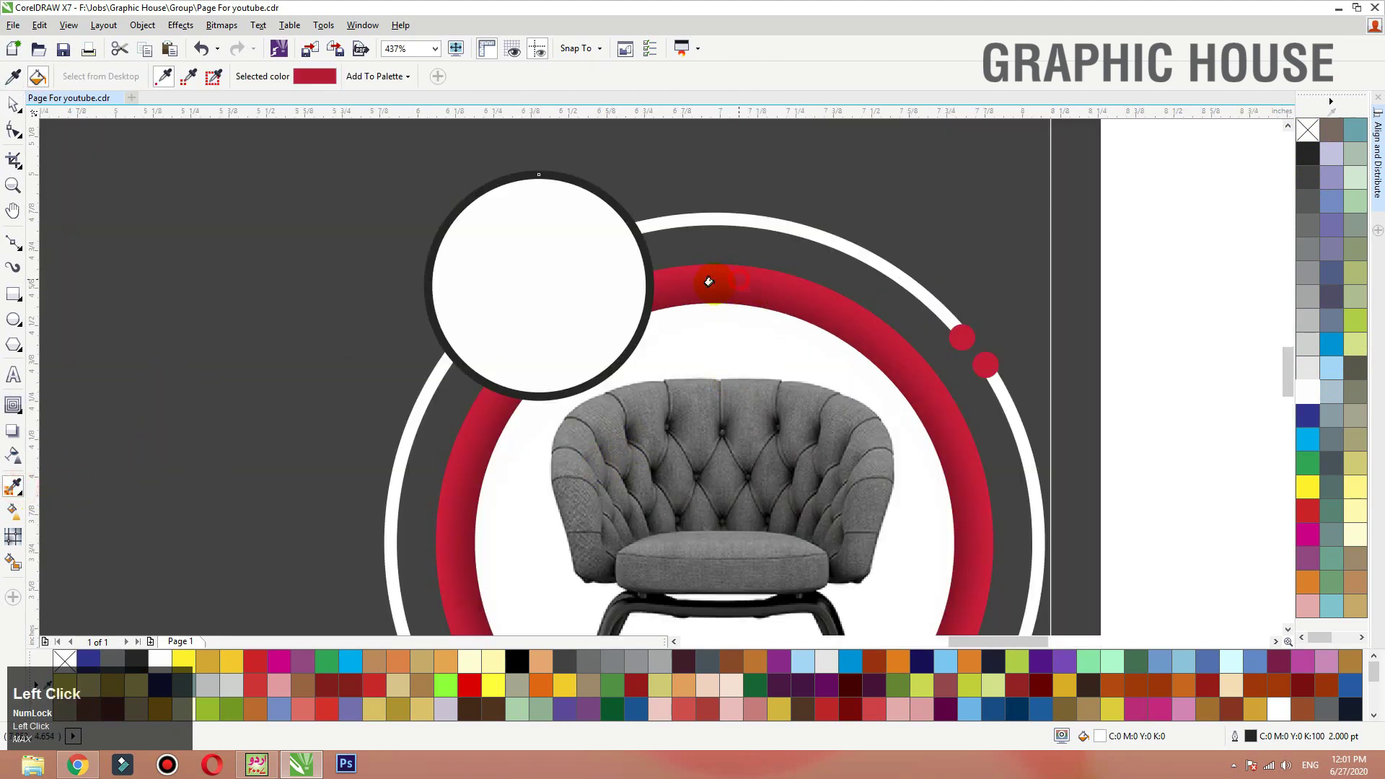
left_click(643, 274)
key("space")
left_click_drag(642, 274, 638, 277)
left_click_drag(608, 221, 603, 245)
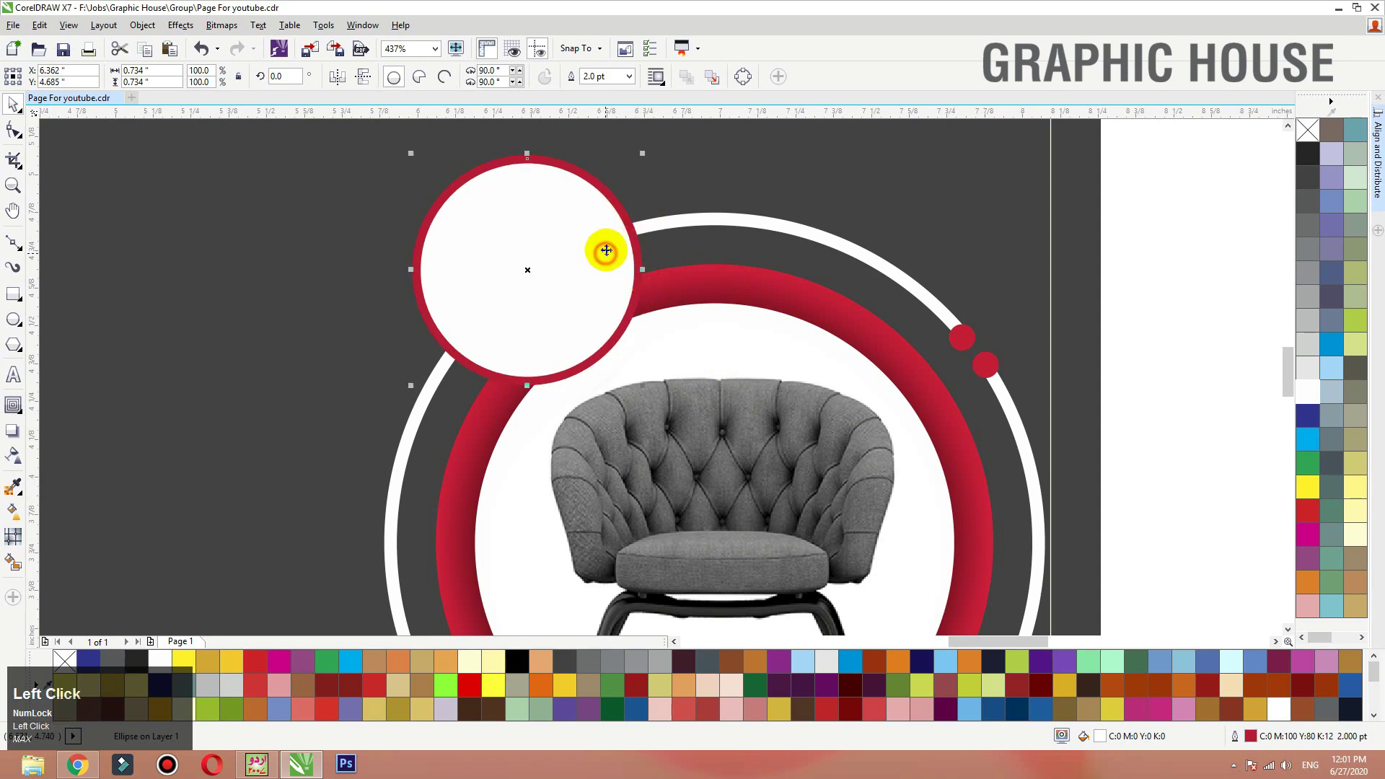
Step: Add a one-step inside contour offset 0.05 inches to the white circle and break it apart into a separate inner circle
left_click(13, 403)
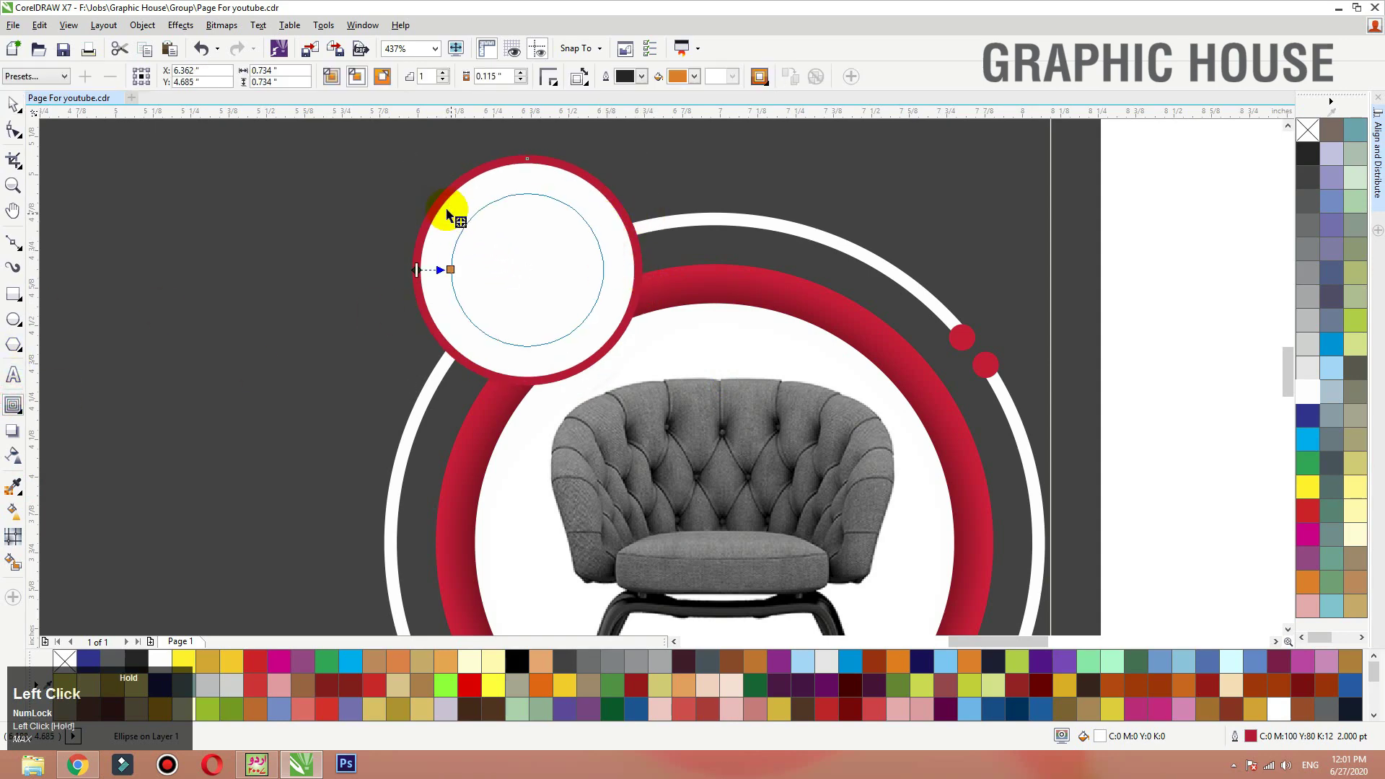
left_click_drag(447, 214, 422, 197)
key("space")
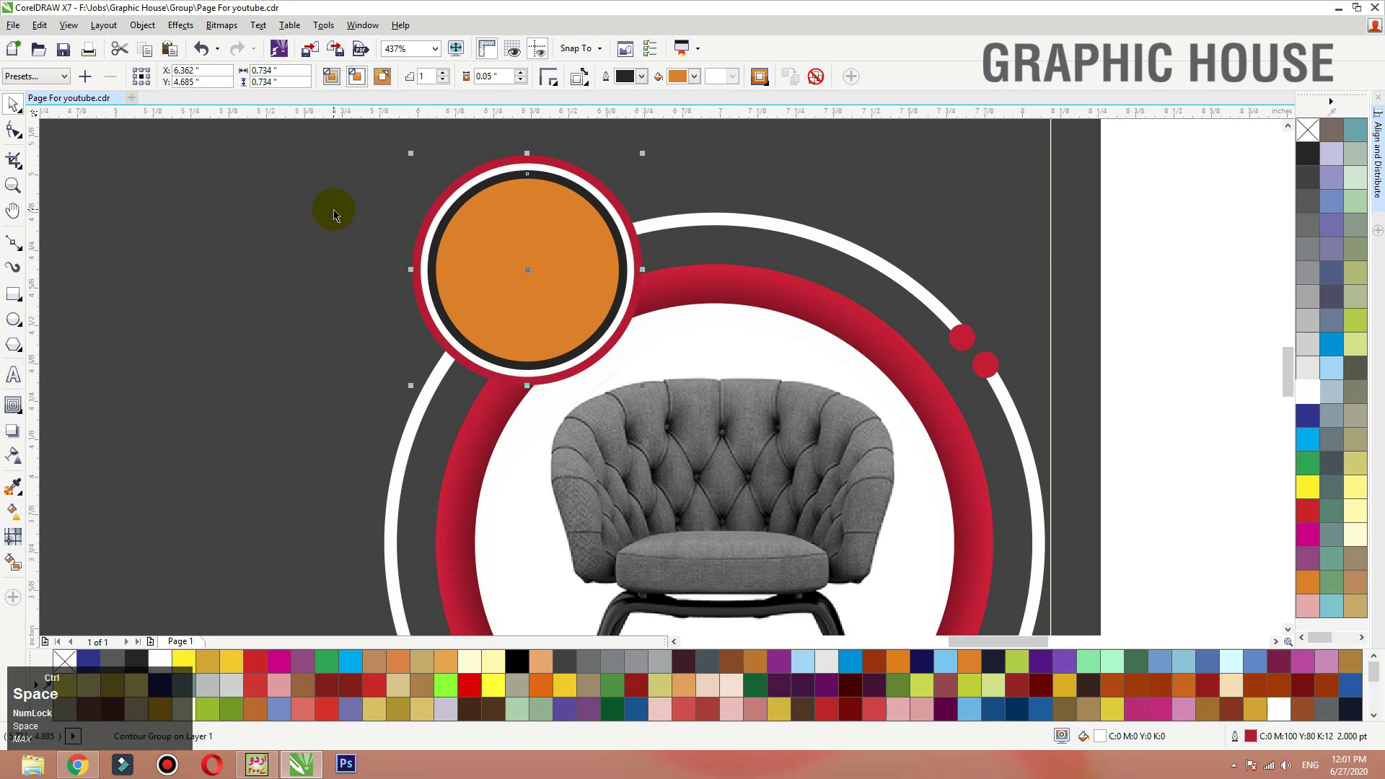
left_click(544, 262)
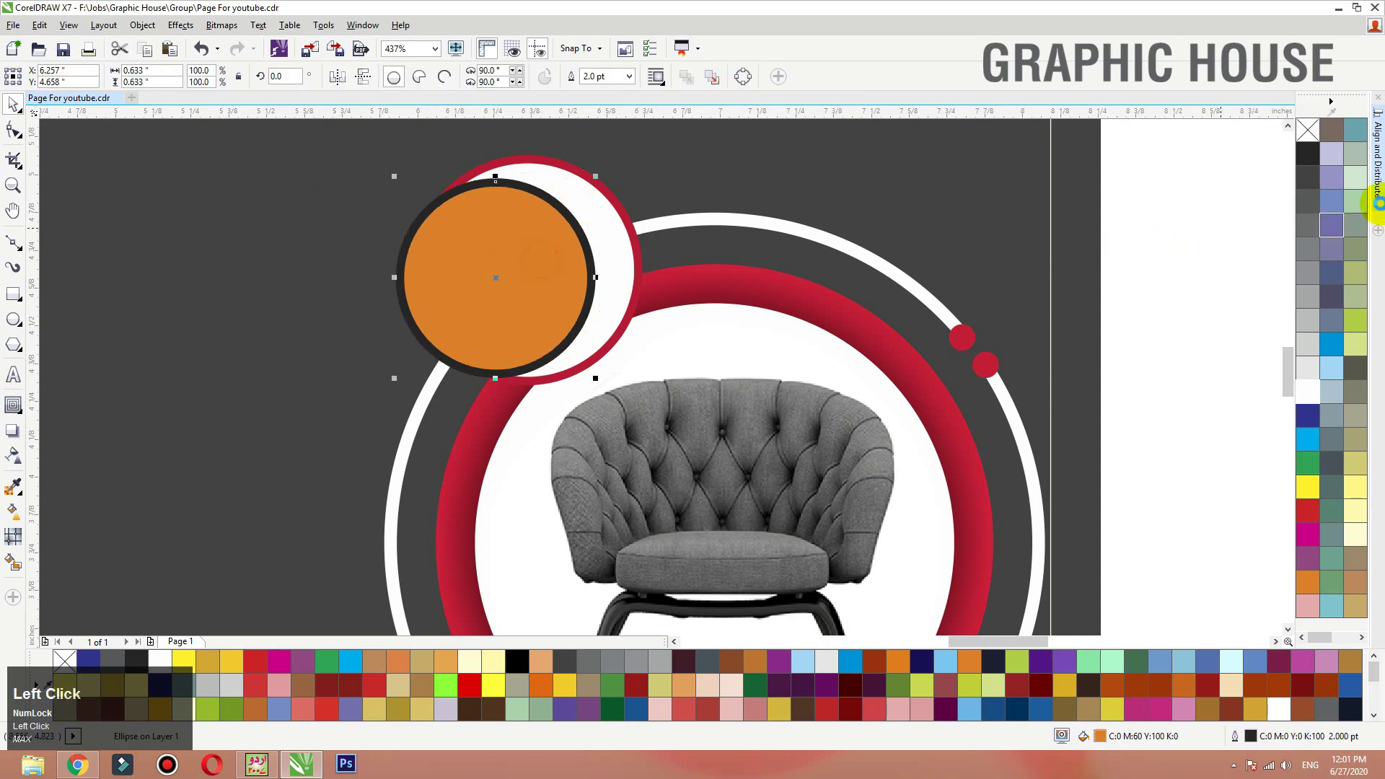
key("ctrl+z")
Step: Remove the inner circle's fill and give it a black outline 0.8 pt wide
right_click(1307, 132)
right_click(1309, 152)
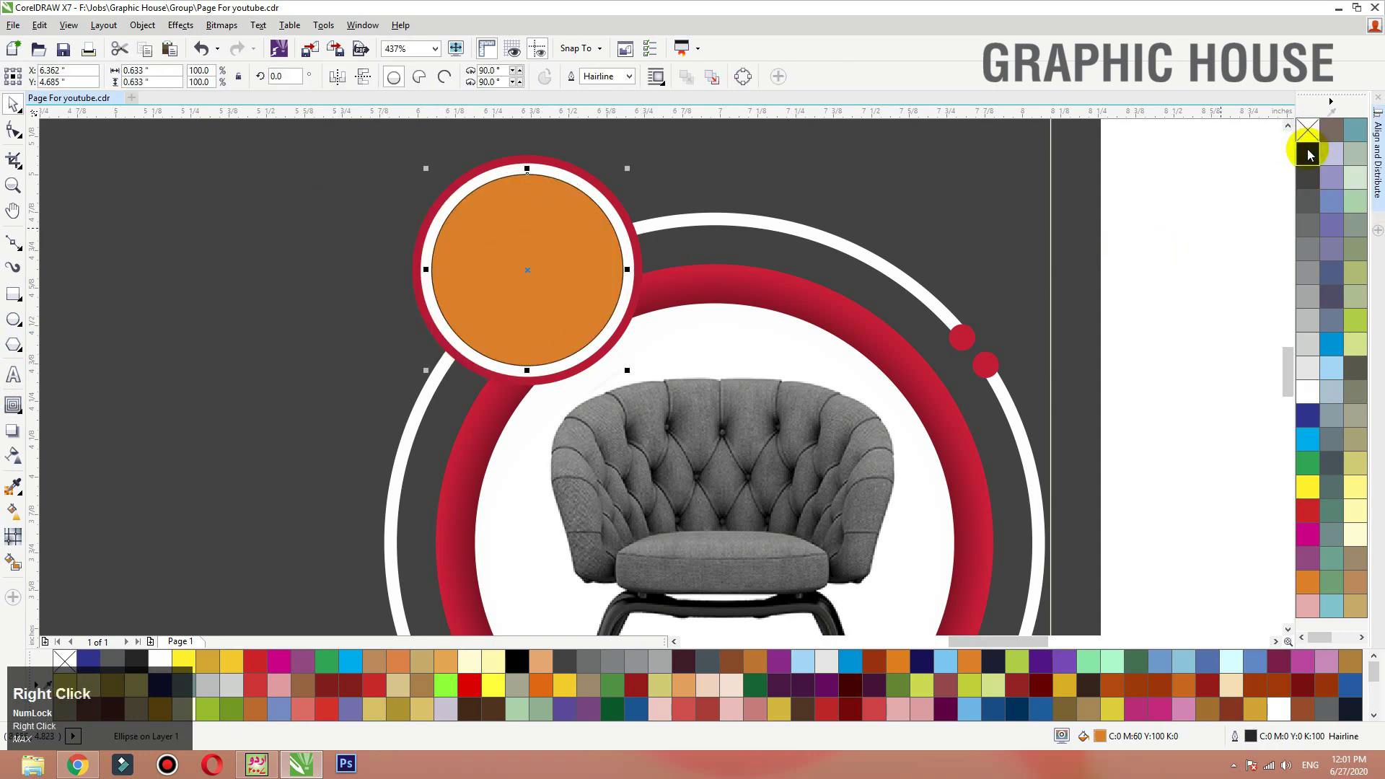
left_click(1307, 130)
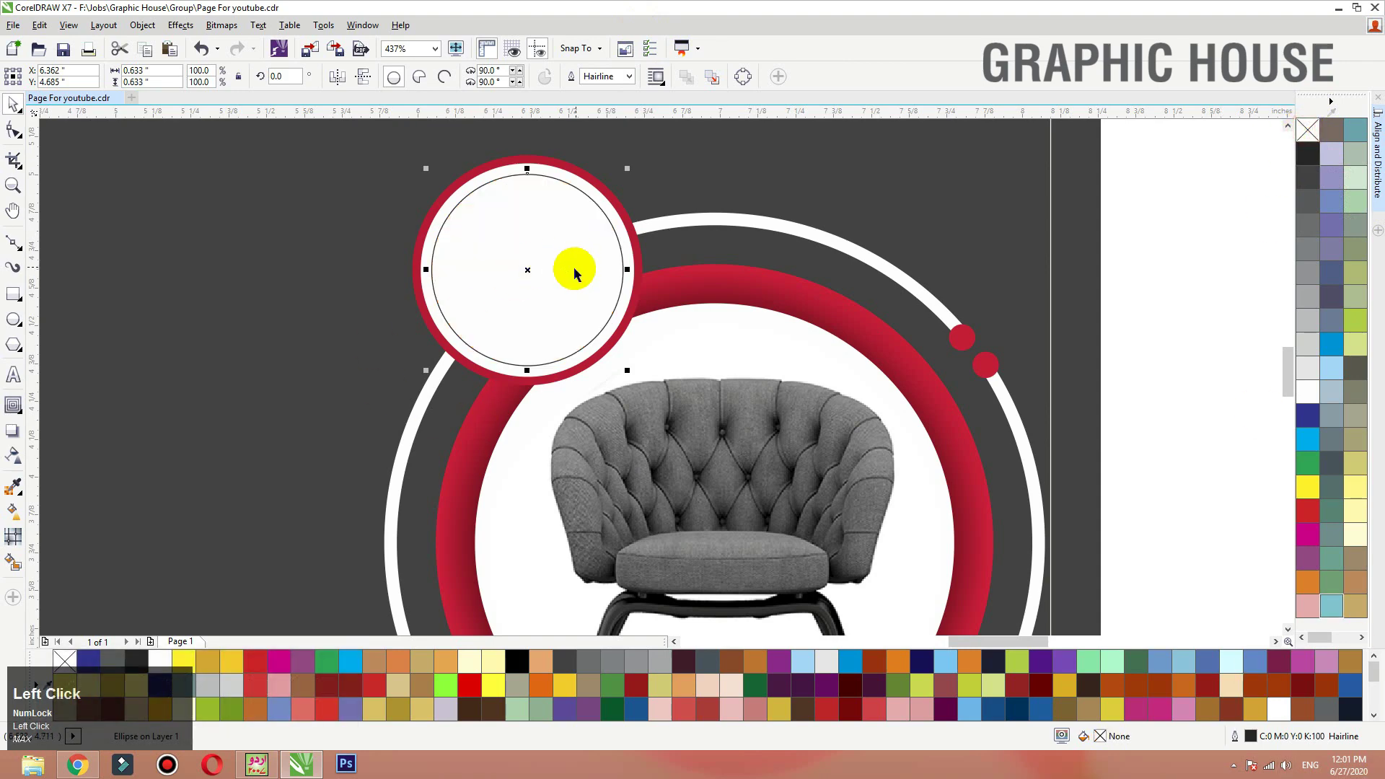
key("F12")
left_click(577, 286)
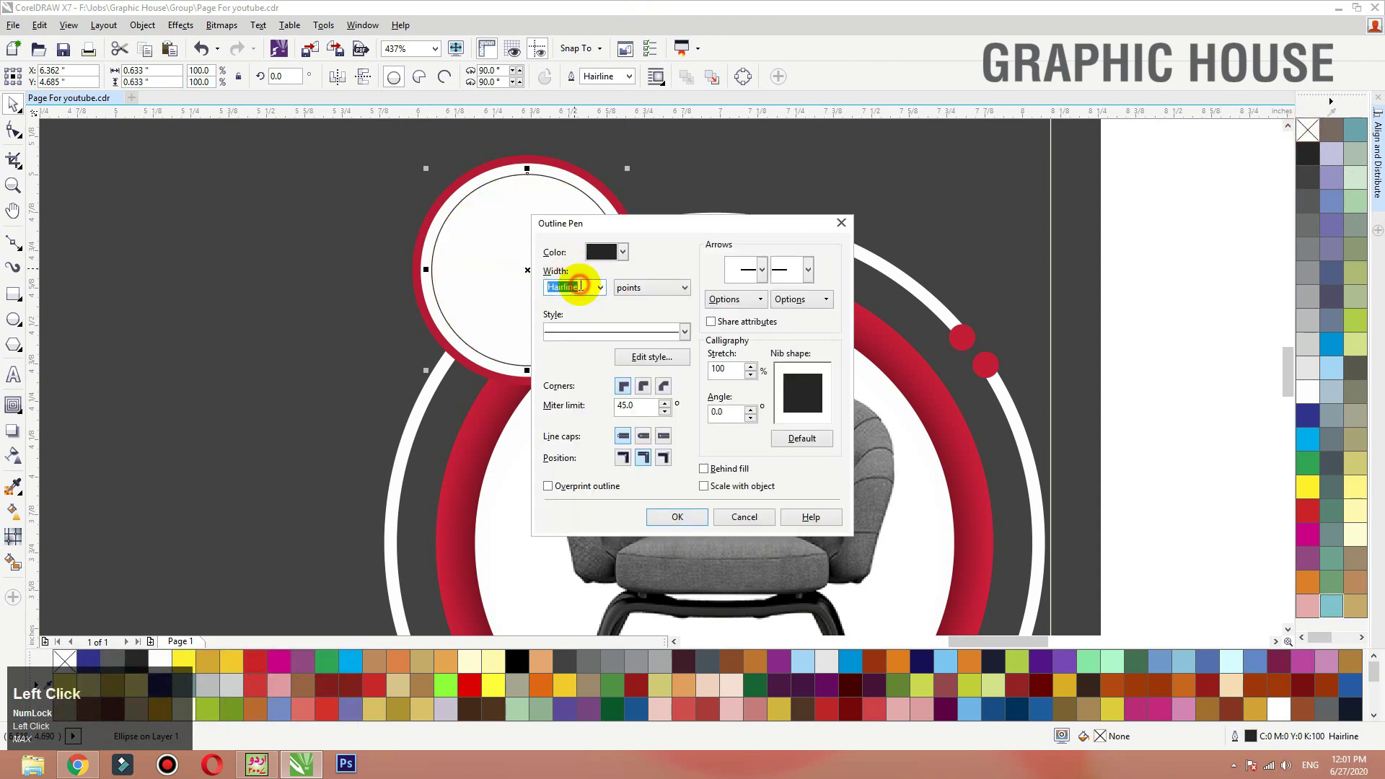
type("0.8")
key("Return")
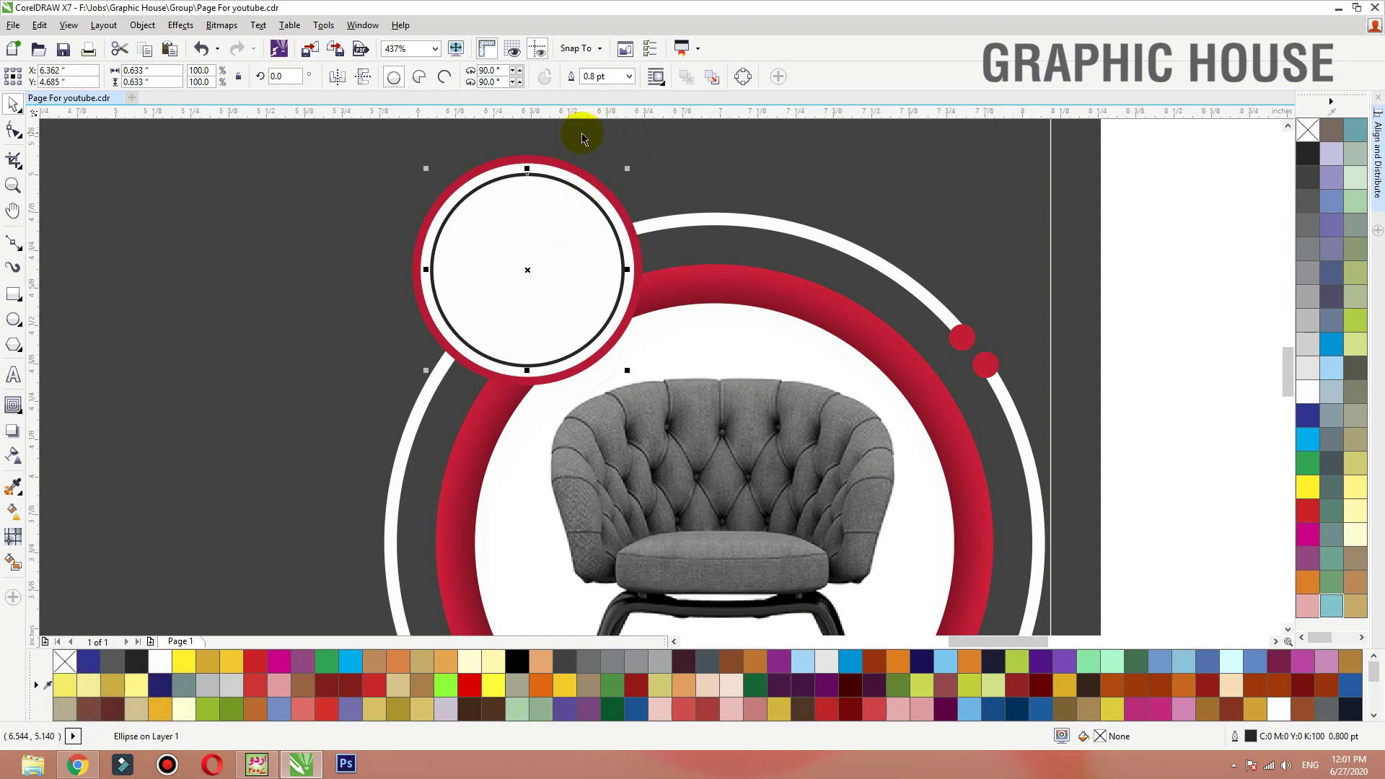
Step: Set the inner circle's outline to a widely spaced dotted line style
key("F12")
left_click(616, 328)
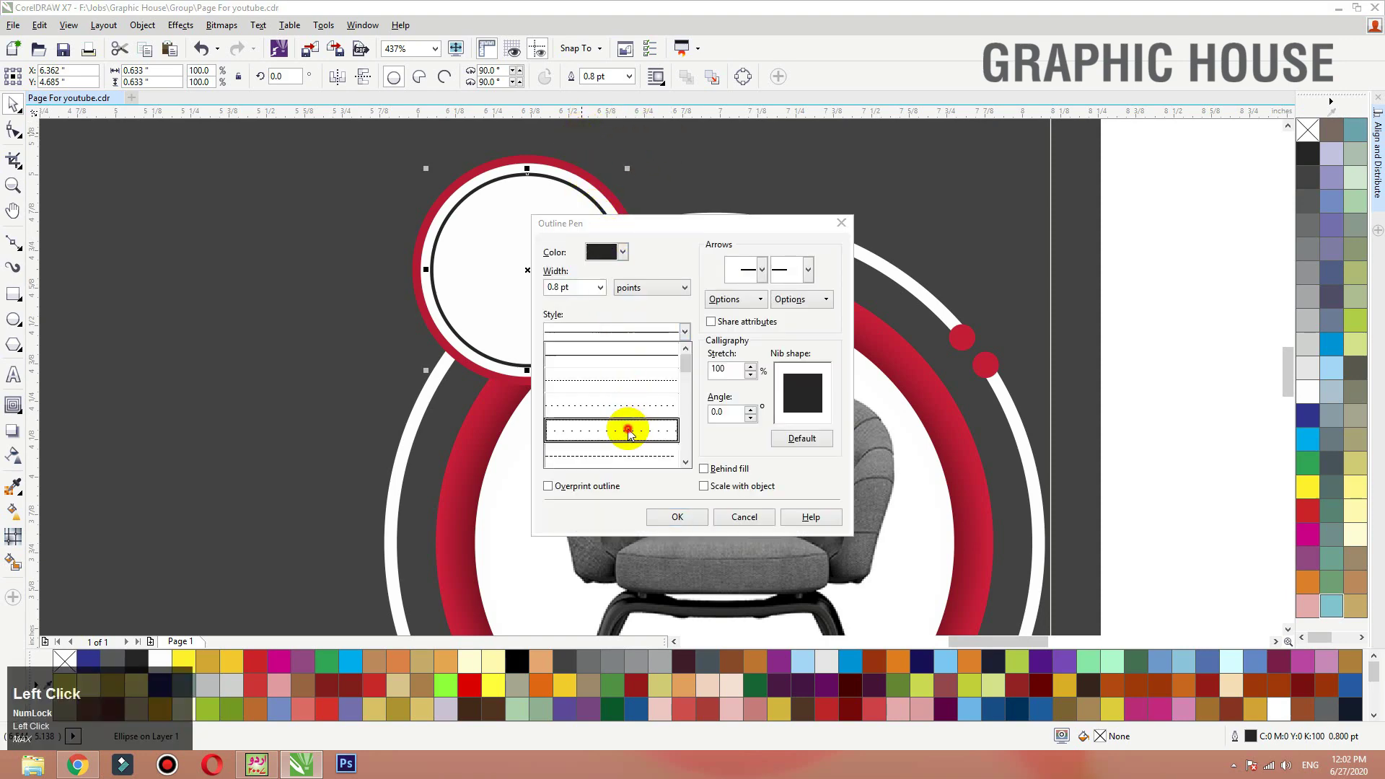
left_click(627, 426)
left_click(677, 513)
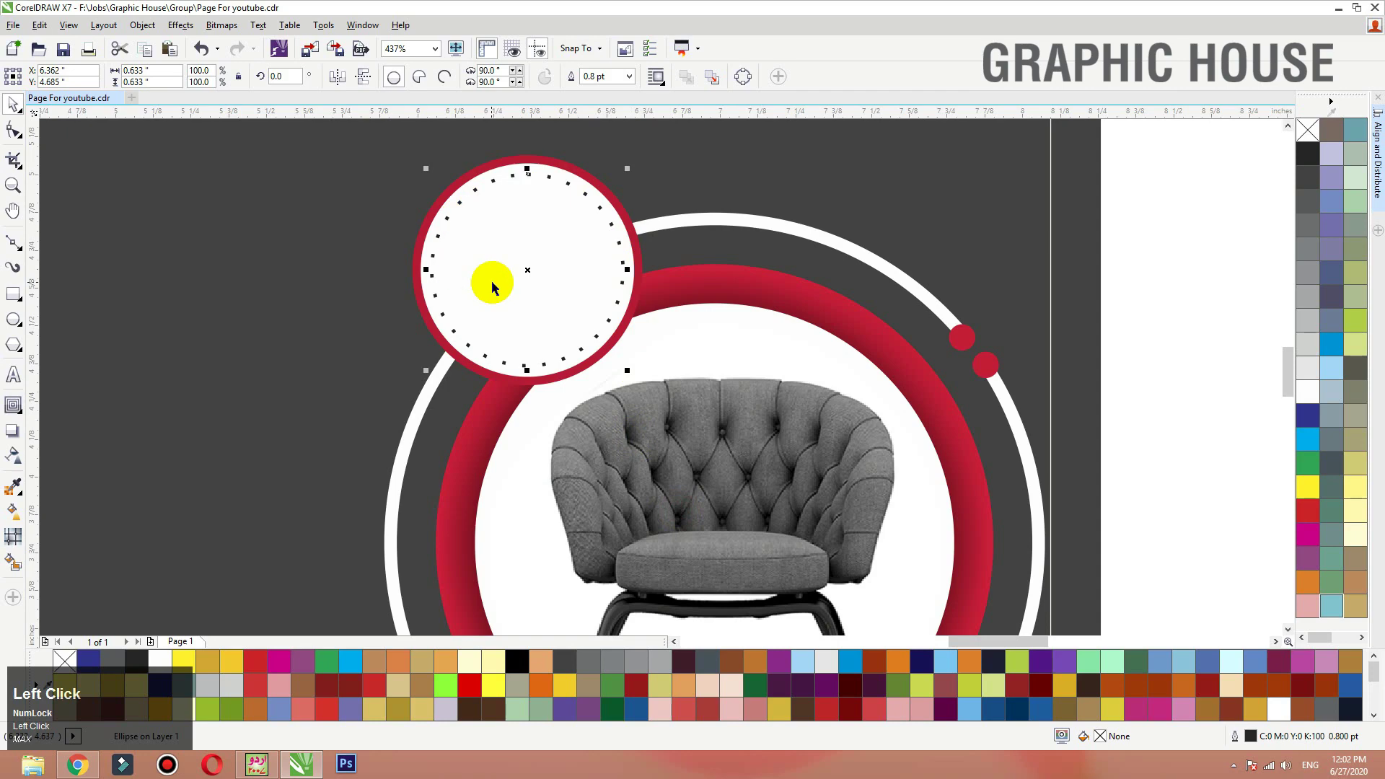
Step: Change the badge's inner circle outline to a closely spaced dashed line style
key("F12")
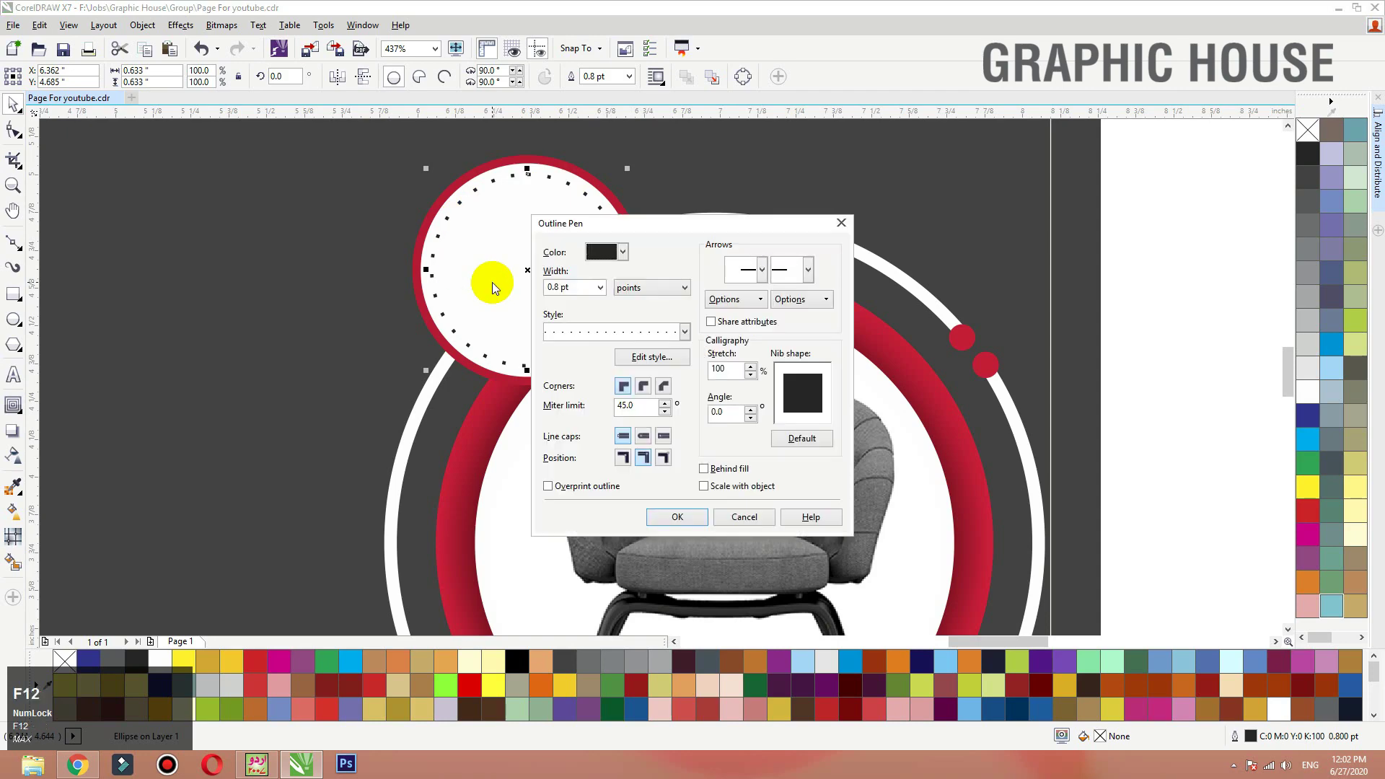
left_click(631, 331)
left_click(623, 448)
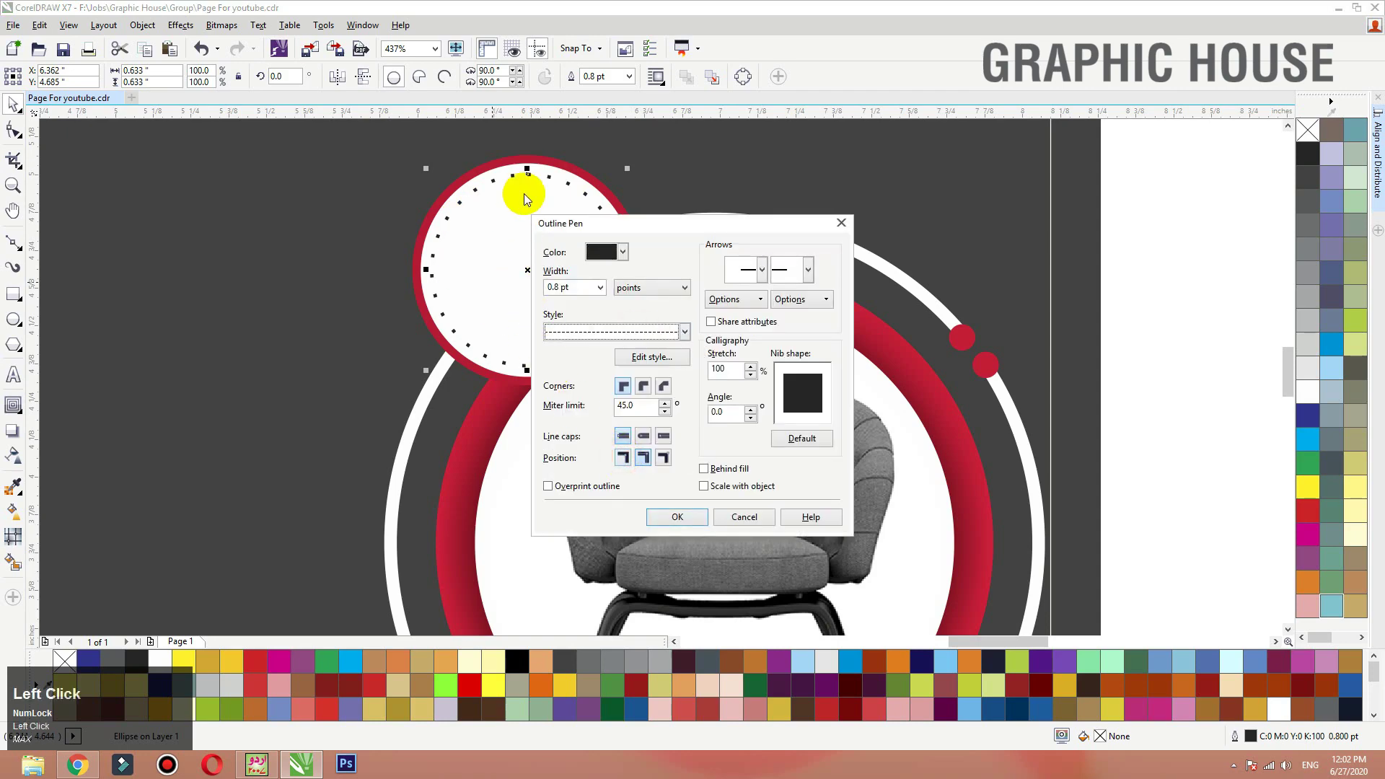
left_click(677, 517)
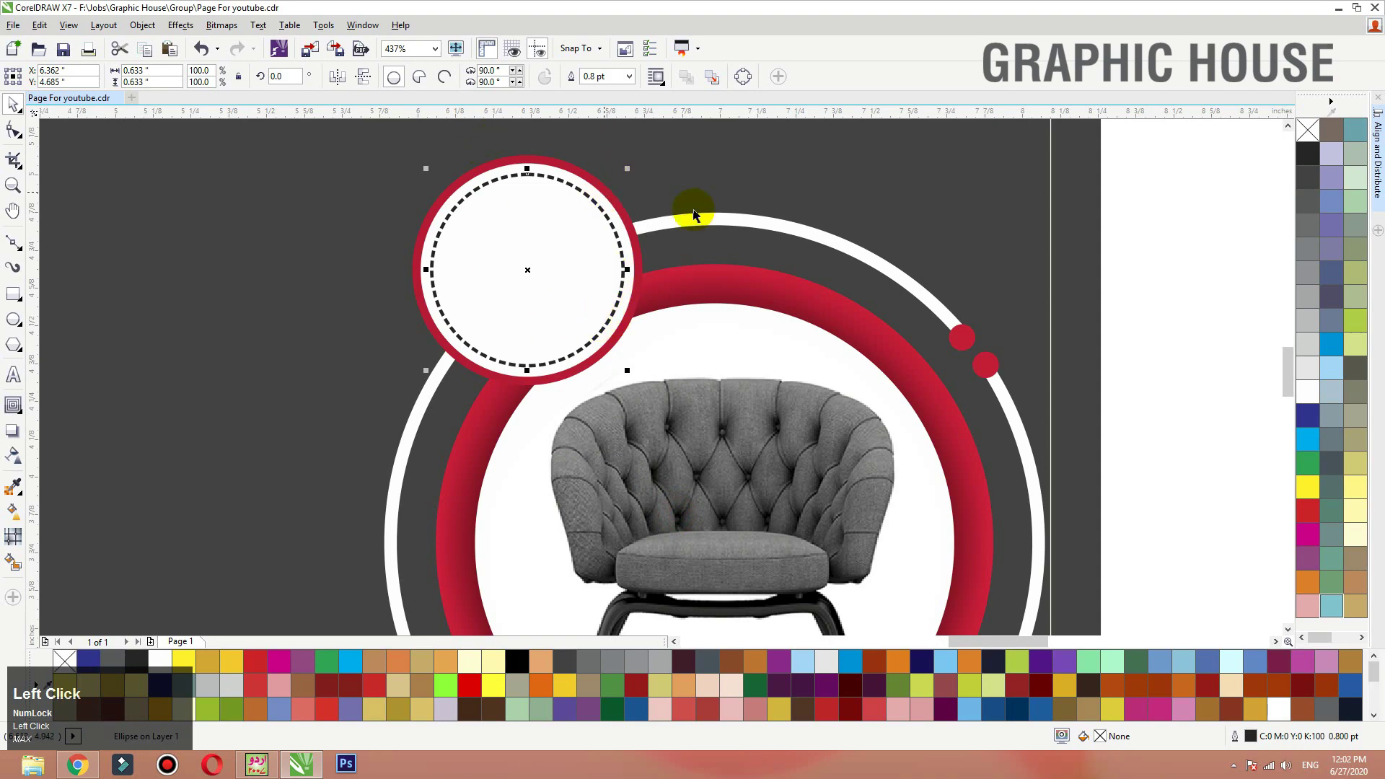
Step: Color the badge's dashed inner outline with the red sampled from its outer ring
key("F2")
left_click_drag(820, 146, 430, 325)
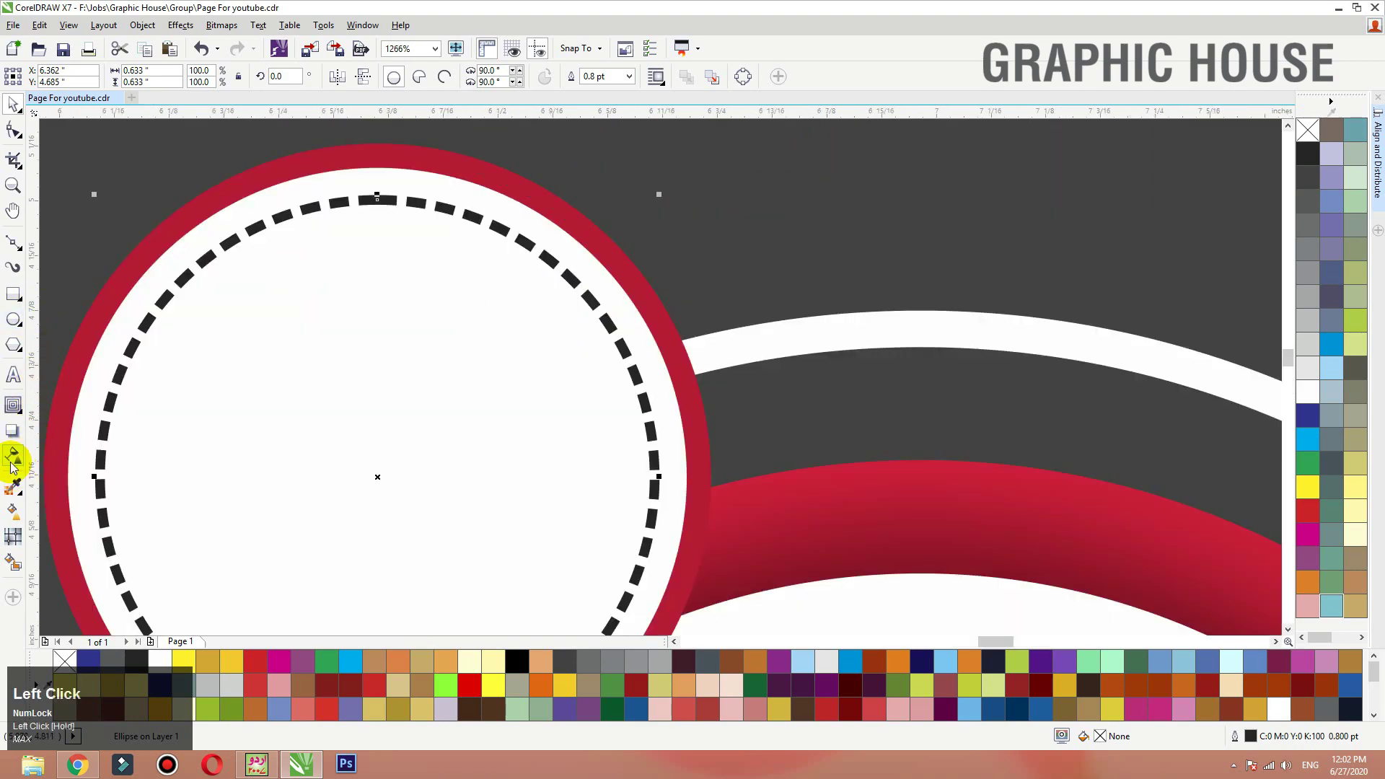
left_click(13, 485)
left_click(274, 169)
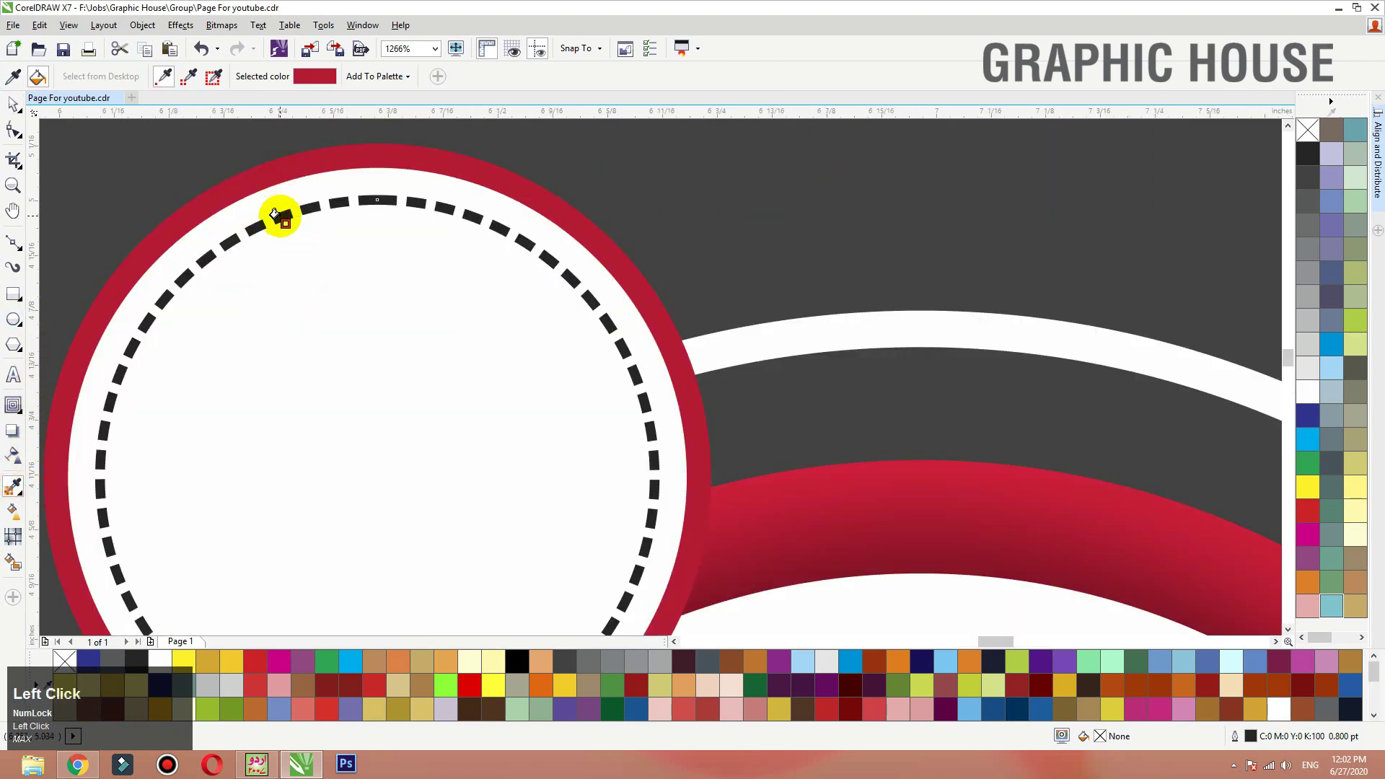
left_click(276, 215)
scroll(693, 288, "down", 3)
key("Home")
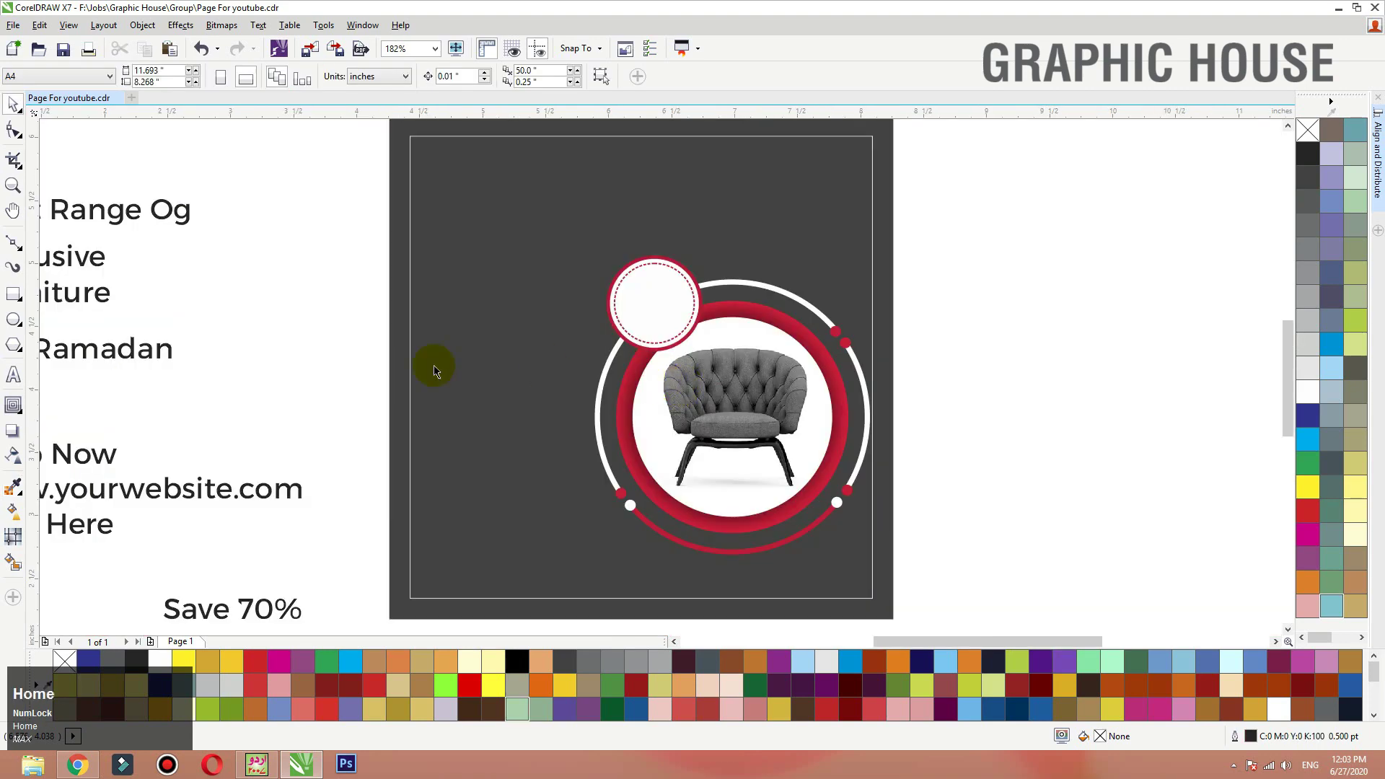
Step: Place the "Save 70%" text over the round badge, bring it to the front and make it bold
left_click(257, 616)
left_click_drag(257, 616, 684, 301)
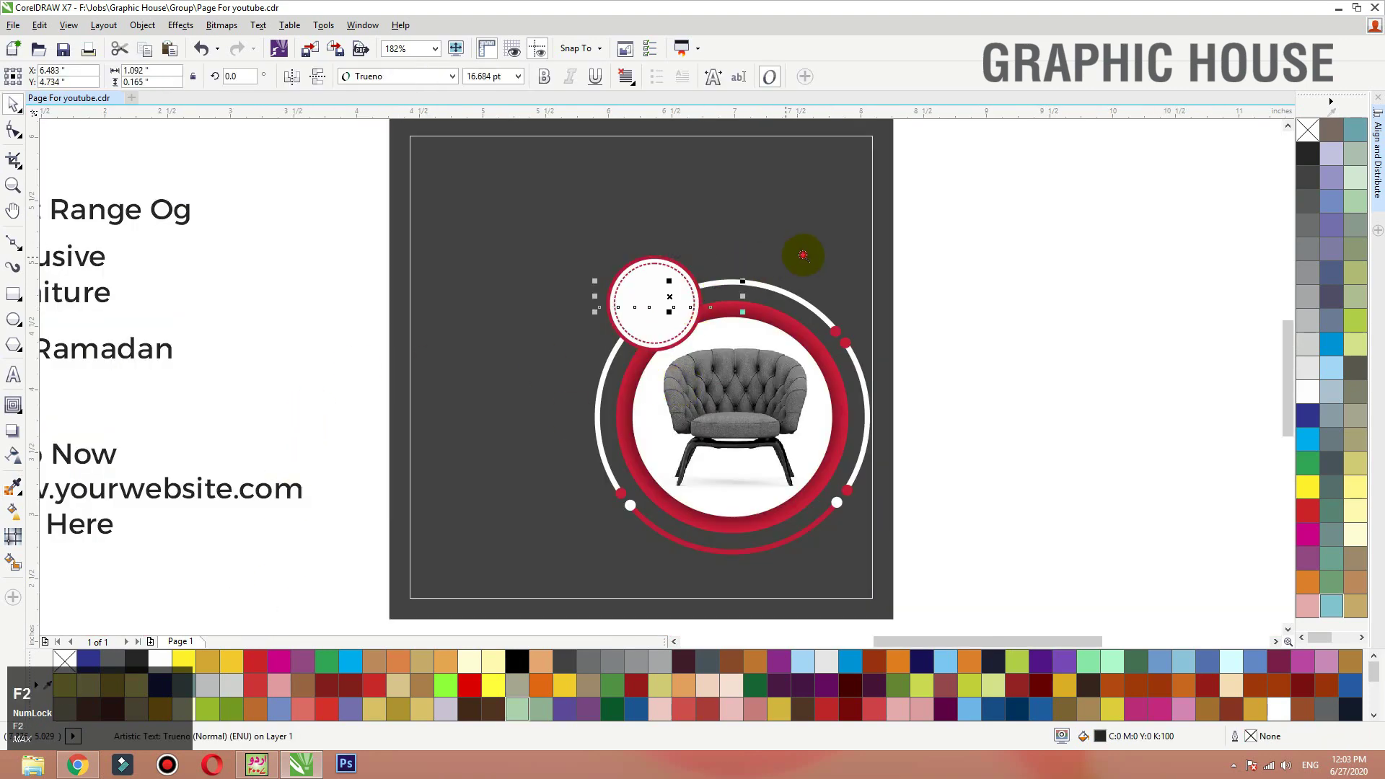
scroll(405, 356, "up", 3)
key("shift+Page_Up")
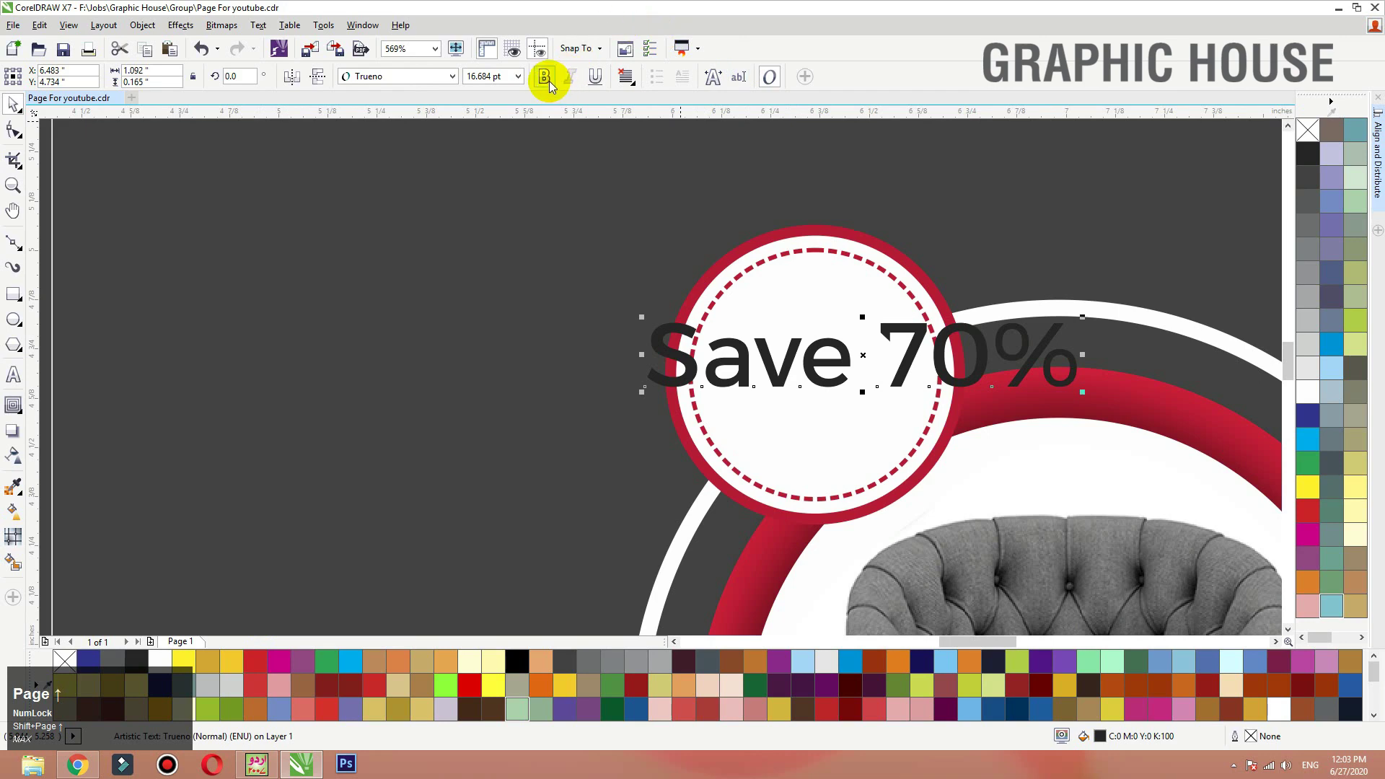
left_click(544, 77)
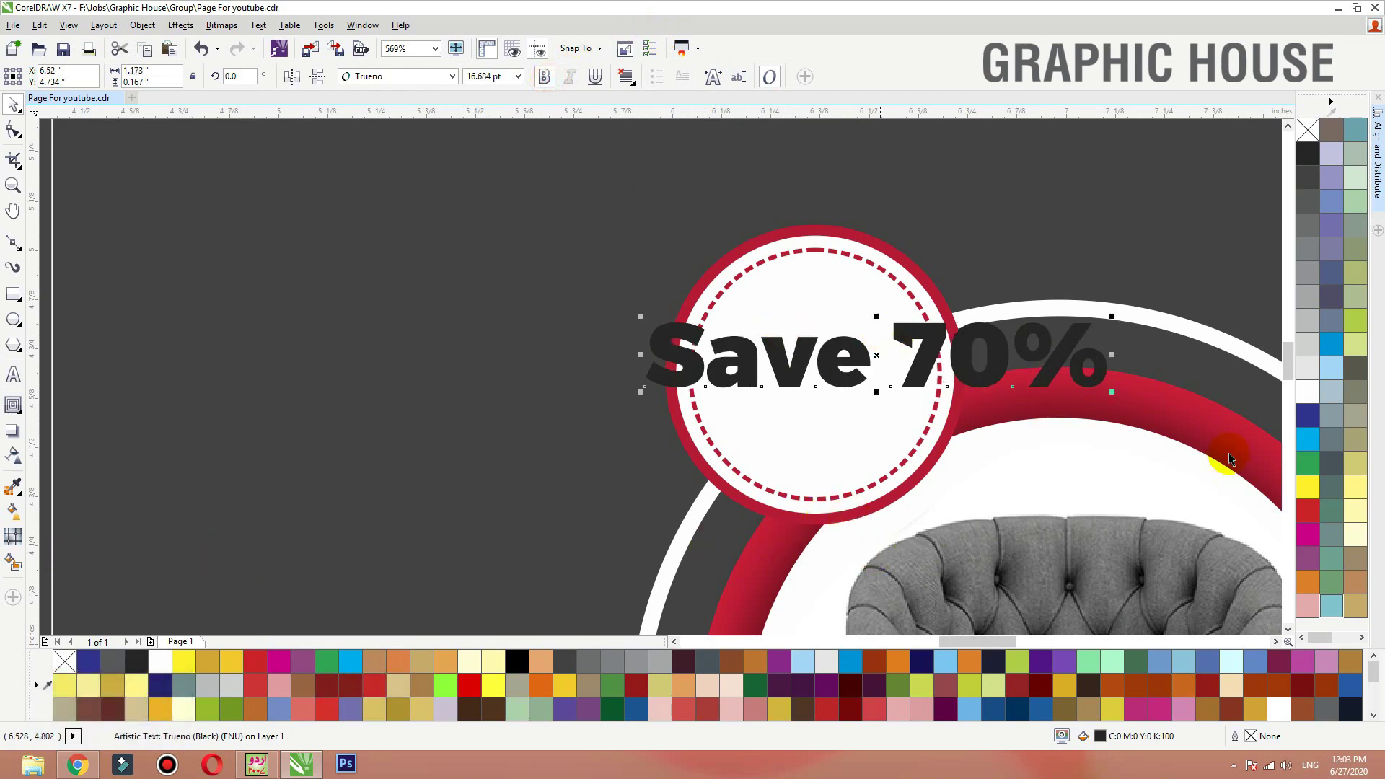
Step: Fill the "Save 70%" text with red C0 M100 Y80 K0
left_click(1308, 511)
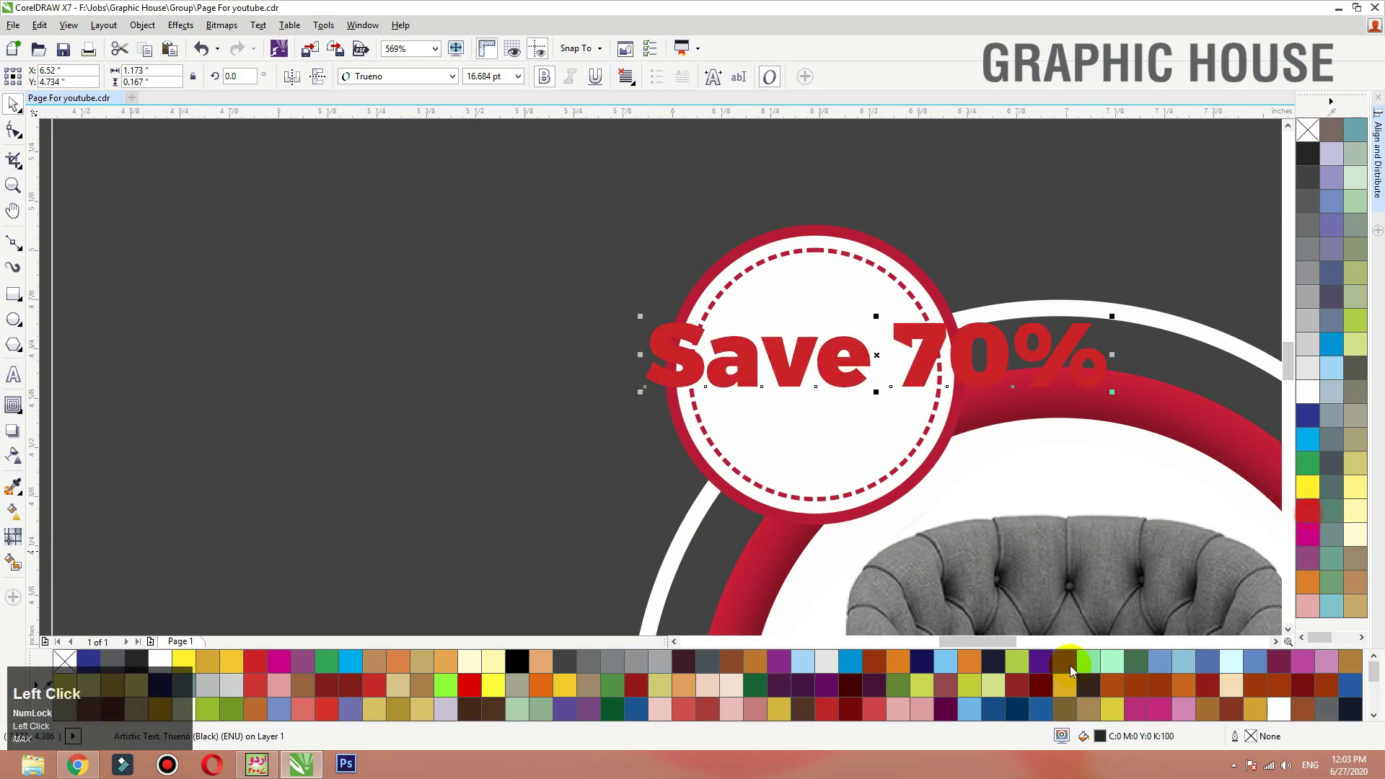
double_click(1100, 737)
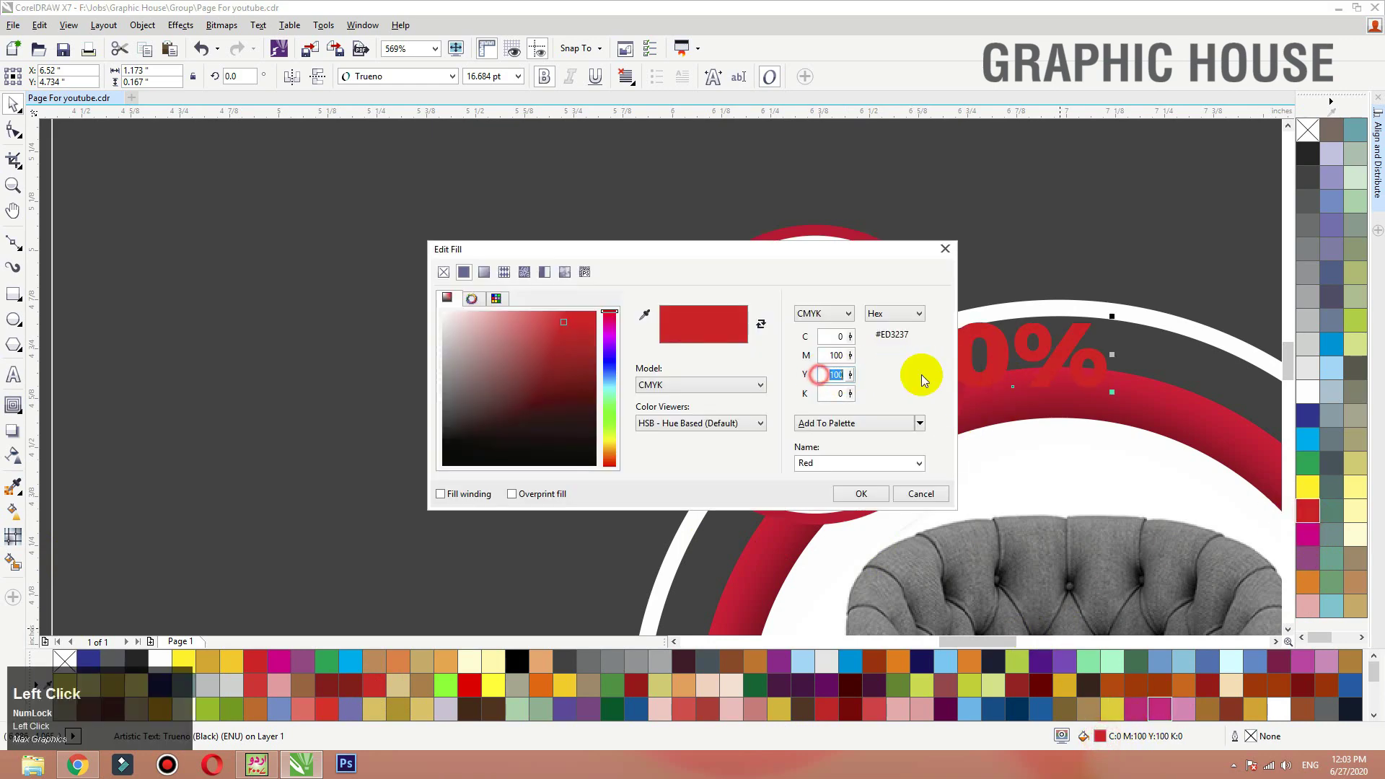
type("80")
key("shift+Tab")
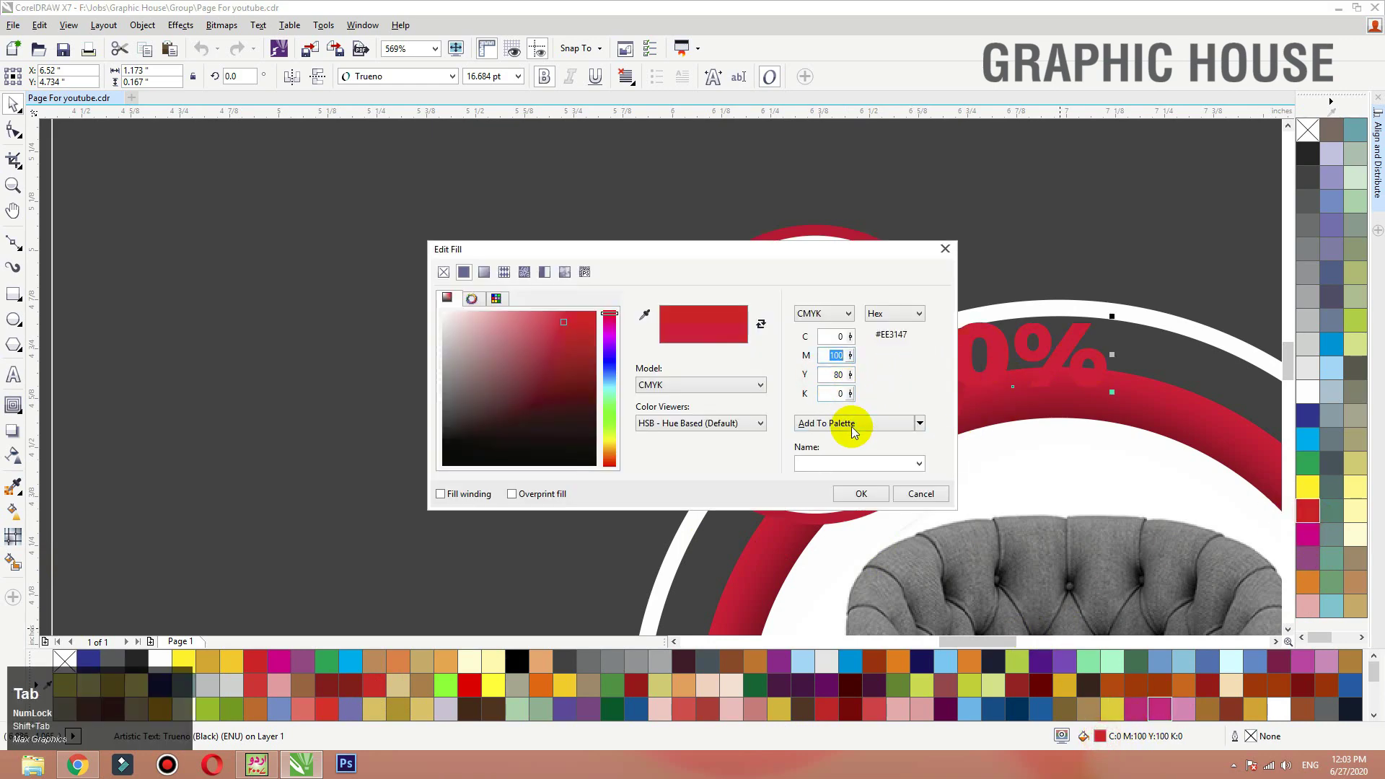
left_click(861, 493)
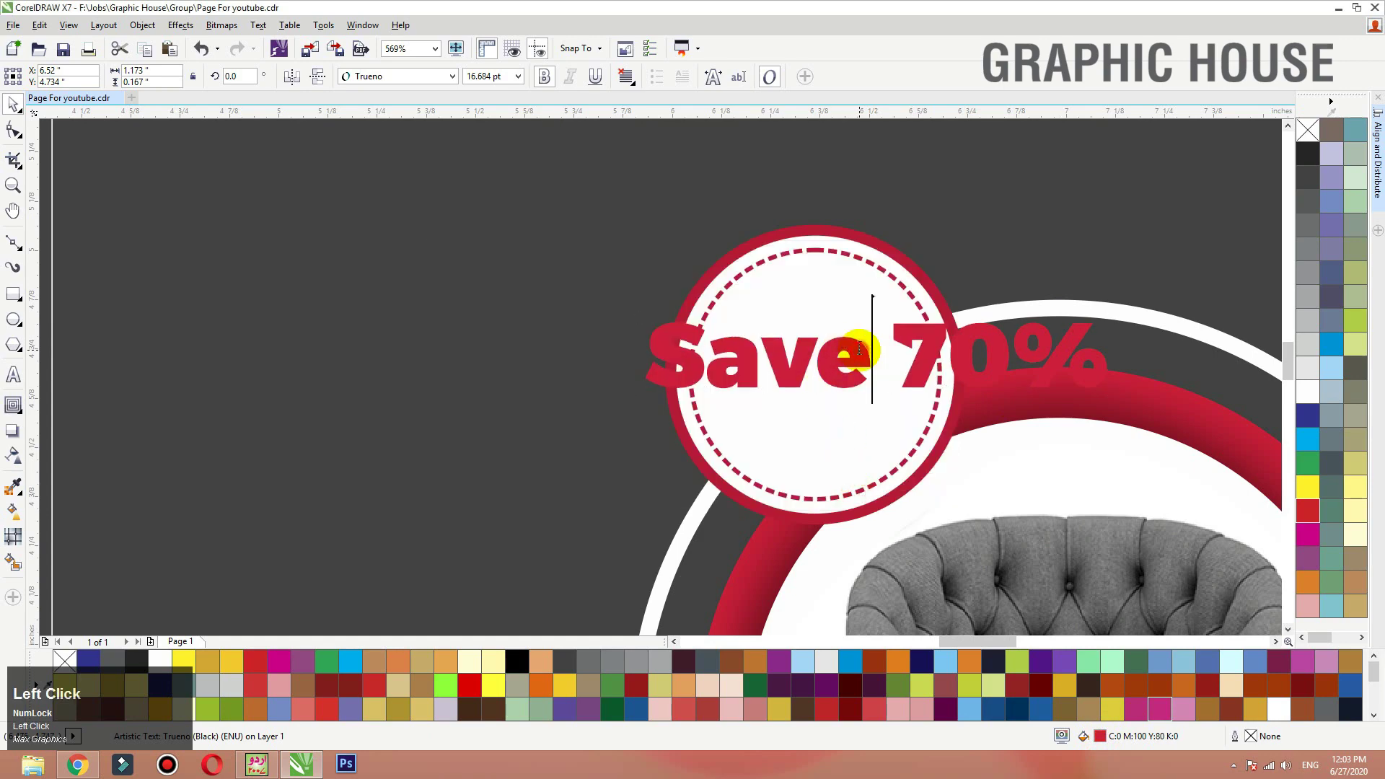
Step: Put "Save" and "70%" on two lines and break them apart into separate text objects
key("Return")
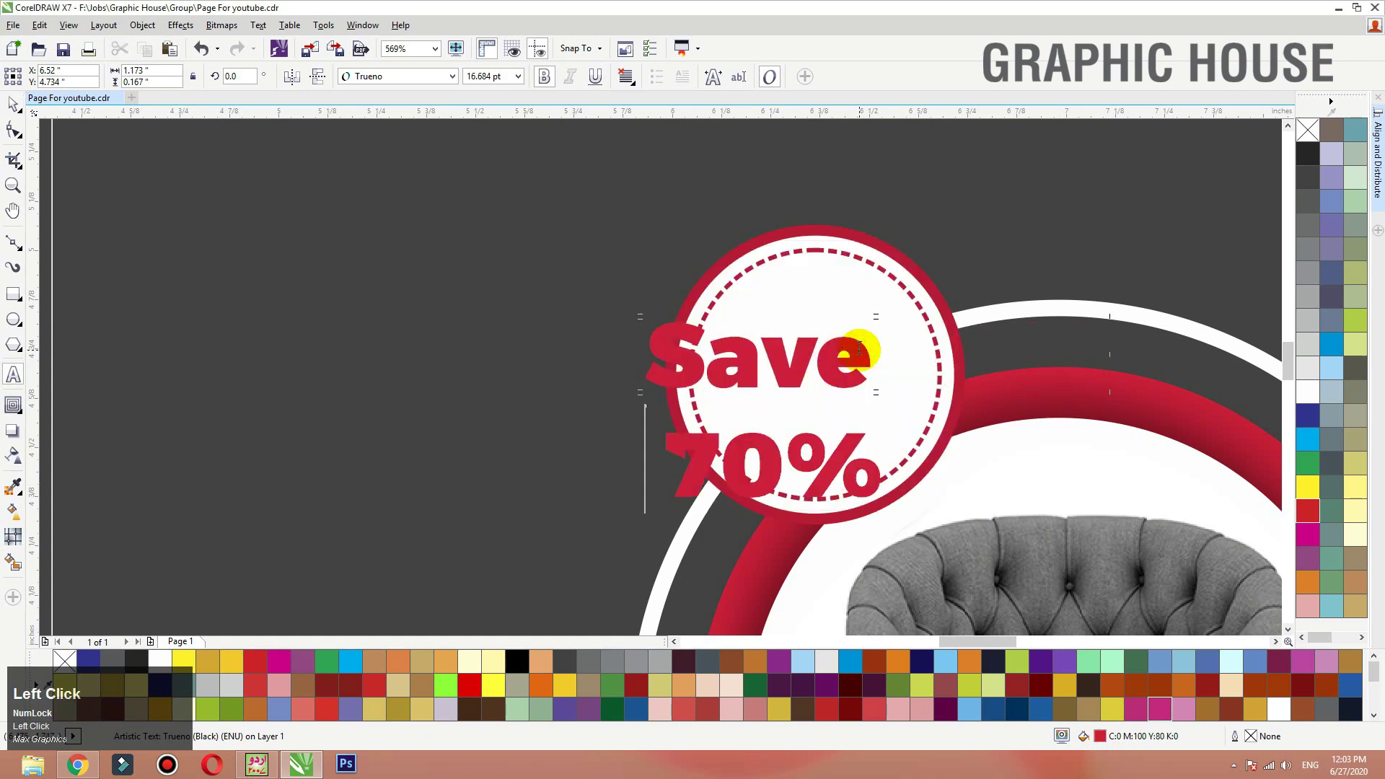
left_click(14, 107)
key("ctrl+k")
Step: Scale "Save" to about 11.4 pt in 90% black and fit a reduced "70%" directly beneath it inside the badge
left_click_drag(803, 366, 895, 281)
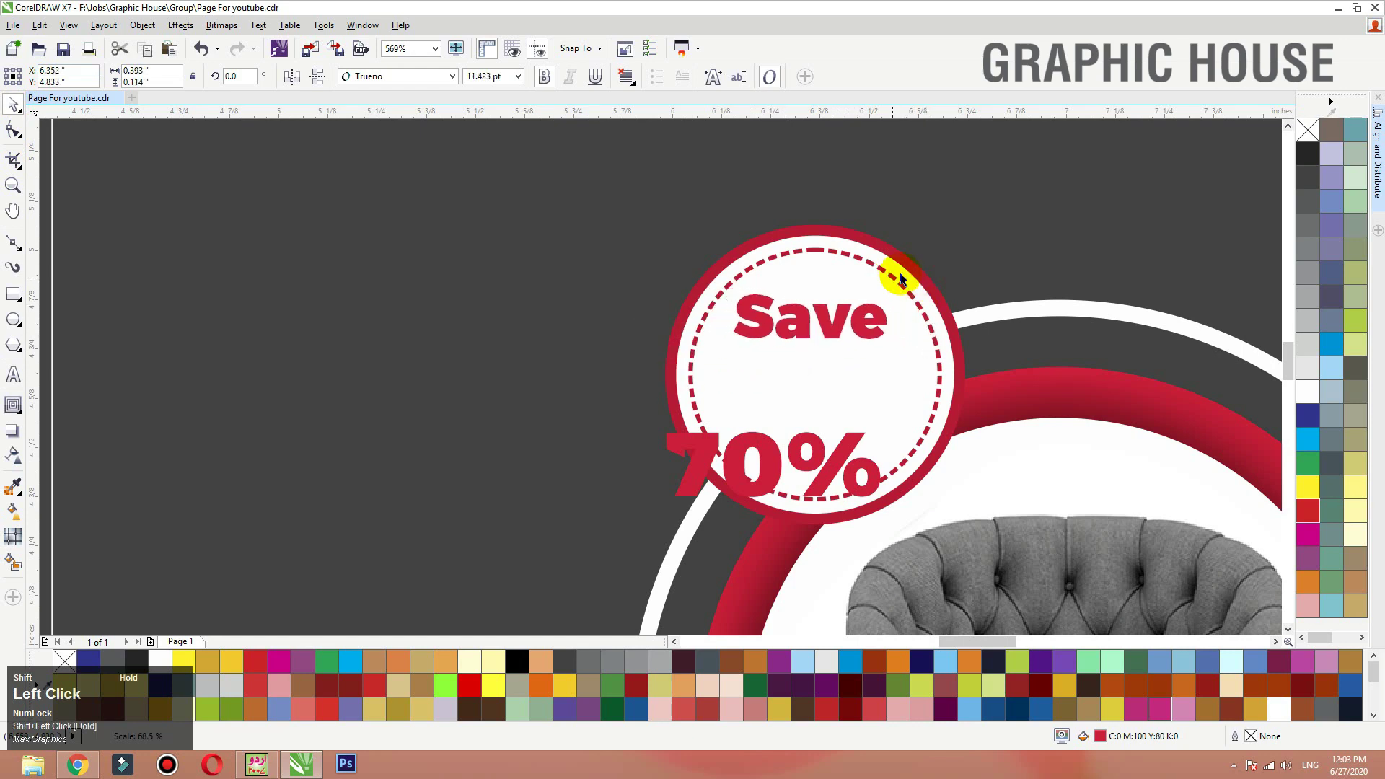
left_click(1311, 178)
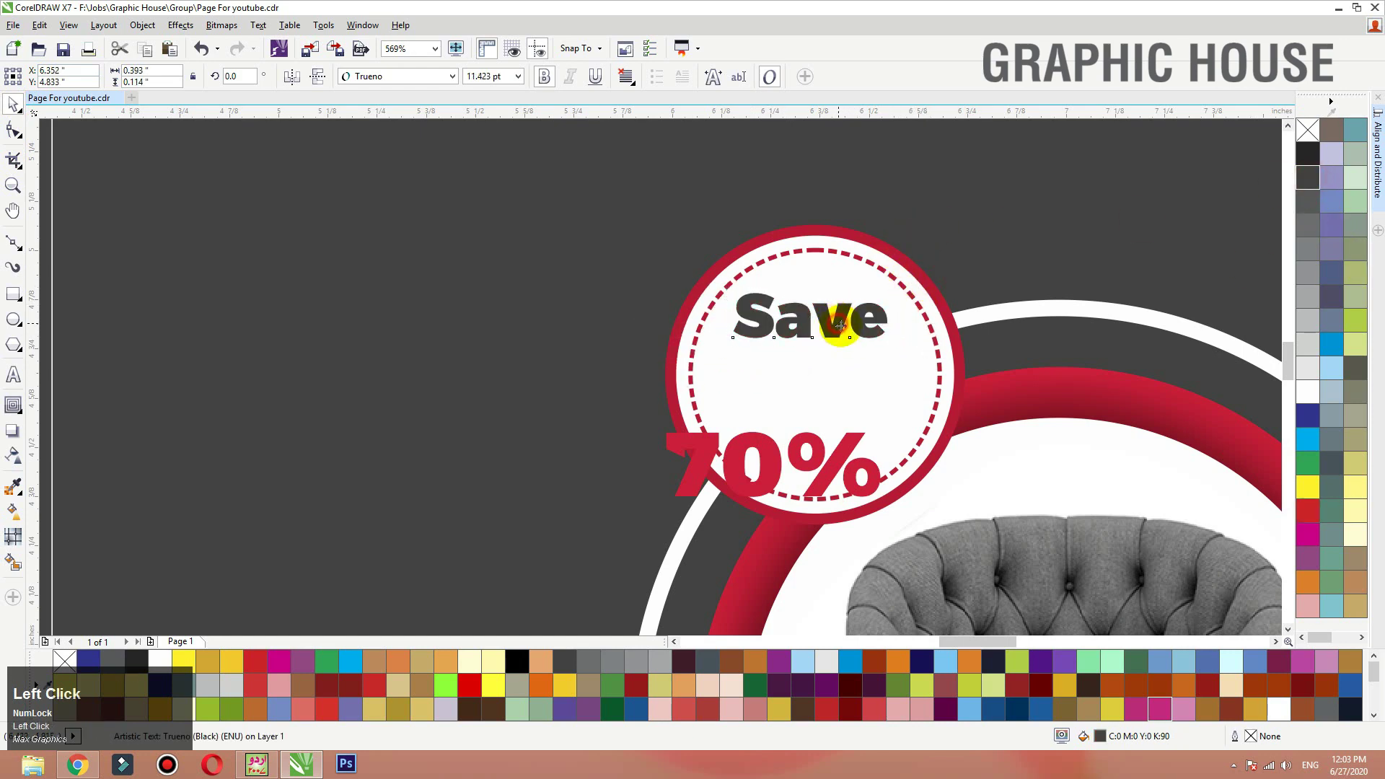
left_click_drag(851, 448, 883, 370)
Step: Center "Save" over "70%", group both texts and center the group within the dashed circle
left_click(841, 335, "shift")
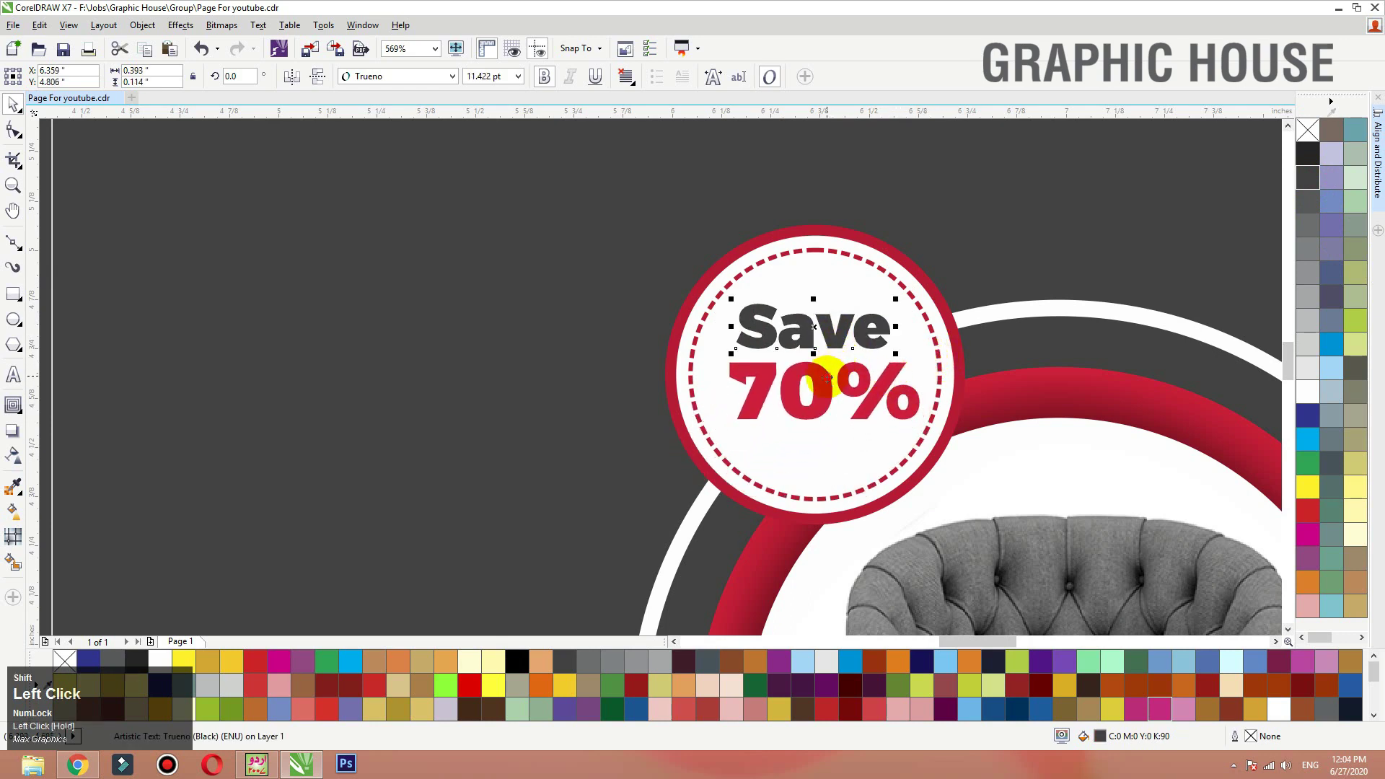
key("c")
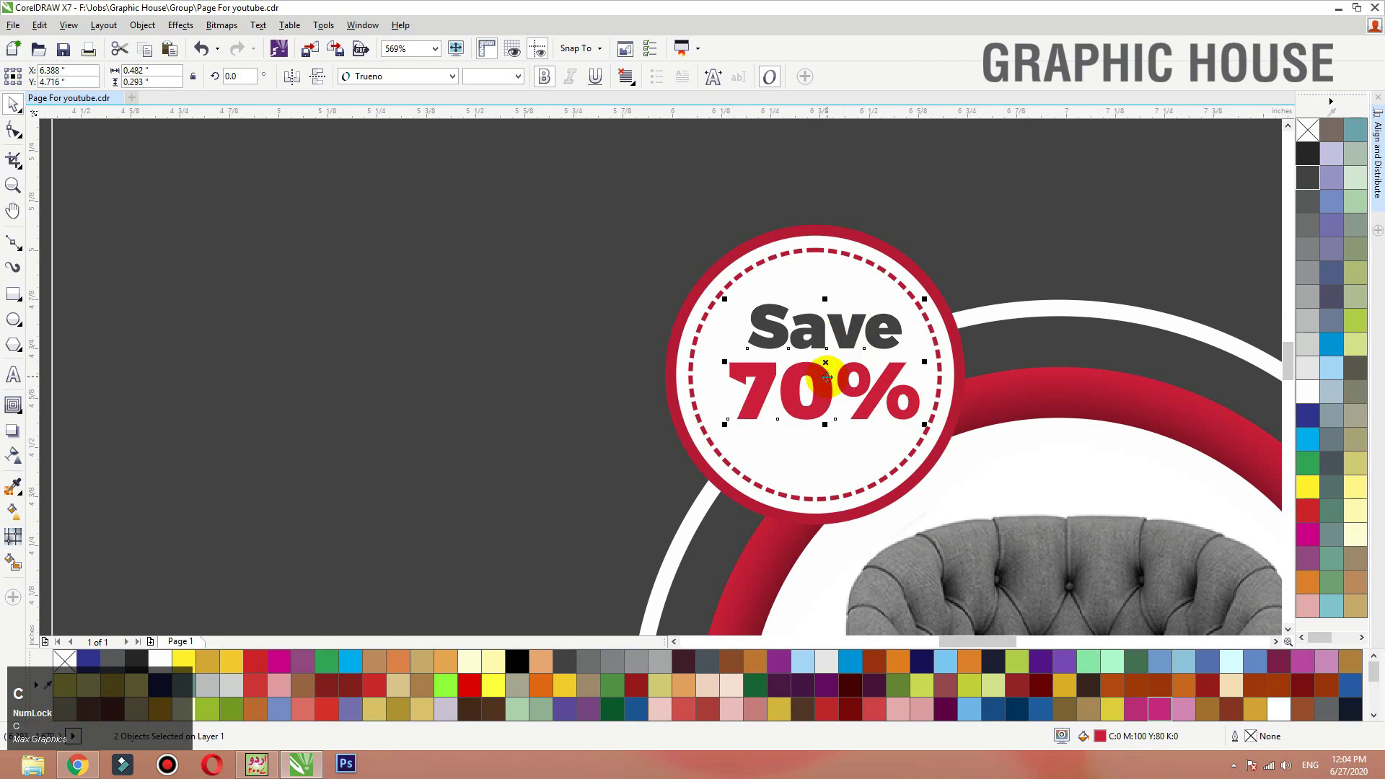
key("ctrl+g")
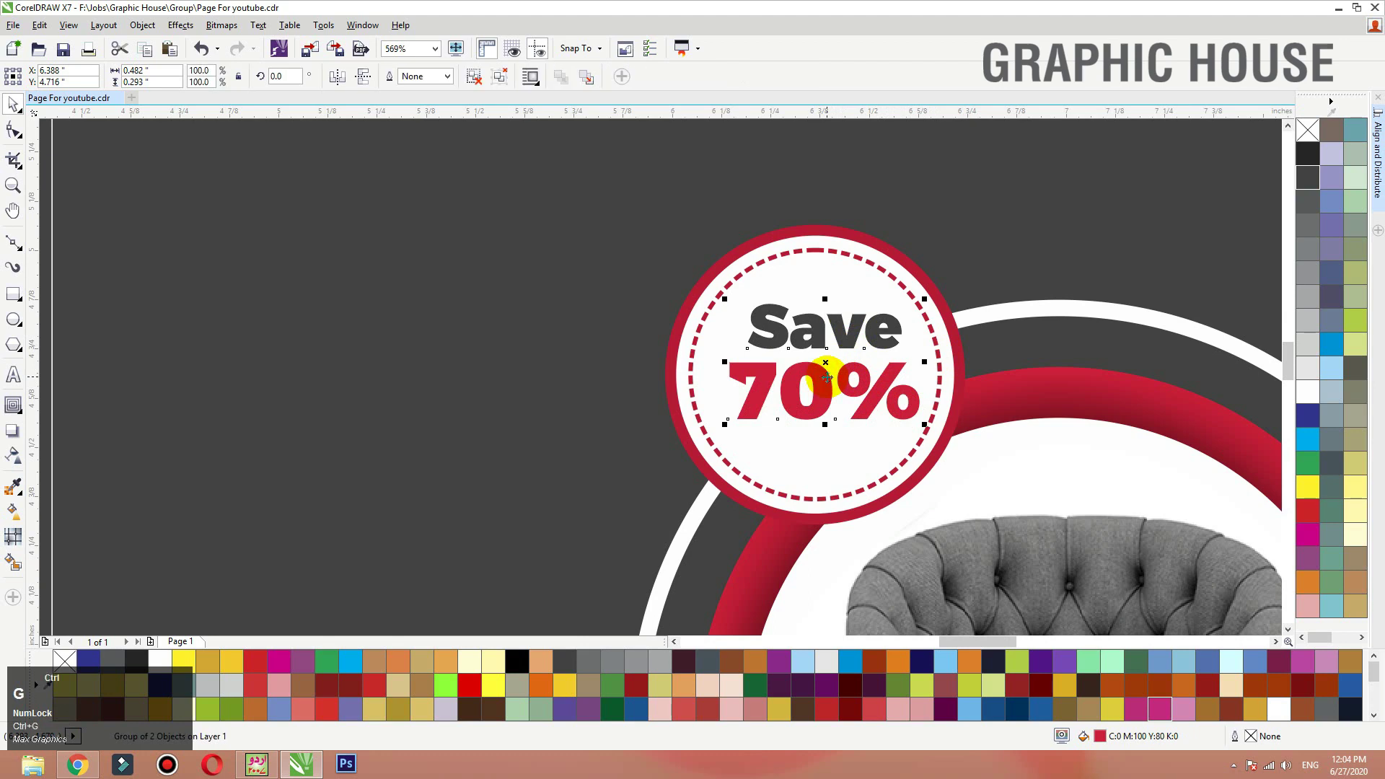
left_click(819, 254, "shift")
key("c")
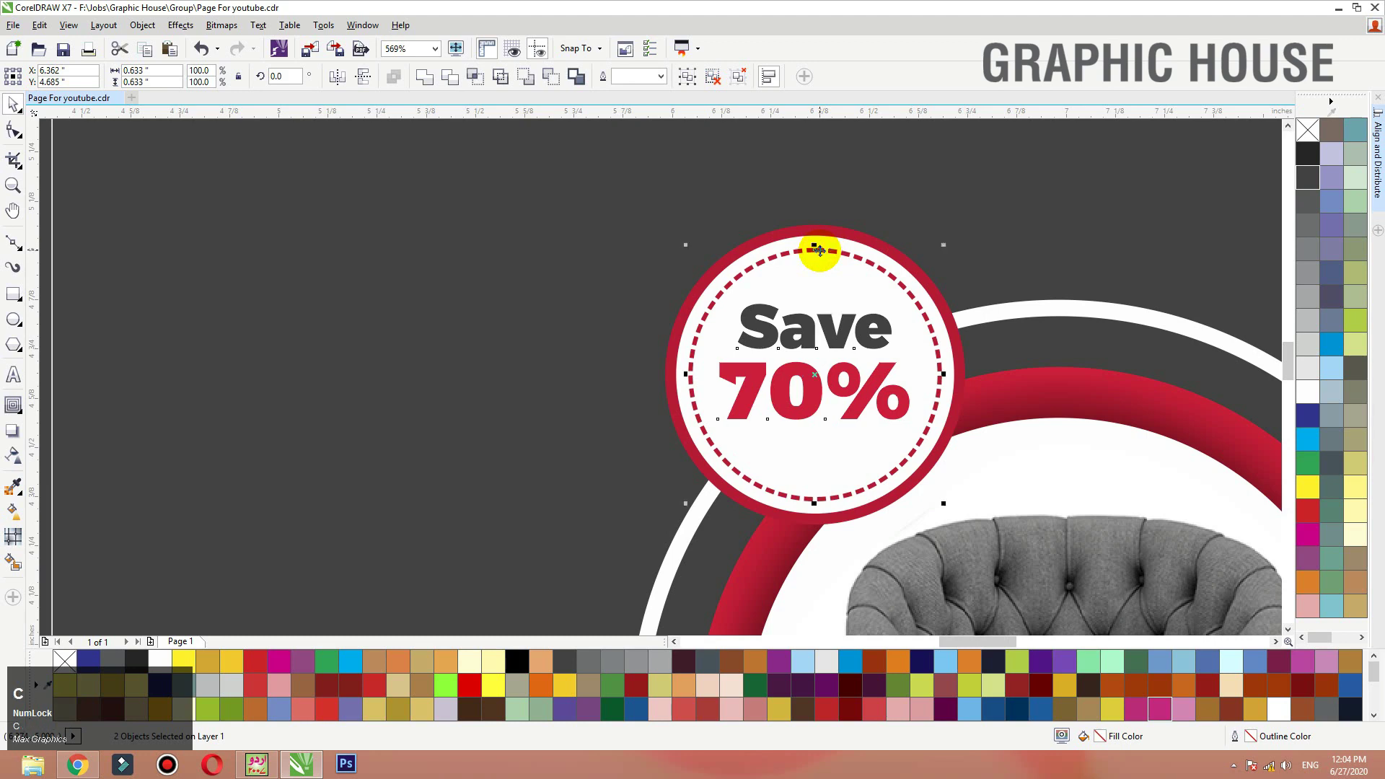
key("e")
Step: Add a drop shadow to the badge's white circle, angled about 91 degrees with opacity 35 and feathering 15
left_click(935, 397)
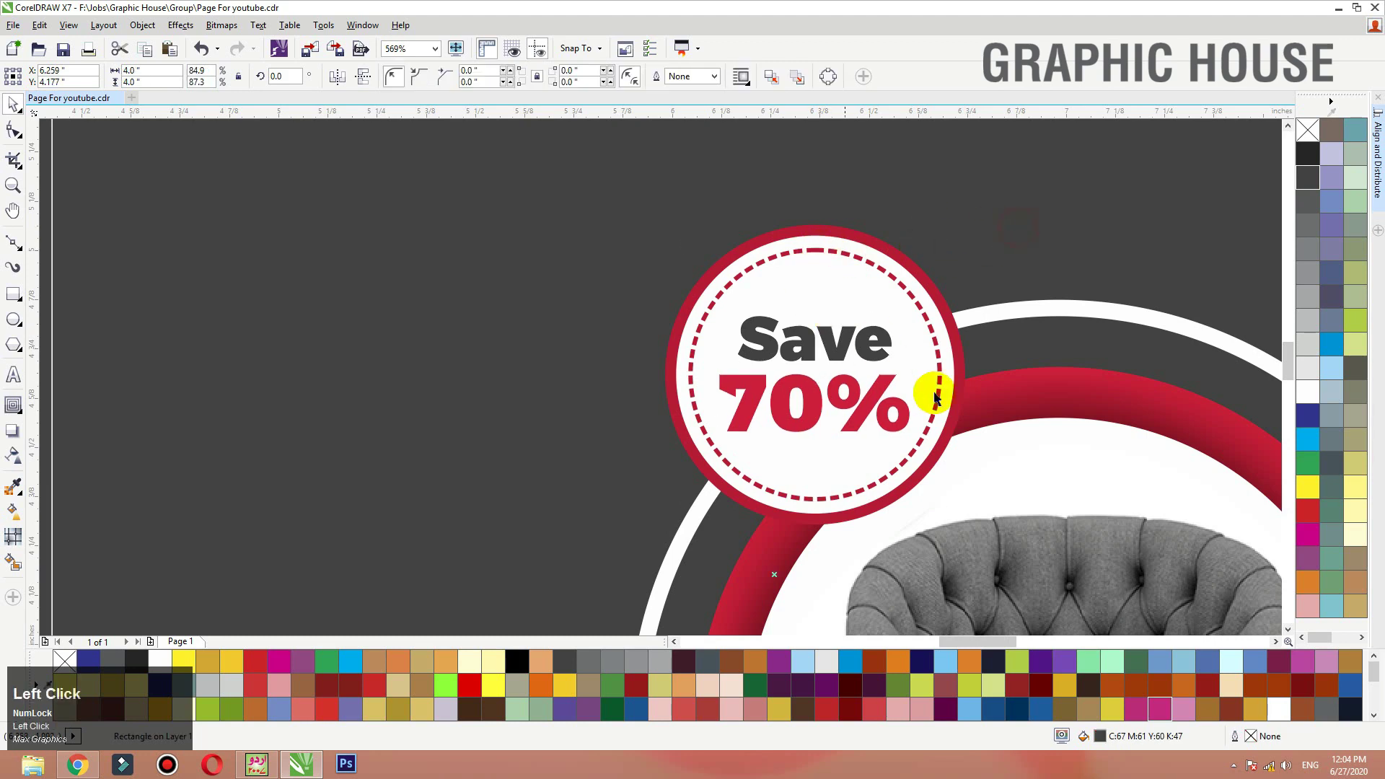
left_click(938, 460)
key("ctrl+z")
left_click(12, 430)
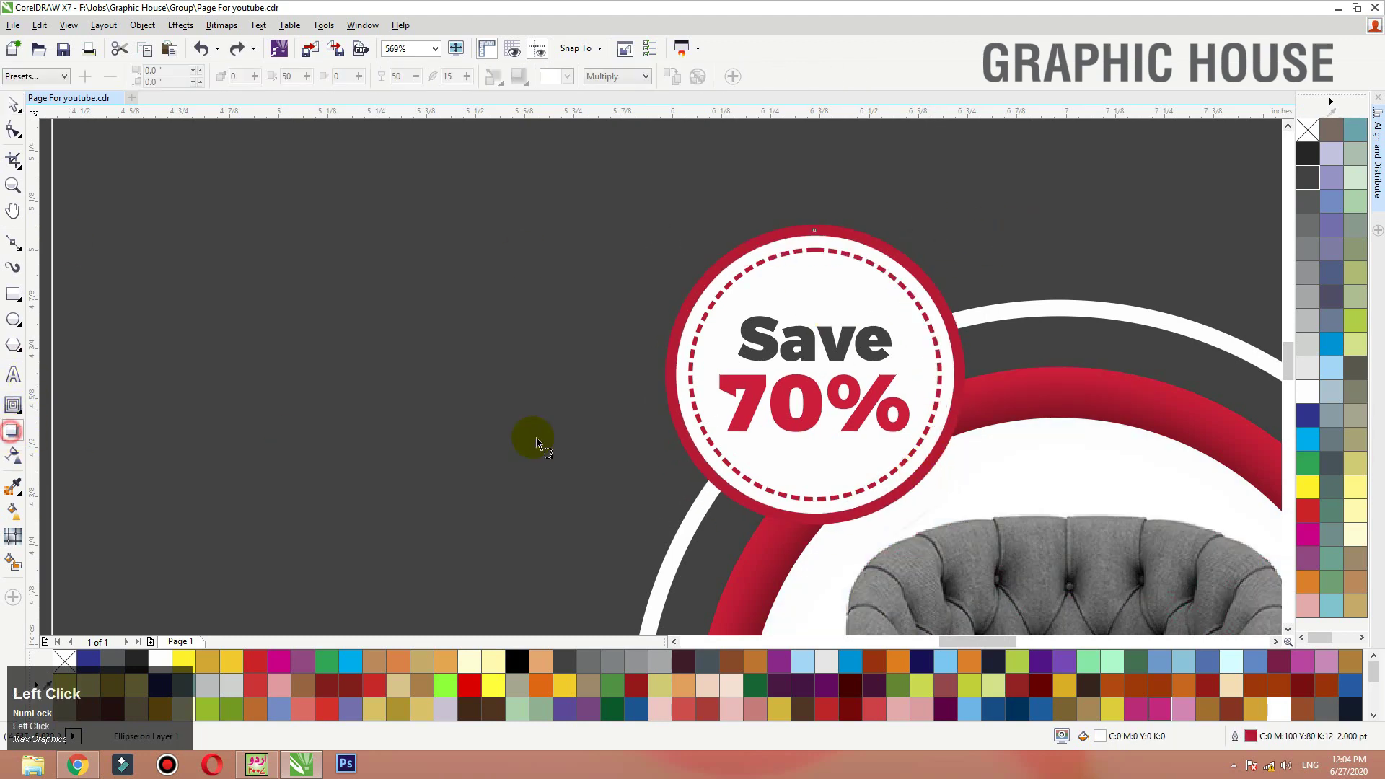
left_click_drag(860, 515, 810, 310)
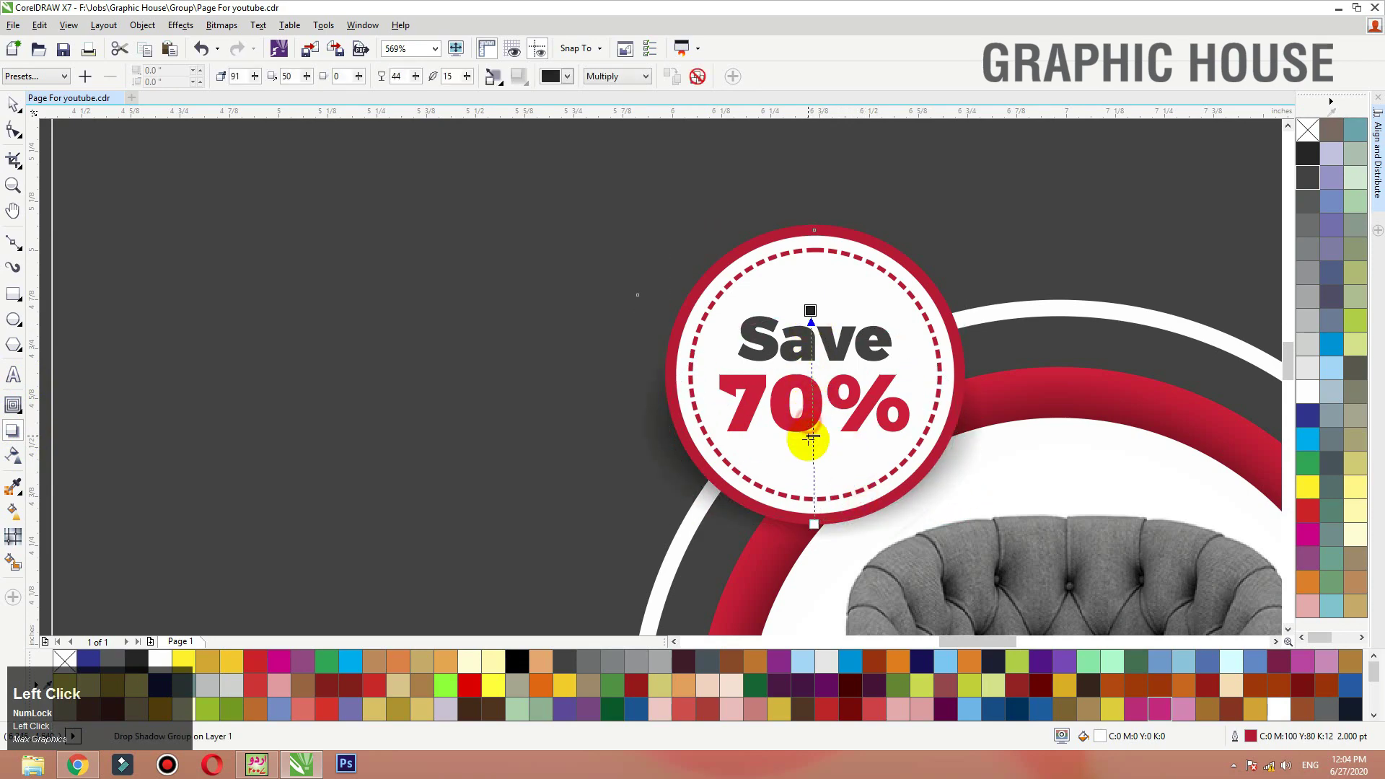
left_click_drag(809, 437, 810, 442)
key("space")
key("F3")
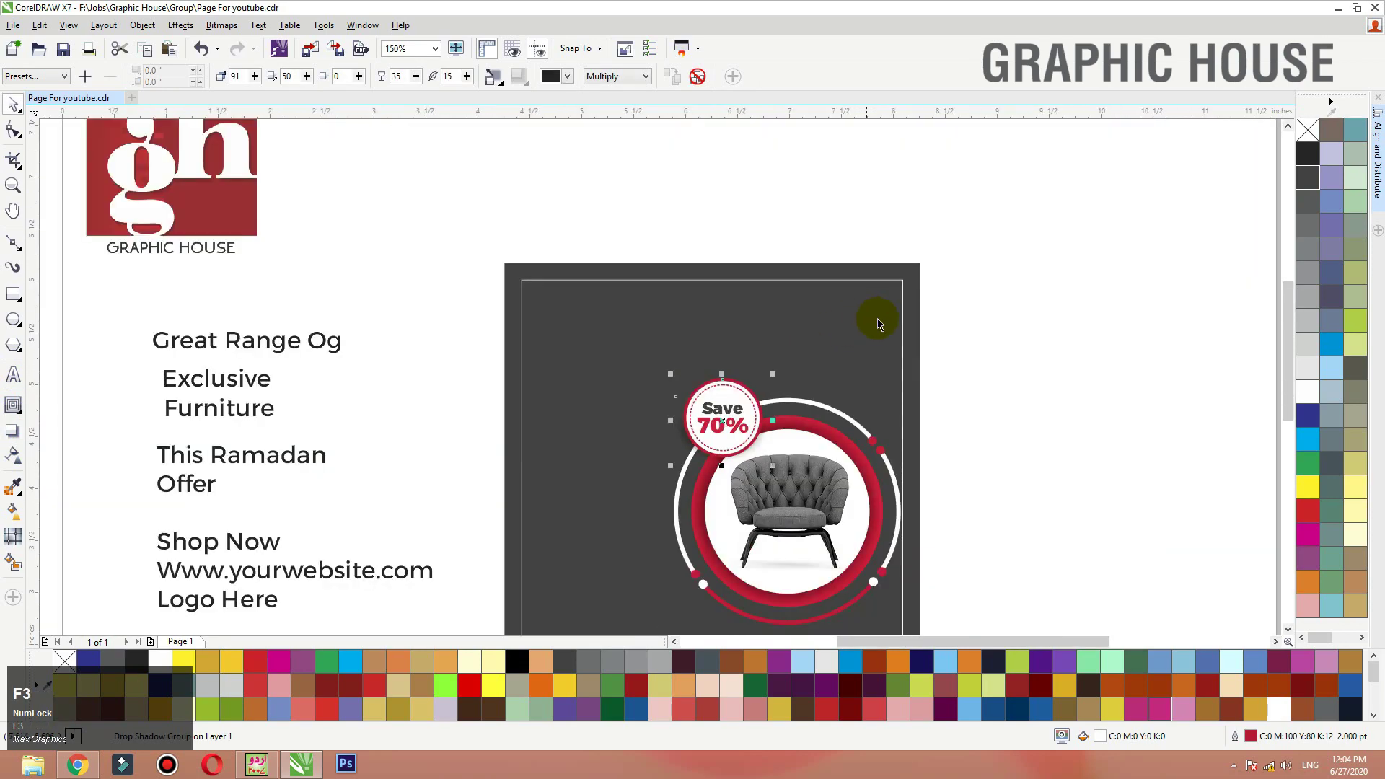
Step: Try moving the ringed chair group up and to the right, and undo the move
left_click(908, 388)
key("shift+F2")
left_click(1057, 331)
left_click_drag(852, 456, 898, 379)
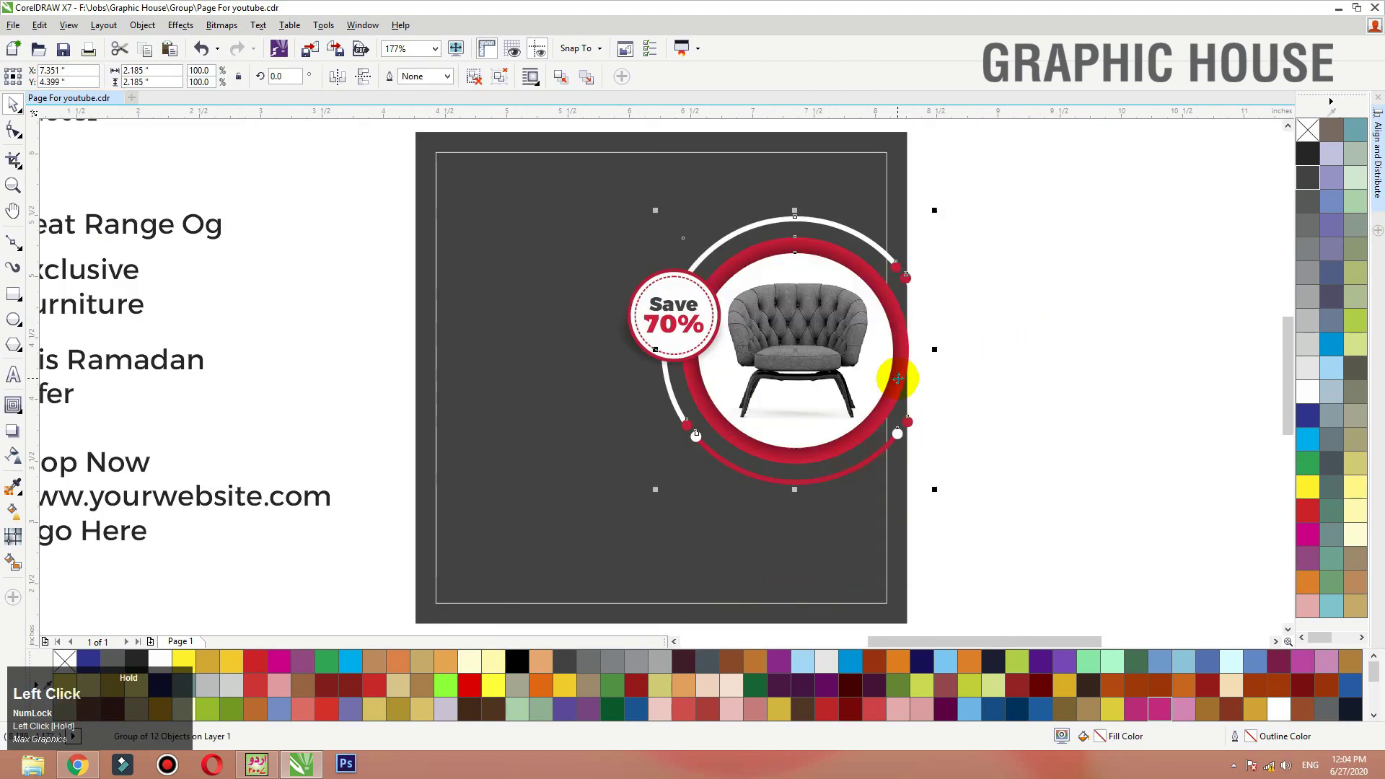
key("ctrl+z")
left_click(974, 409)
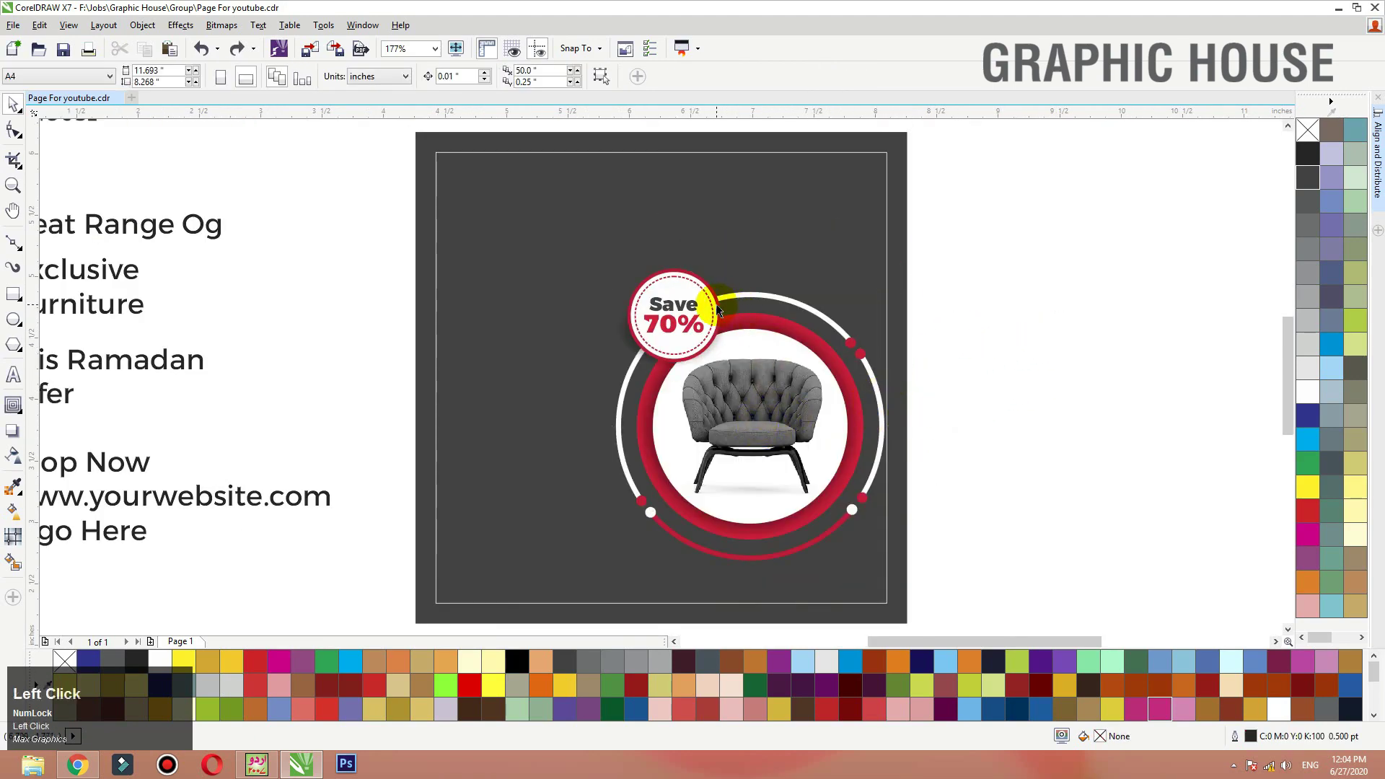
Step: Copy the badge's white circle into the upper right corner of the dark square and remove the copy's outline
left_click_drag(718, 310, 896, 190)
right_click(896, 191)
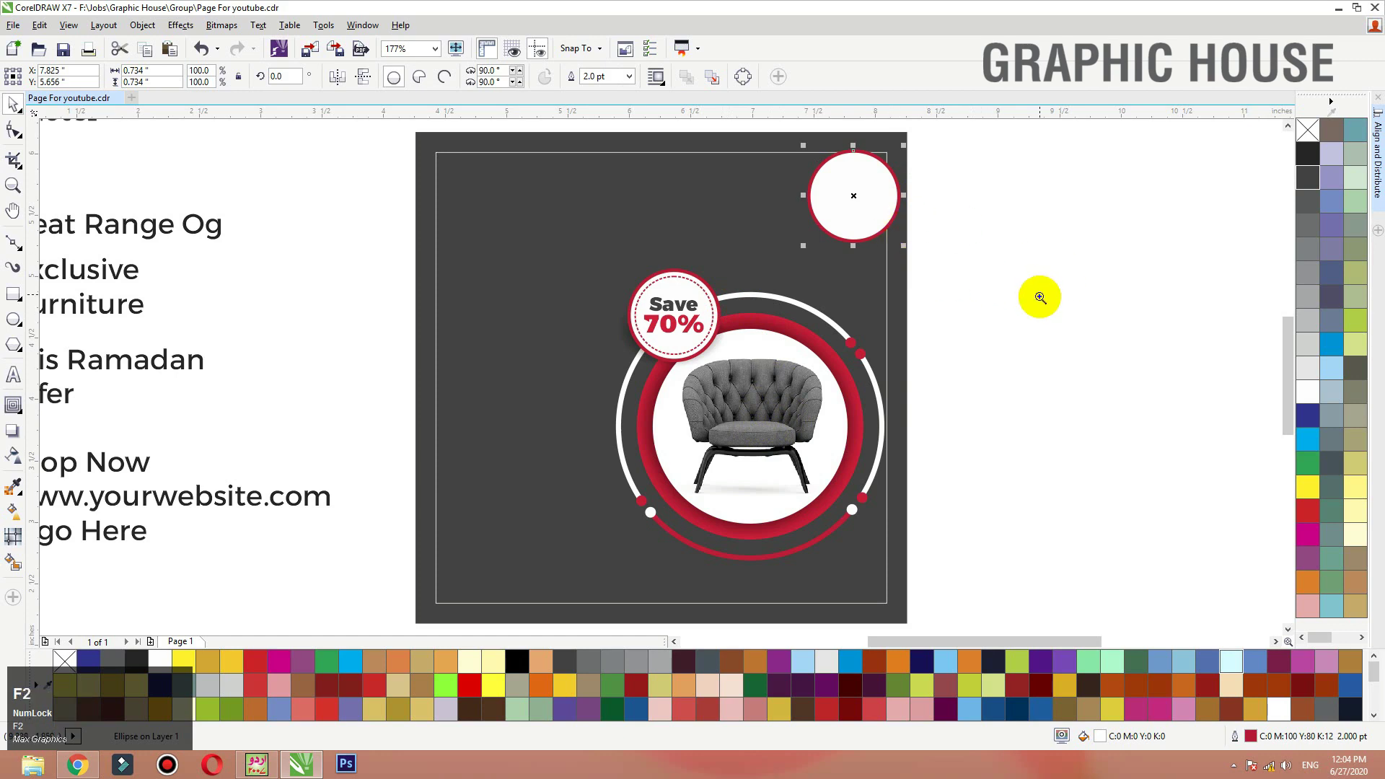
key("shift+F2")
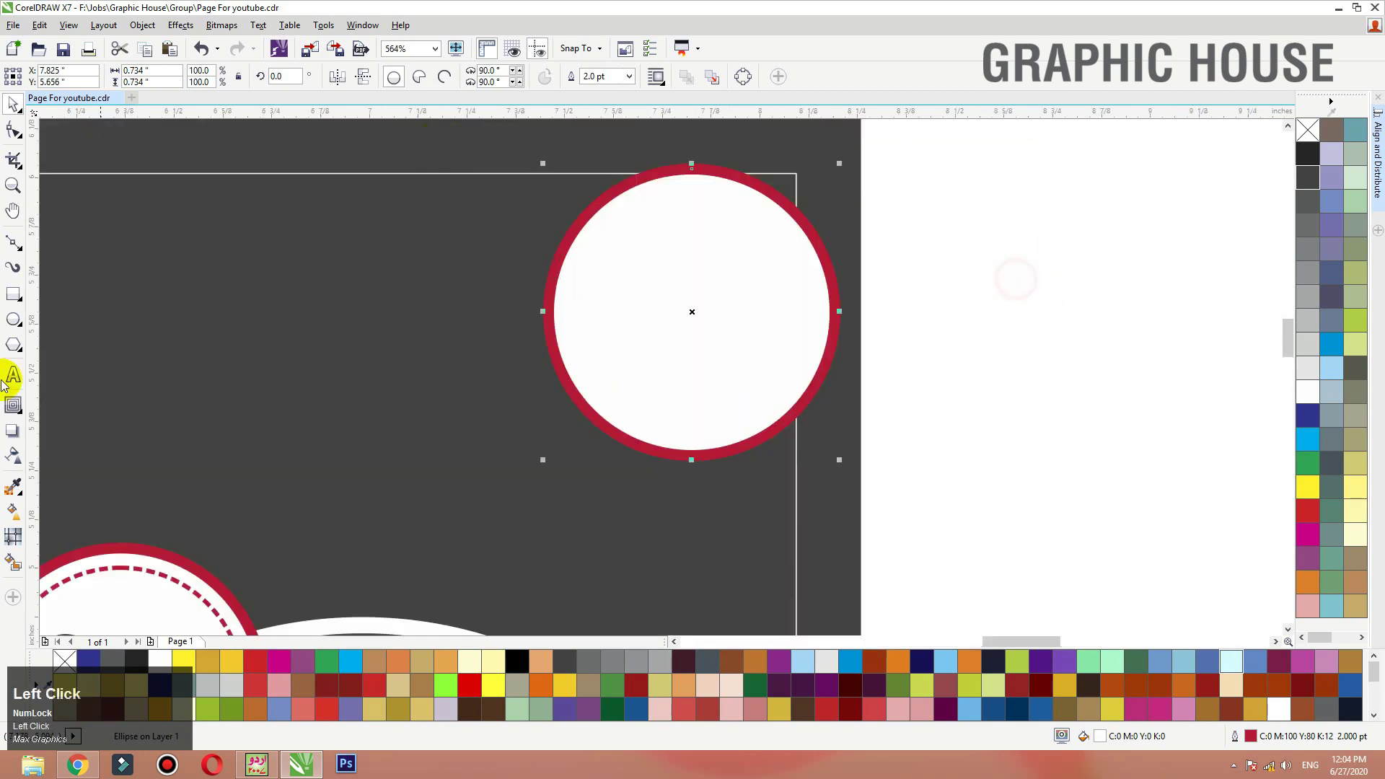
right_click(1307, 132)
Step: Enlarge the copied white circle to about 1.49 inches and position it across the dark square's top edge near the right corner
scroll(880, 303, "down", 3)
left_click_drag(835, 257, 939, 178)
left_click_drag(828, 358, 782, 295)
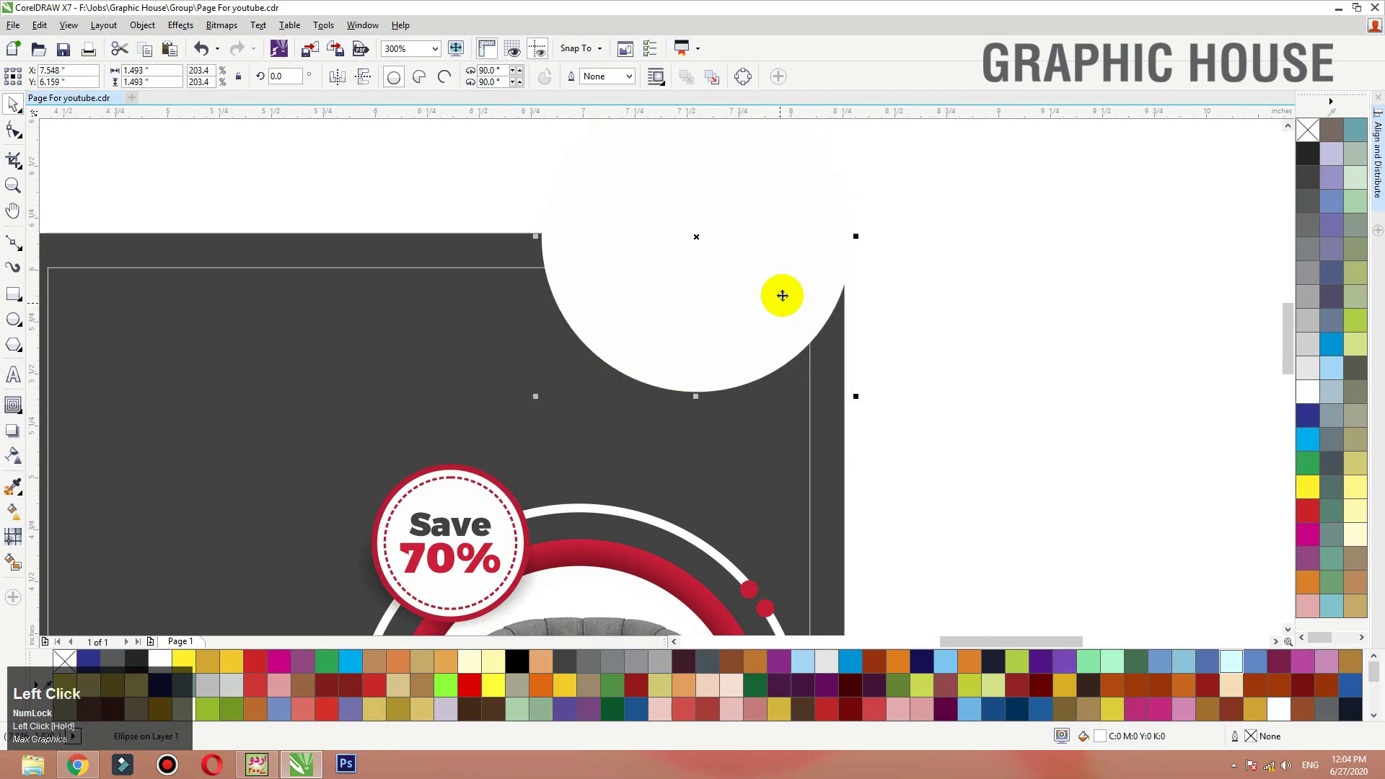
Step: PowerClip the large white circle inside the dark square and reposition it at the upper right, cut off by the top edge
right_click(781, 295)
left_click(822, 261)
left_click(533, 248)
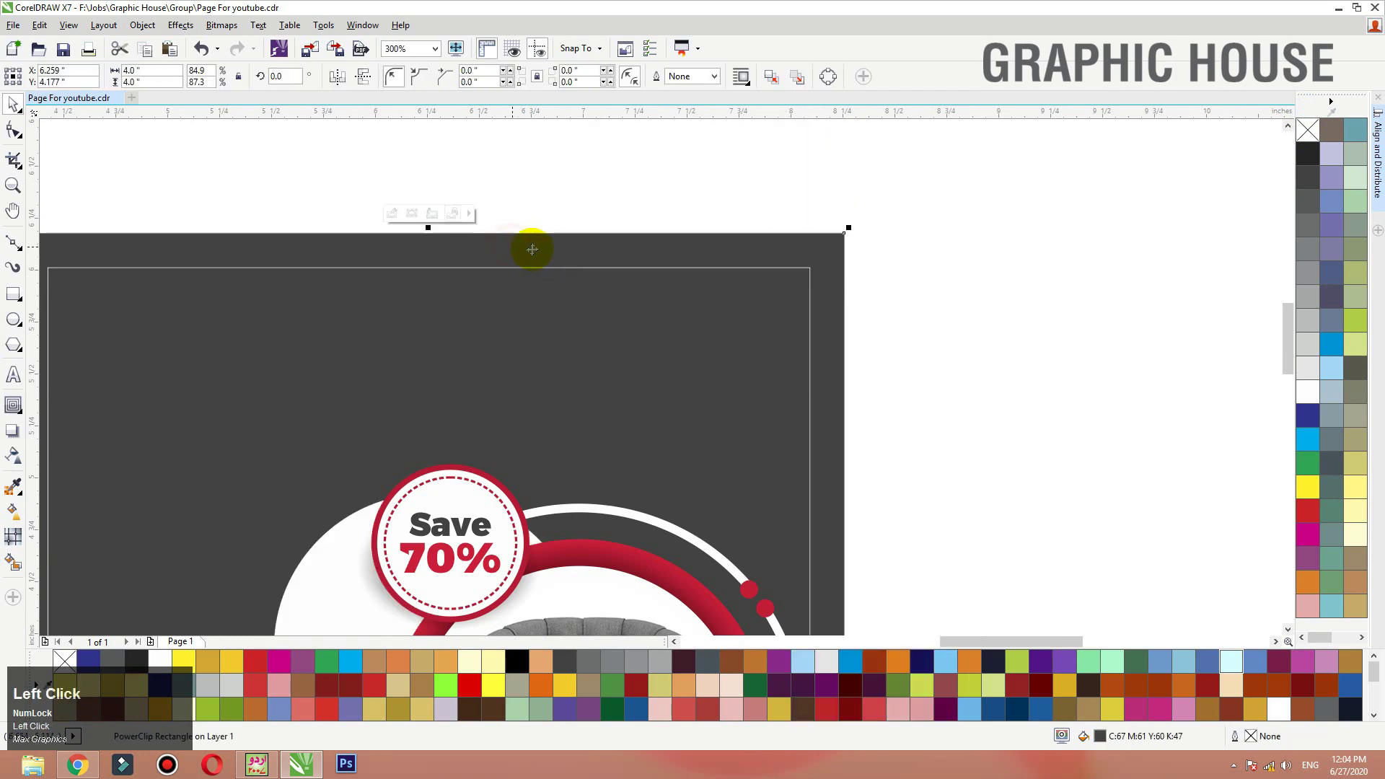
double_click(531, 245)
left_click_drag(399, 559, 658, 141)
left_click(959, 194, "ctrl")
key("F3")
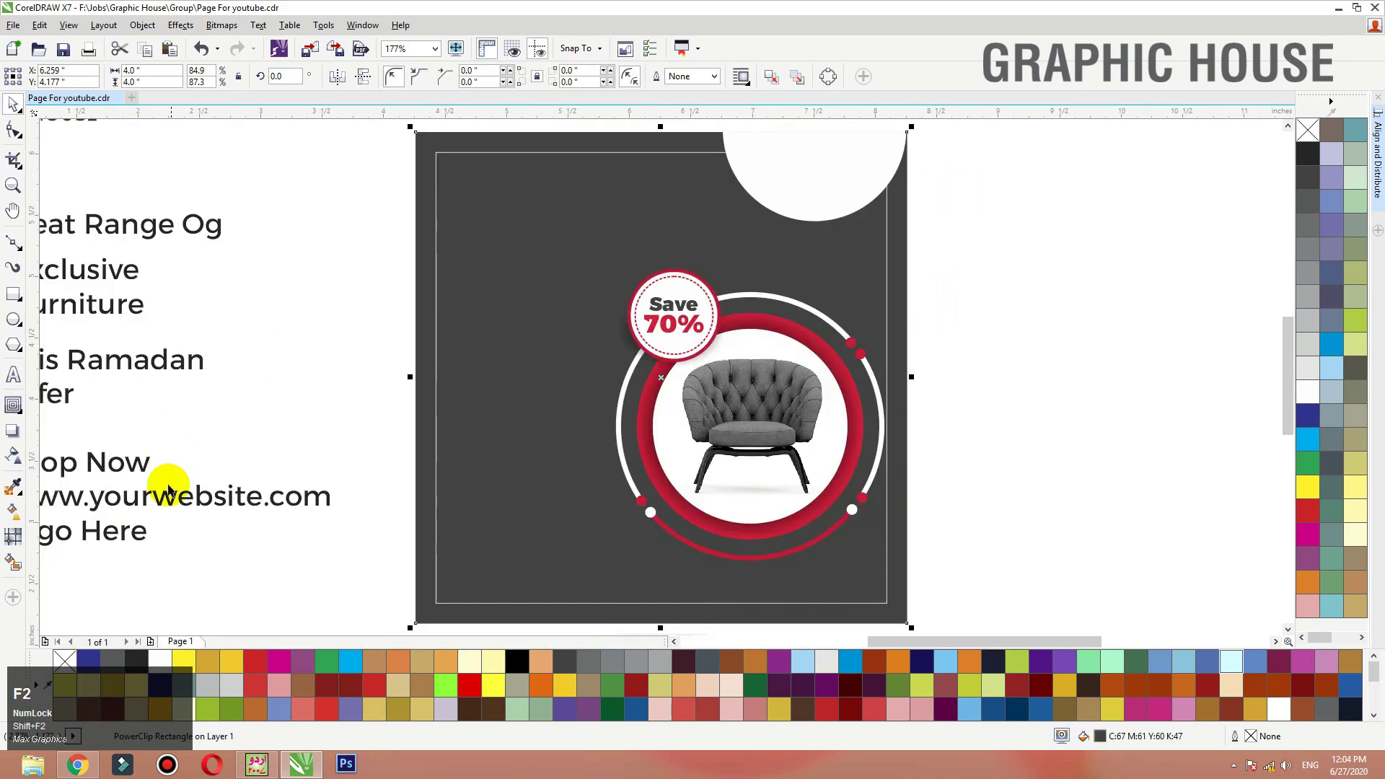
Step: Place the "Logo Here" text over the clipped white circle and bring it to the front
key("F3")
left_click_drag(473, 458, 868, 278)
key("F2")
left_click_drag(791, 250, 994, 318)
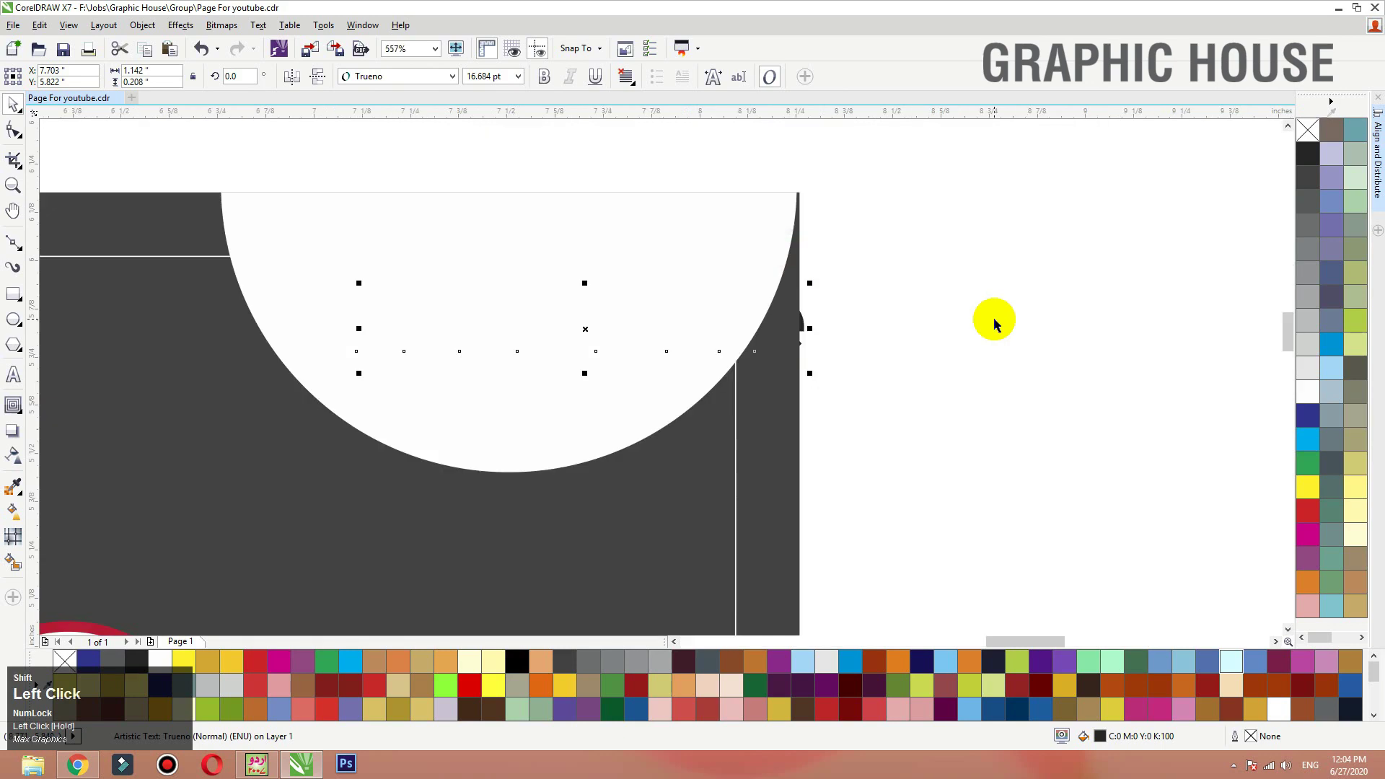
key("shift+Page_Up")
Step: Try the Transformers Solid font on the "Logo Here" text and undo the font change
left_click(453, 76)
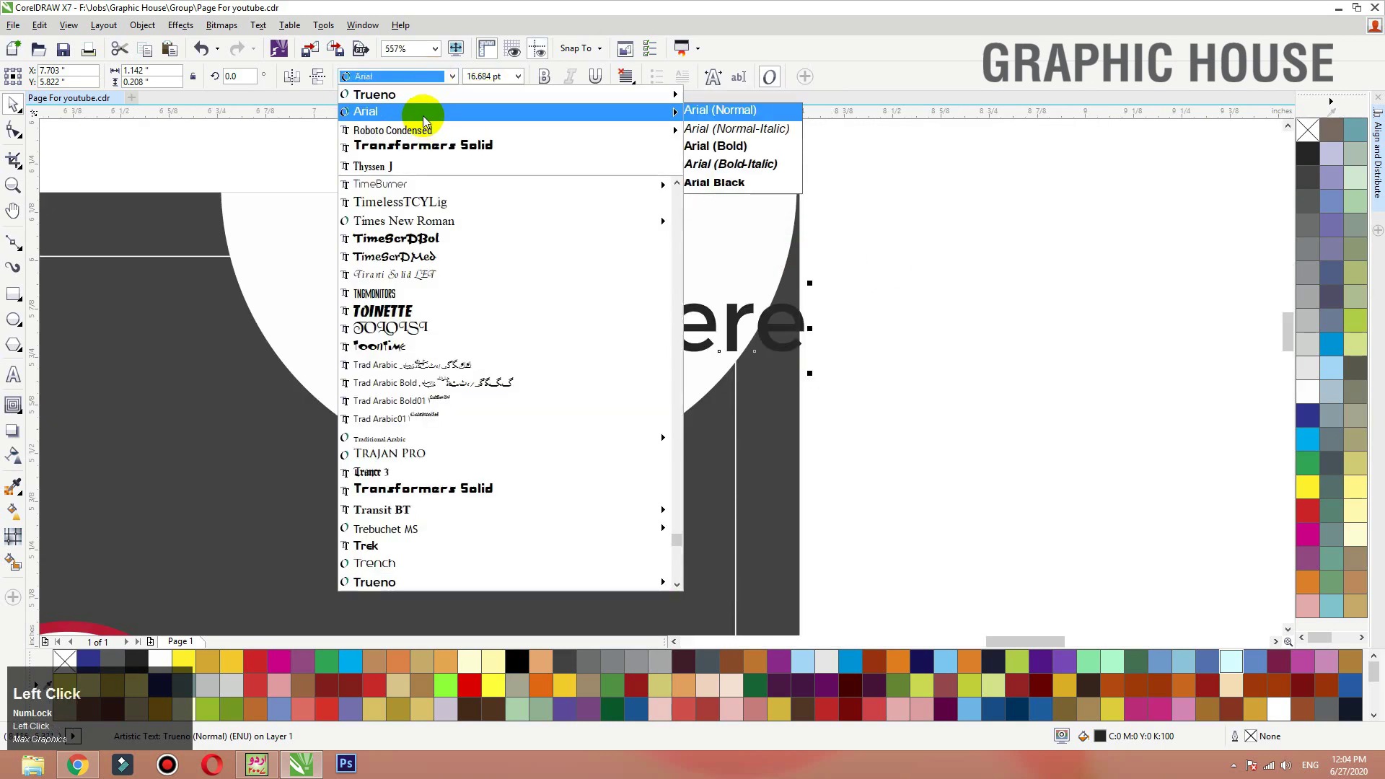
left_click(419, 145)
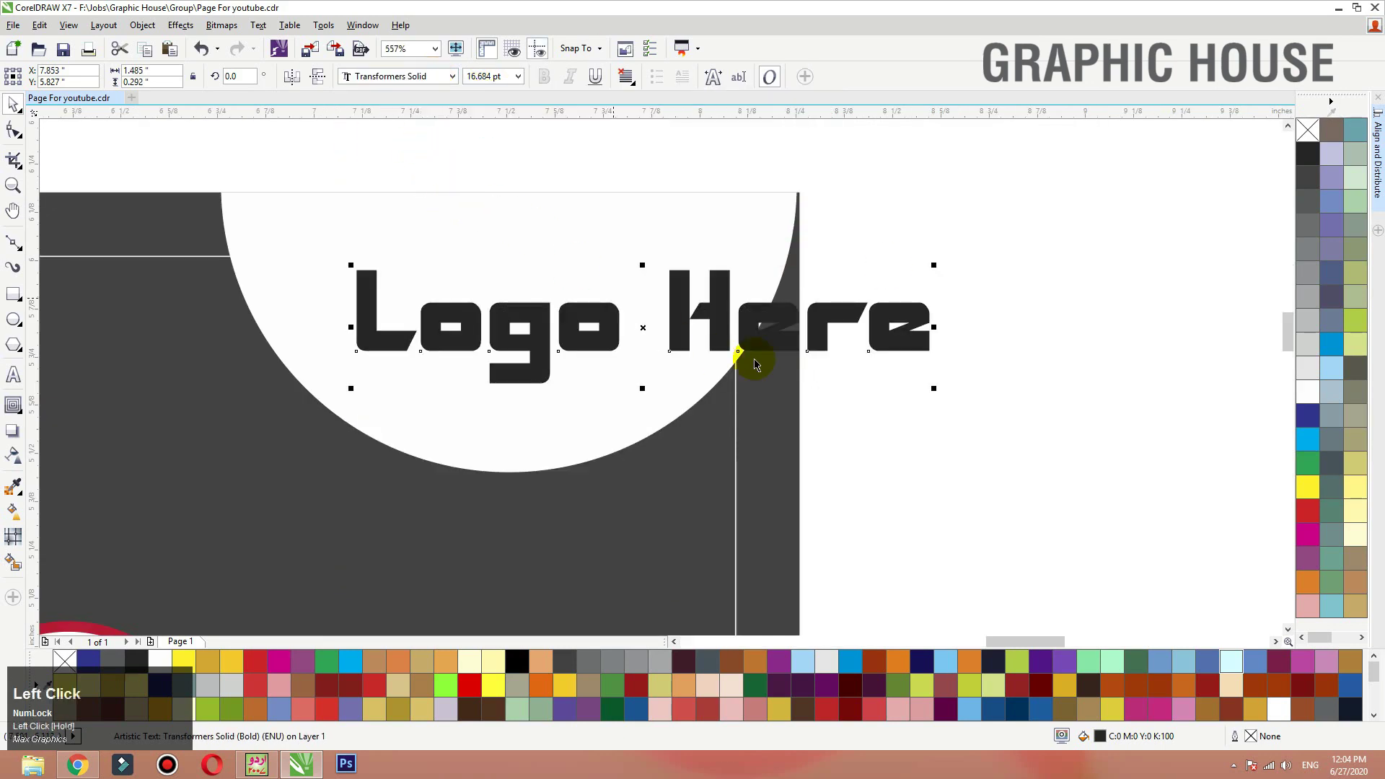
key("ctrl+z")
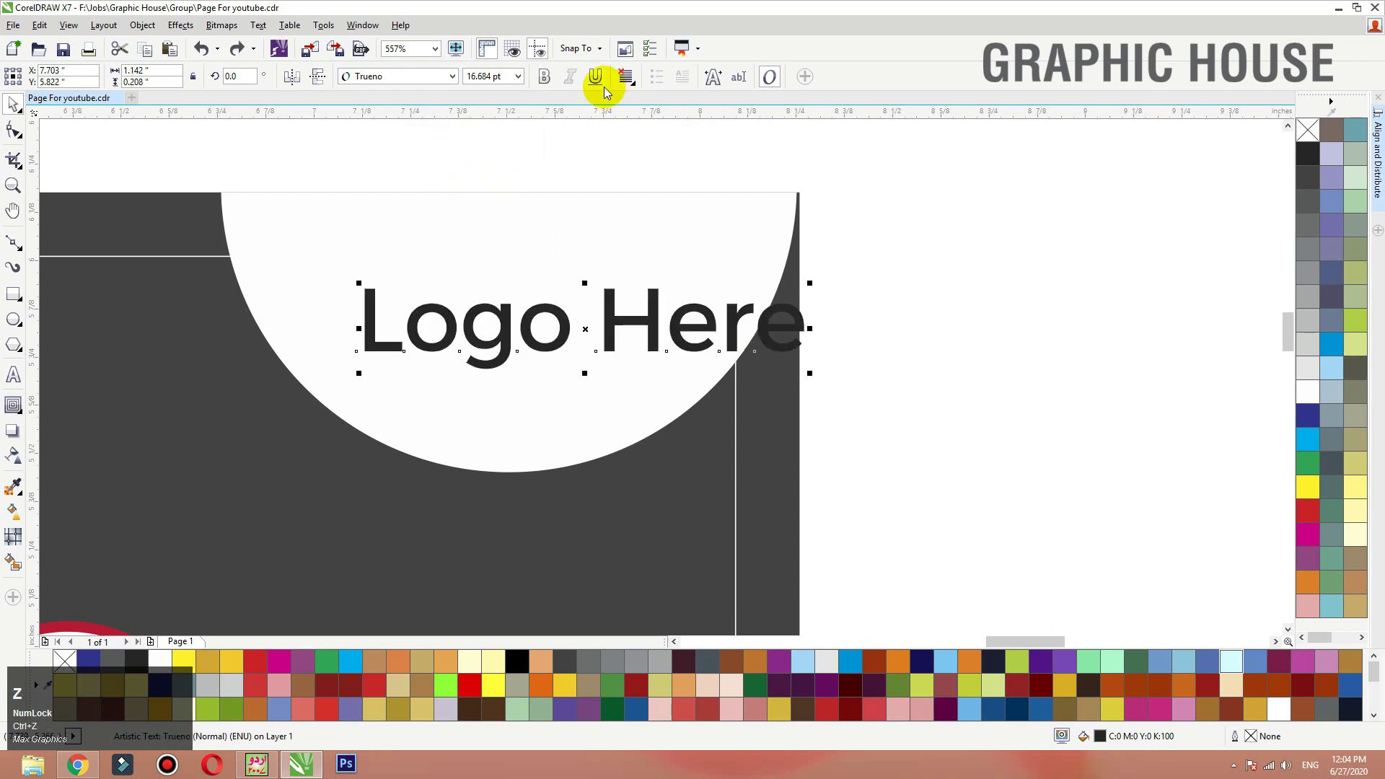
Step: Make the "Logo Here" text bold and red, C0 M100 Y100 K0, at about 0.94 inches wide inside the white circle
left_click(544, 76)
left_click_drag(815, 296, 617, 318)
left_click(833, 714)
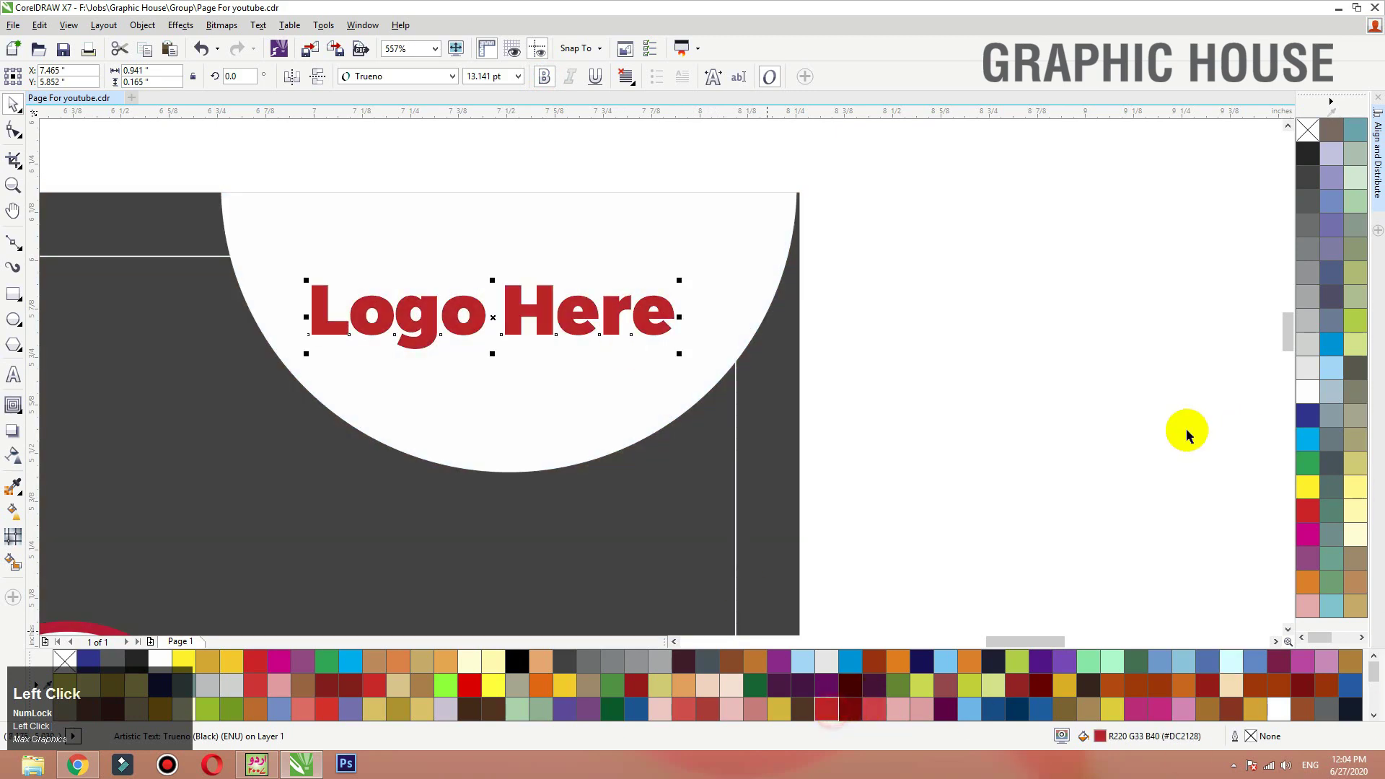
left_click(1309, 420)
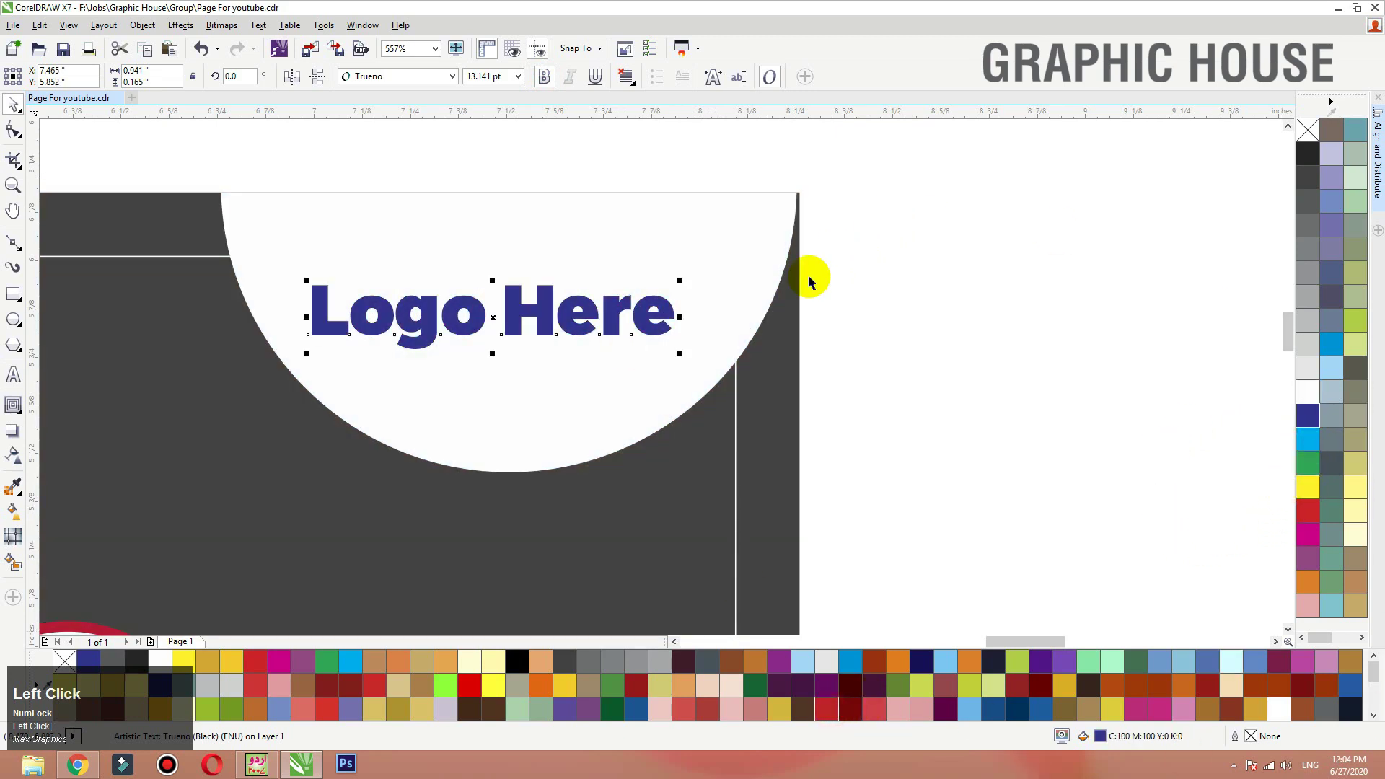
left_click(1309, 518)
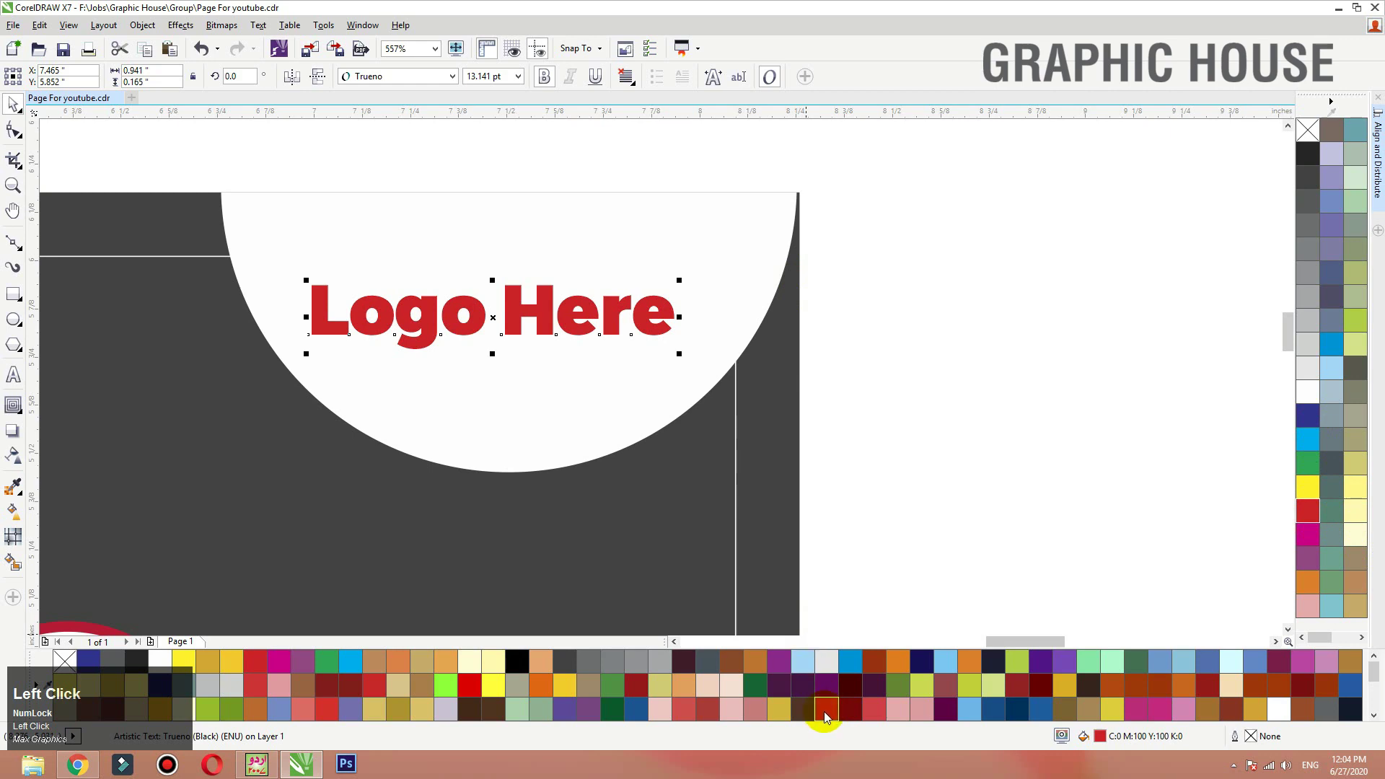
left_click(757, 396)
key("F3")
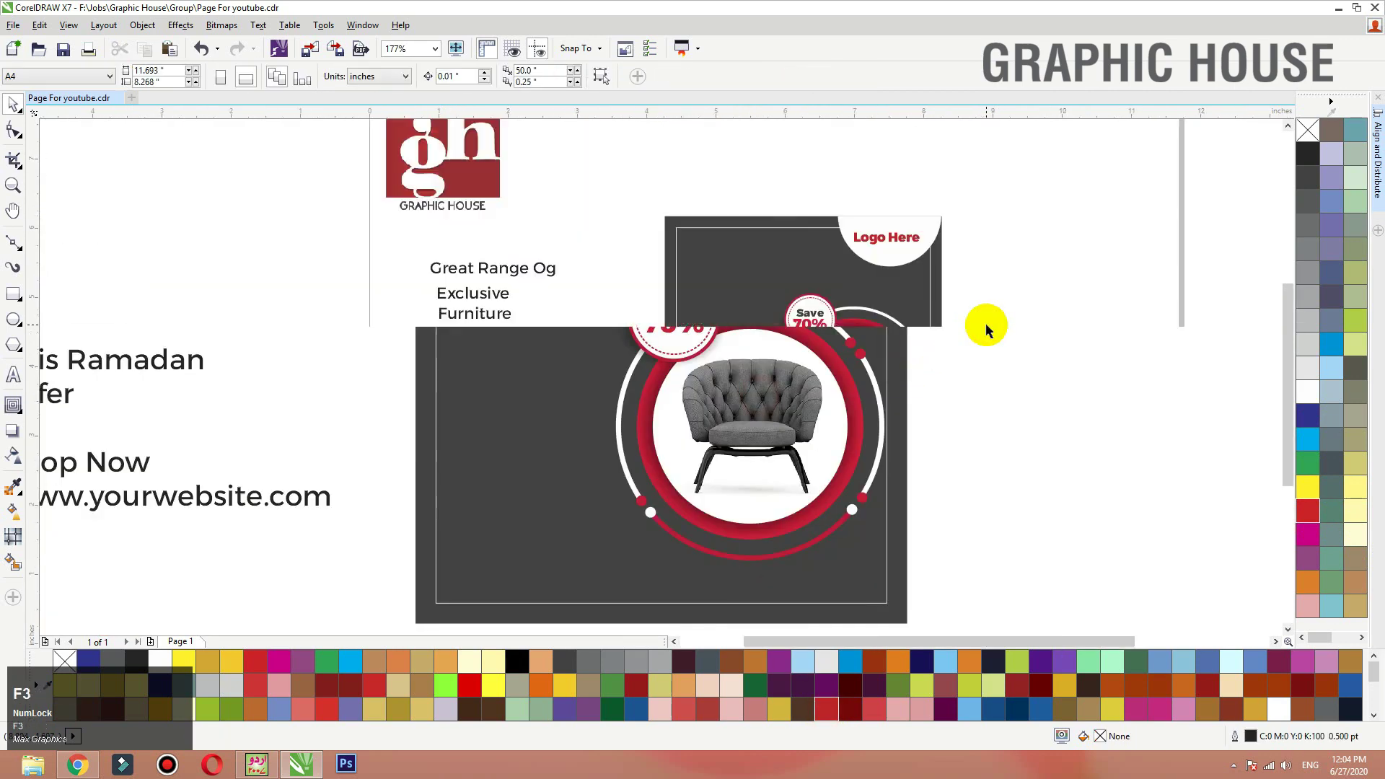
Step: Copy the clipped white circle to the dark square's lower-left corner within the PowerClip and enlarge it to about 1.77 inches
key("F2")
left_click_drag(984, 181, 404, 541)
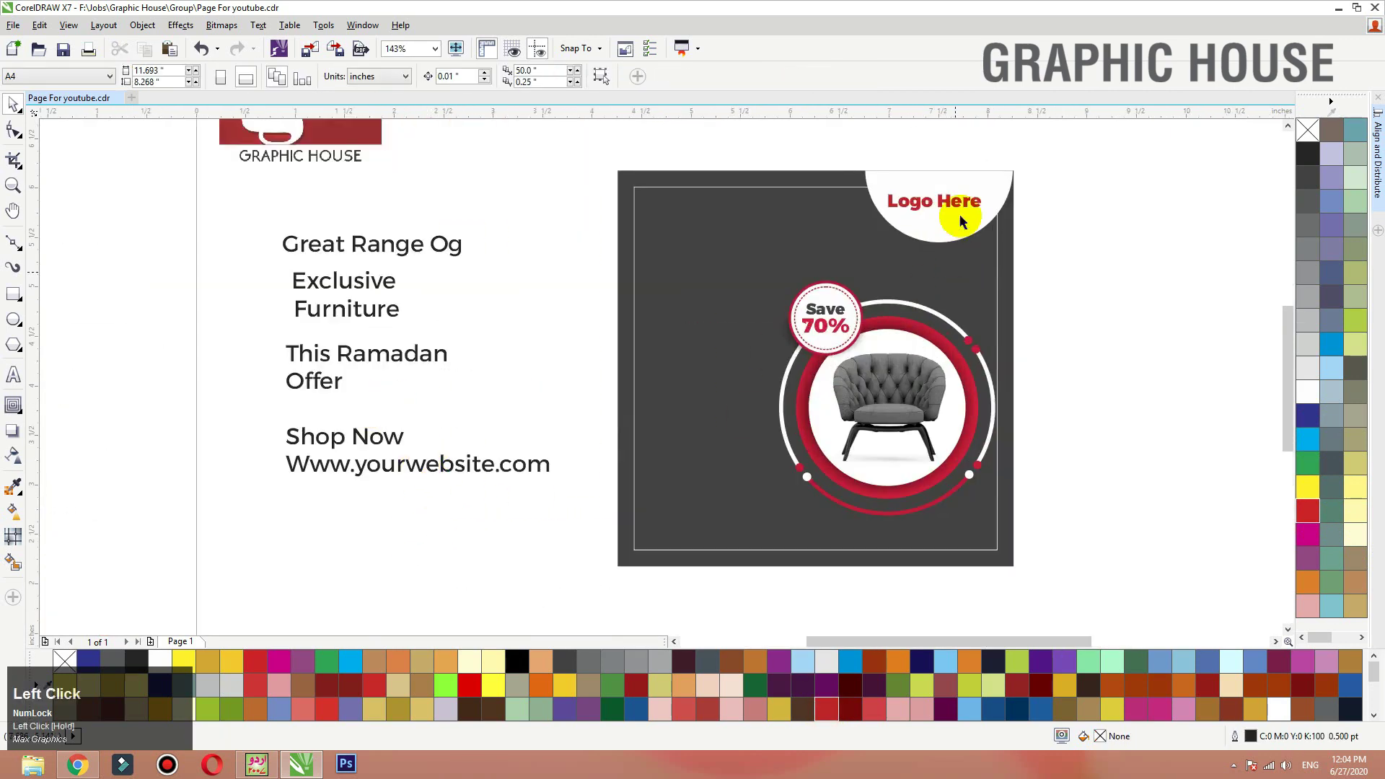
double_click(994, 184)
left_click_drag(992, 178, 719, 560)
right_click(766, 504)
left_click_drag(742, 470, 771, 441)
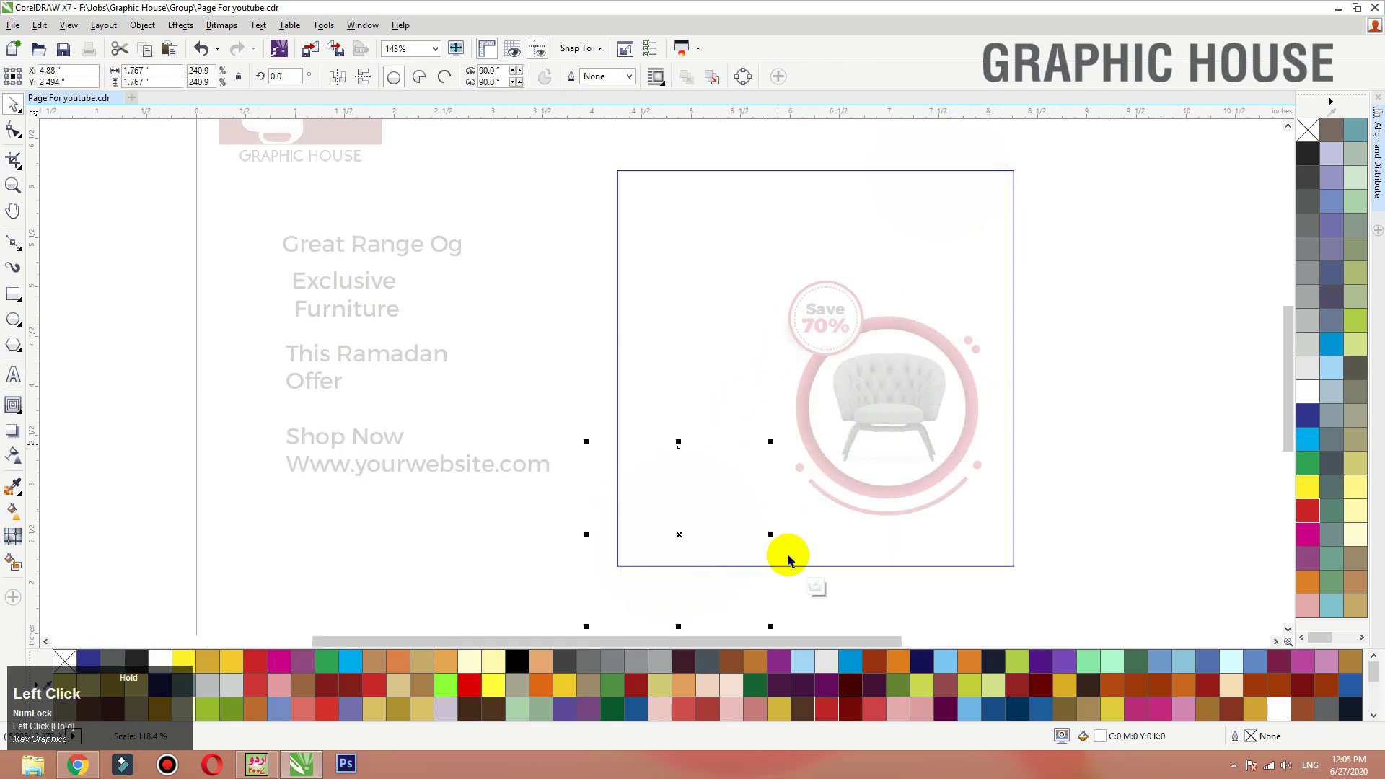
Step: Fill the copied corner circle with red C0 M100 Y80 K0 and finish editing the PowerClip
left_click(1307, 512)
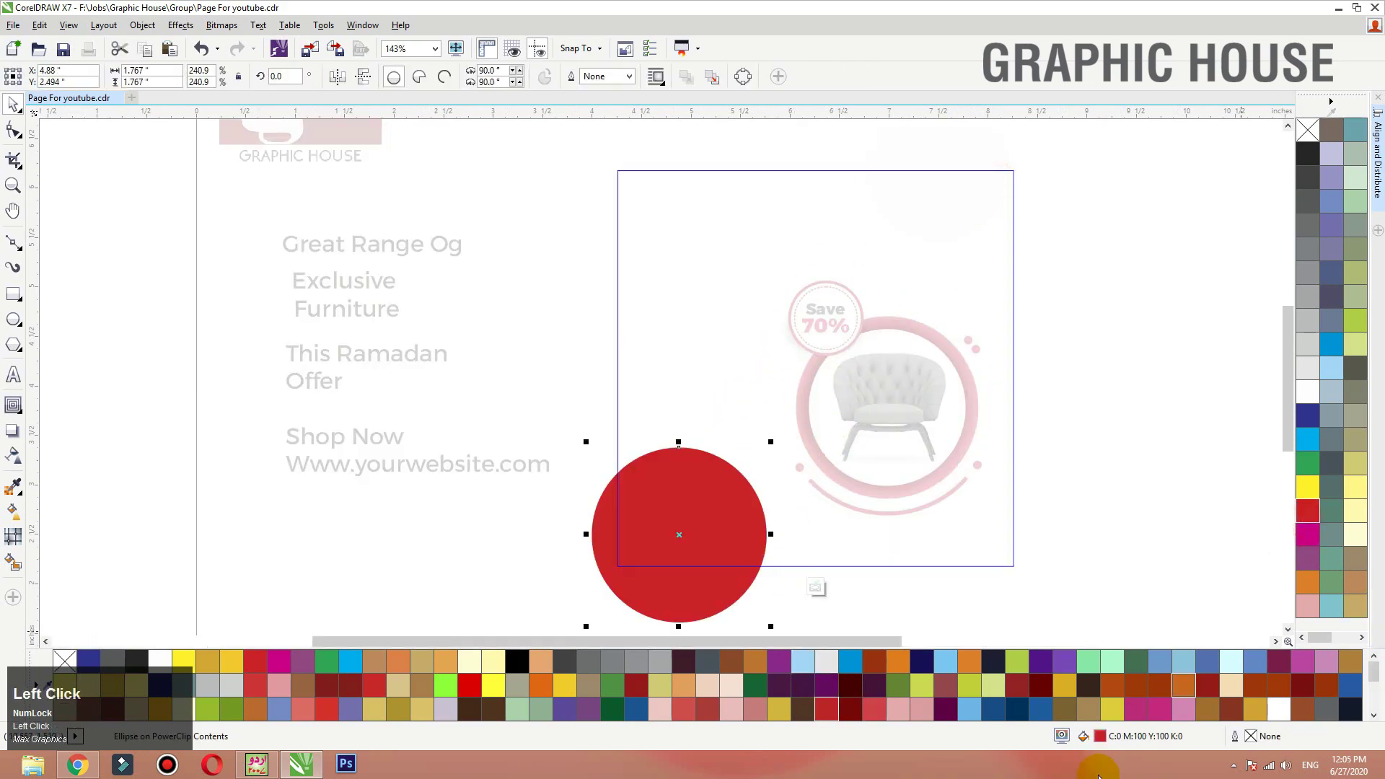
double_click(1098, 736)
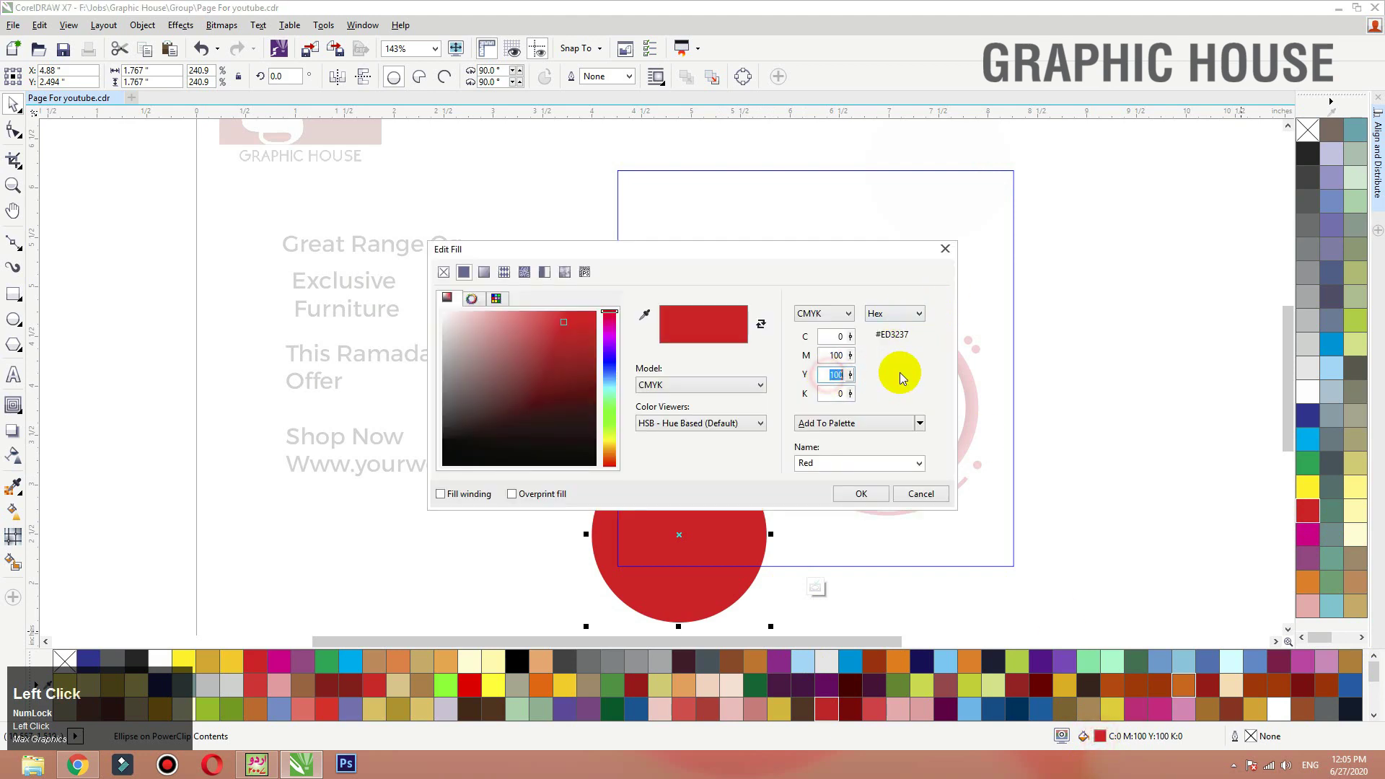
type("80")
key("Tab")
left_click(879, 422)
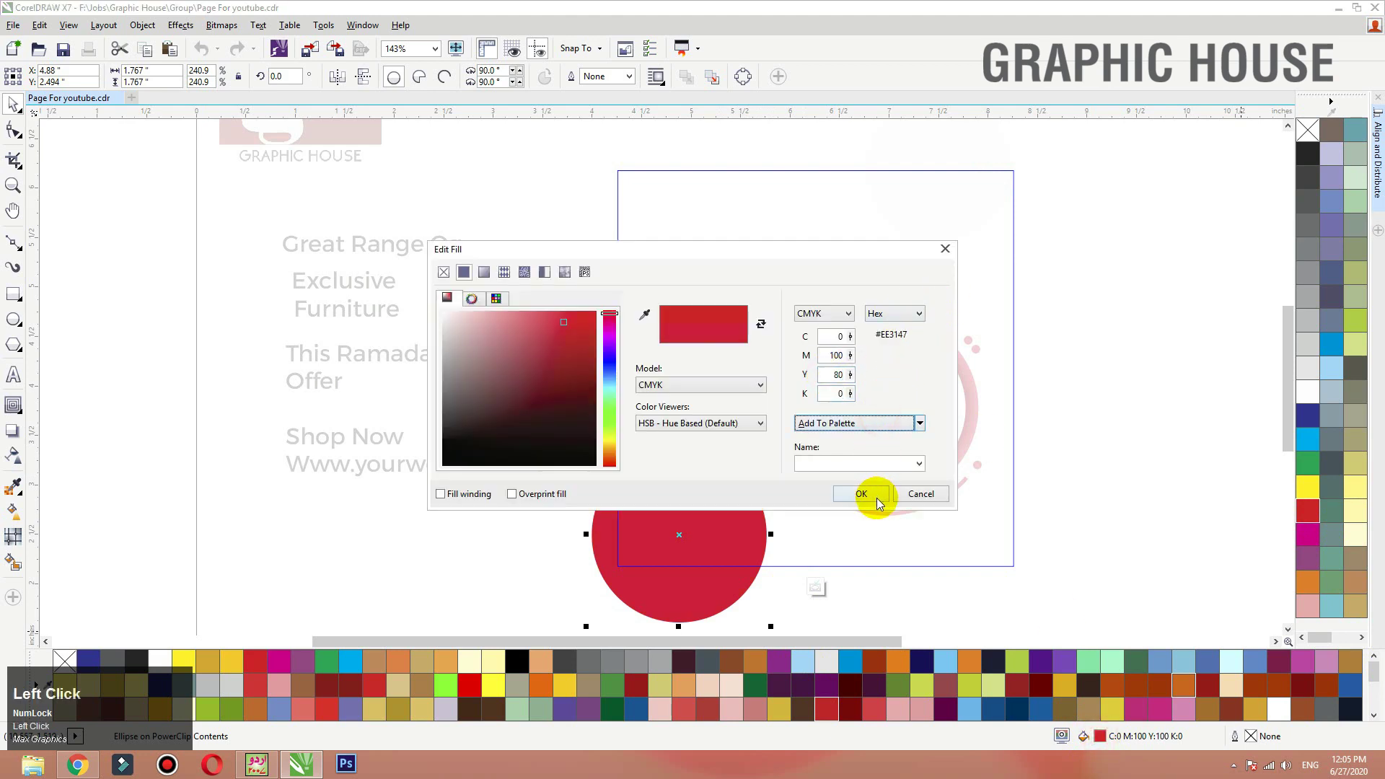
left_click(875, 497)
left_click(1118, 479, "ctrl")
Step: Shift the clipped red circle slightly and enlarge it to about 1.83 inches
key("F2")
left_click_drag(1137, 308, 419, 580)
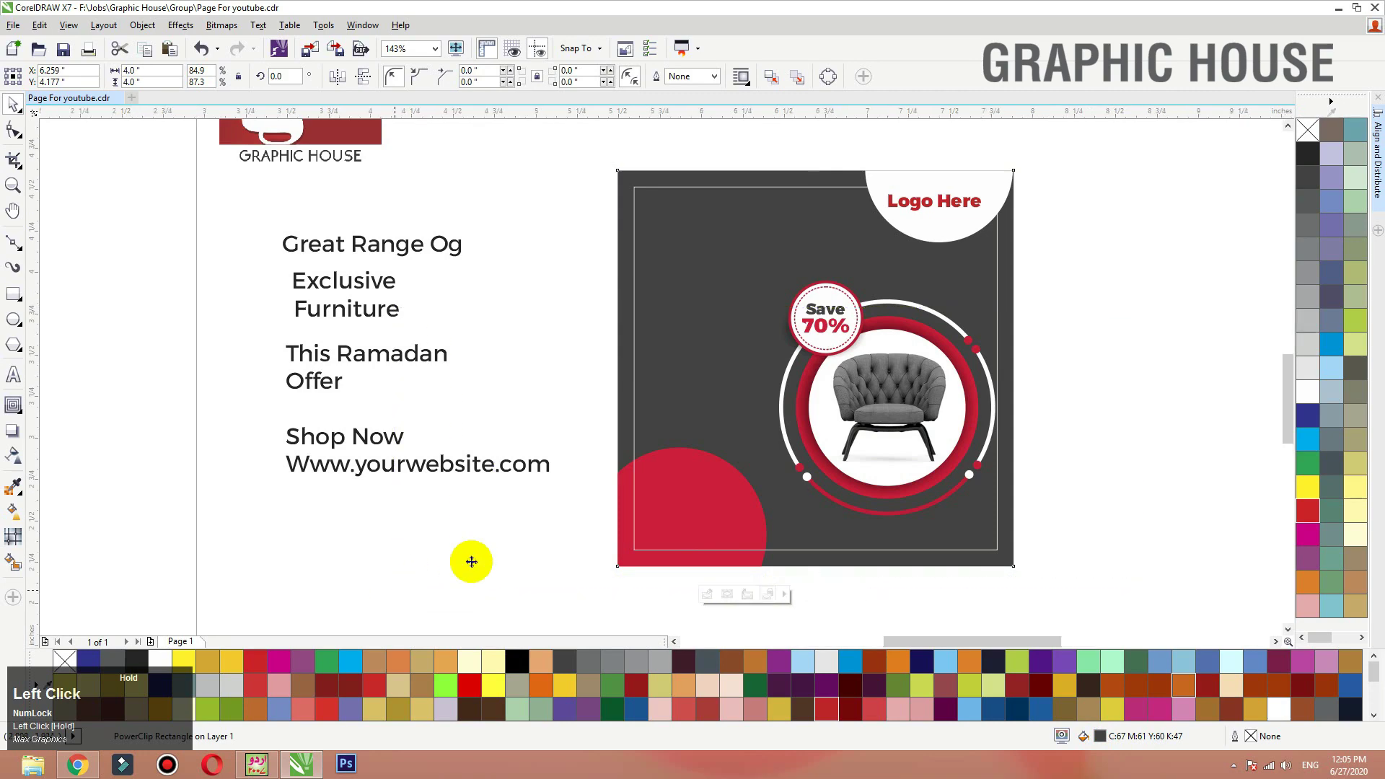
double_click(524, 560)
left_click_drag(524, 560, 531, 569)
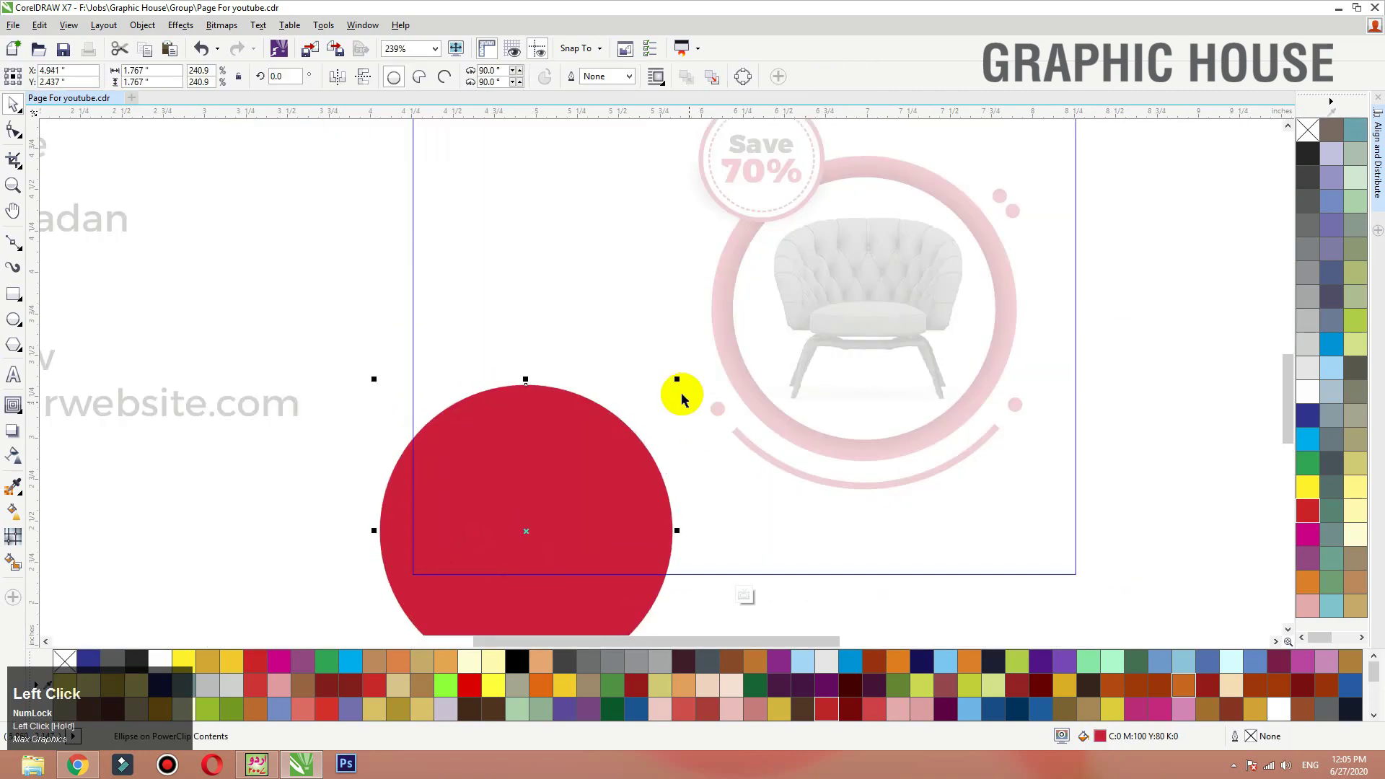
left_click_drag(680, 380, 690, 368)
left_click(374, 310, "ctrl")
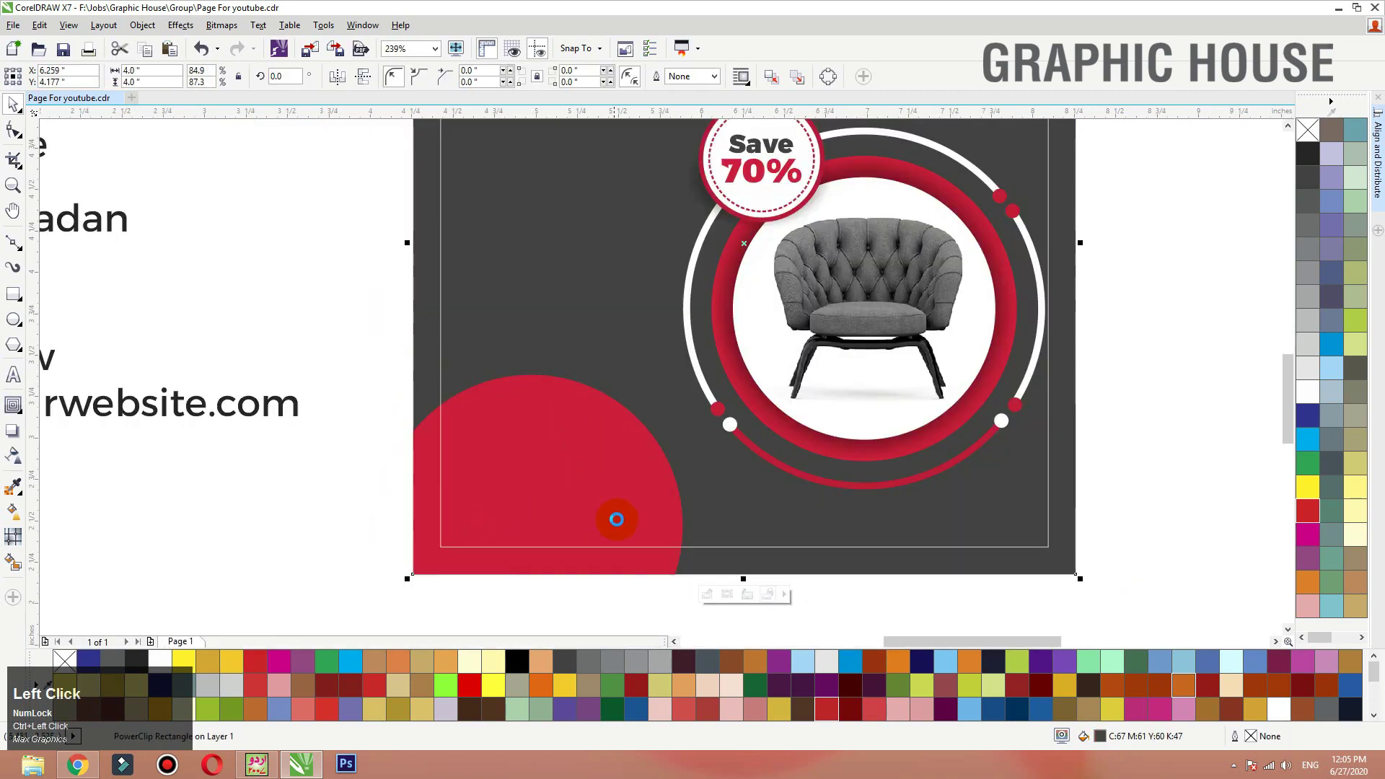
Step: Move the "Shop Now" and website address texts onto the red corner circle and bring them to the front
scroll(615, 519, "down", 2)
key("F2")
left_click_drag(882, 353, 503, 513)
left_click(271, 411)
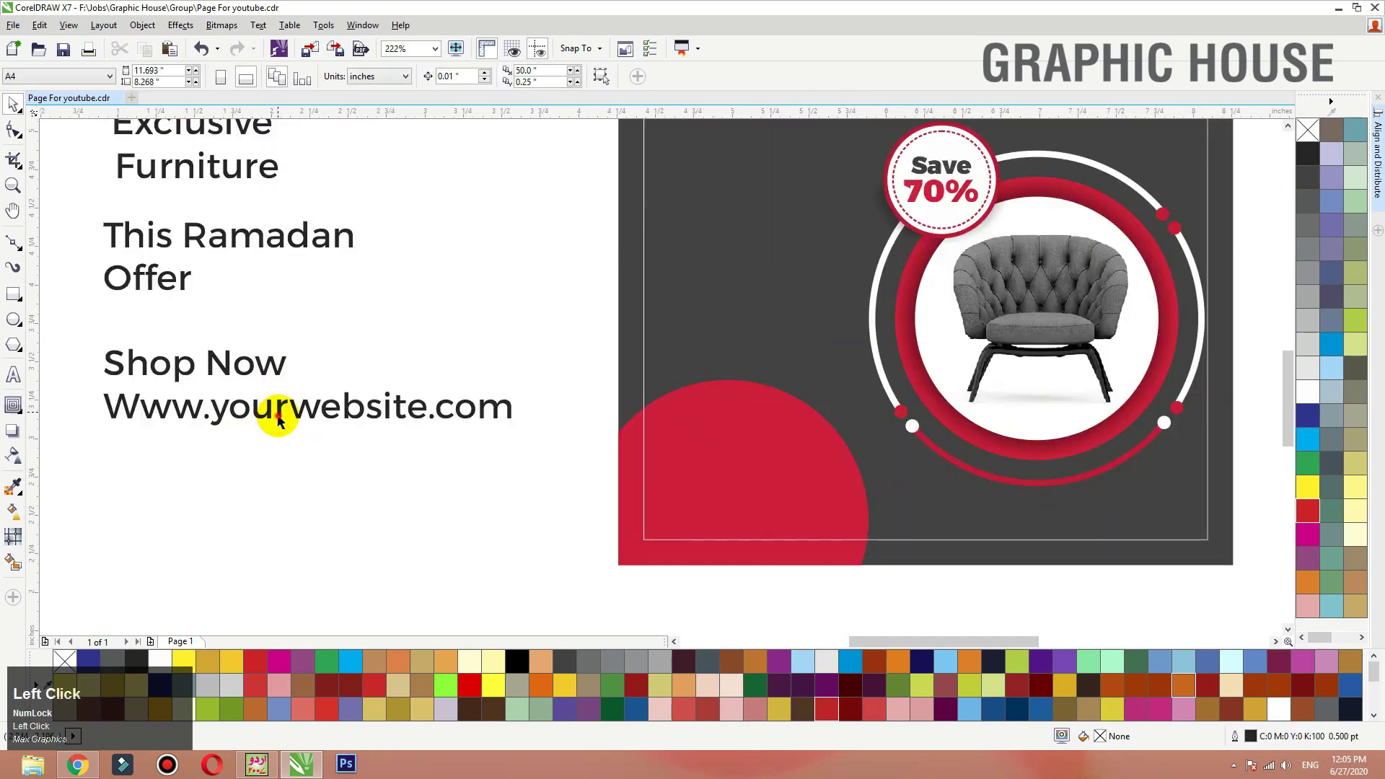
left_click(274, 375, "shift")
left_click_drag(318, 374, 855, 481)
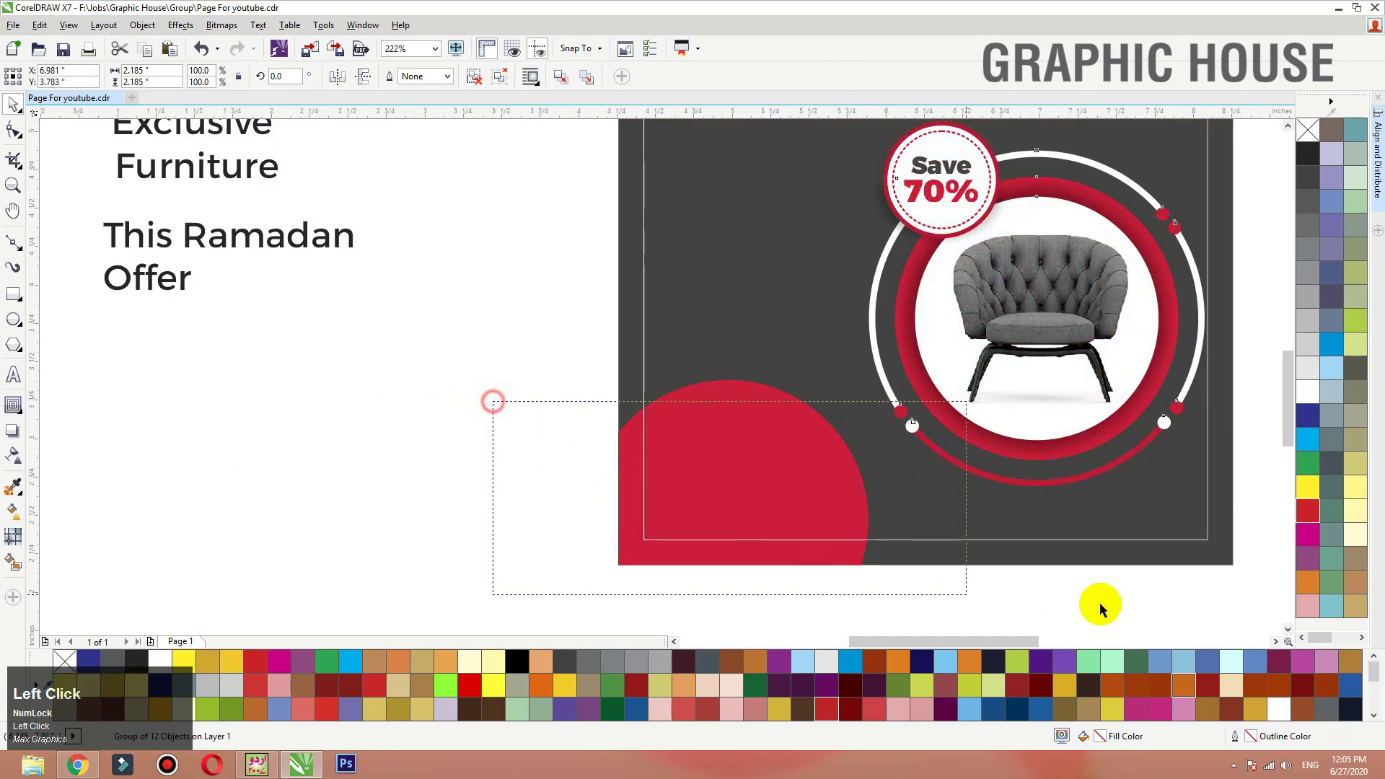
key("shift+Page_Up")
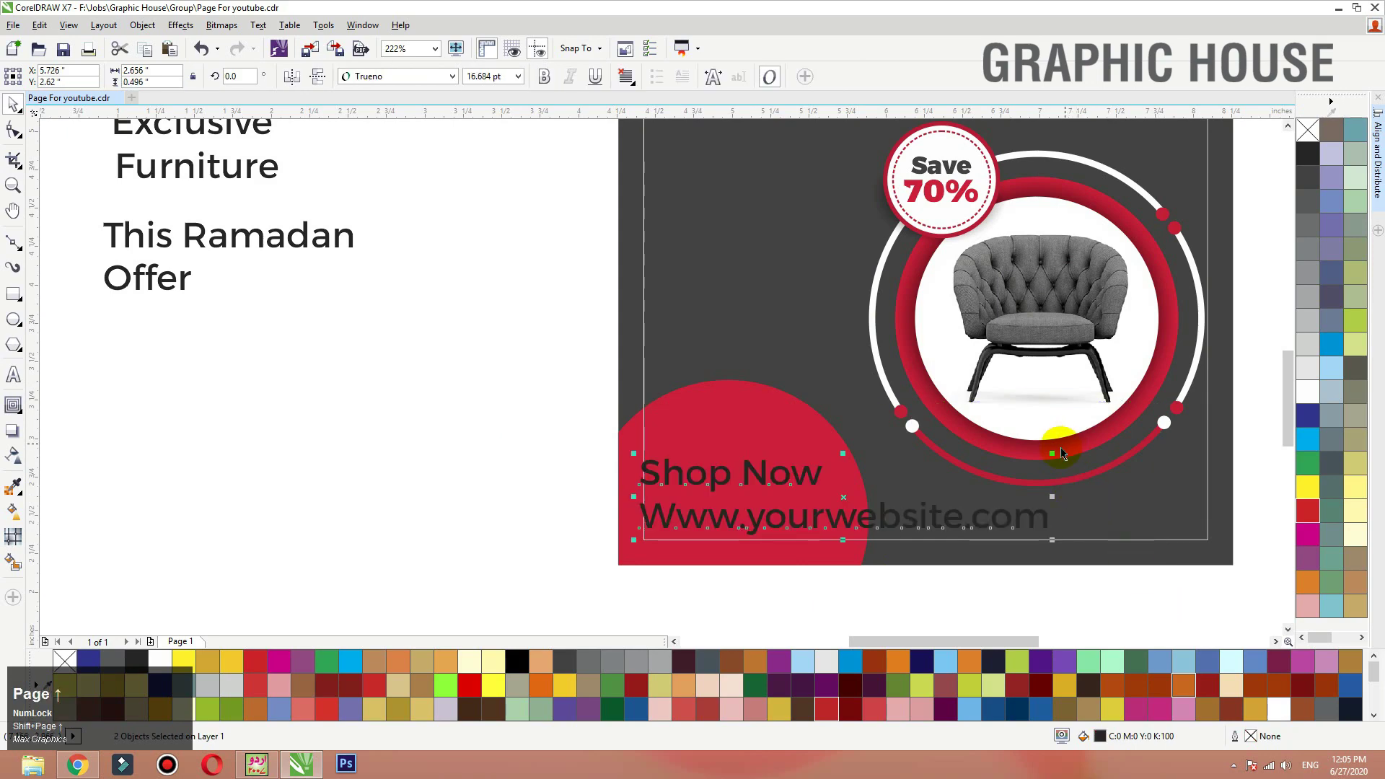
Step: Shrink the "Shop Now" and website texts to about 1.47 inches wide and fill them white
left_click_drag(1047, 457, 871, 456)
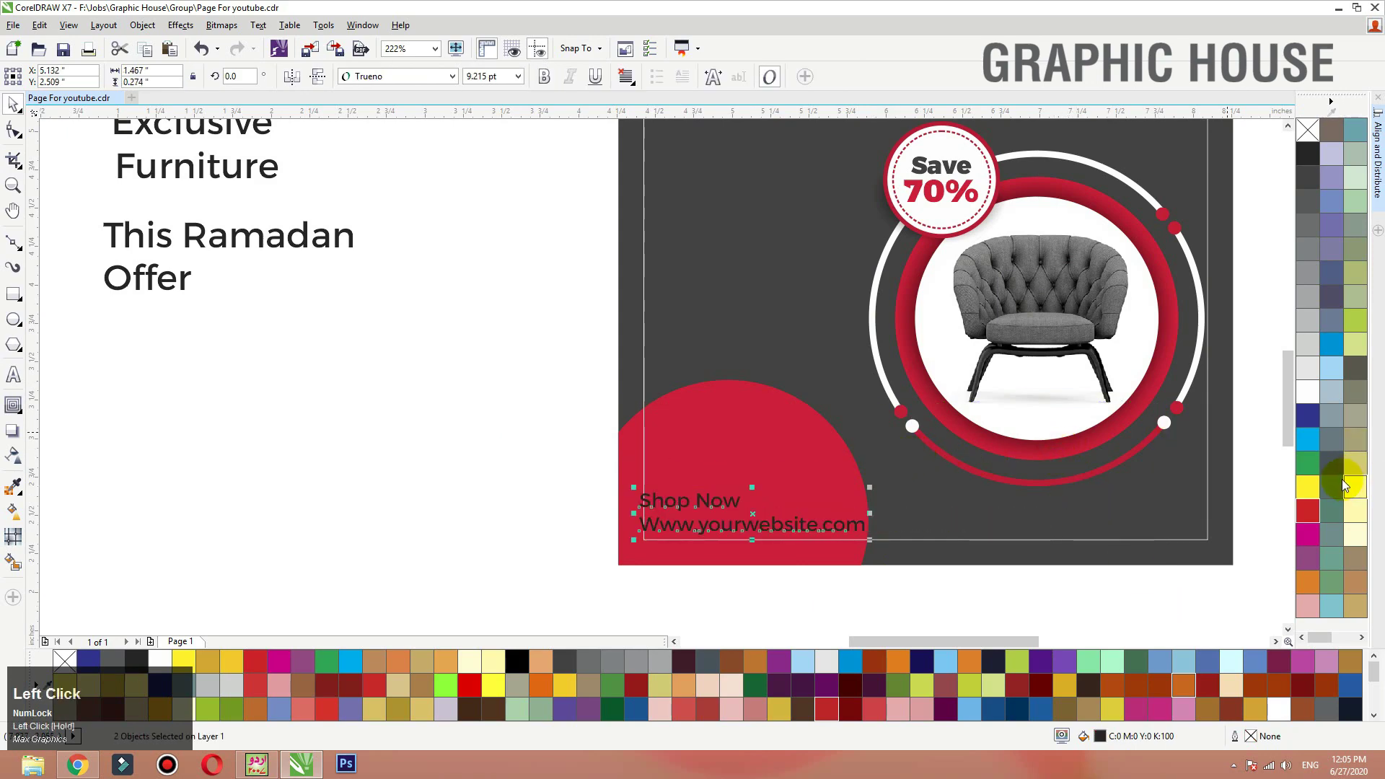
left_click(1307, 392)
Step: Move the "Great Range Og", "Exclusive Furniture" and "This Ramadan Offer" texts onto the dark square's upper left and bring them to the front
scroll(404, 458, "down", 4)
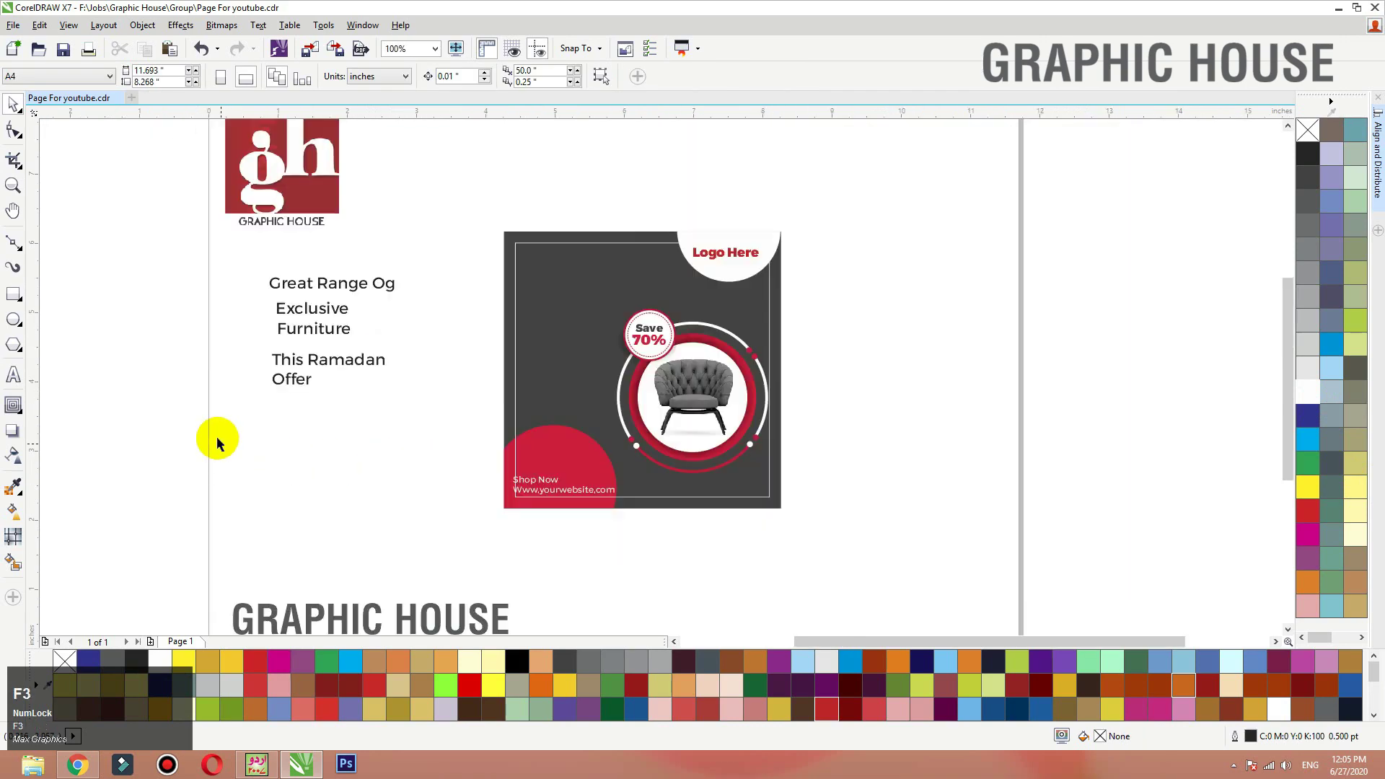
left_click_drag(217, 438, 641, 270)
key("shift+Page_Up")
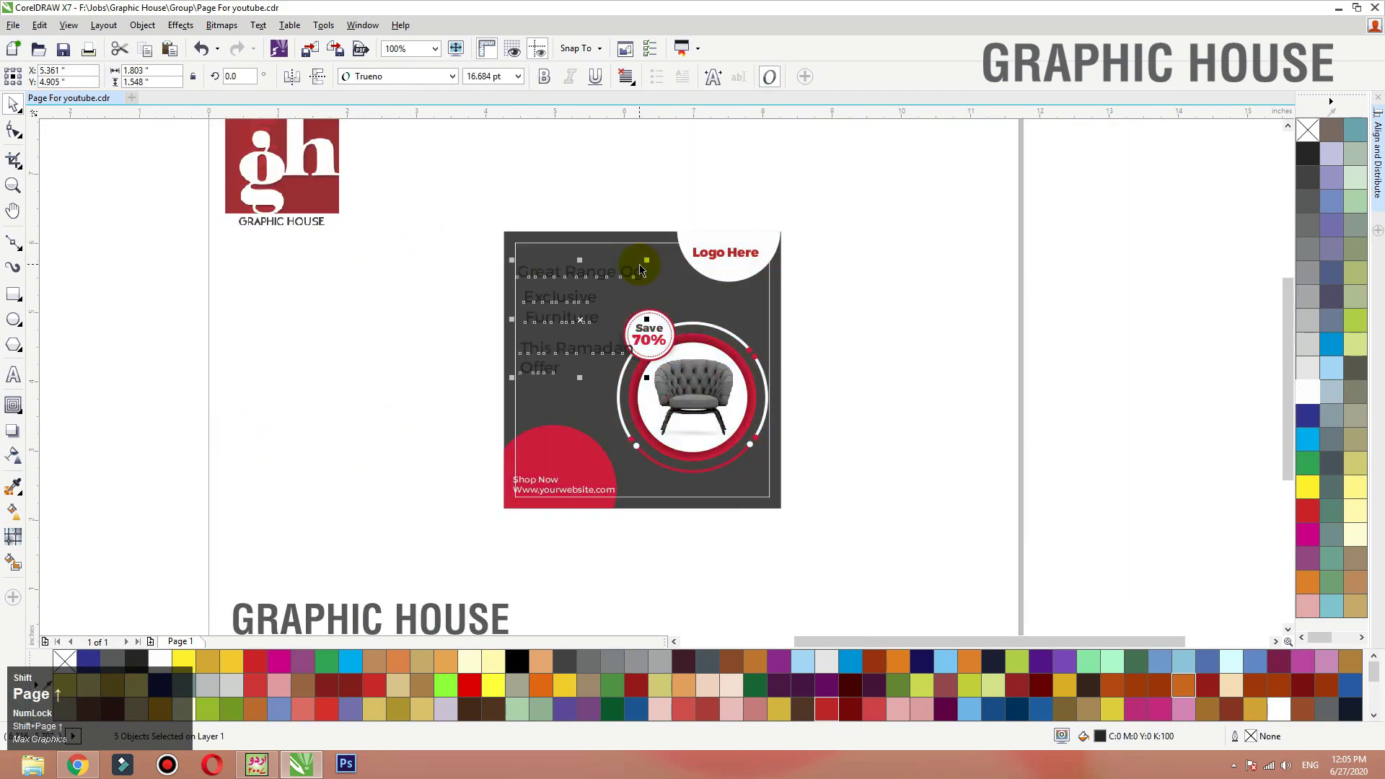
left_click(774, 306)
key("shift+F2")
left_click(1002, 315)
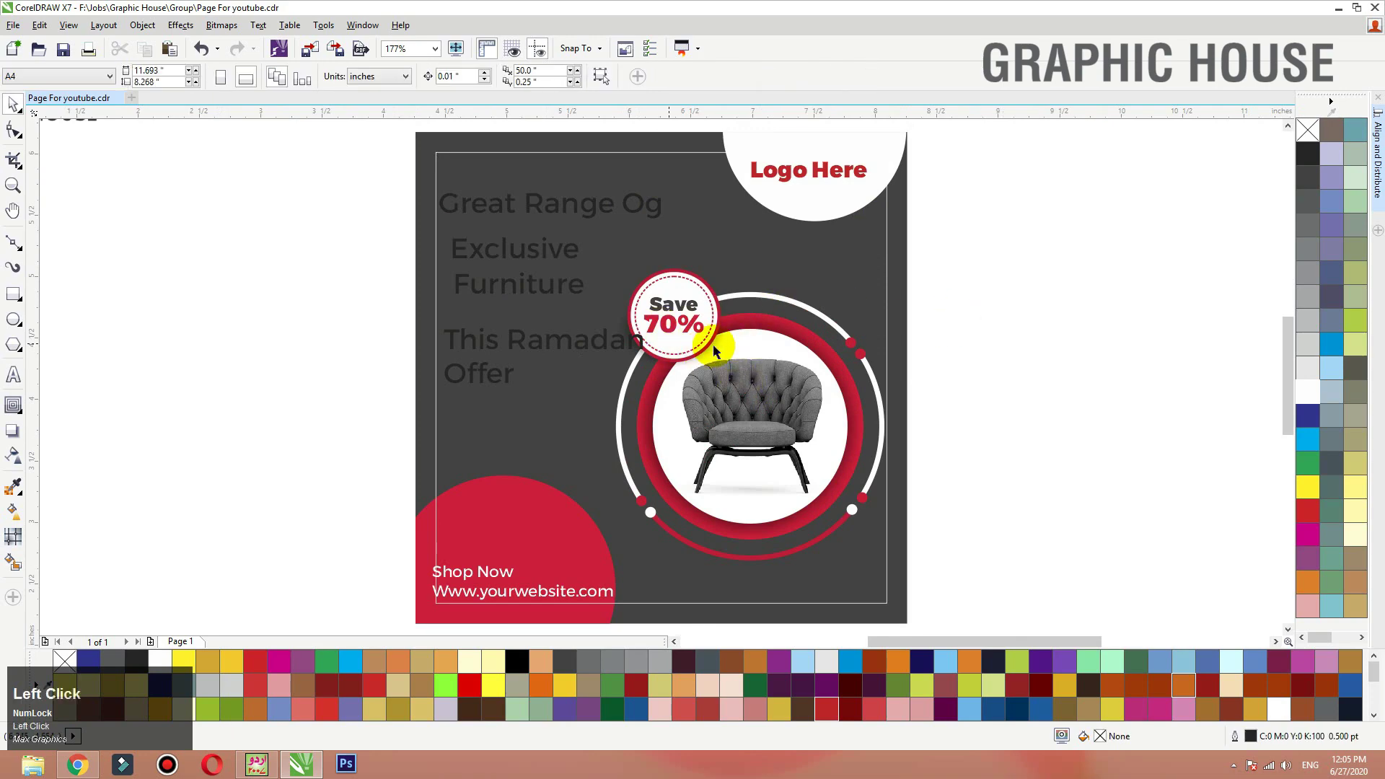
Step: Change the square background's fill to a dark warm grey, C62 M69 Y59 K54
left_click(902, 505)
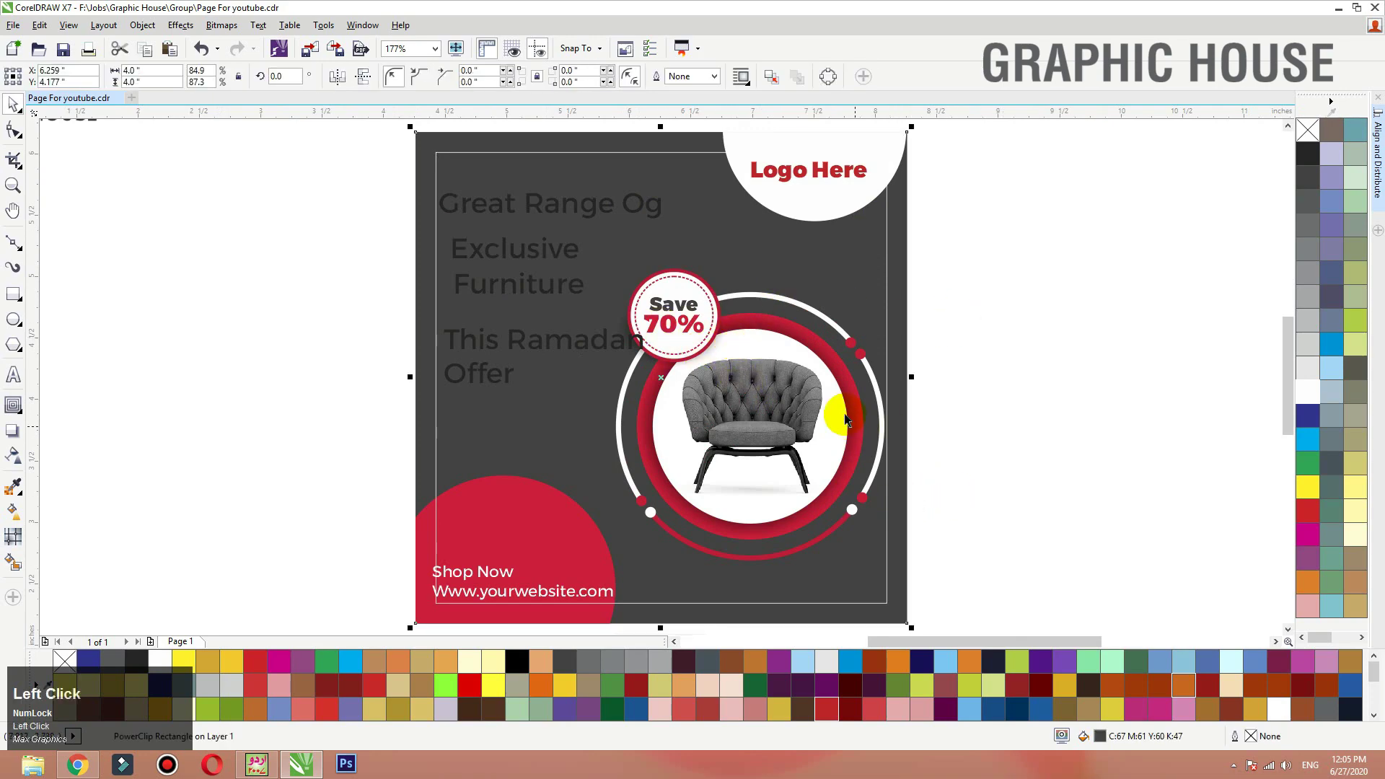
left_click(1306, 177)
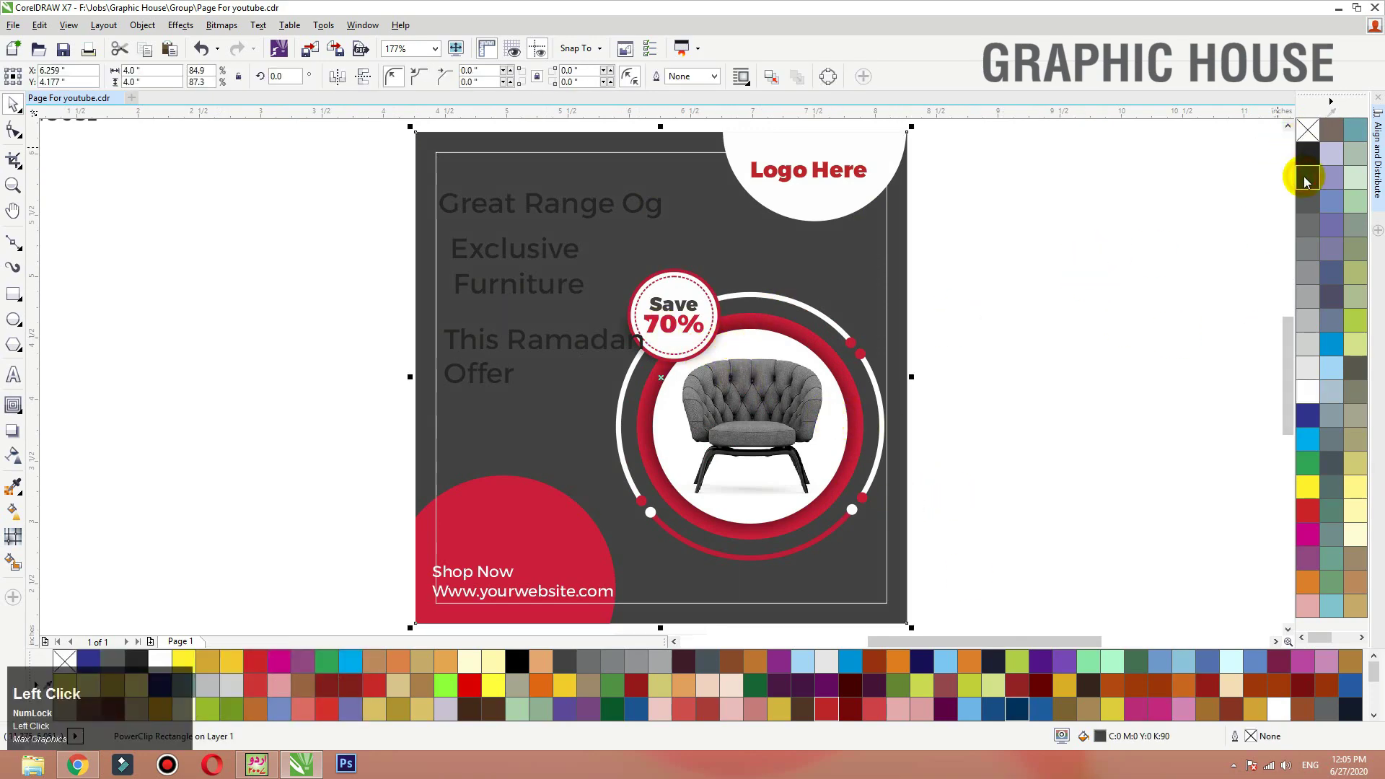
left_click(1309, 163)
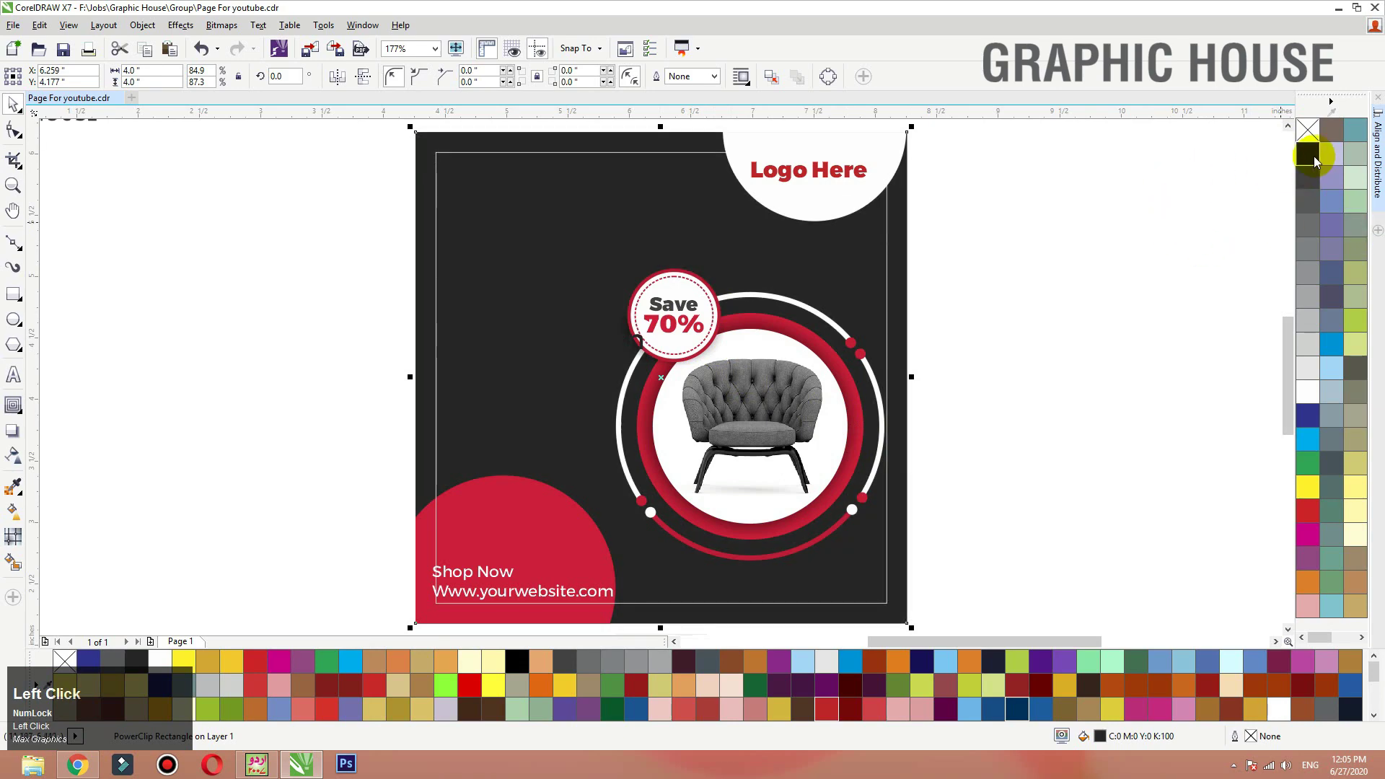
double_click(1101, 736)
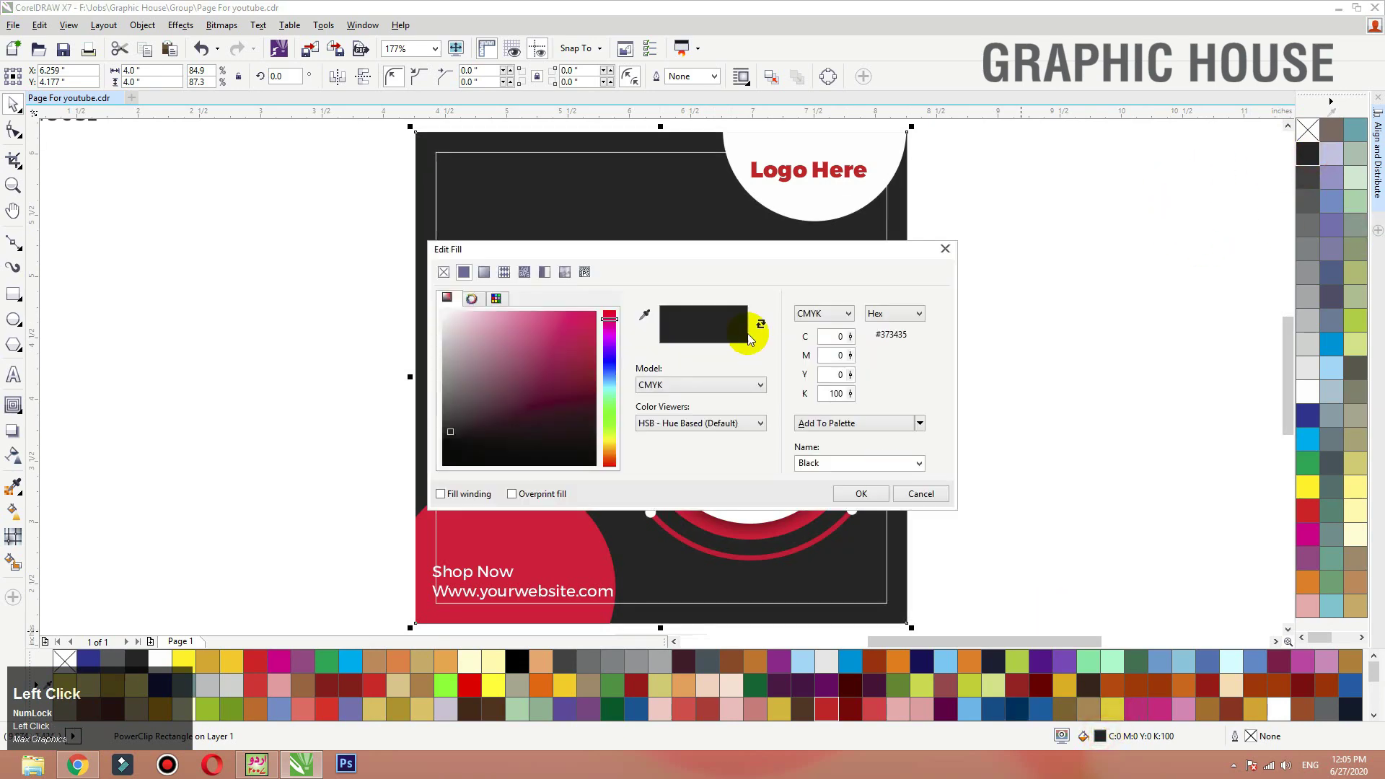
left_click_drag(761, 254, 869, 228)
left_click_drag(1054, 144, 1063, 96)
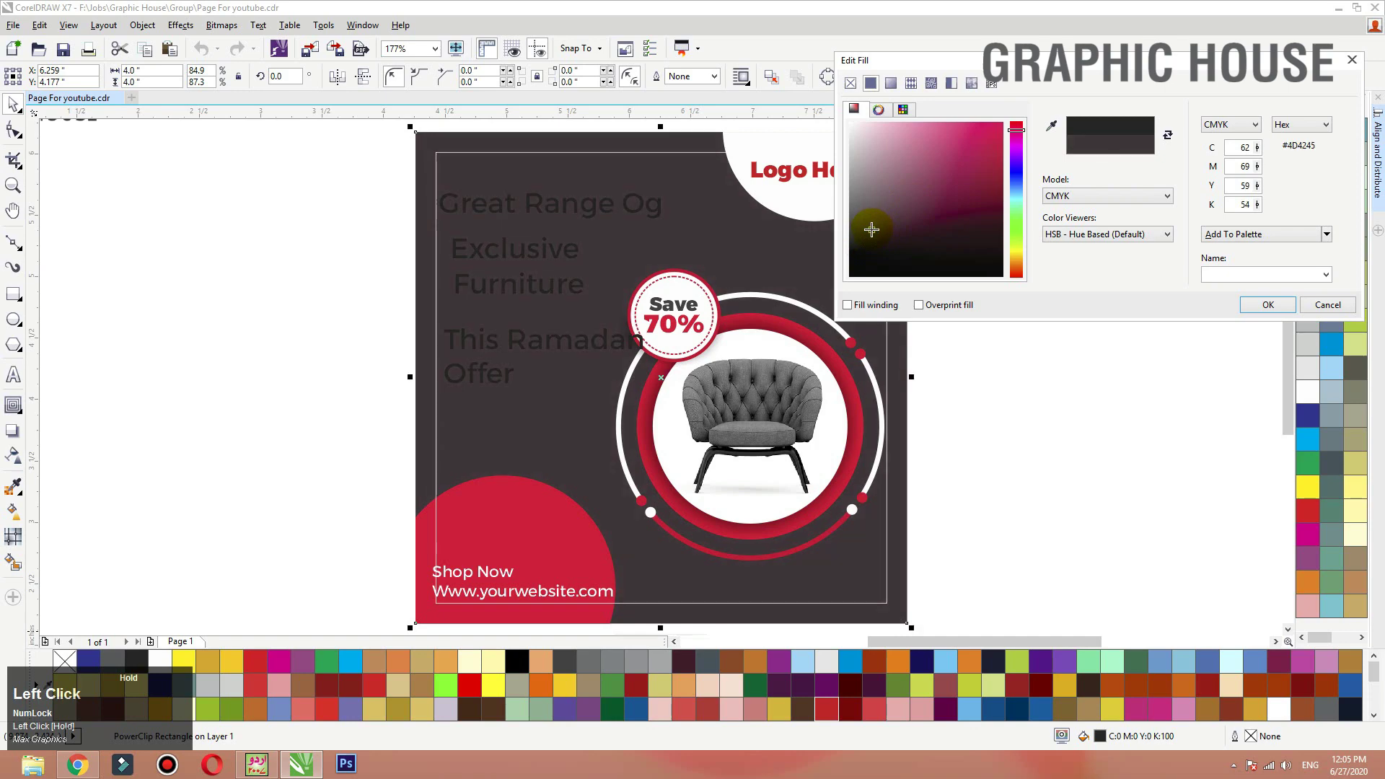
left_click(1269, 303)
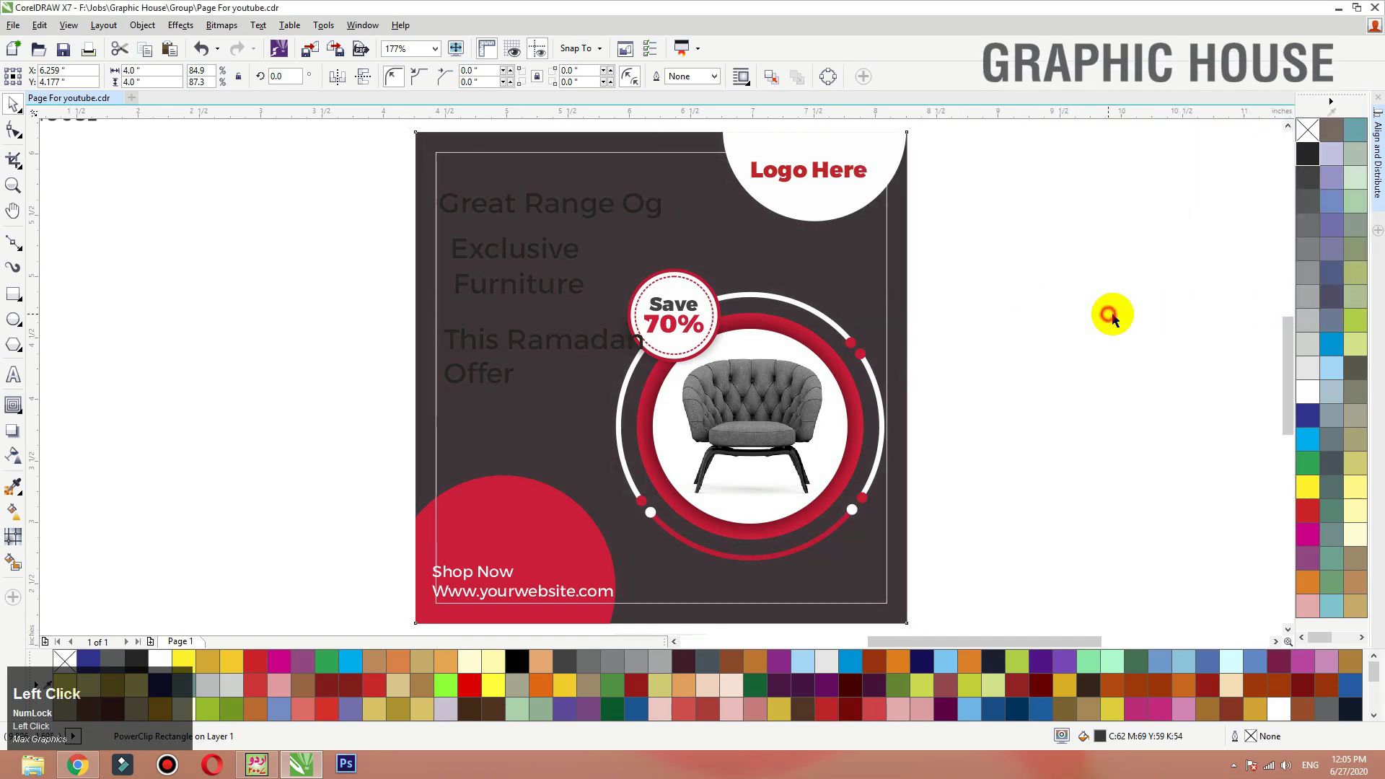
left_click(1283, 313)
Step: Shrink the headline and Ramadan offer texts slightly and fill them white
left_click(518, 377)
left_click_drag(397, 419, 562, 207)
left_click(1308, 392)
Step: Center the clipped red circle on the square's lower-left corner and enlarge it to form a larger quarter circle
left_click(503, 584)
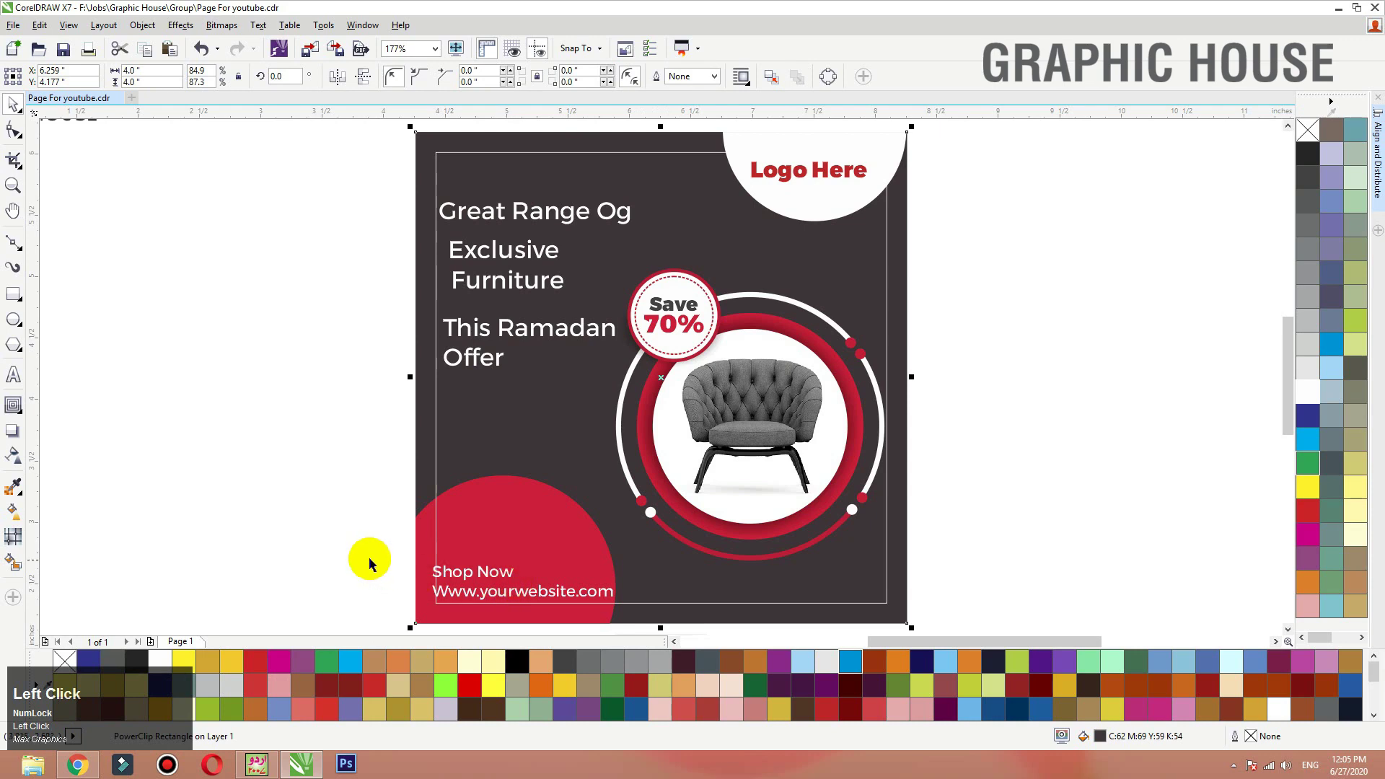
key("Home")
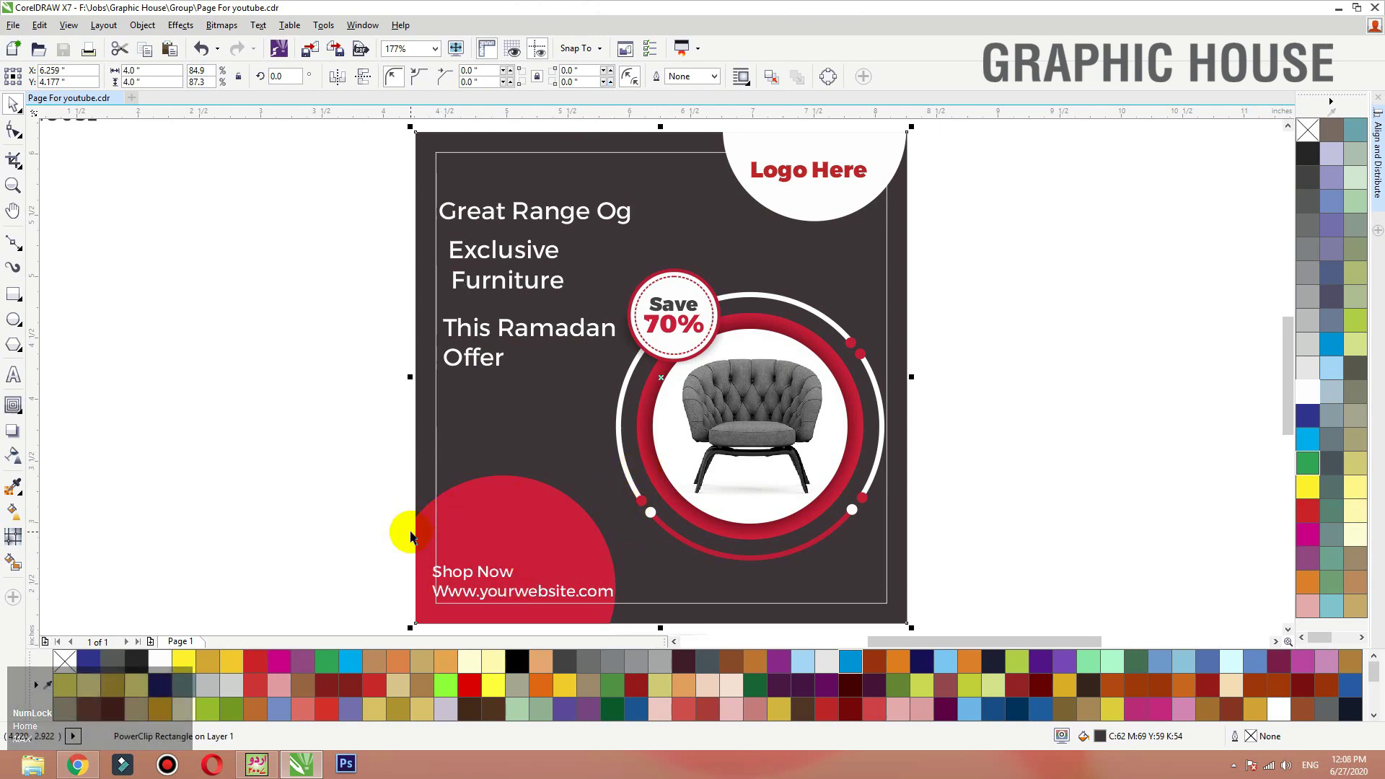
key("F2")
left_click_drag(367, 464, 741, 696)
left_click(463, 433, "ctrl")
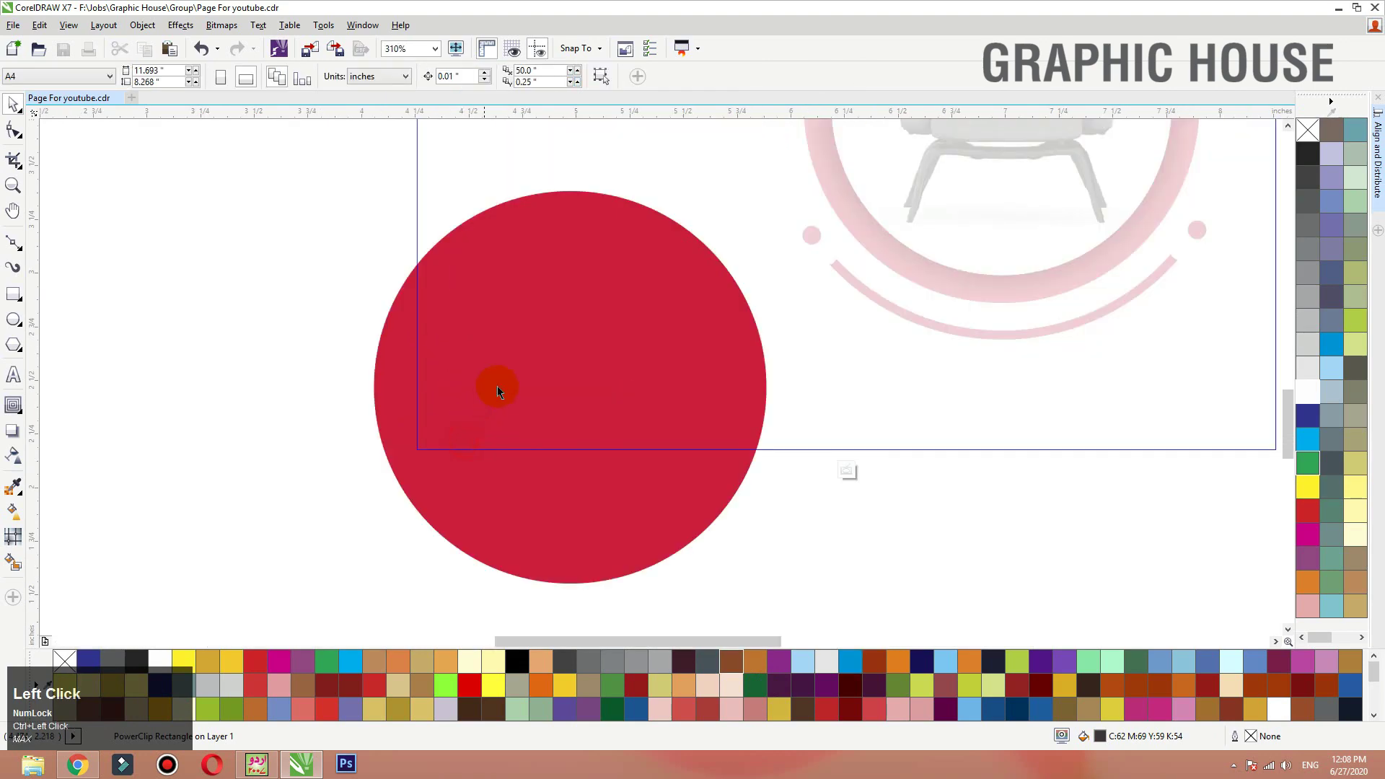
left_click_drag(495, 387, 417, 447)
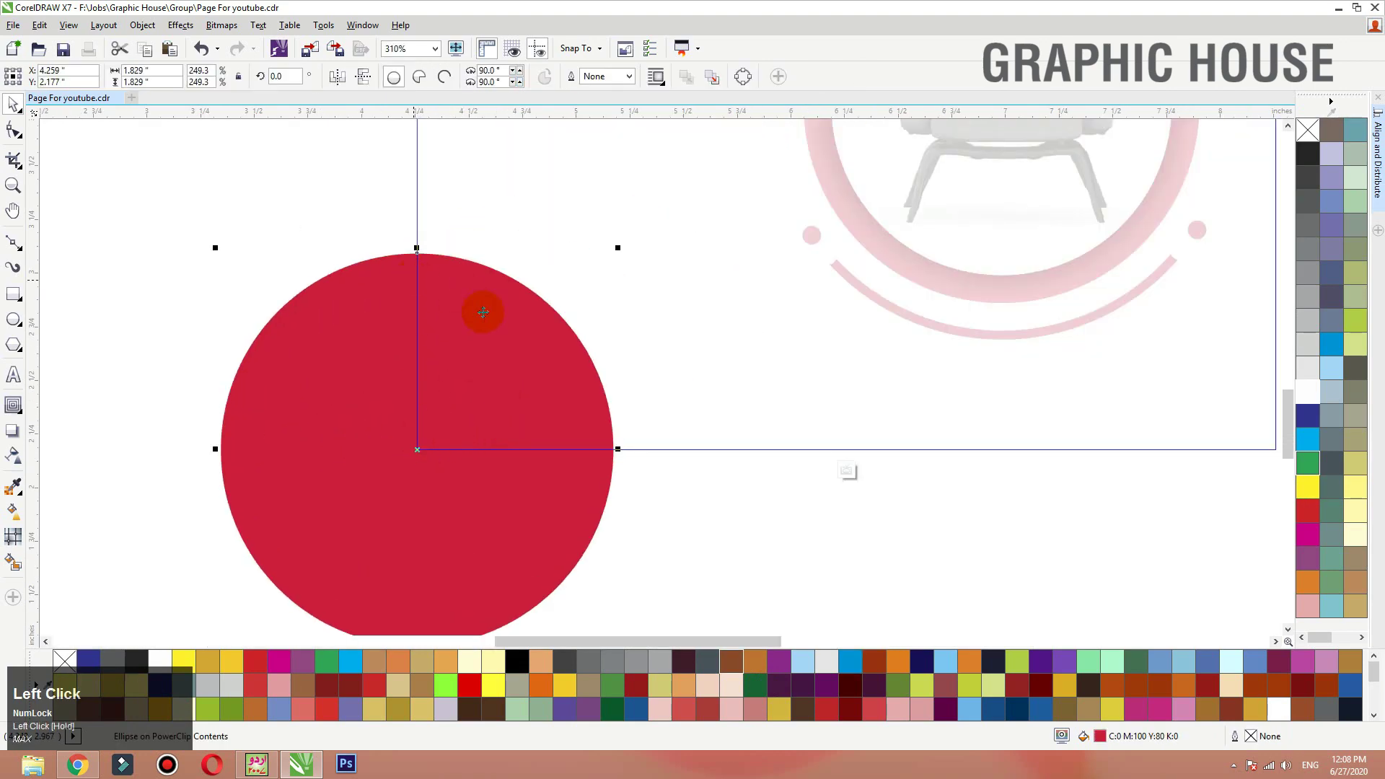
left_click_drag(616, 250, 669, 195)
left_click(681, 521, "ctrl")
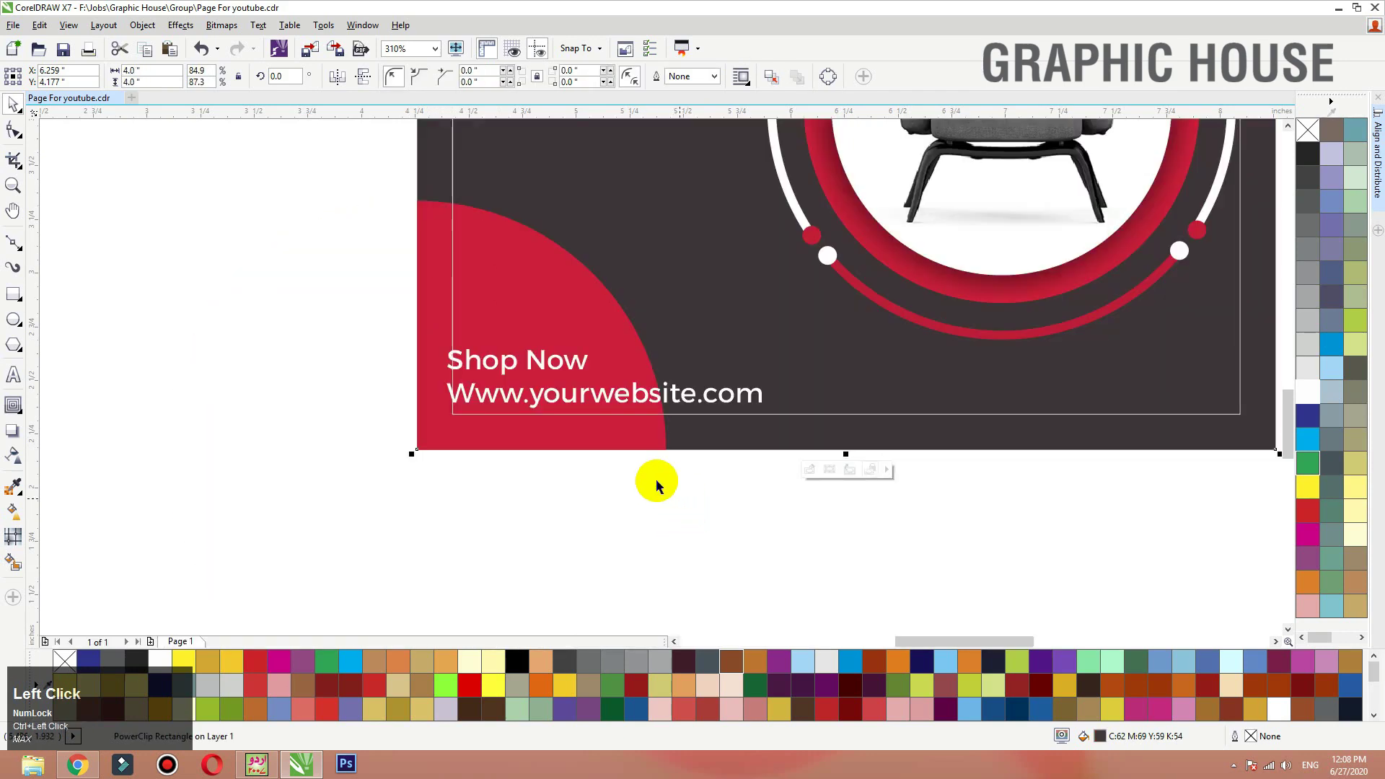
Step: Shrink the website address text to about 1.31 inches wide and place it inside the thin frame's lower-left corner
left_click(652, 398)
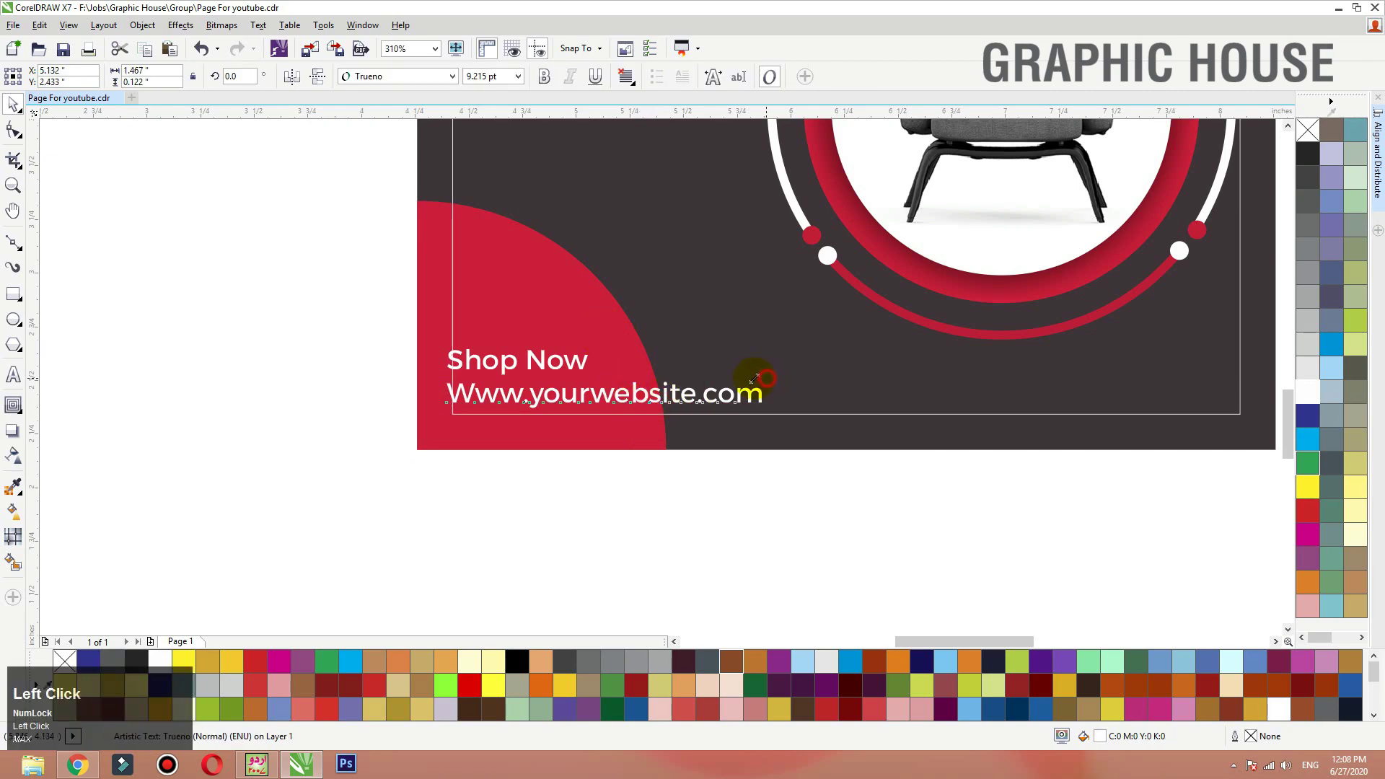
left_click_drag(754, 379, 727, 377)
left_click_drag(647, 397, 649, 402)
left_click_drag(644, 400, 650, 405)
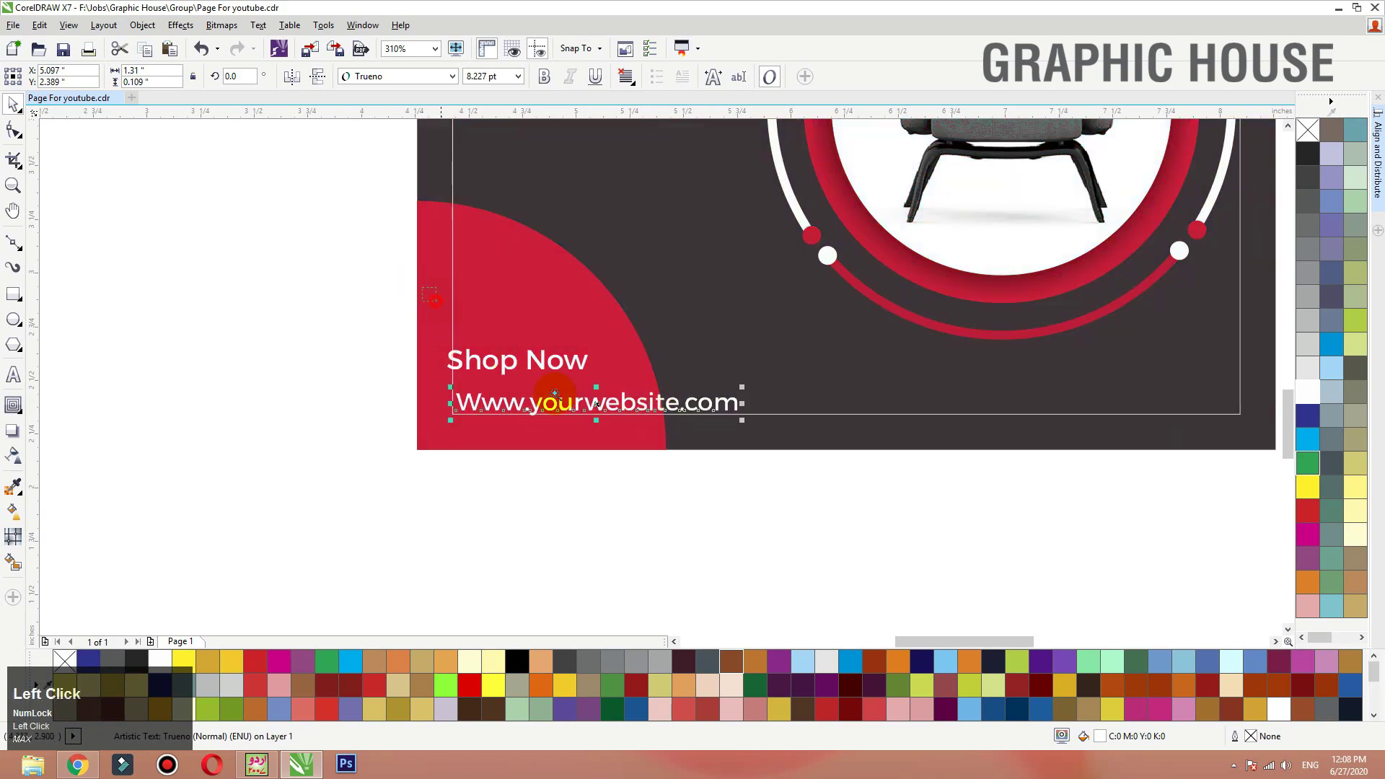
Step: Draw a rectangle about 1.19 by 0.19 inches over "Shop Now" and fully round its corners to a radius of about 0.097 inches
scroll(767, 393, "up", 3)
left_click(13, 292)
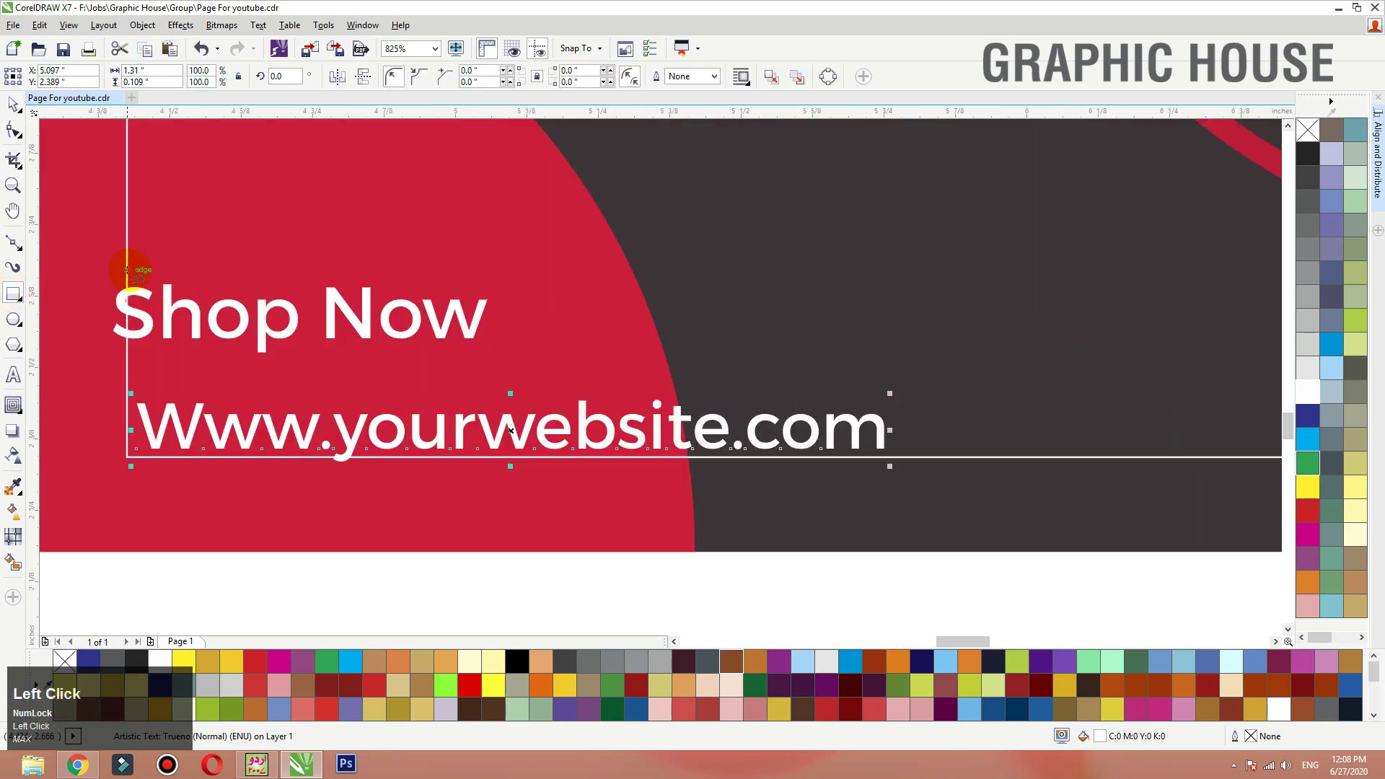
left_click_drag(127, 270, 741, 326)
key("F10")
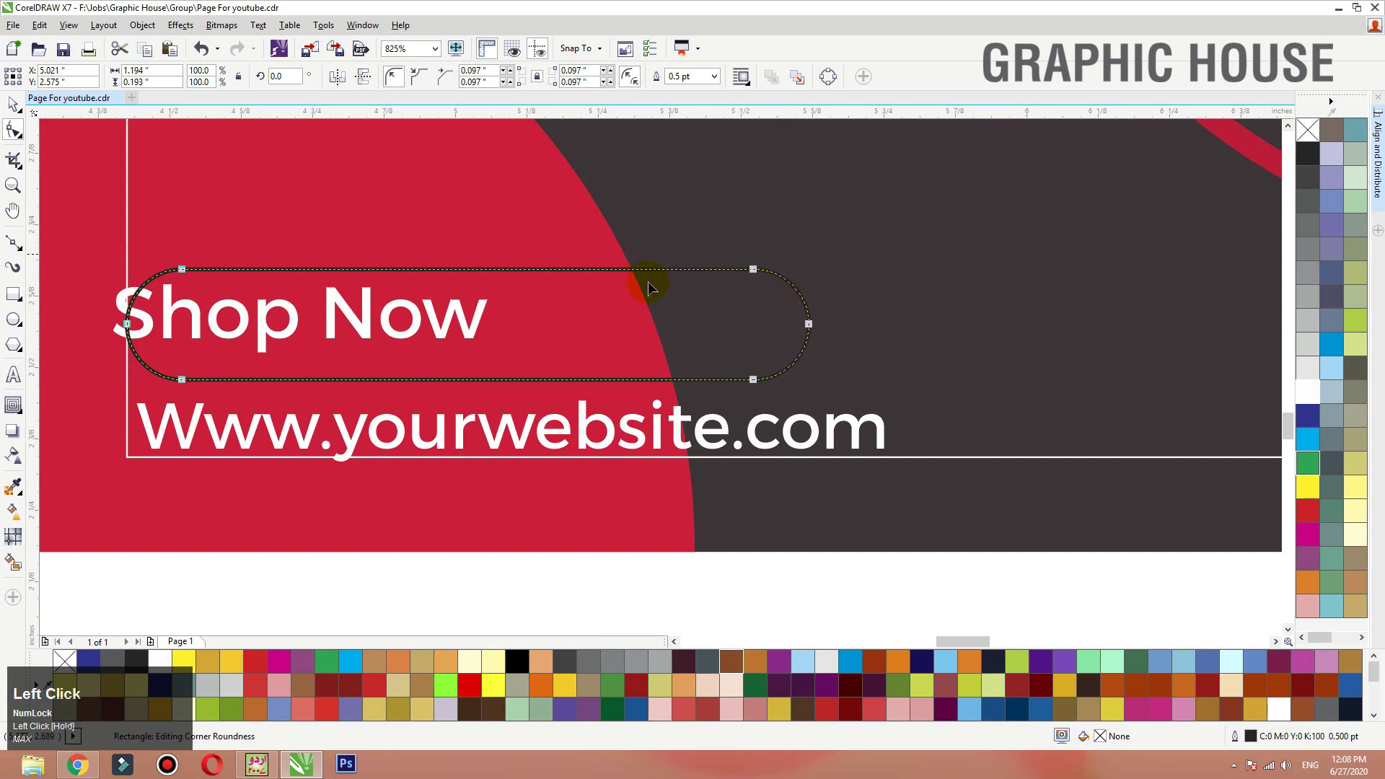
key("space")
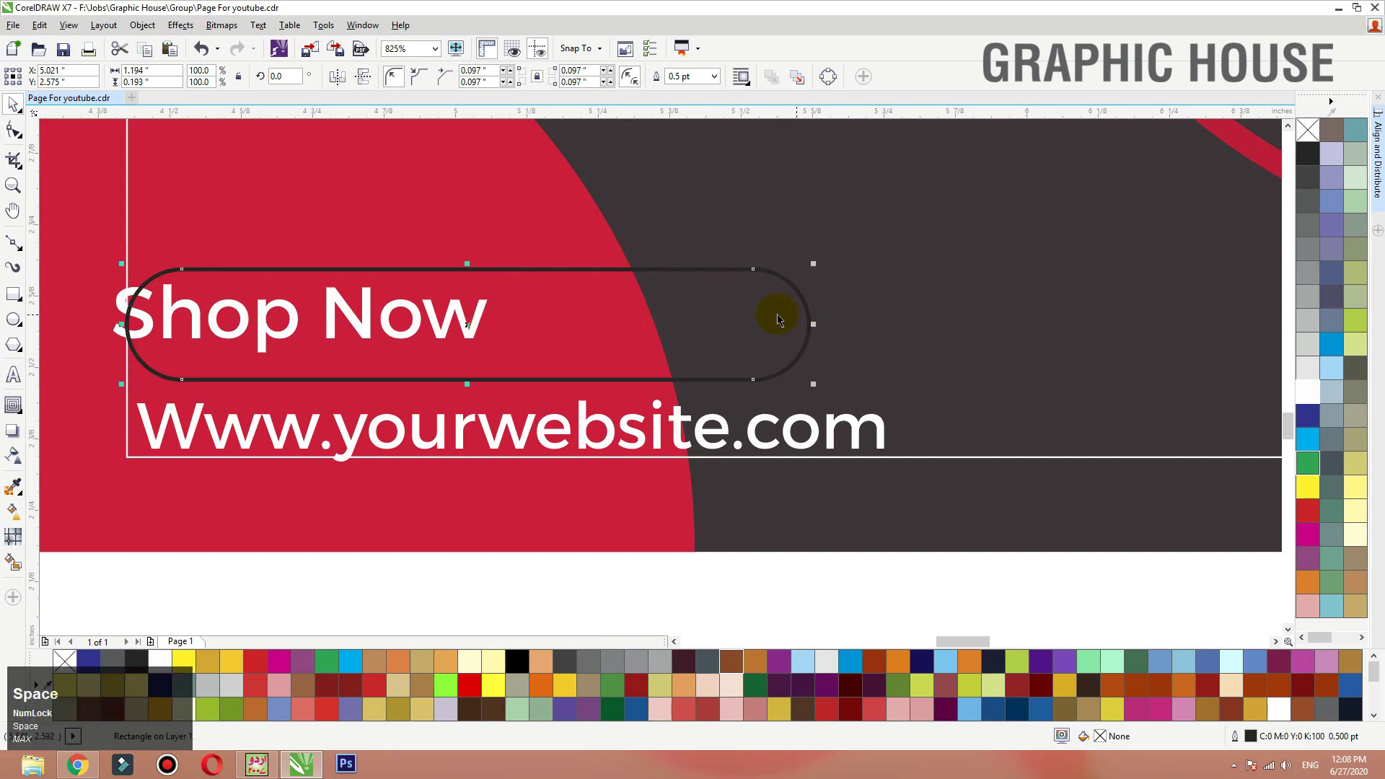
Step: Fill the rounded rectangle white without an outline, and recolor the "Shop Now" text black, placing it over the shape's right part
left_click(1308, 391)
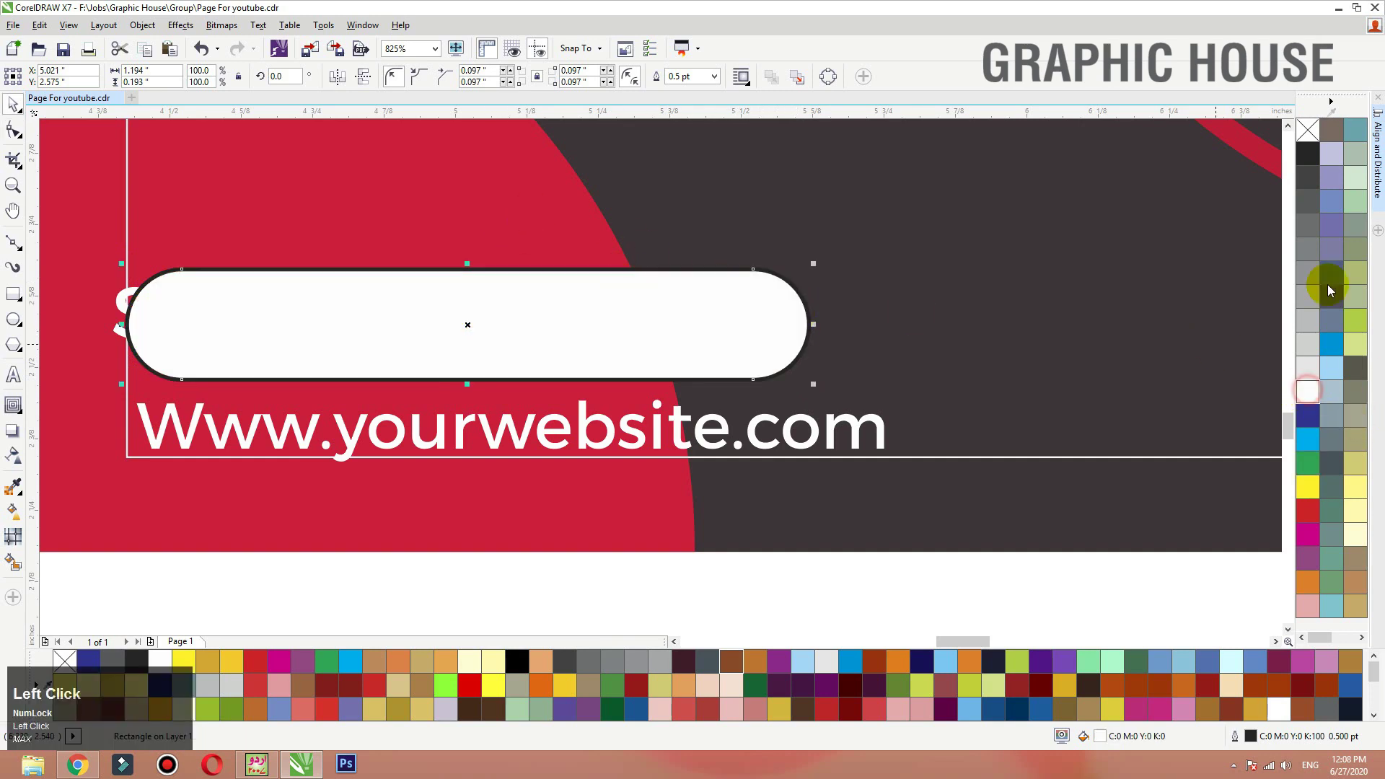
right_click(1307, 132)
left_click(128, 293)
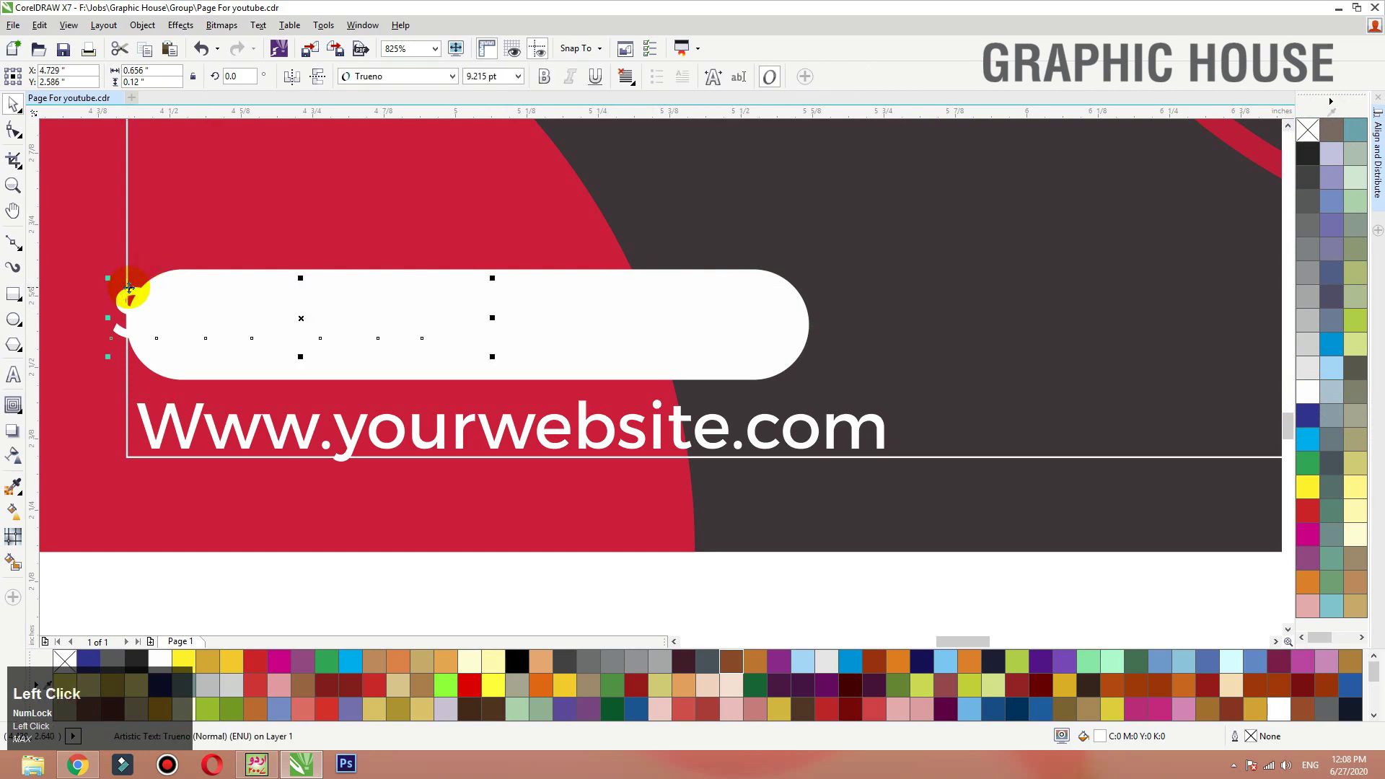
left_click(1308, 155)
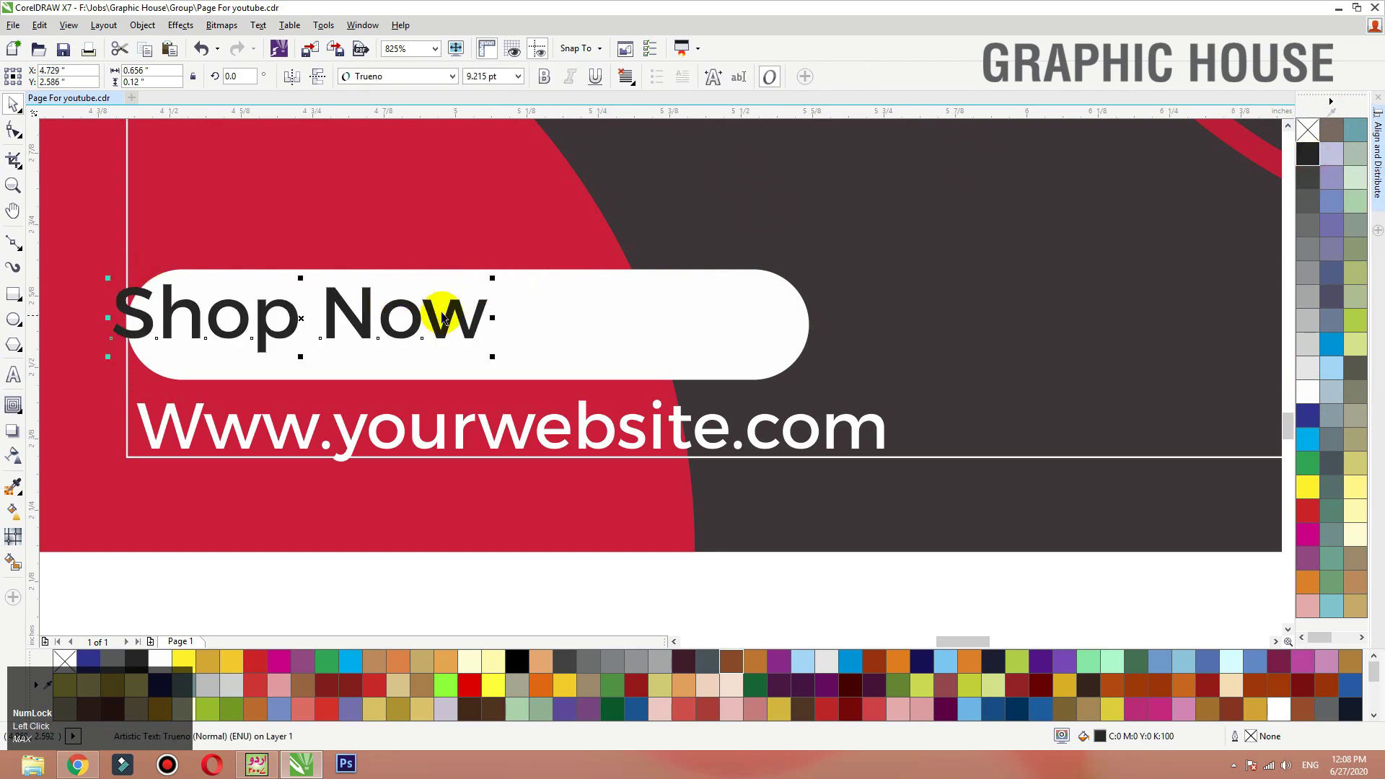
left_click_drag(457, 312, 725, 316)
Step: Convert the "Shop Now" text to uppercase, move it slightly inward, and align it vertically to the center of the white button shape
left_click(182, 26)
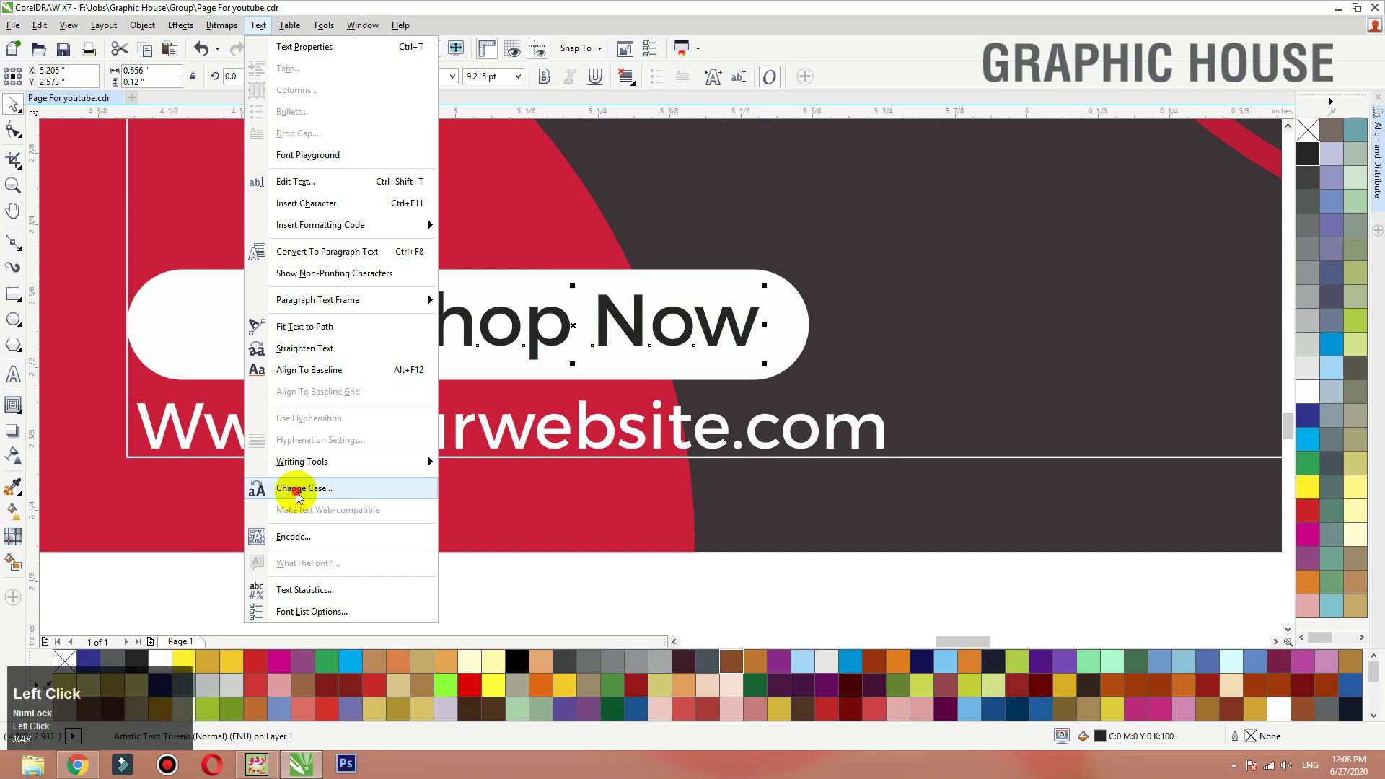
left_click(288, 485)
left_click(599, 368)
left_click(620, 429)
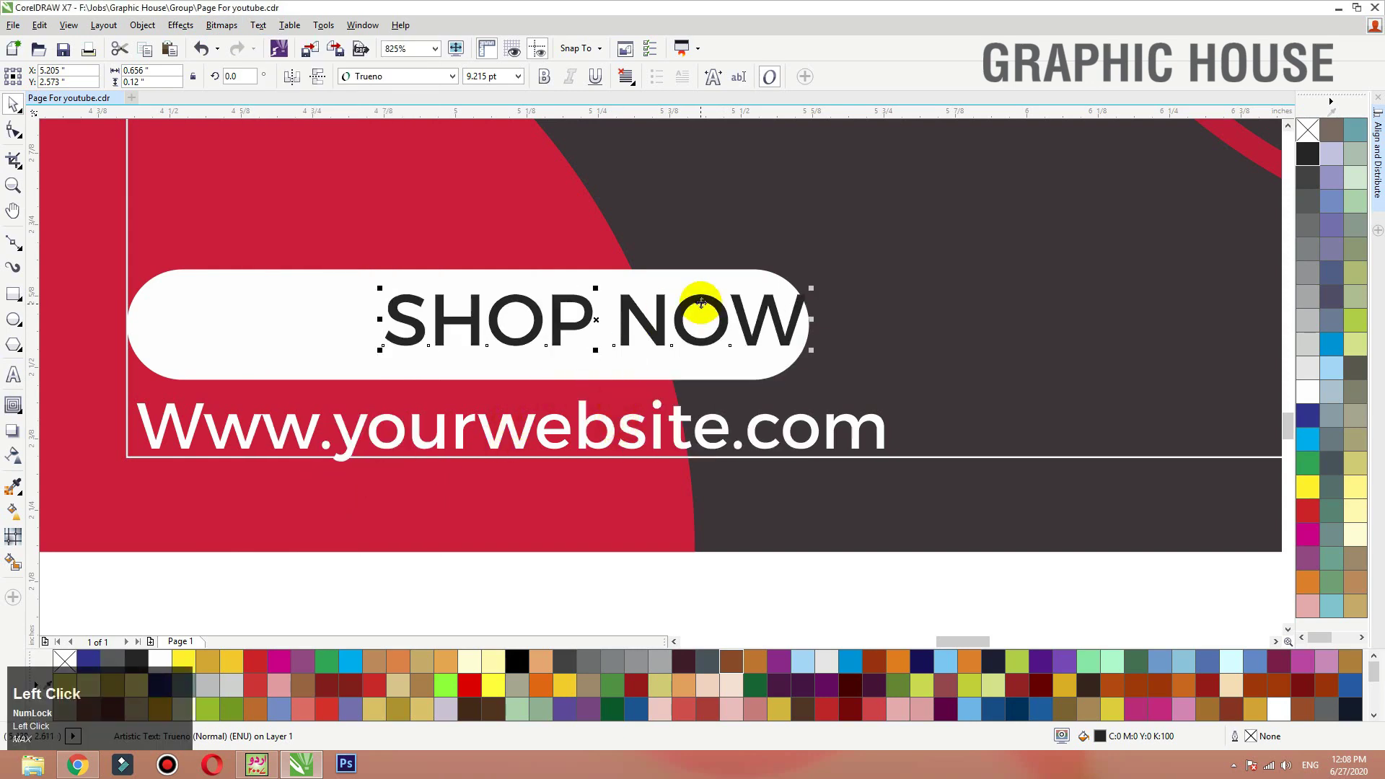
left_click(544, 78)
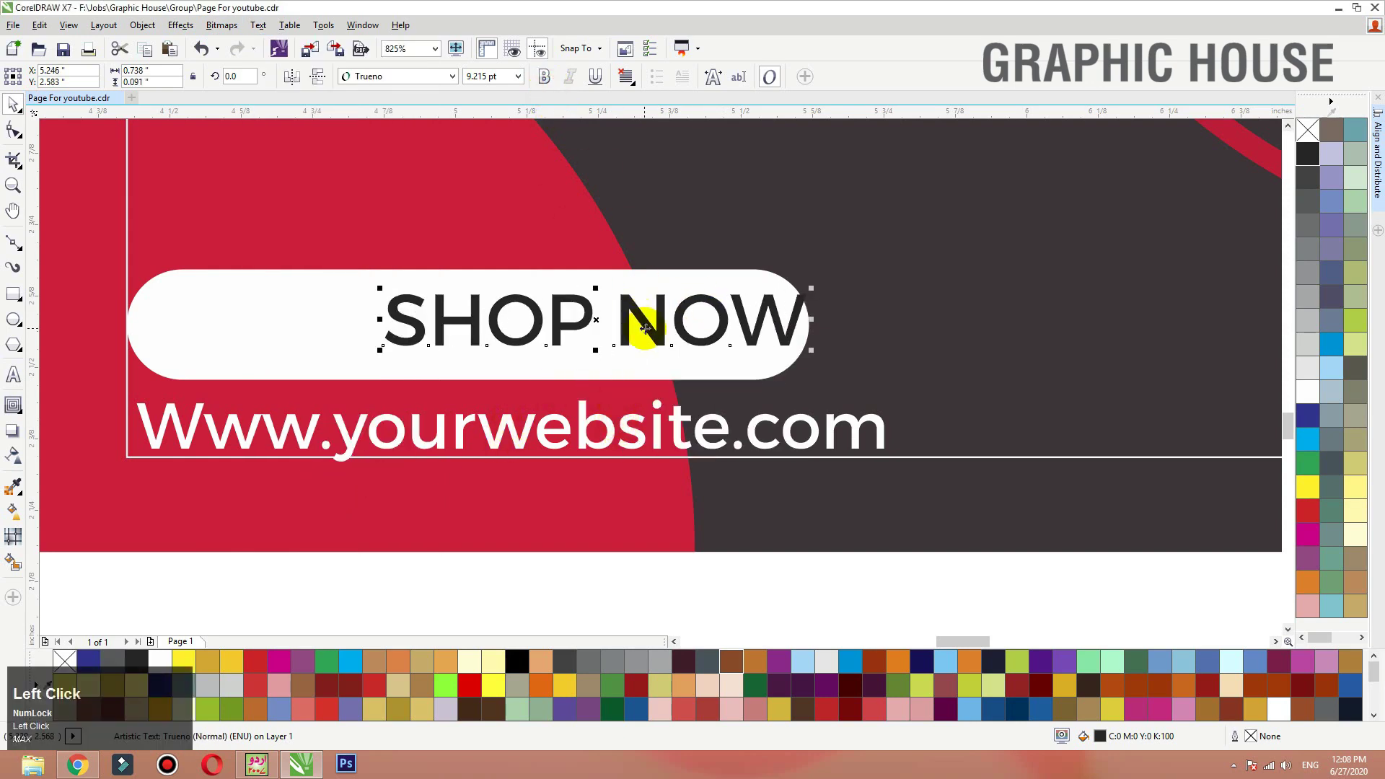
left_click_drag(644, 328, 606, 322)
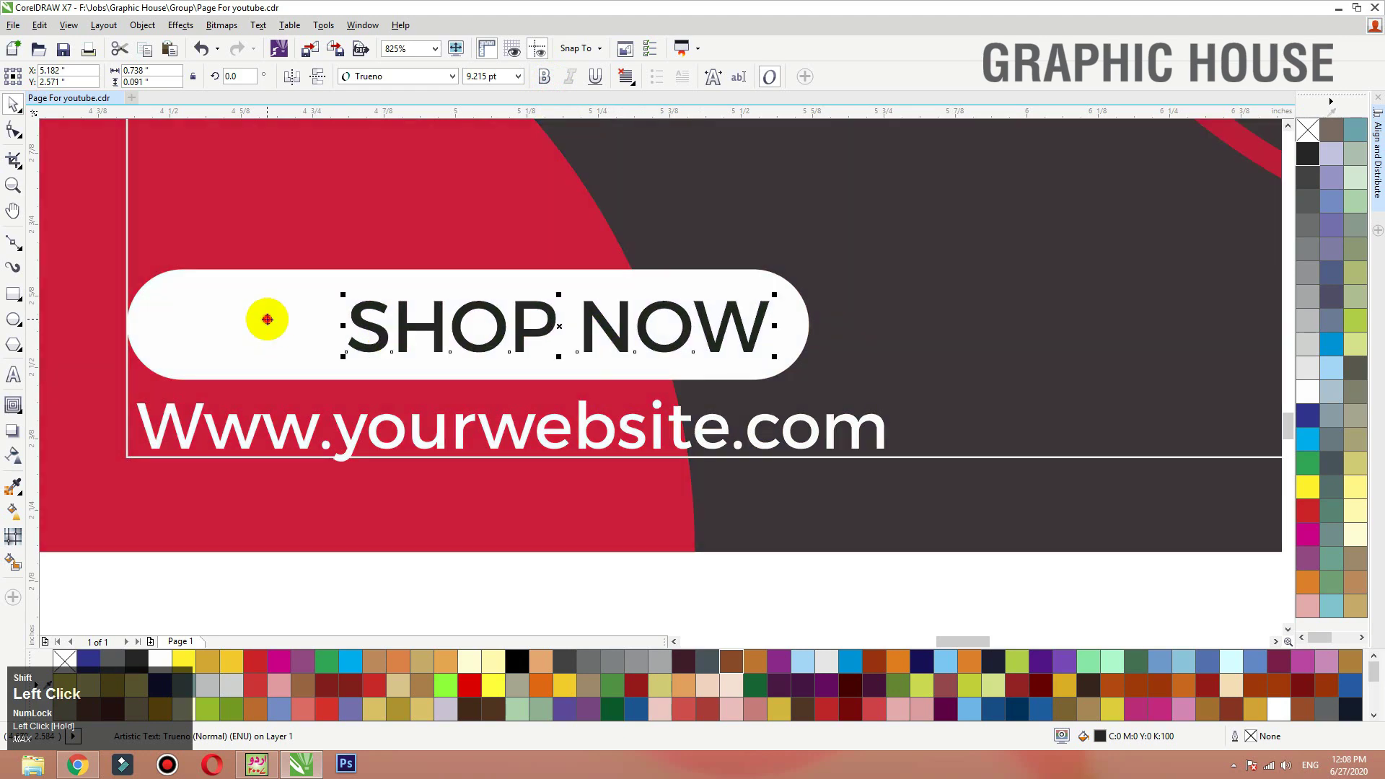
left_click(267, 319, "shift")
key("e")
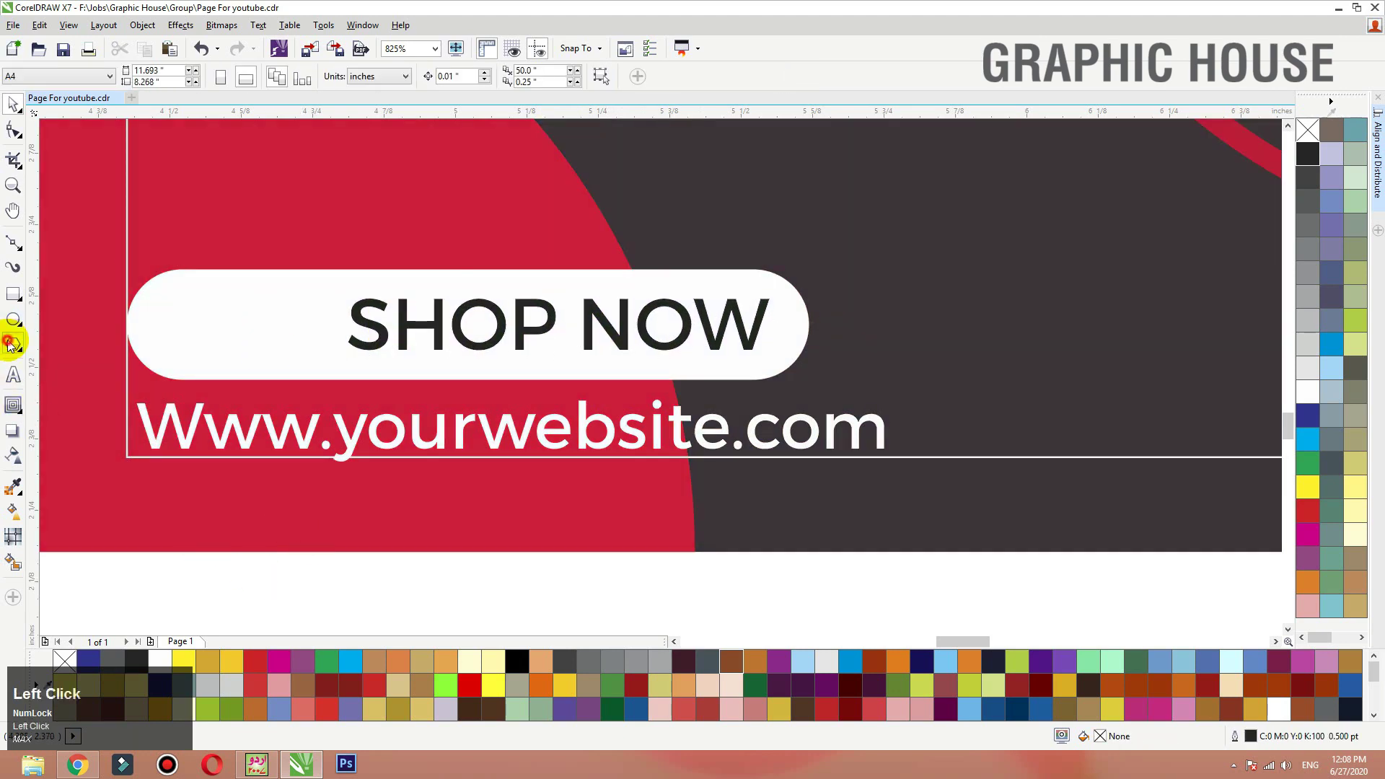
Step: Draw a polygon about 0.33 by 0.32 inches below the button, set it to 3 sides, and rotate it 90 degrees
left_click(9, 345)
left_click_drag(119, 412, 318, 603)
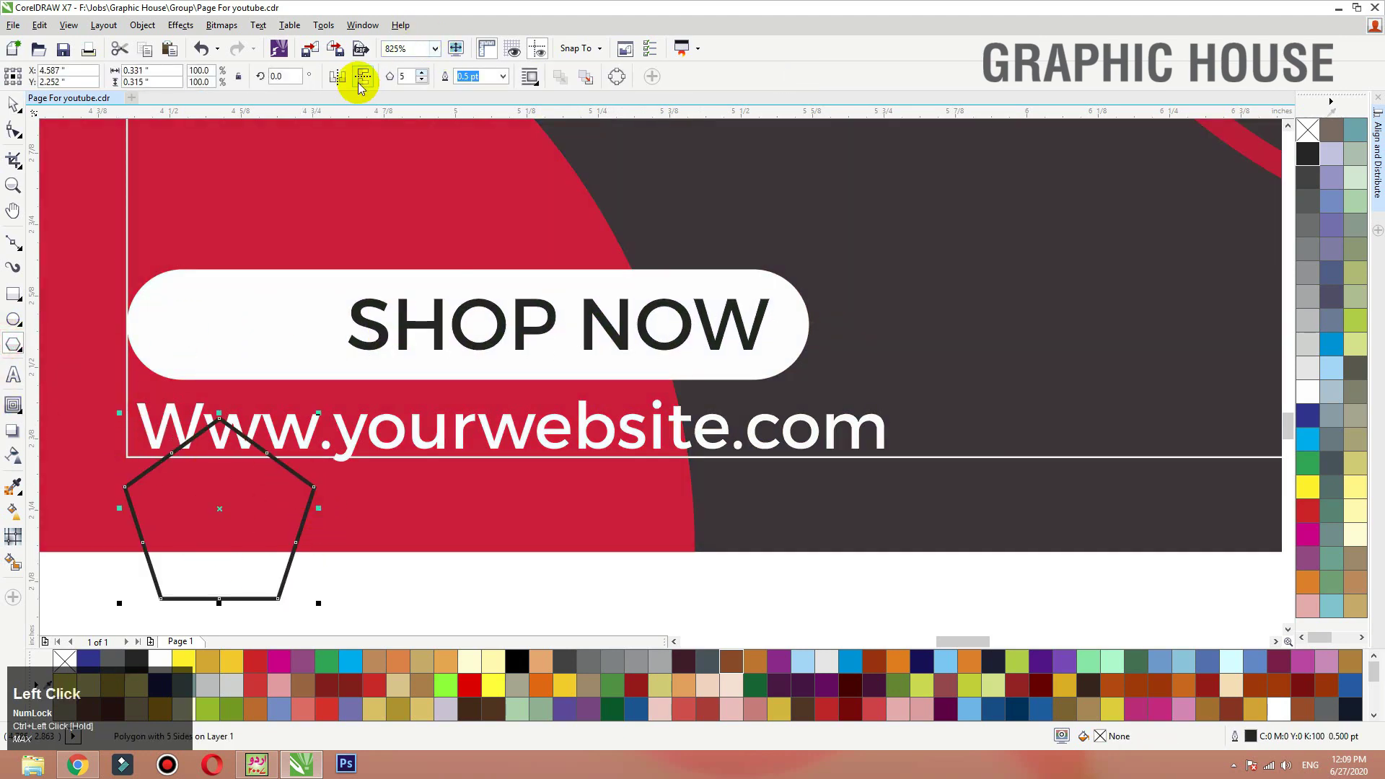
left_click(405, 77)
key("Return")
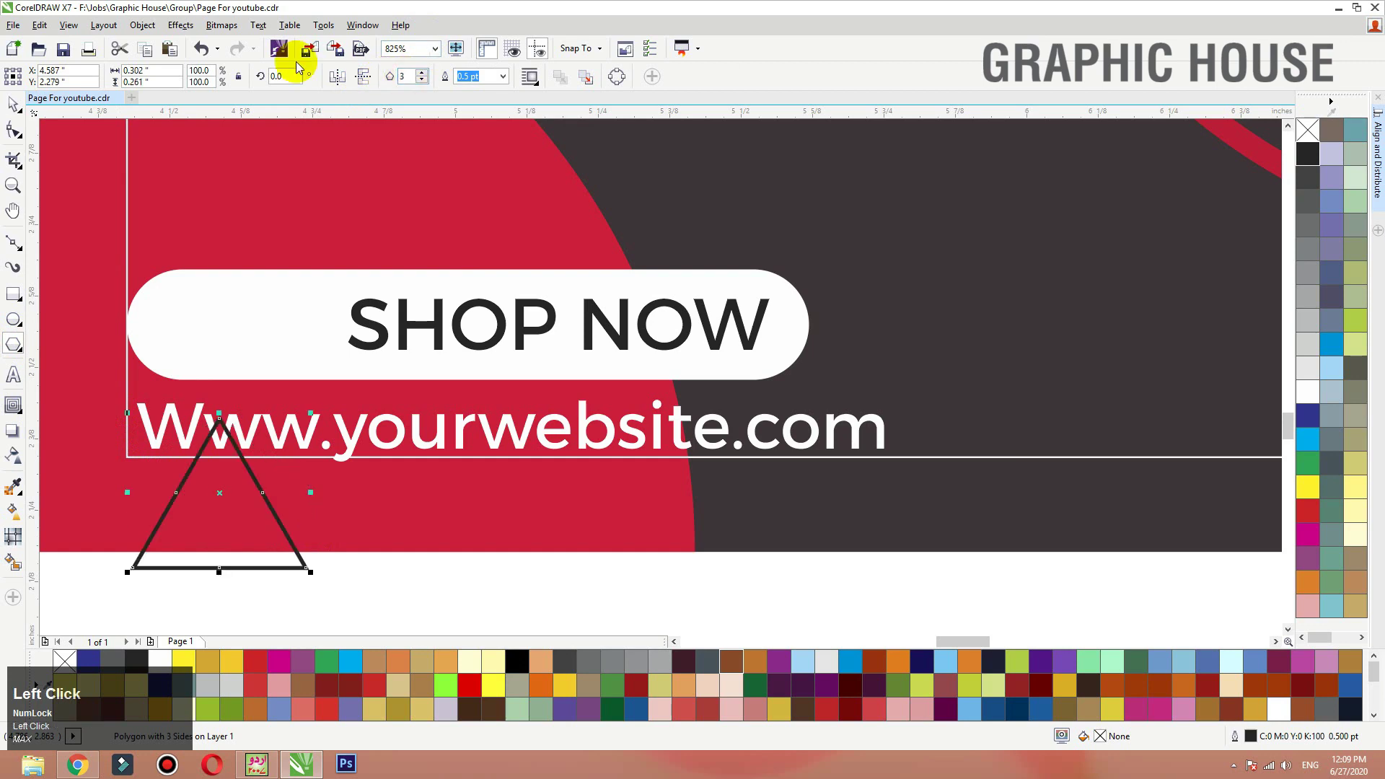
left_click(282, 77)
type("90")
key("Return")
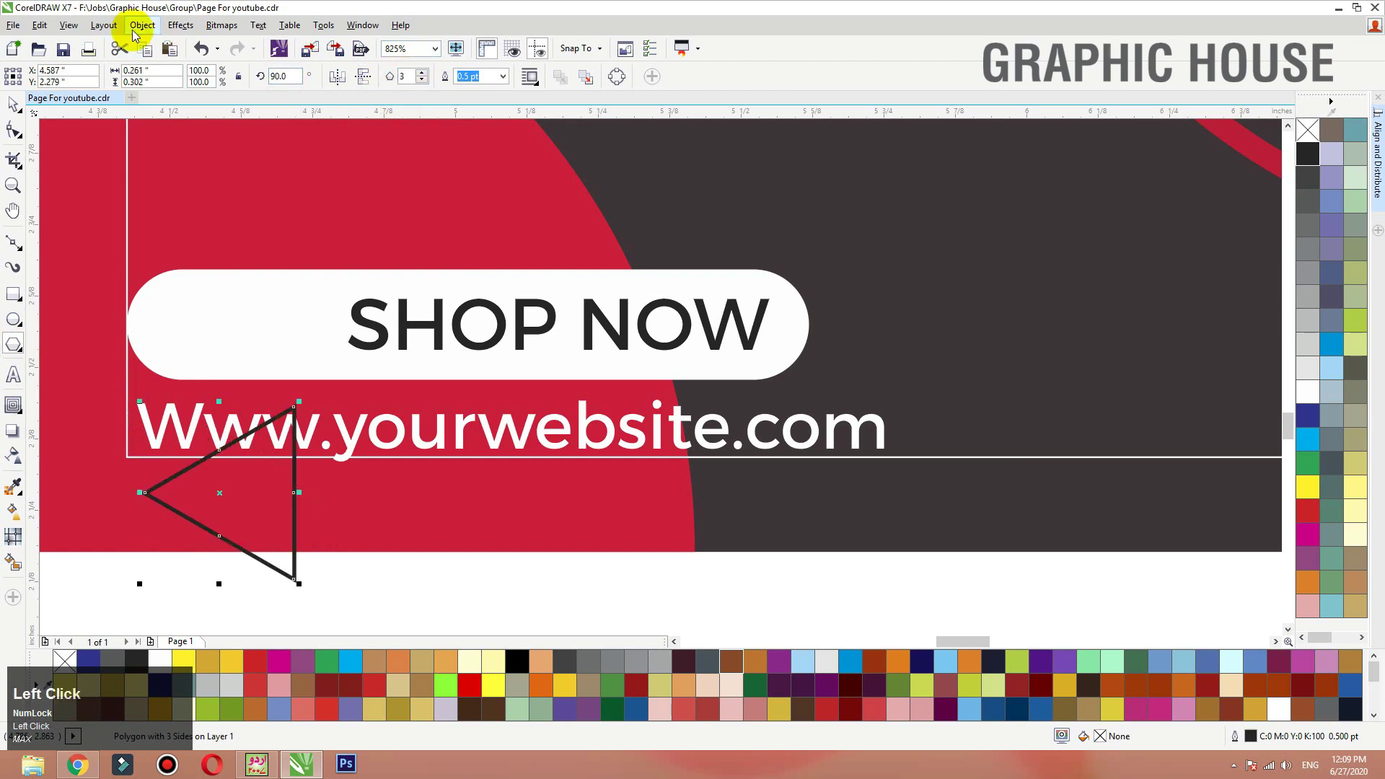
Step: Shrink the triangle to about 0.09 by 0.1 inches before "SHOP NOW" and give it the corner circle's red fill without an outline
key("space")
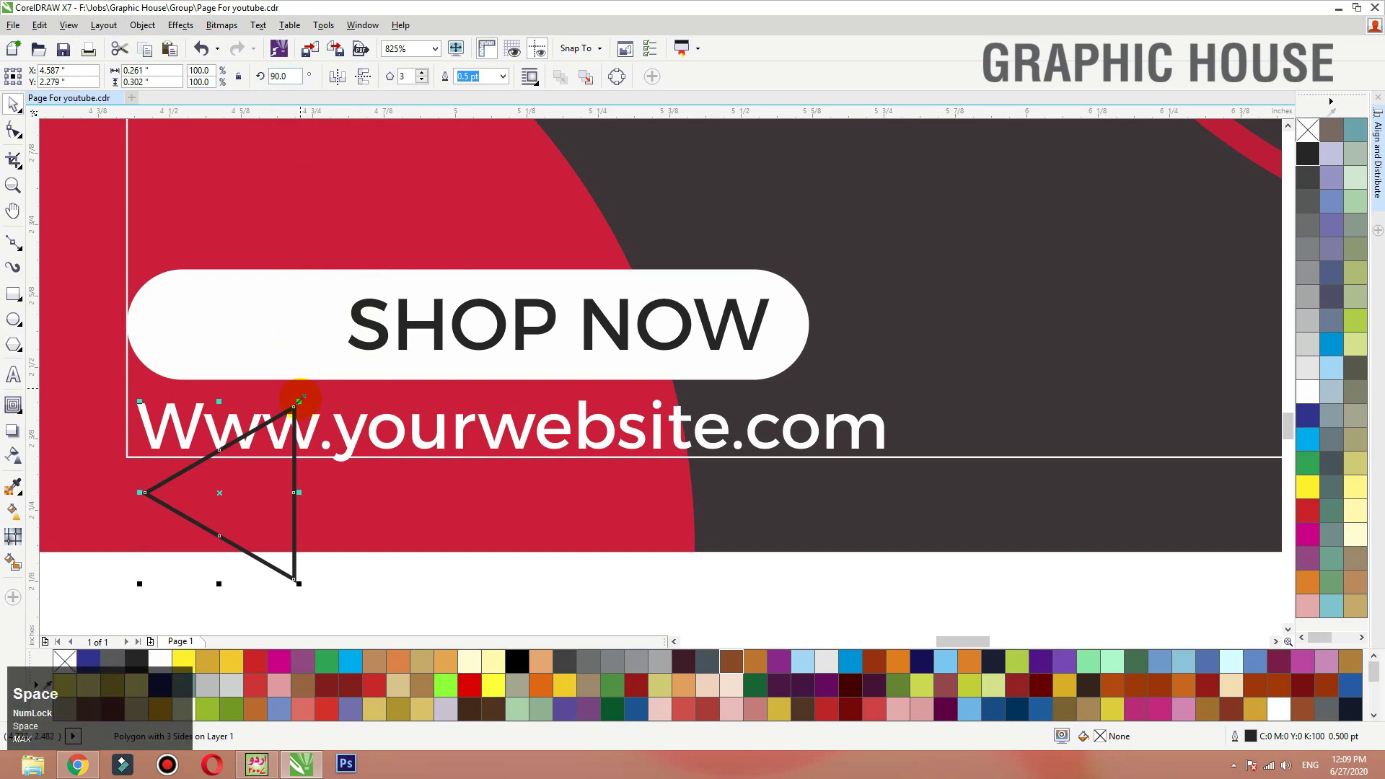
left_click_drag(254, 439, 243, 323)
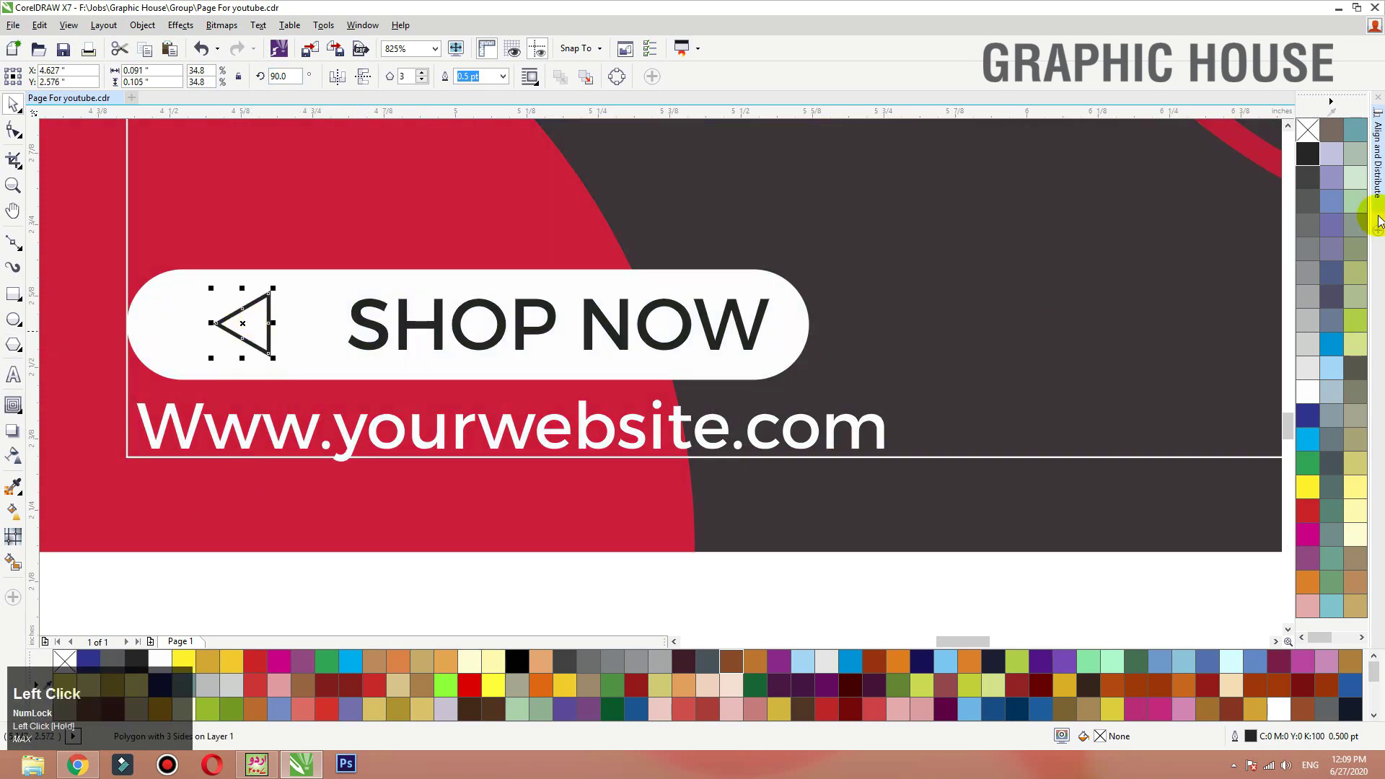
left_click(14, 482)
left_click(153, 515)
left_click(249, 328)
key("space")
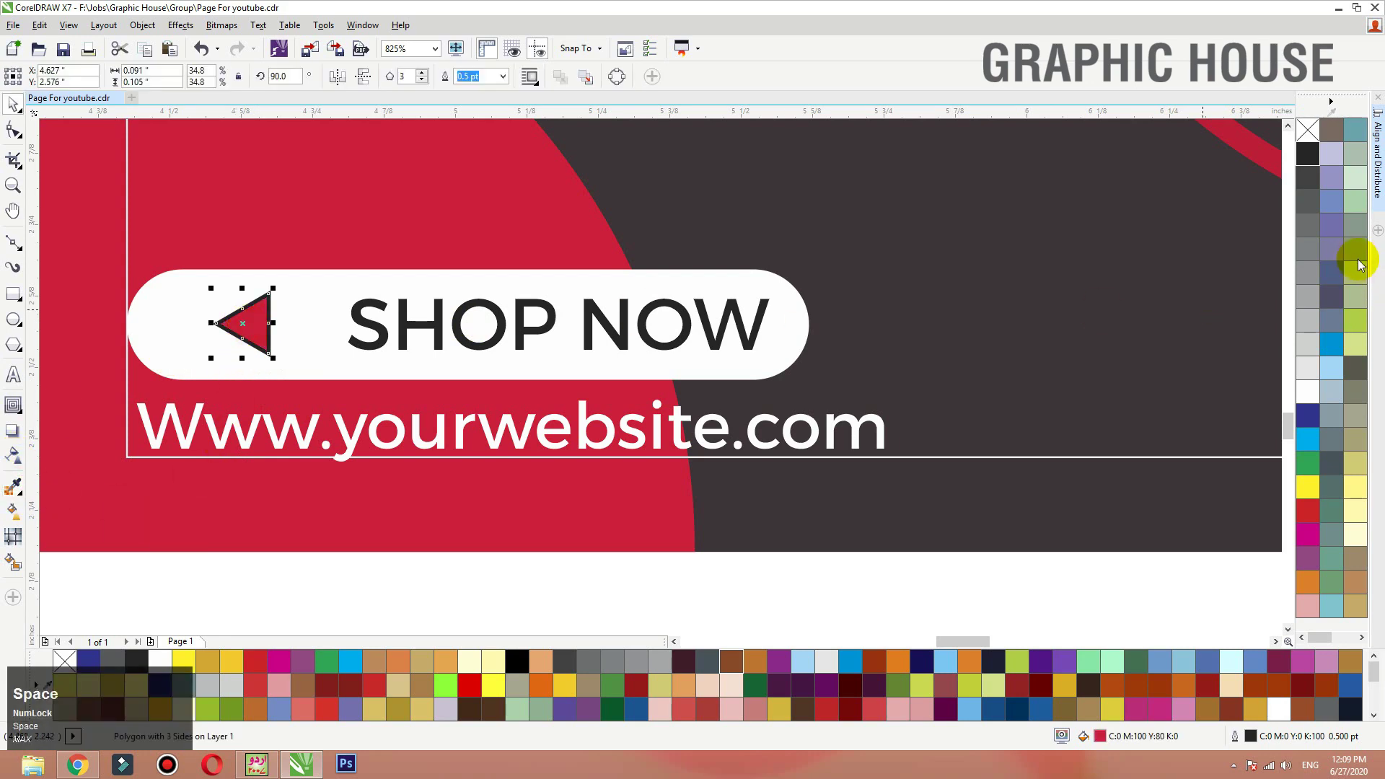
right_click(1305, 128)
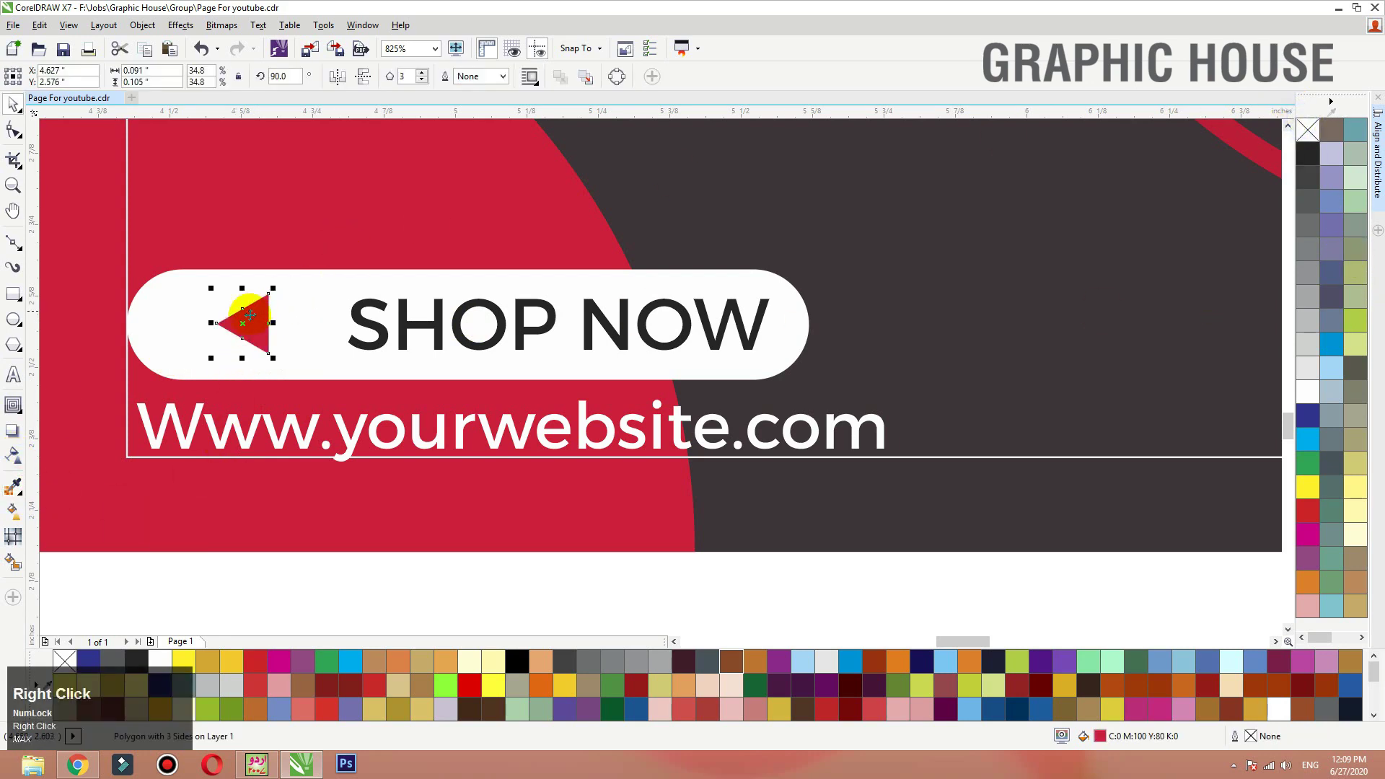
Step: Move the triangle closer to "SHOP NOW", group it with the text, and center the group horizontally in the white button
left_click_drag(249, 315, 281, 315)
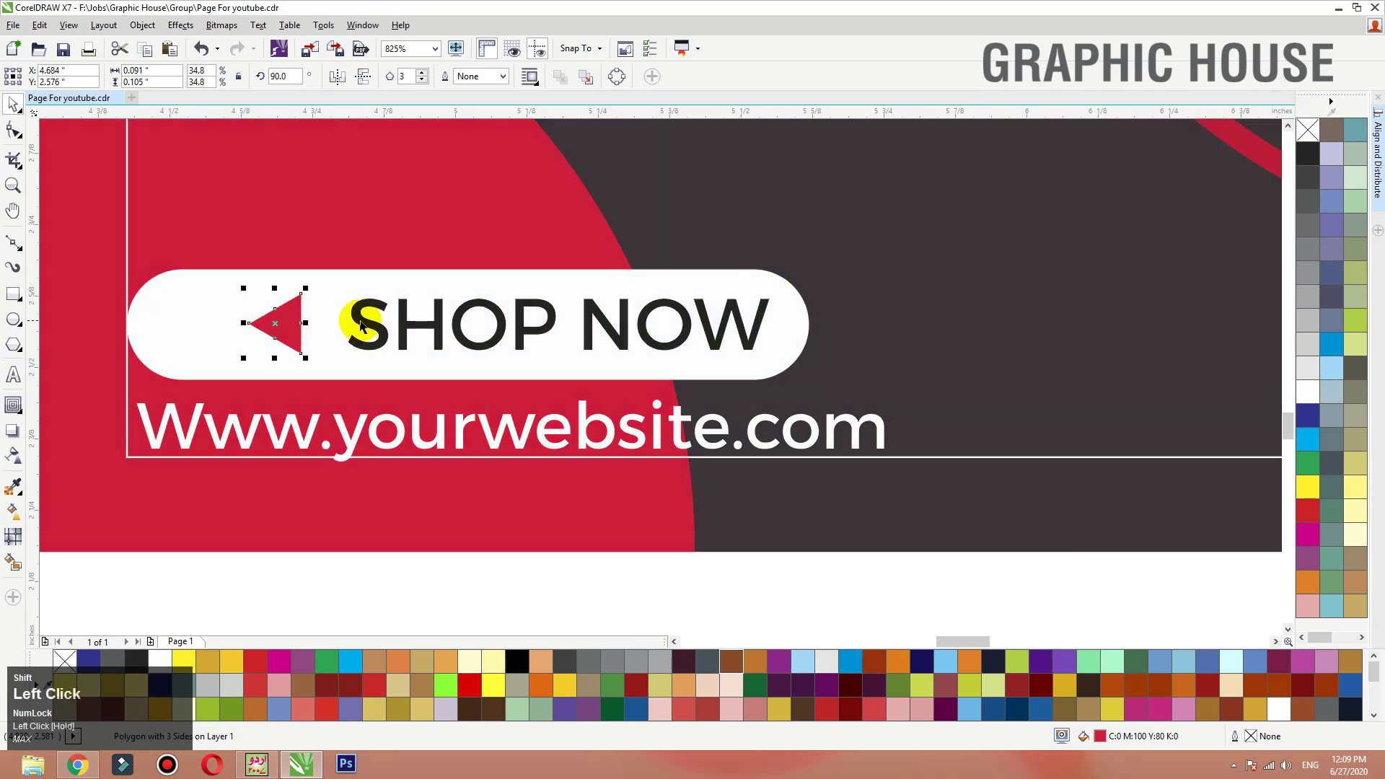
left_click(361, 321, "shift")
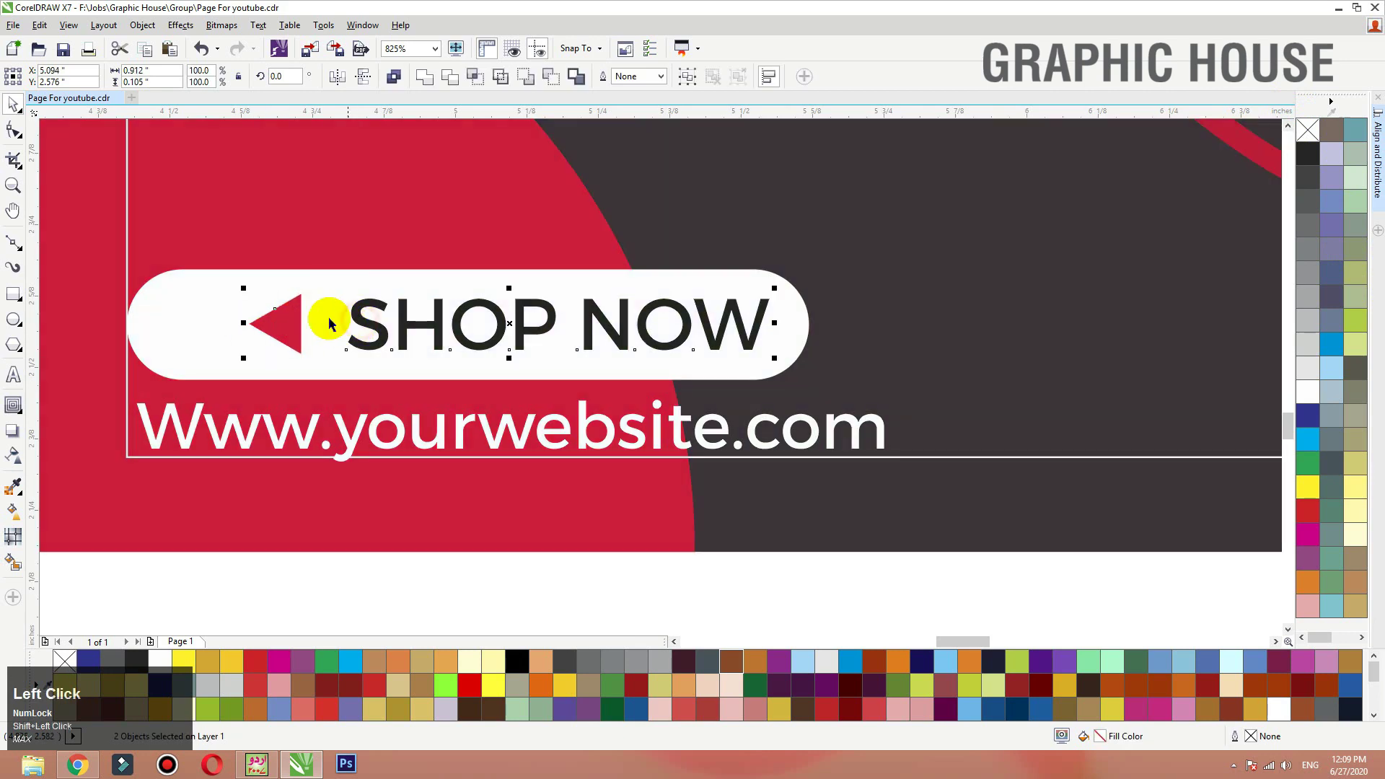
key("ctrl+g")
left_click(222, 315, "shift")
key("c")
left_click(344, 549)
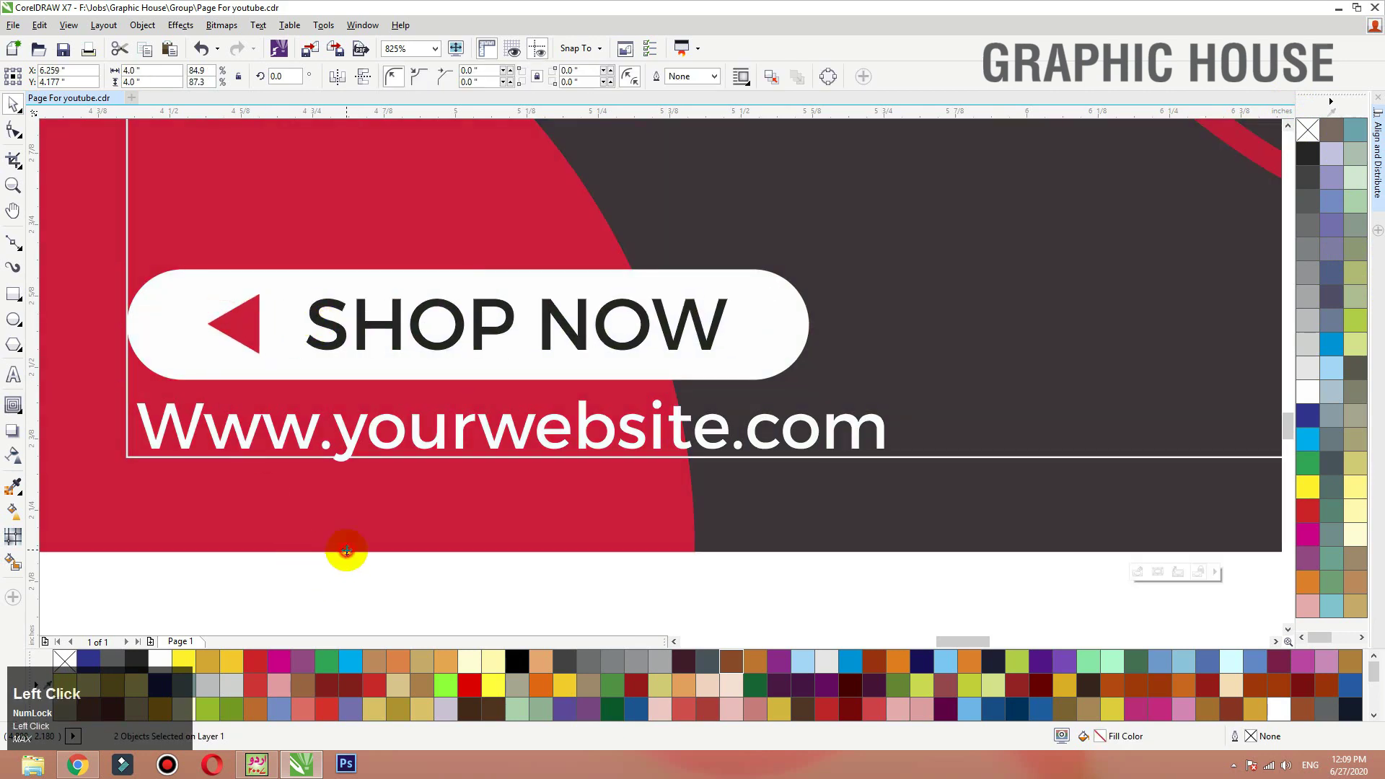
key("shift+F2")
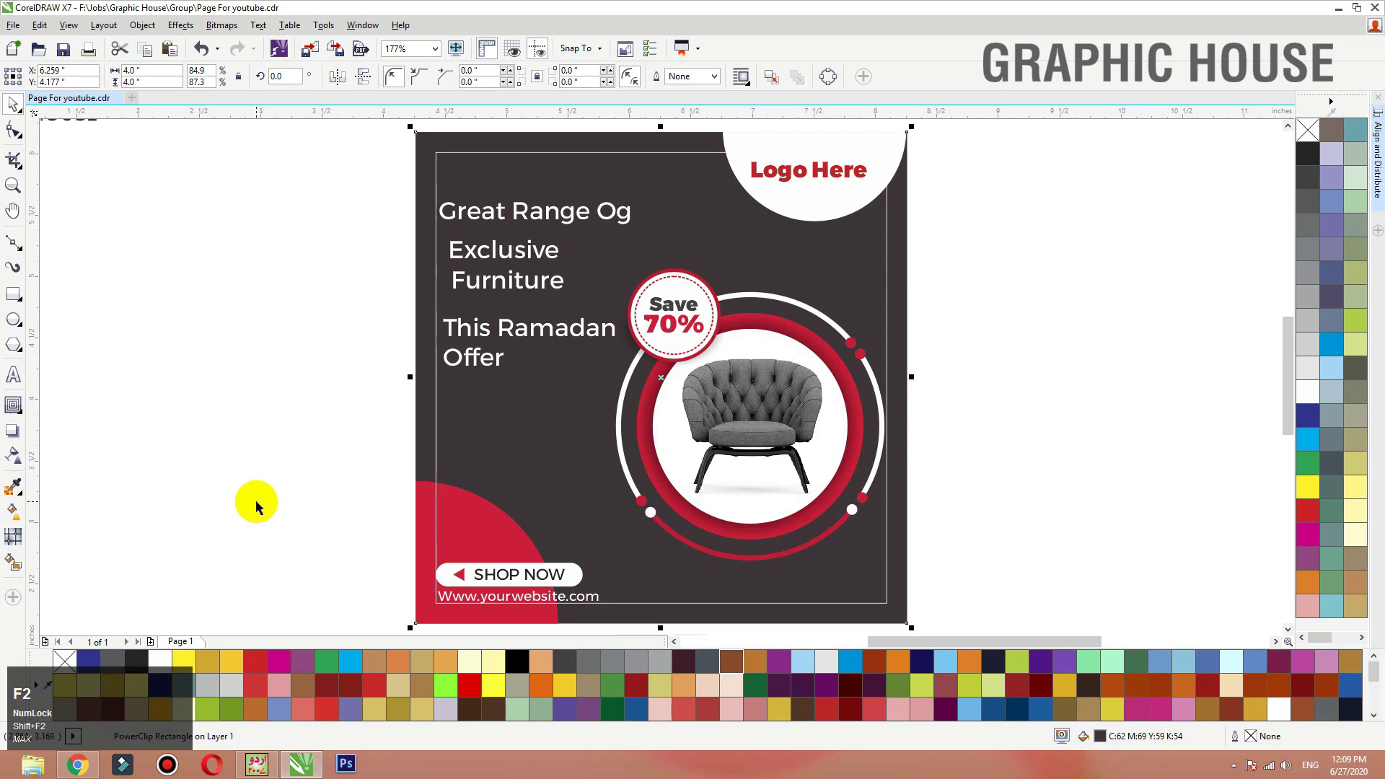
Step: Open the dark square's PowerClip contents and delete the white circle behind the logo text
left_click(879, 152)
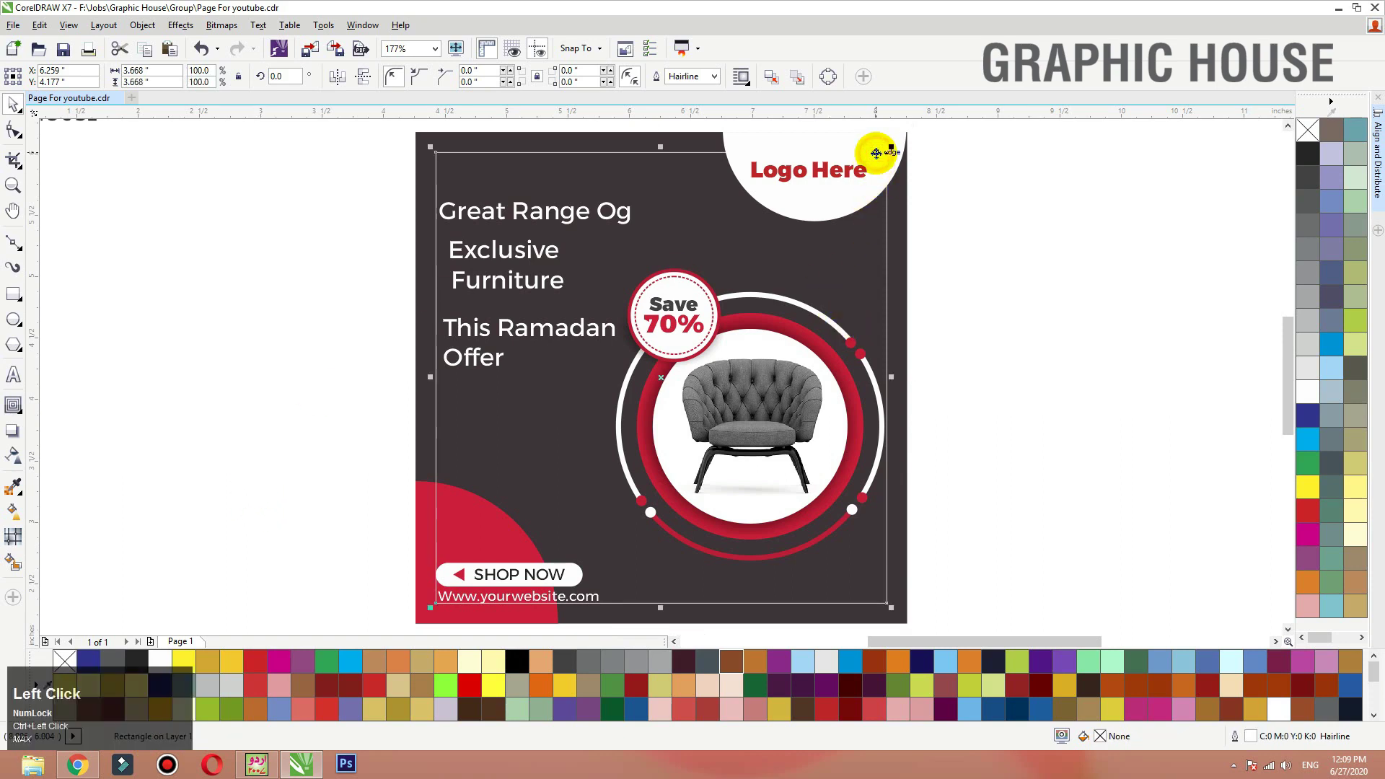
double_click(901, 148)
left_click(880, 150)
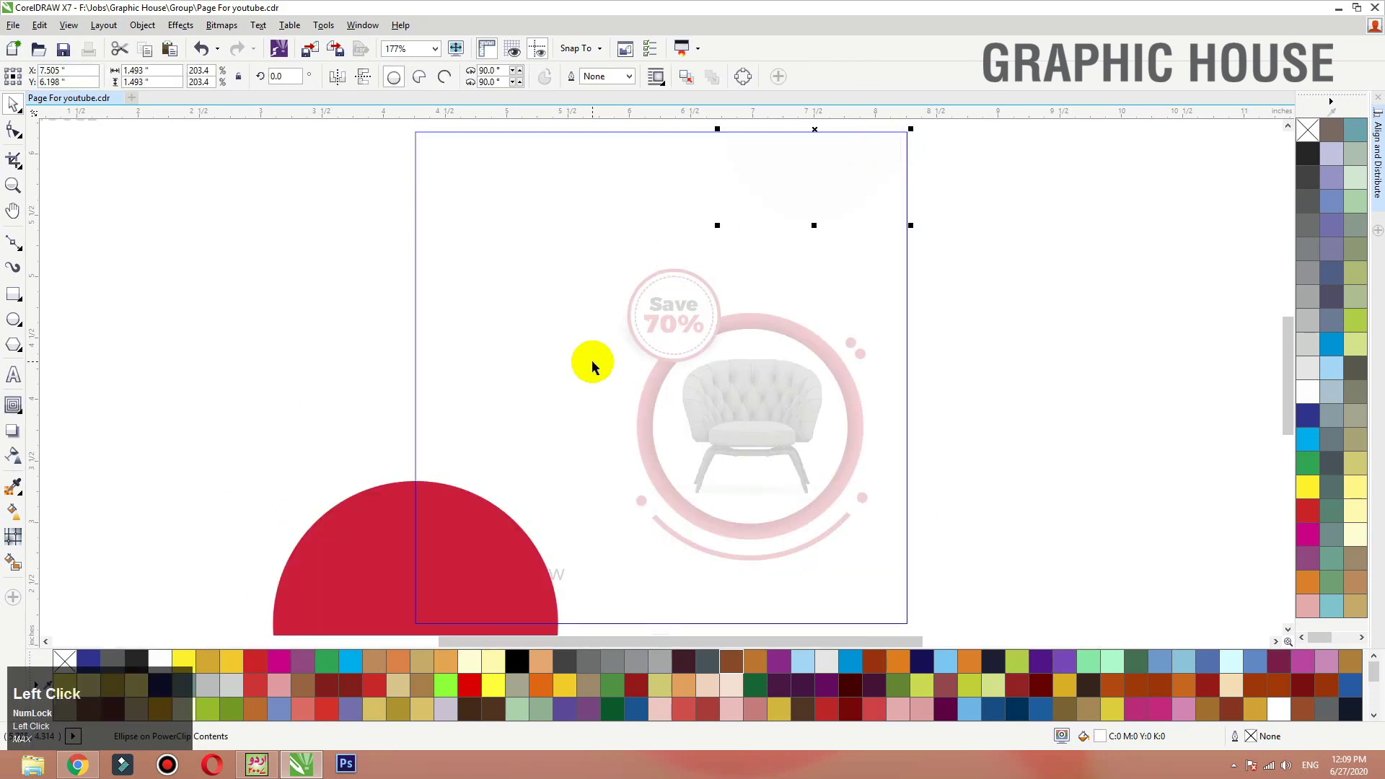
key("Delete")
Step: Copy the clipped red circle onto the square's upper-right corner, centered on the corner point, and fill the copy white
left_click(462, 570)
key("F3")
left_click_drag(425, 611, 701, 334)
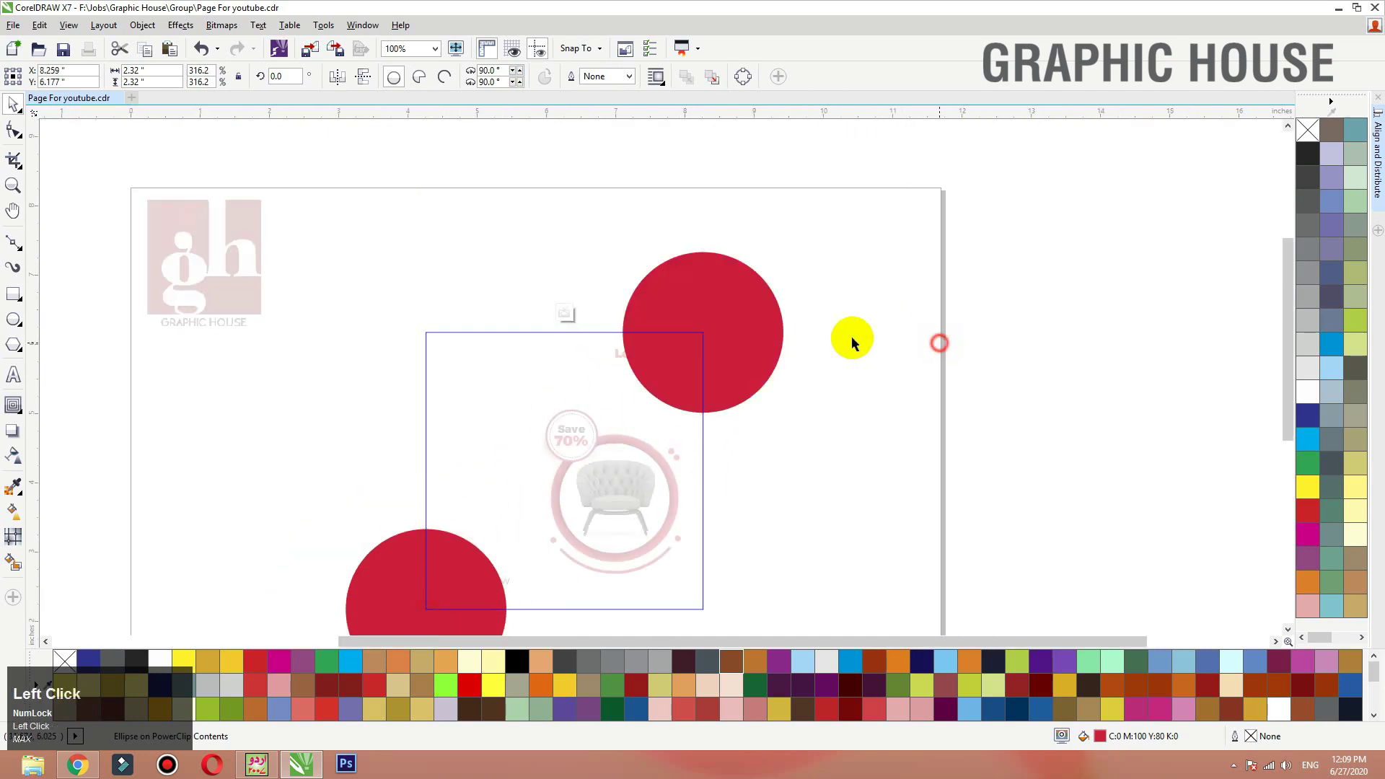
left_click(745, 334)
key("shift+F2")
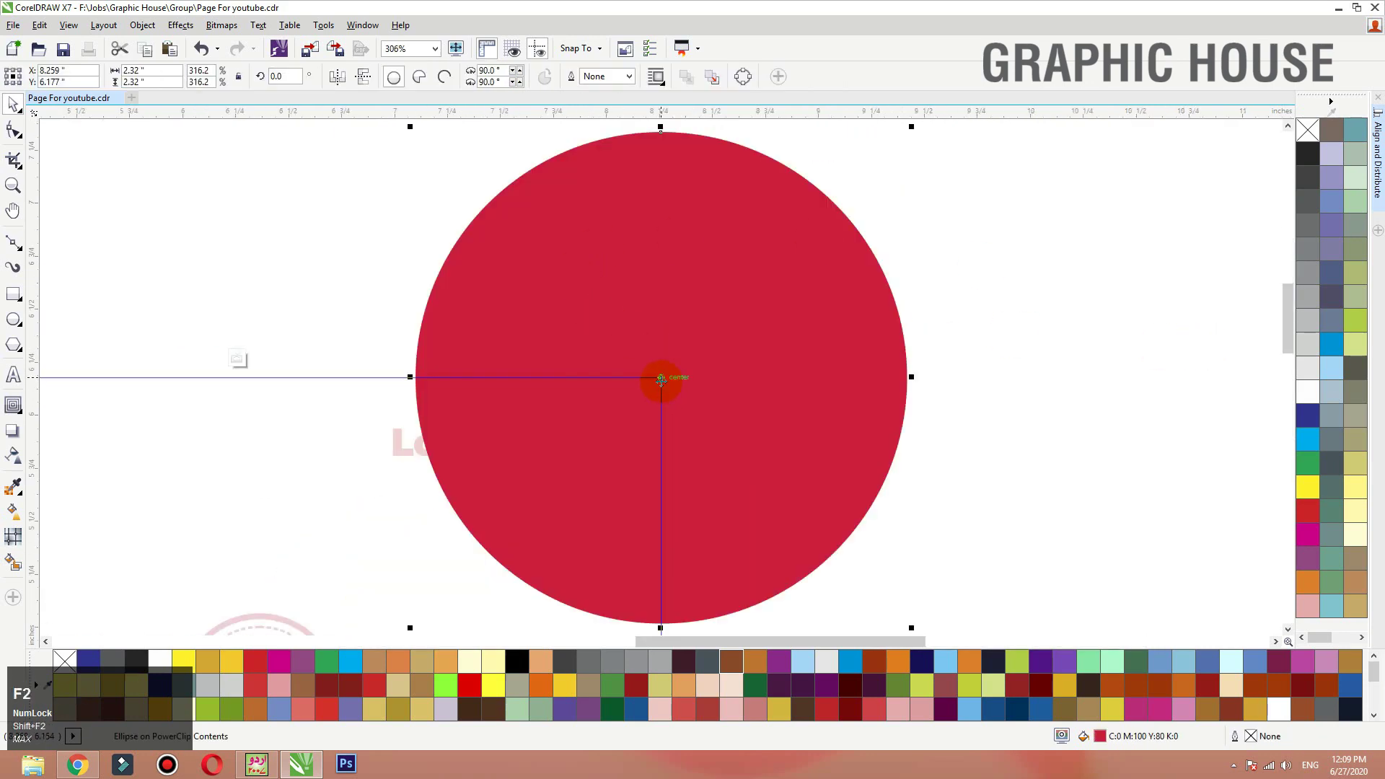
left_click_drag(664, 375, 664, 375)
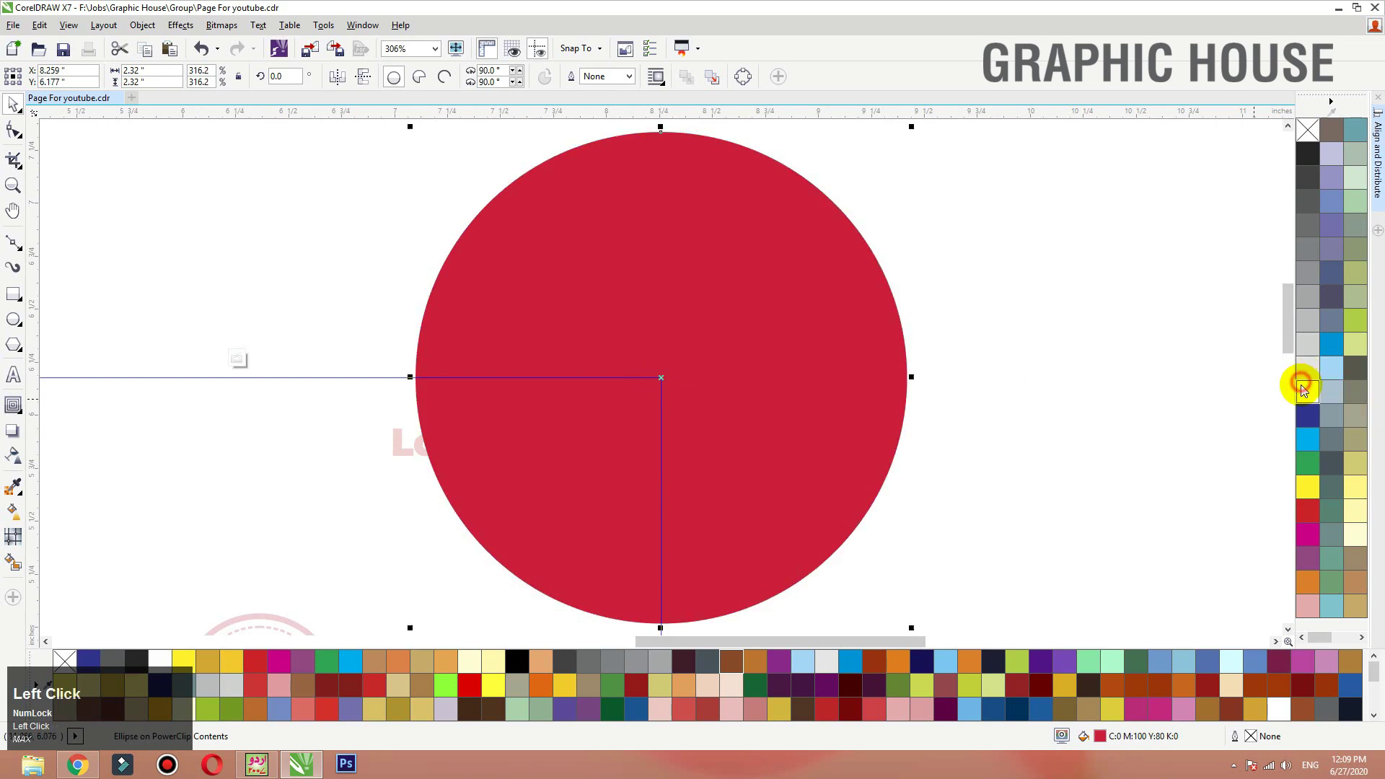
left_click(1304, 390)
key("shift+F2")
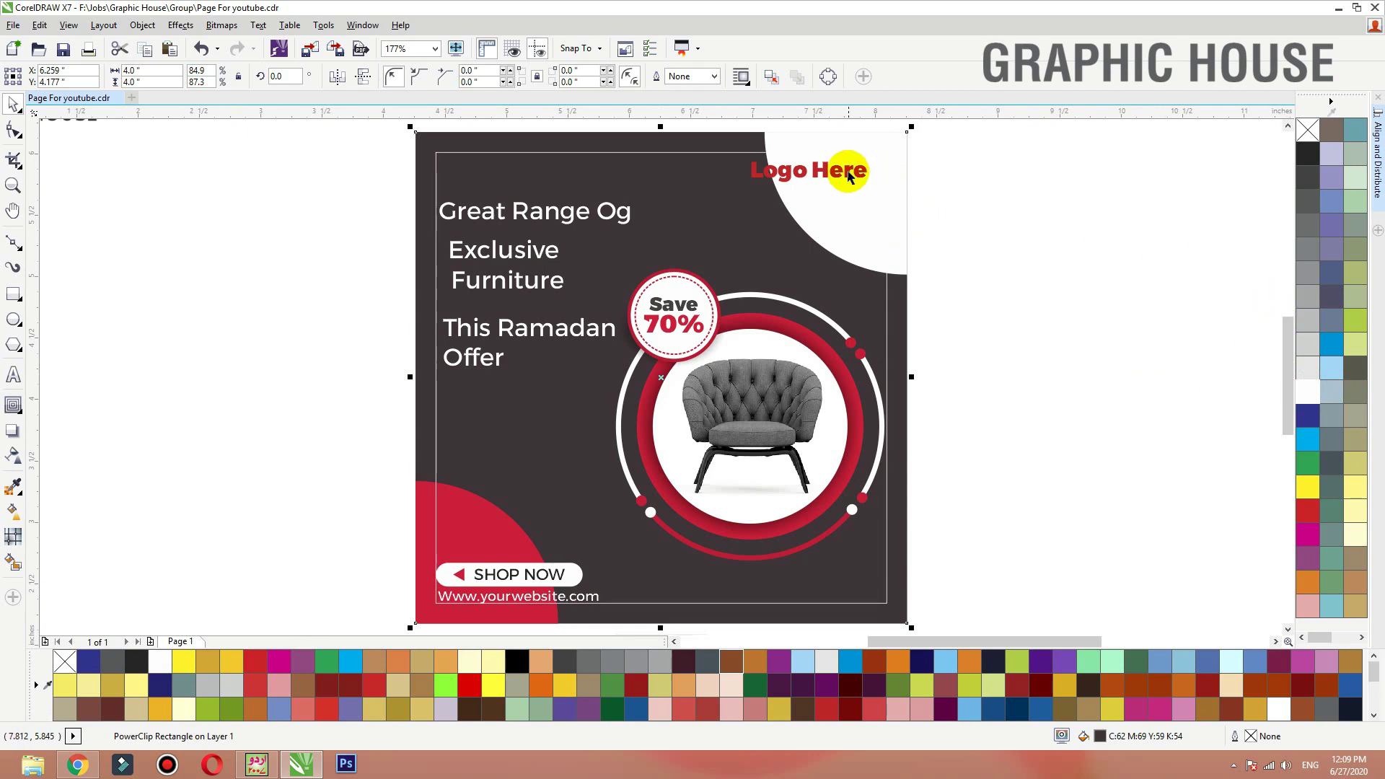
Step: Break "Logo Here" into two lines without the leading space and place it inside the white quarter circle
left_click_drag(848, 169, 869, 167)
key("F2")
left_click_drag(984, 145, 627, 216)
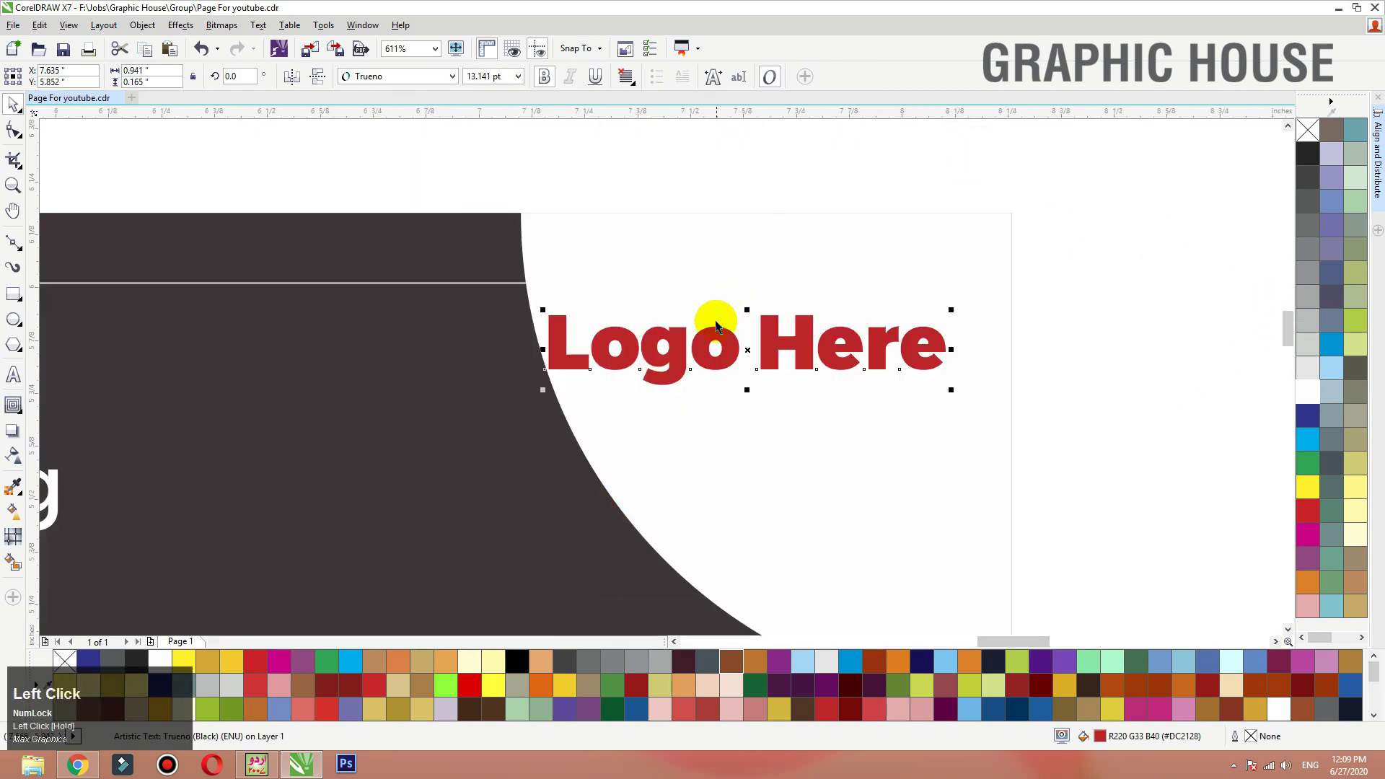
key("Return")
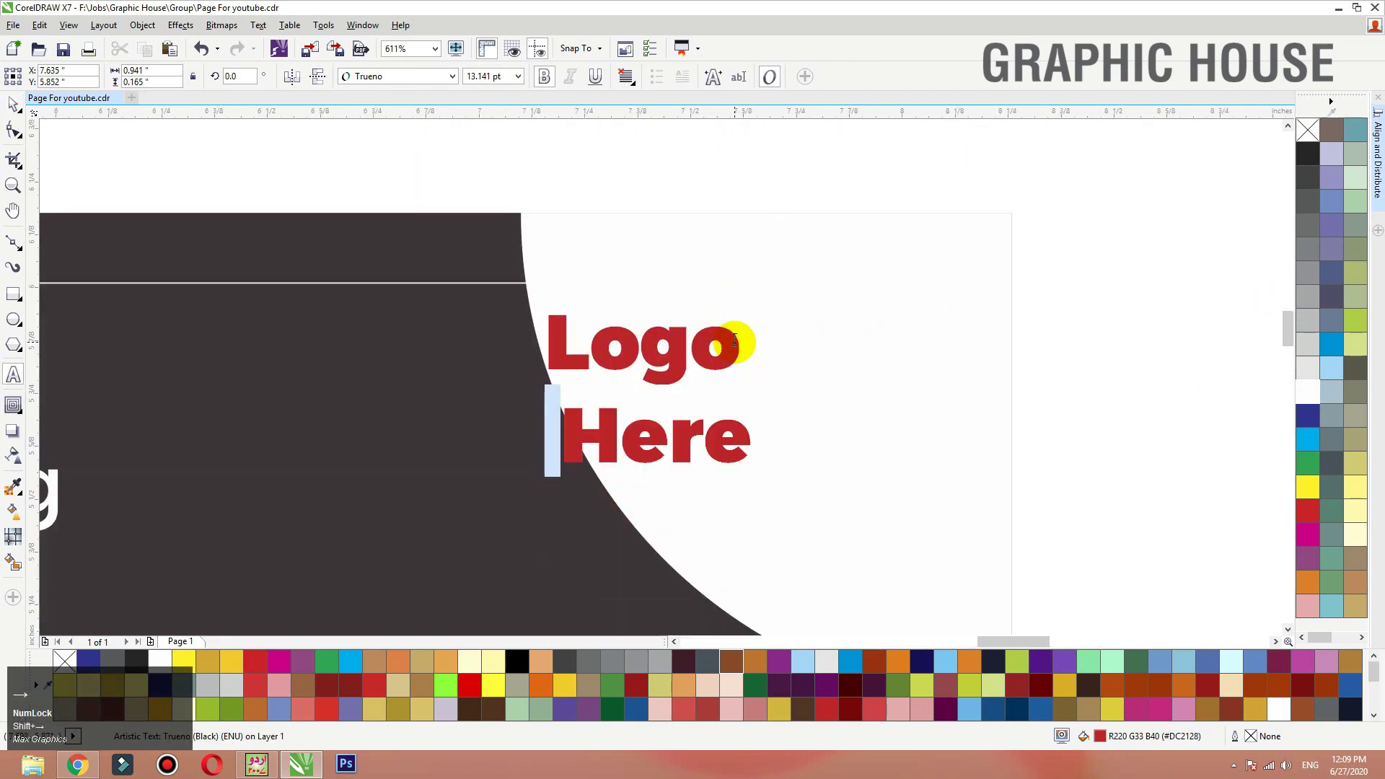
key("Delete")
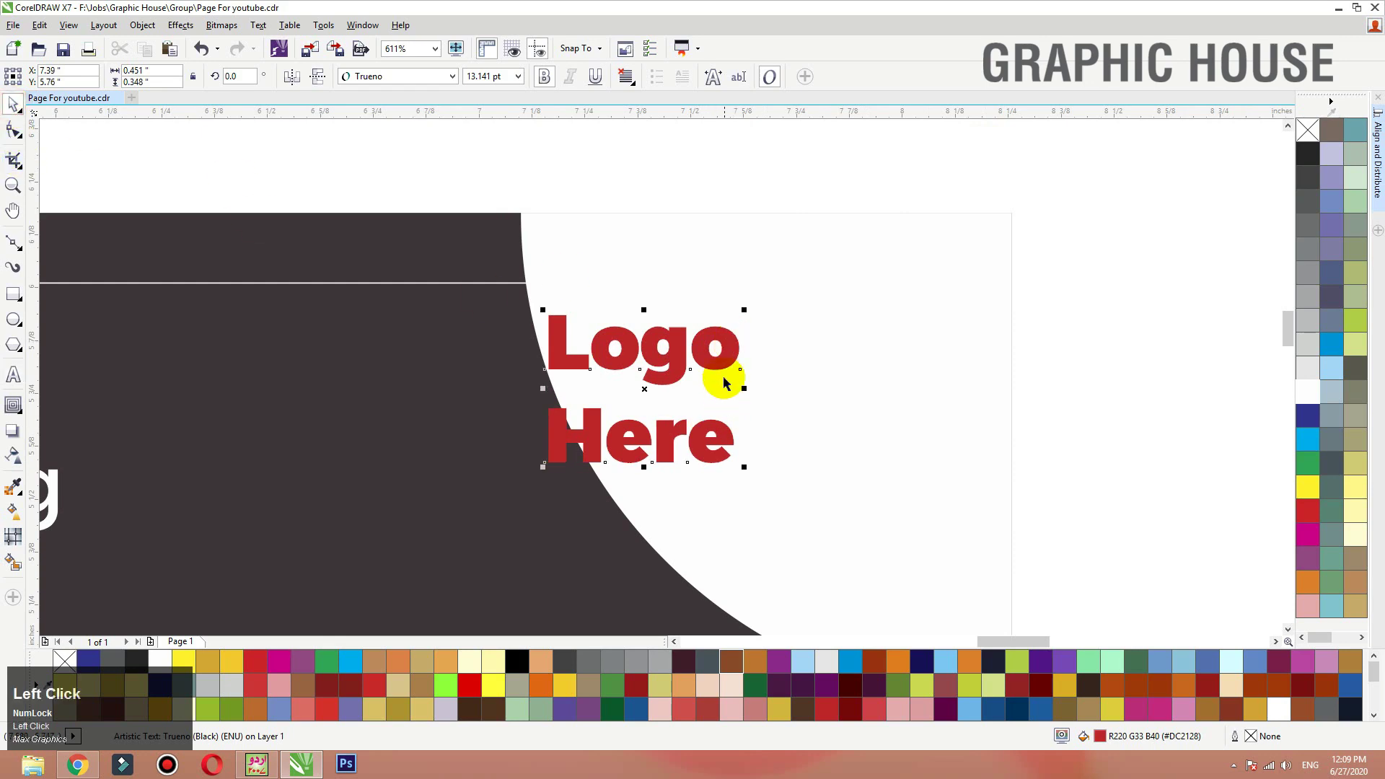
left_click_drag(724, 383, 925, 353)
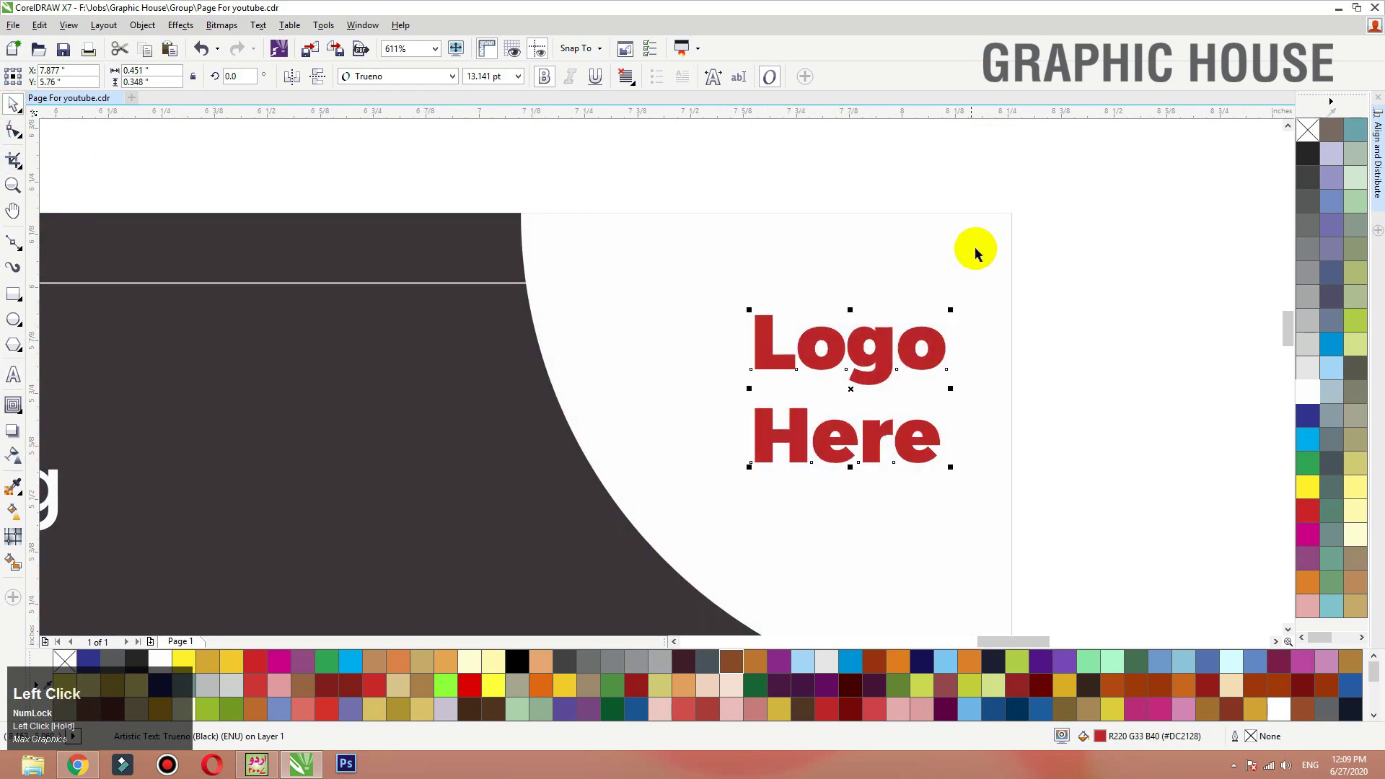
left_click(976, 250)
key("shift+F2")
left_click(1033, 286)
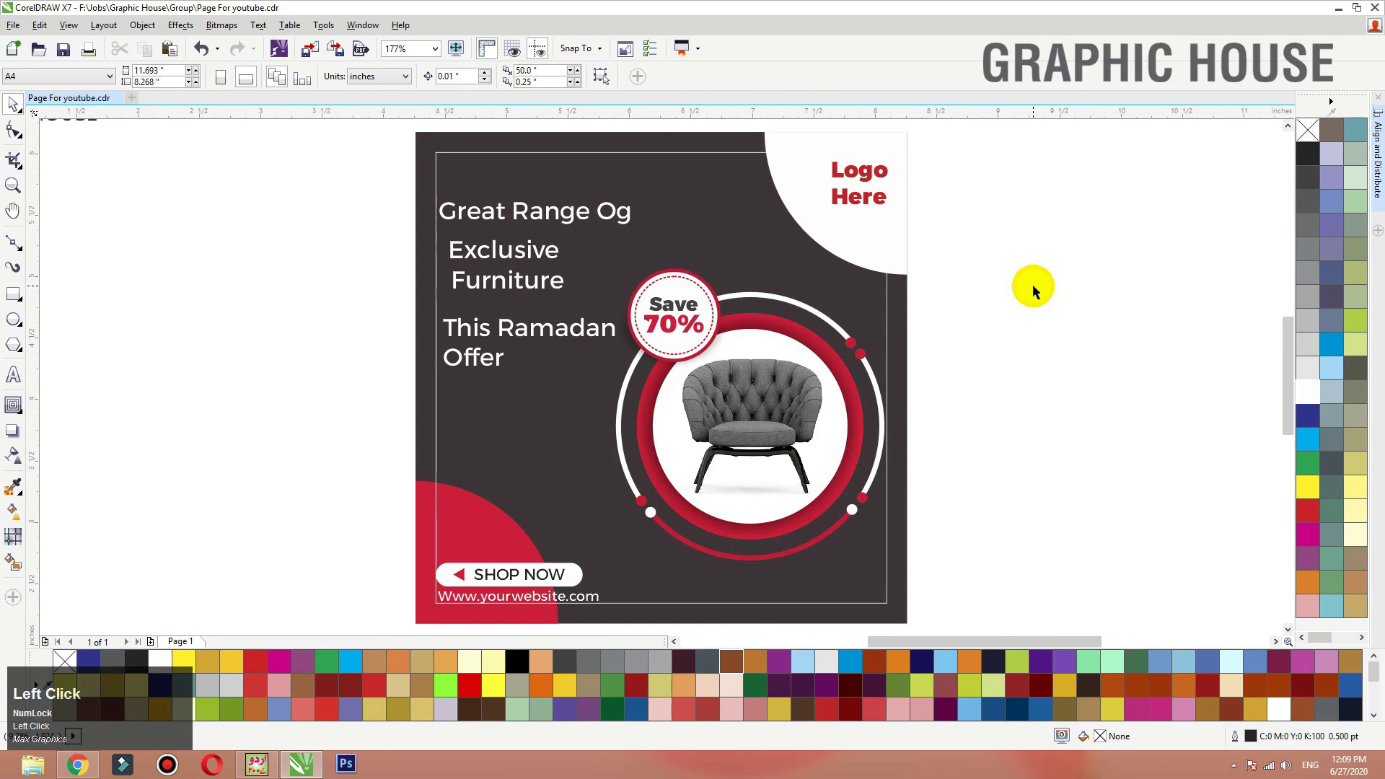
Step: Raise the "Great Range Og" line and enlarge "Exclusive" beneath it to about 29.7 pt in bold
left_click(556, 215)
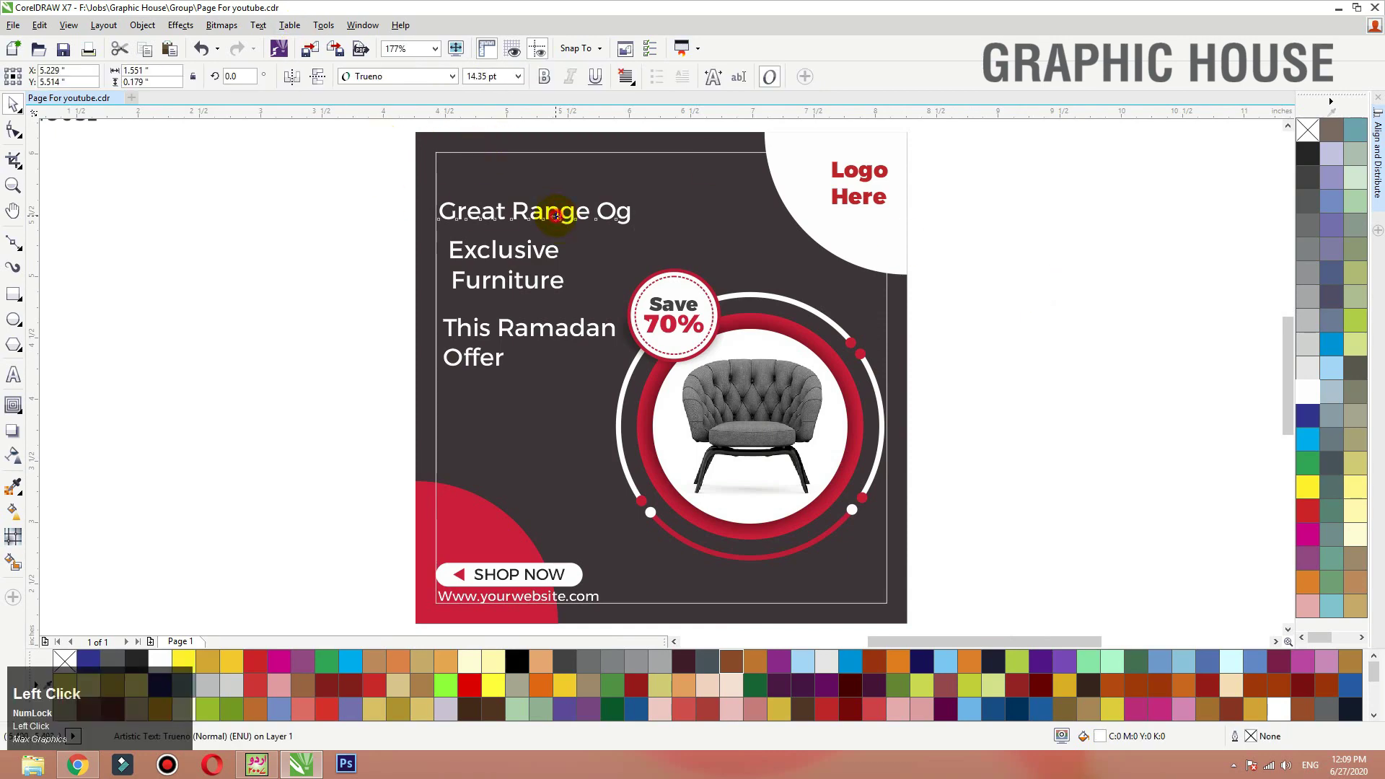
left_click_drag(556, 215, 553, 229)
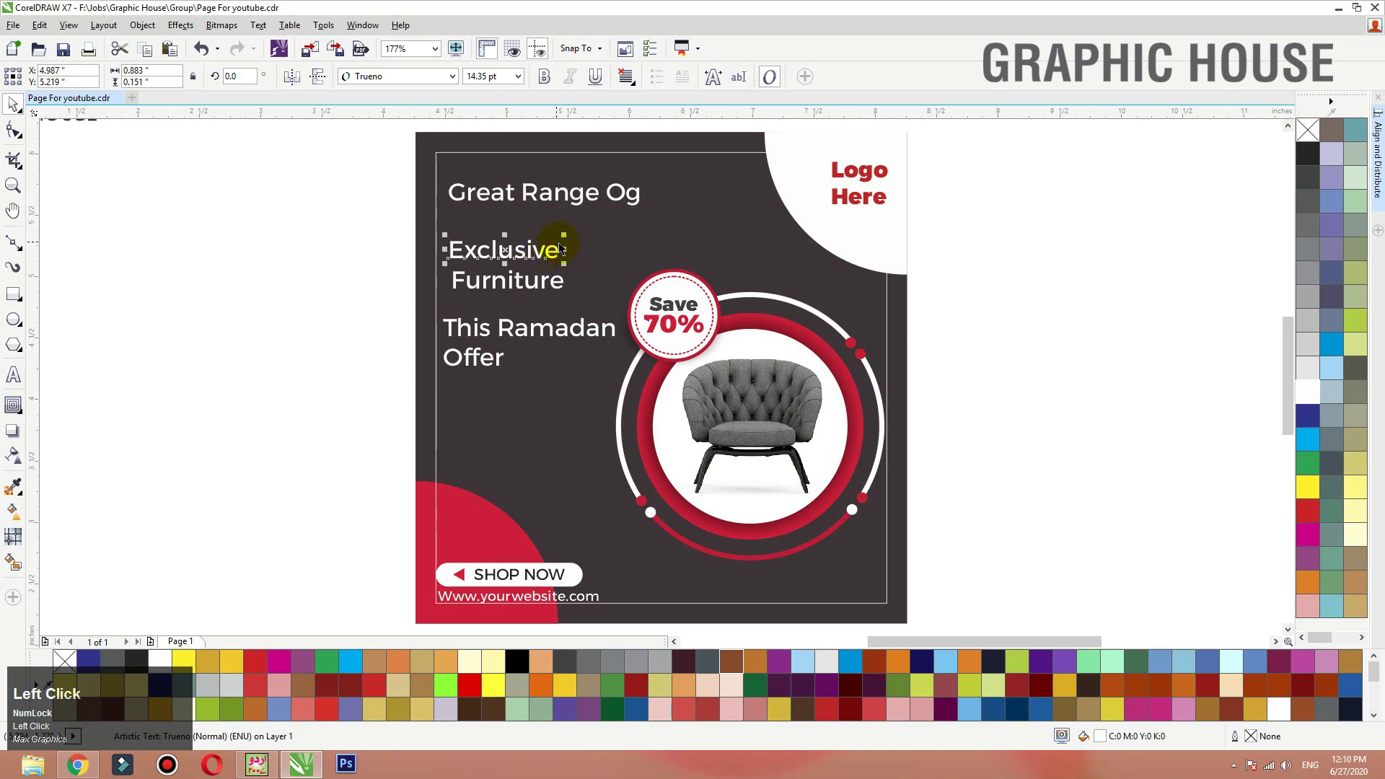
left_click_drag(566, 236, 659, 185)
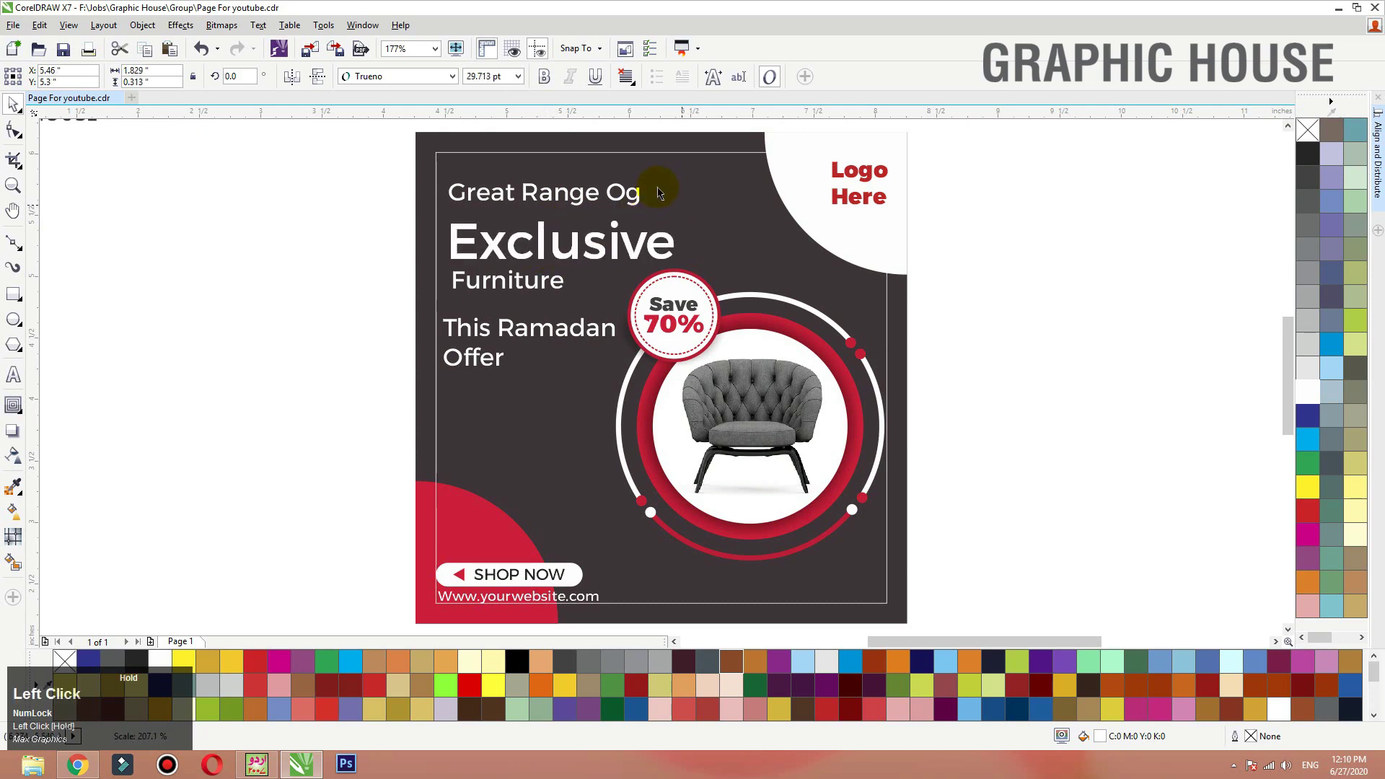
left_click(544, 76)
left_click_drag(411, 156, 931, 432)
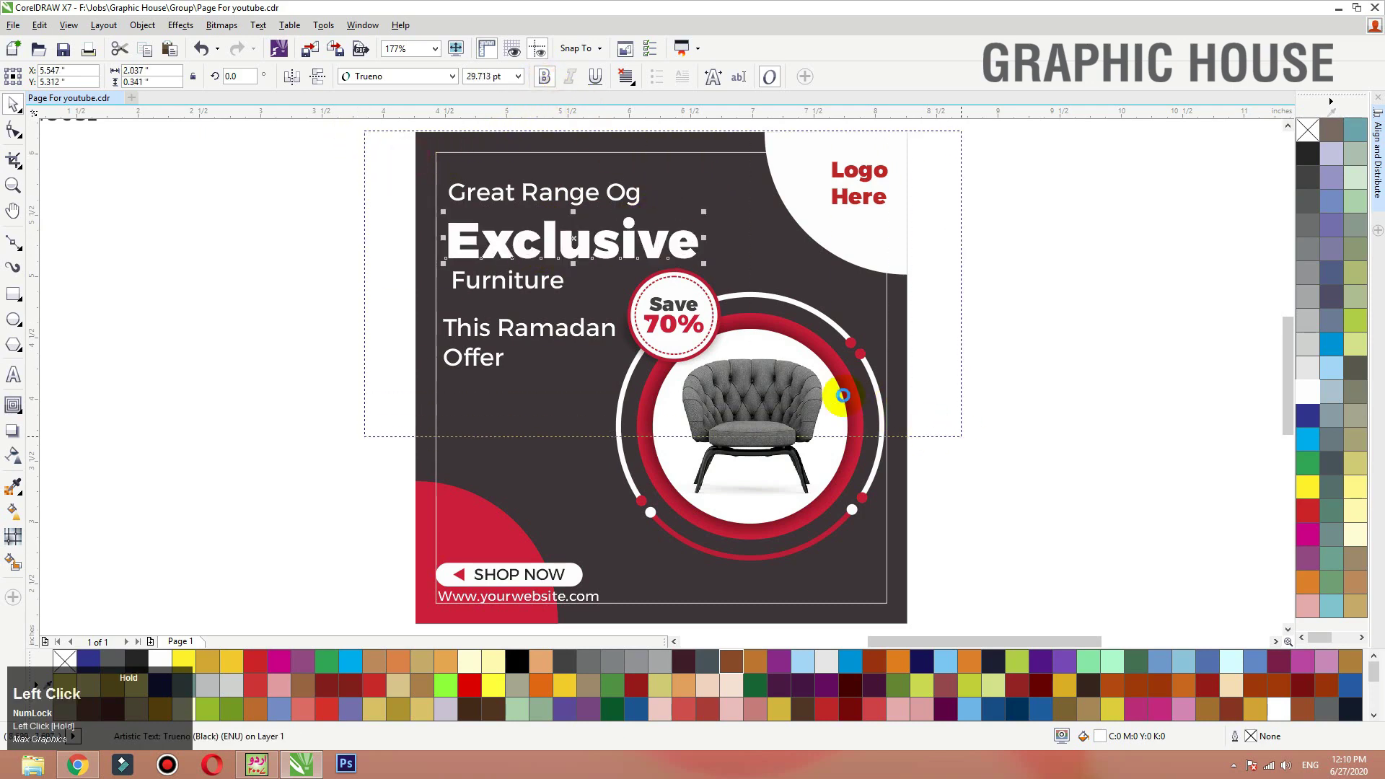
left_click_drag(597, 300, 598, 286)
left_click_drag(617, 230, 616, 199)
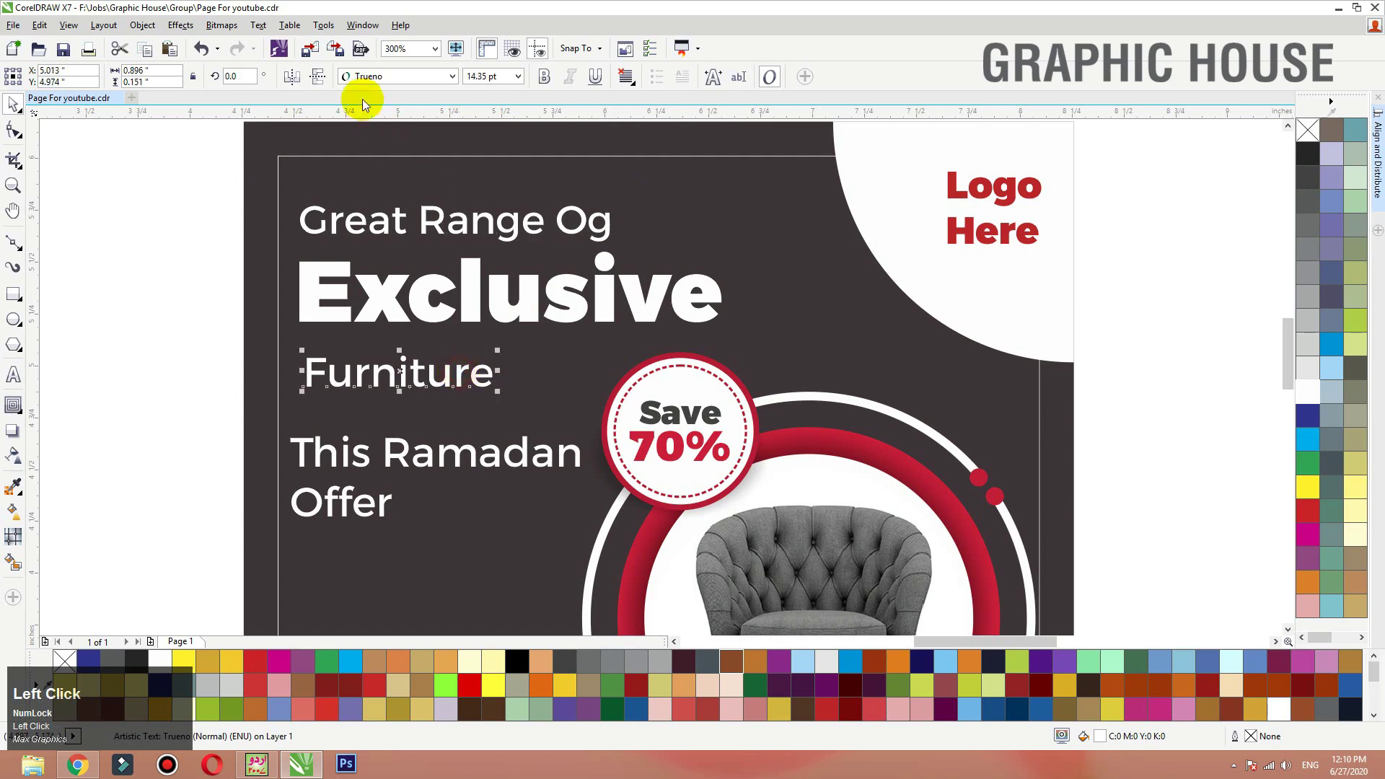
Step: Set "Furniture" in the TheNautiGal font, enlarge it to about 36.3 pt and place it just below "Exclusive"
left_click(382, 76)
type("th")
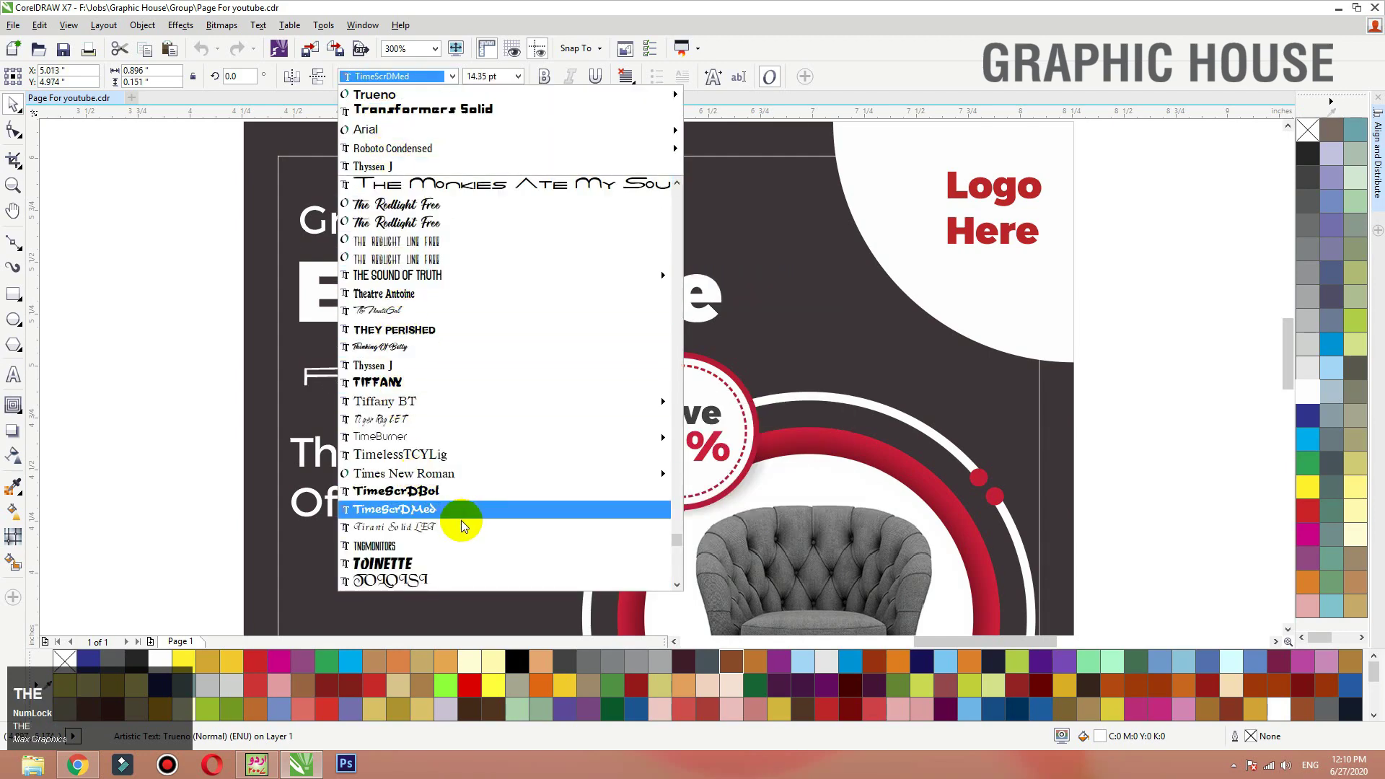
left_click(404, 310)
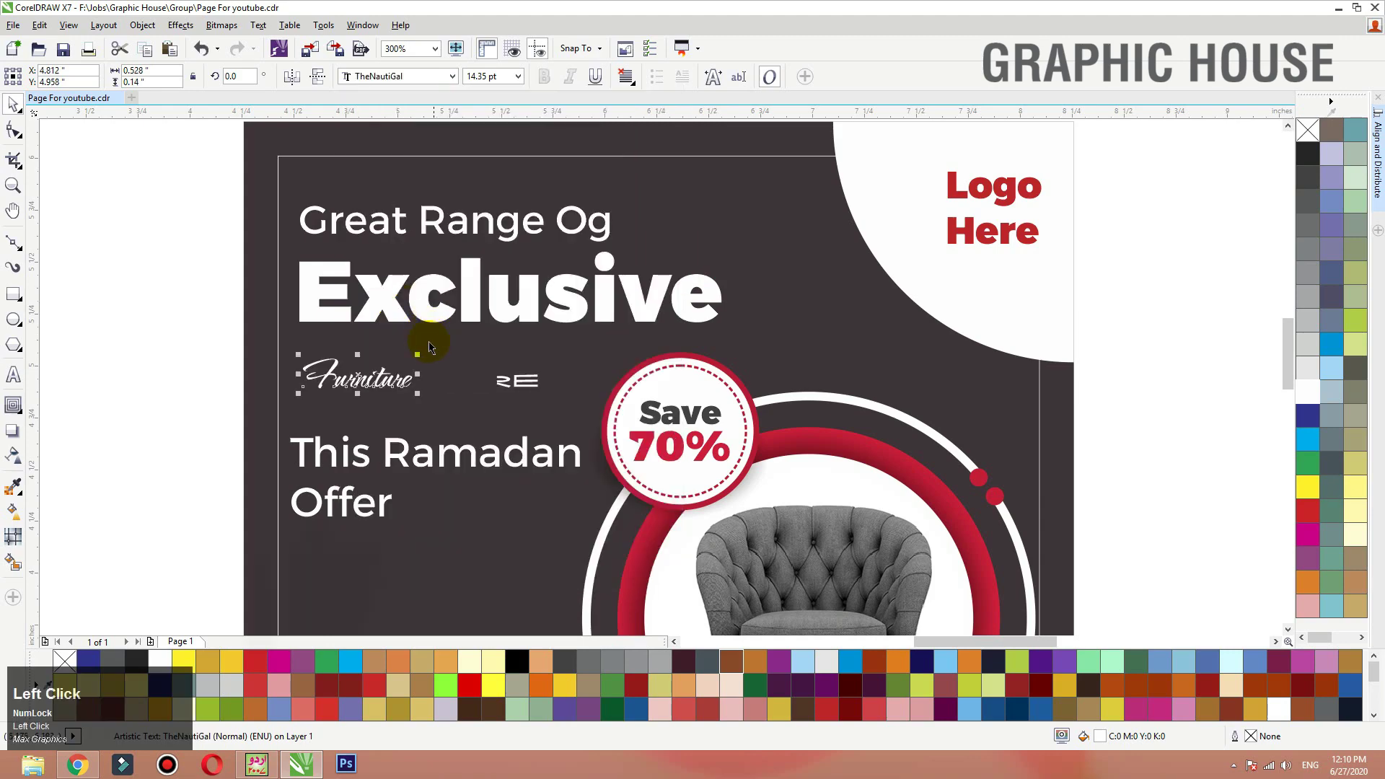
left_click_drag(419, 355, 600, 294)
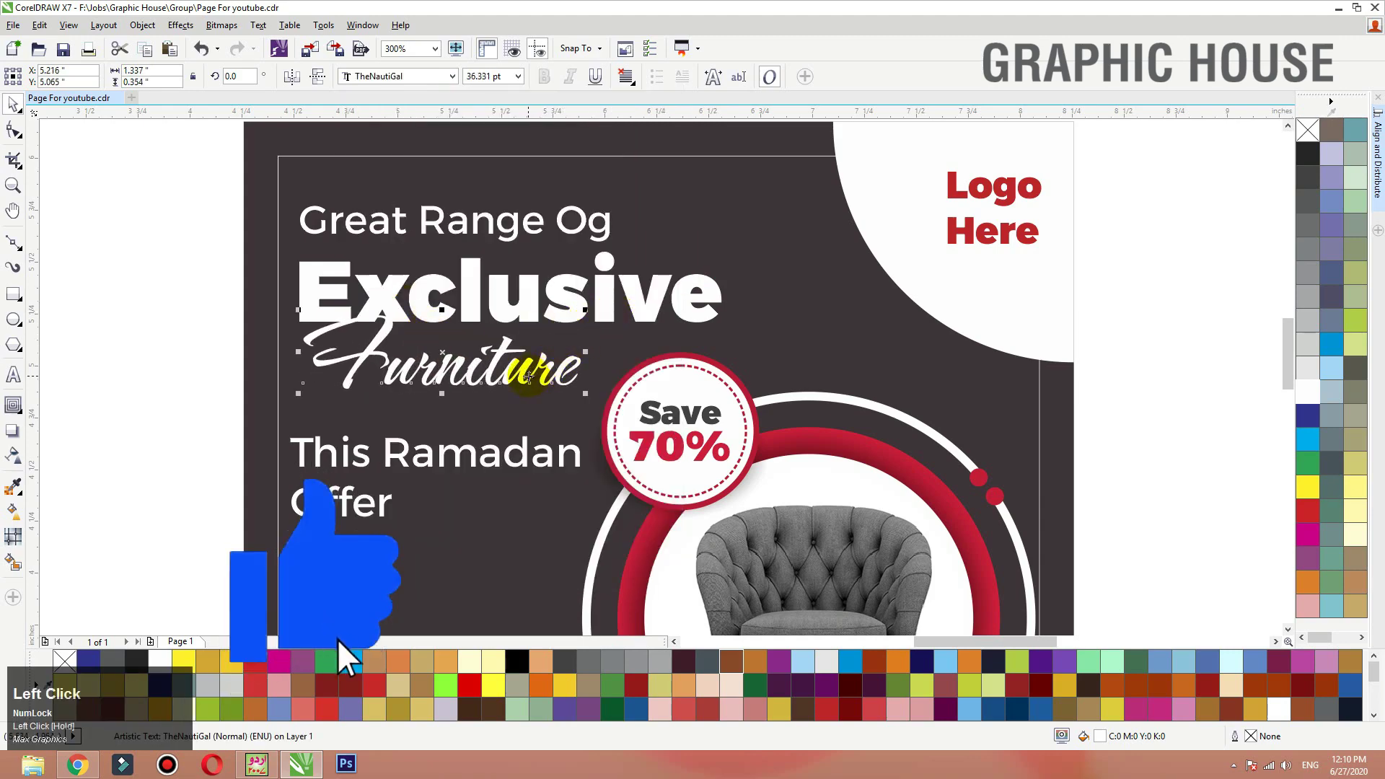
left_click_drag(533, 382, 545, 397)
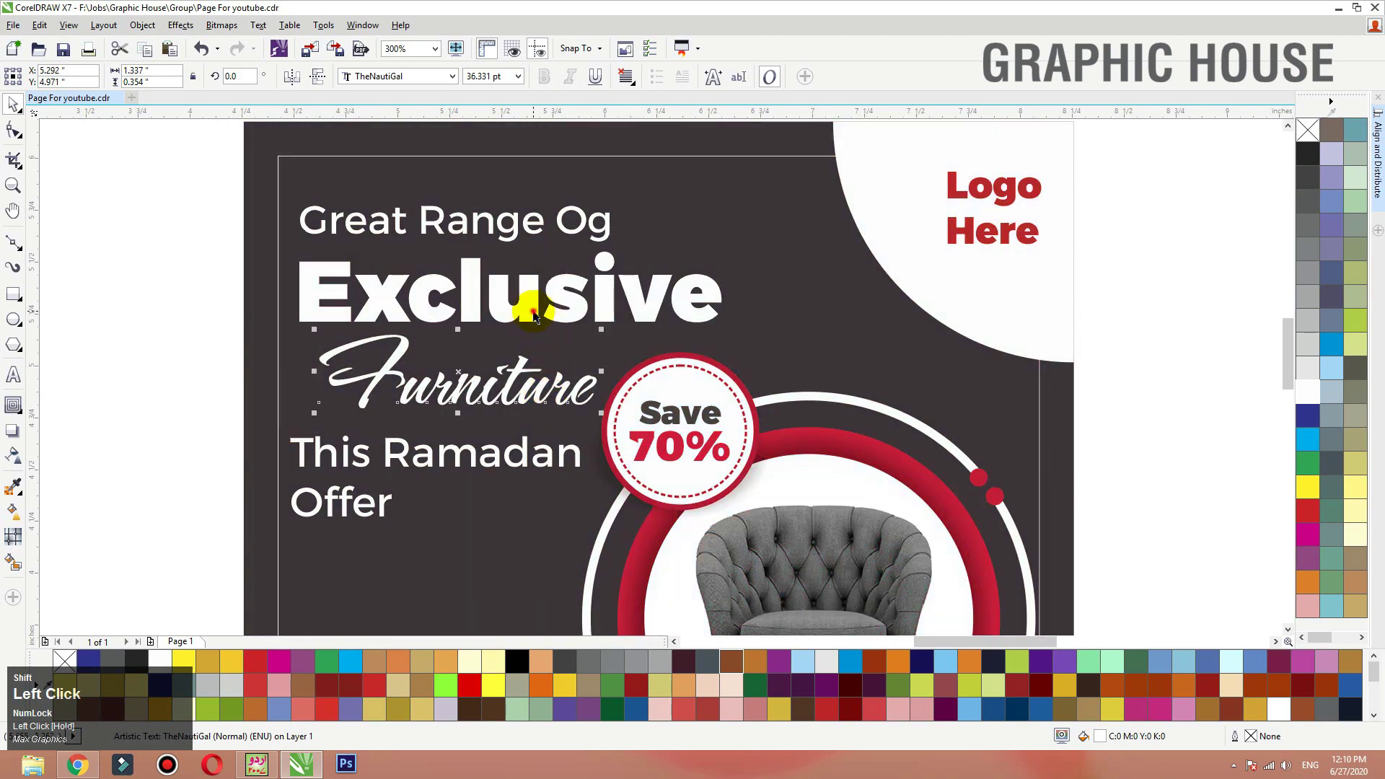
Step: Center "Furniture" horizontally under "Exclusive"
left_click(533, 312, "shift")
key("c")
left_click(147, 386)
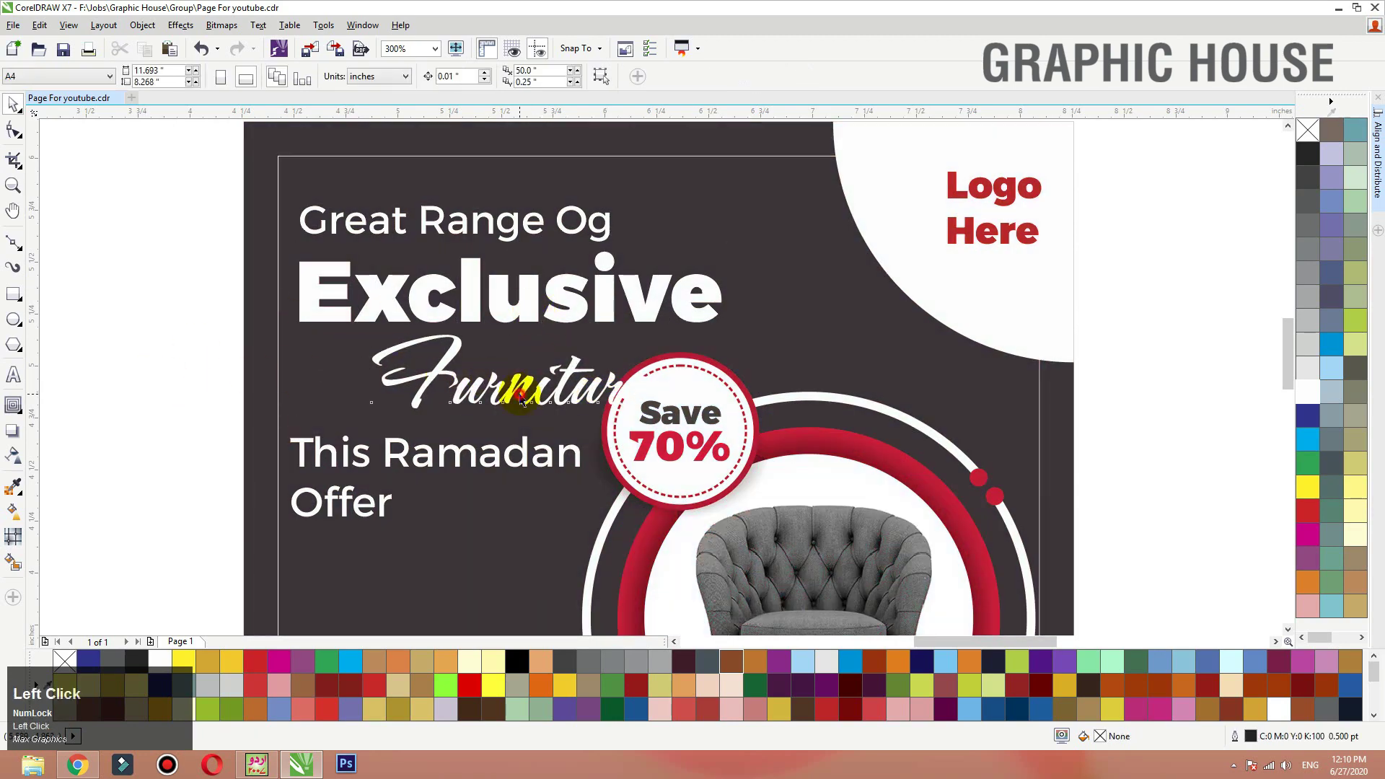
left_click(519, 390)
Step: Shift the "Save 70%" badge right, clear of "Furniture", and scale it down slightly about its center
left_click(651, 437)
left_click_drag(1122, 347, 581, 535)
left_click_drag(635, 464, 796, 417)
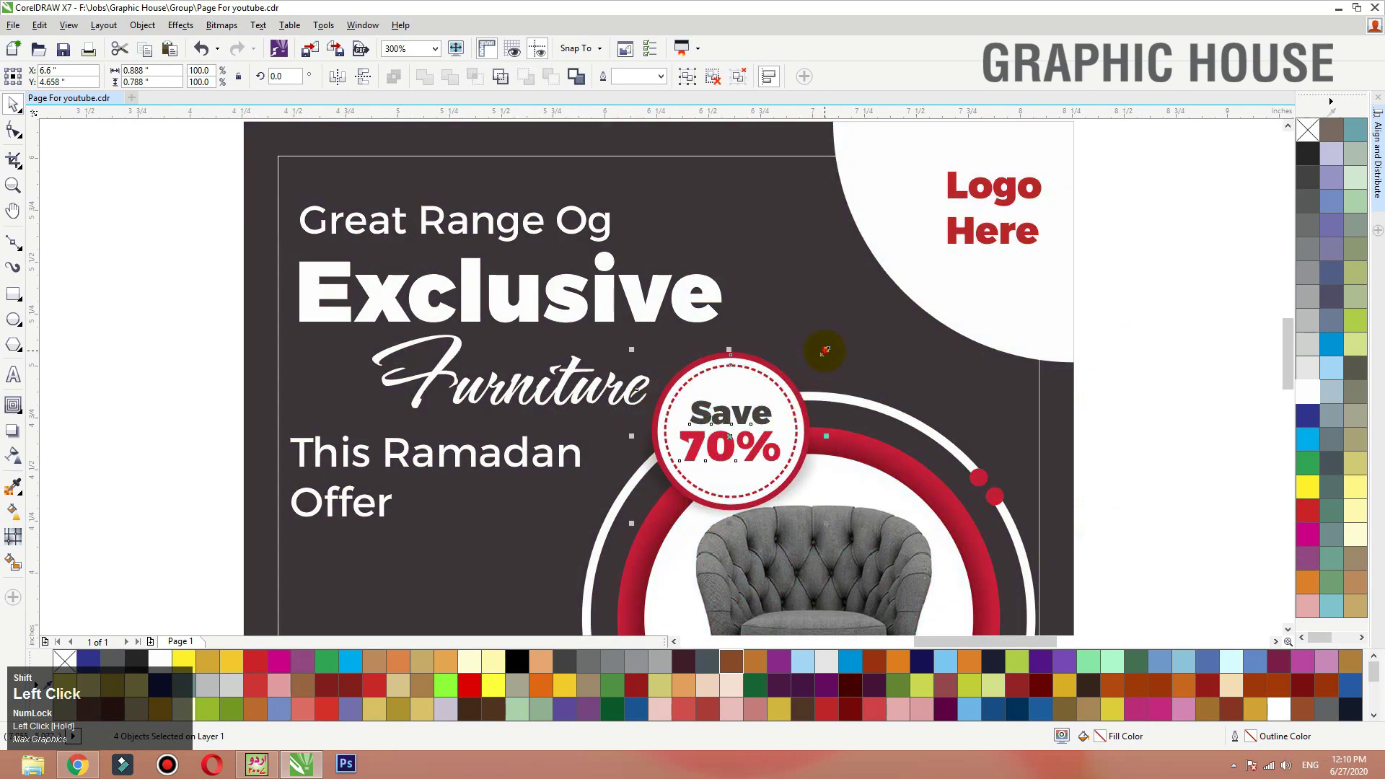
left_click_drag(824, 351, 816, 359)
Step: Left-align the "This Ramadan" and "Offer" lines, shrink them to about 12.8 pt and move them down
left_click(483, 459)
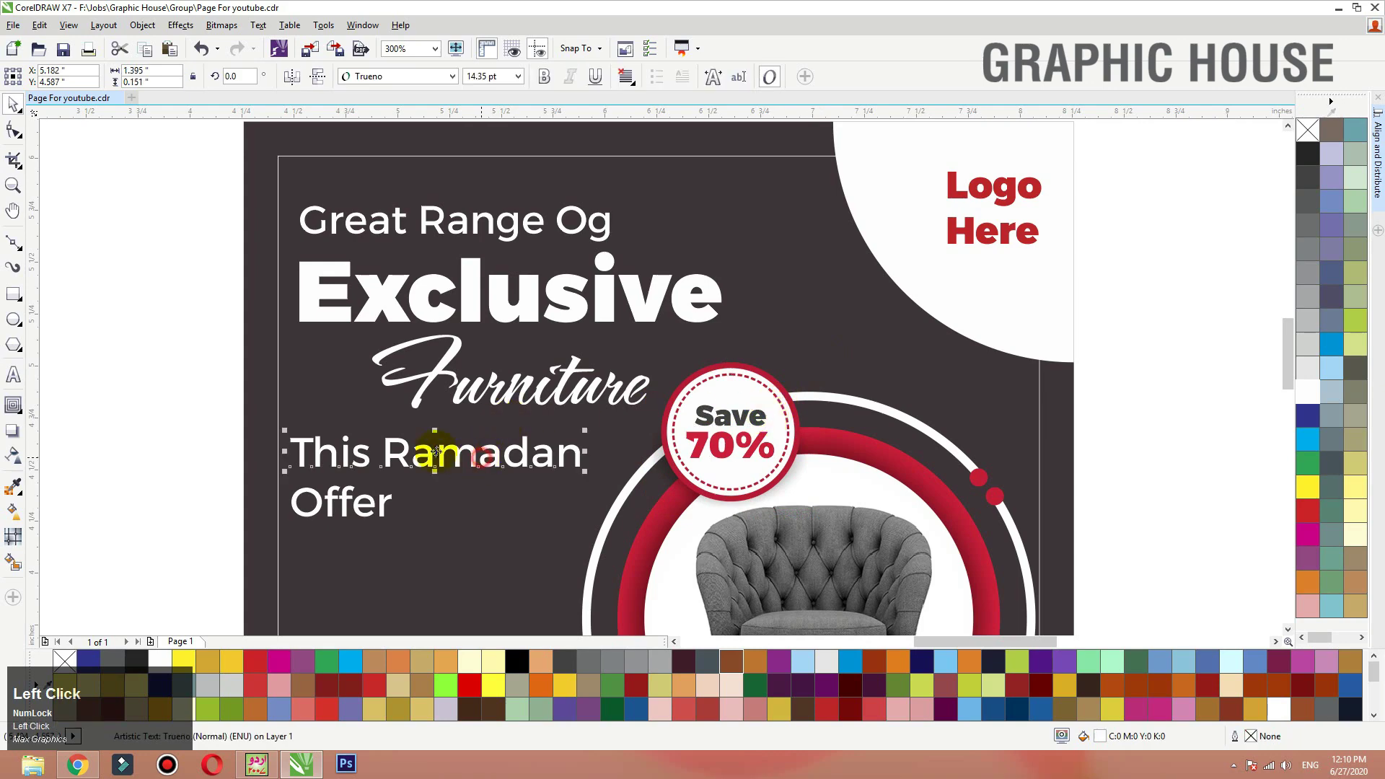
left_click_drag(361, 537, 608, 563)
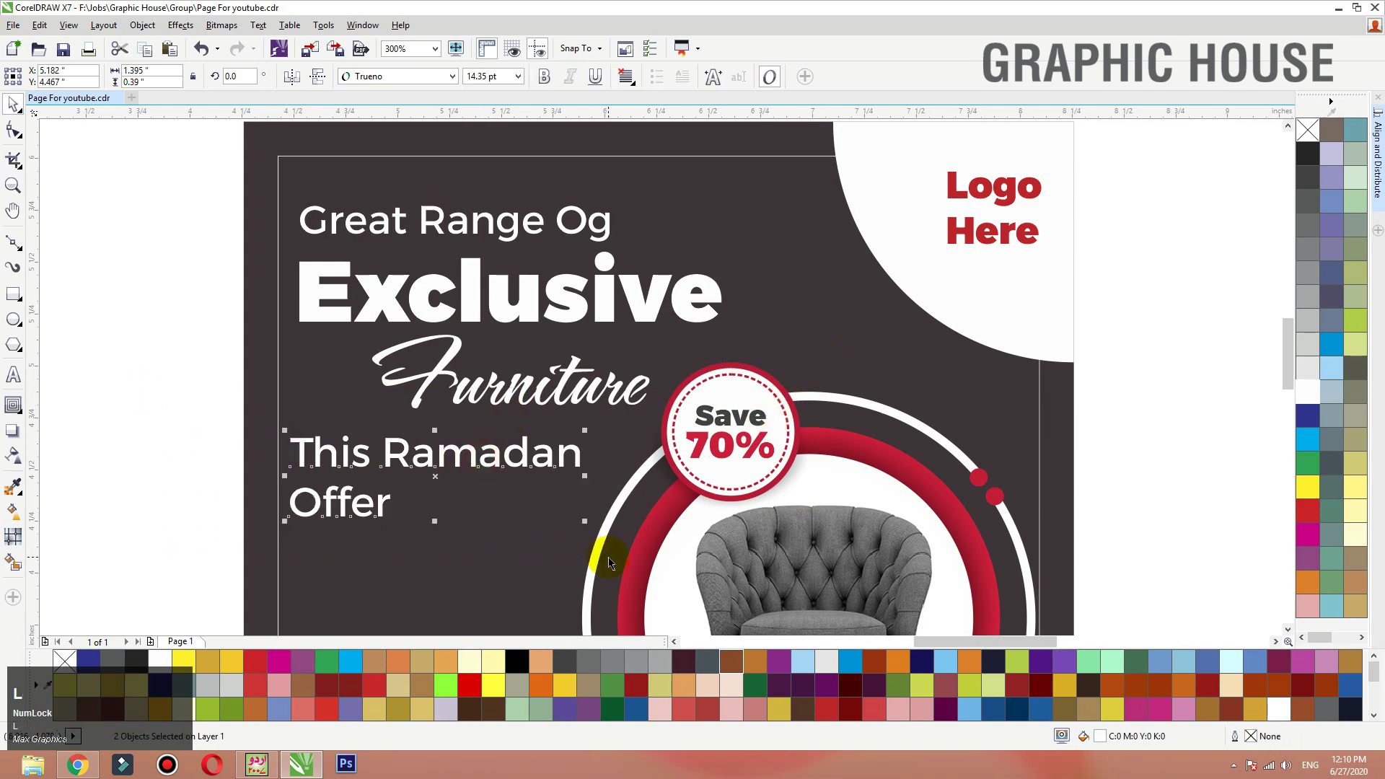
left_click_drag(586, 430, 551, 443)
key("F2")
left_click_drag(253, 231, 817, 595)
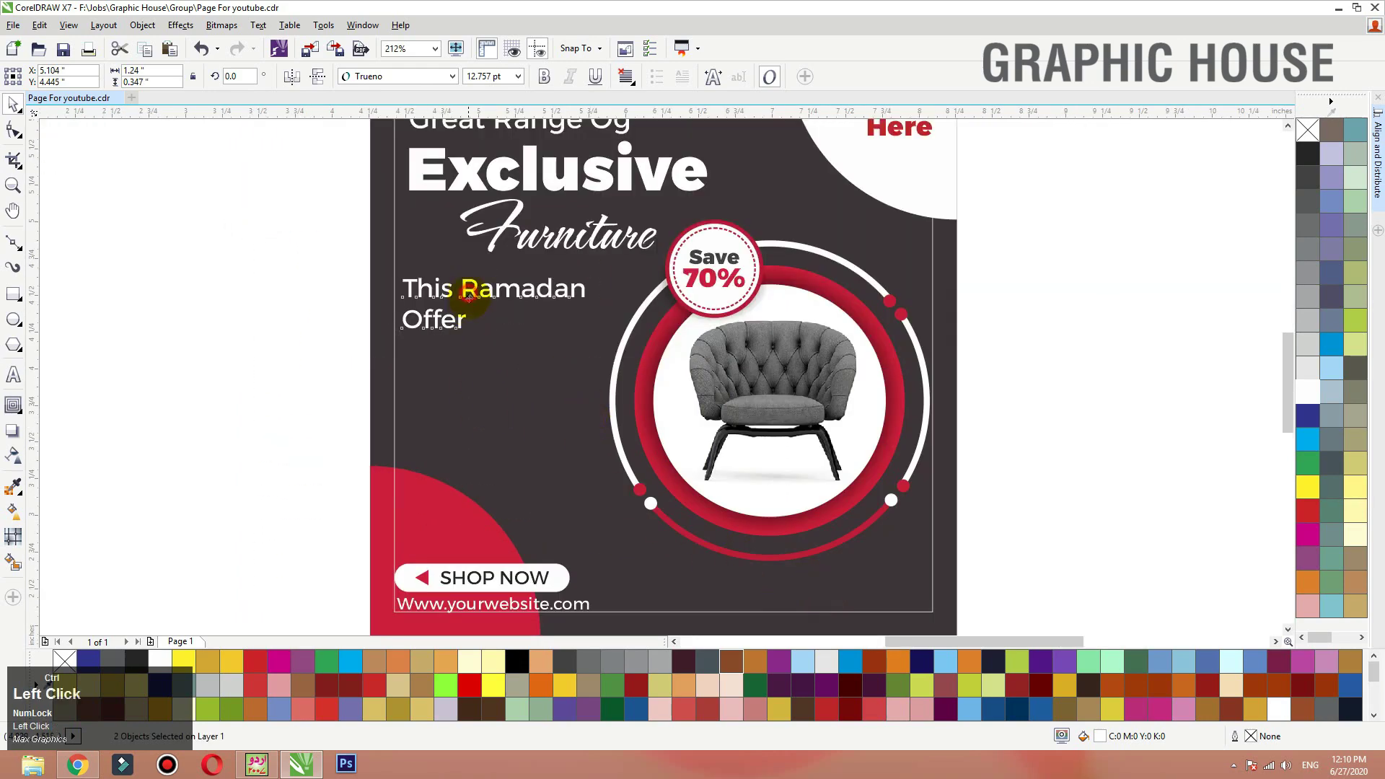
left_click_drag(469, 295, 469, 312)
Step: Move the ringed chair together with the "Save 70%" badge down and slightly left, inside the margin frame
left_click_drag(1052, 210, 628, 535)
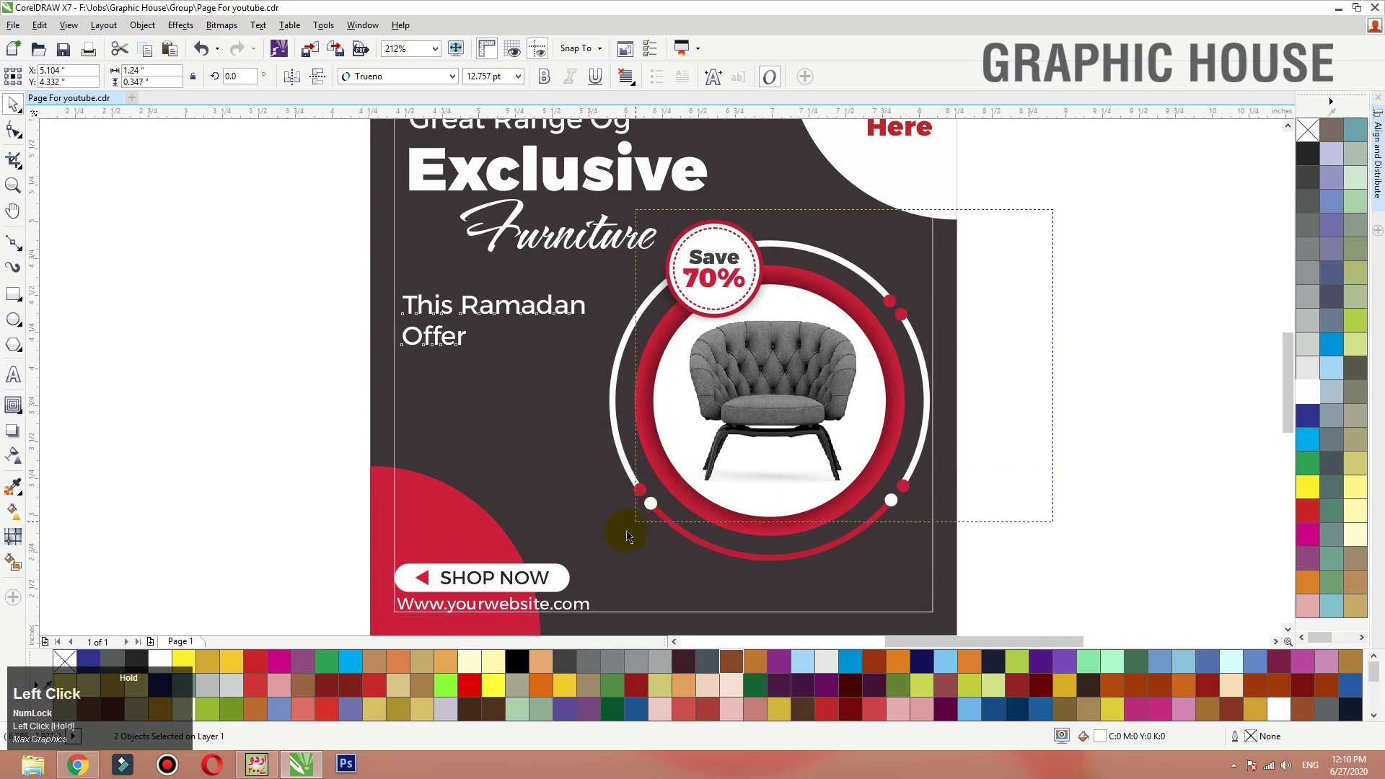
left_click_drag(594, 581, 589, 582)
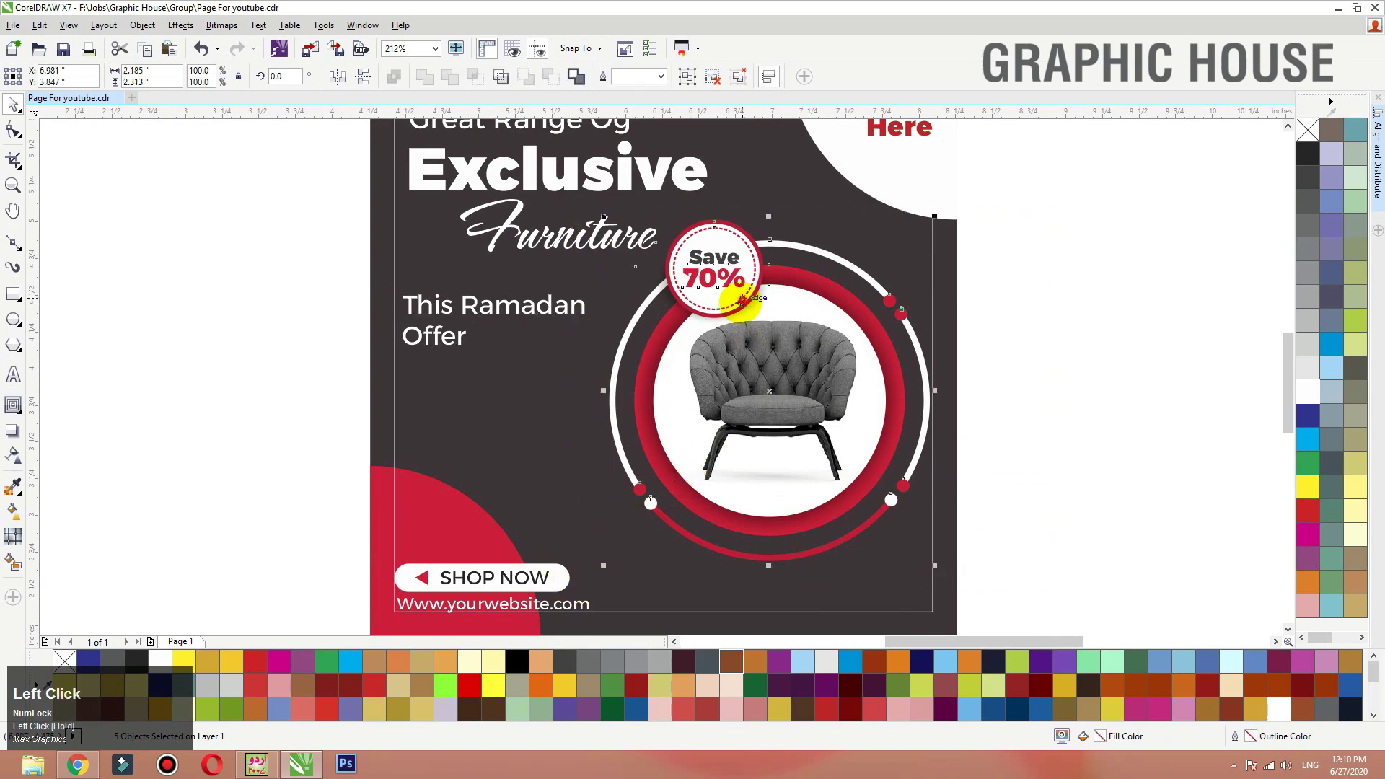
left_click_drag(743, 300, 741, 344)
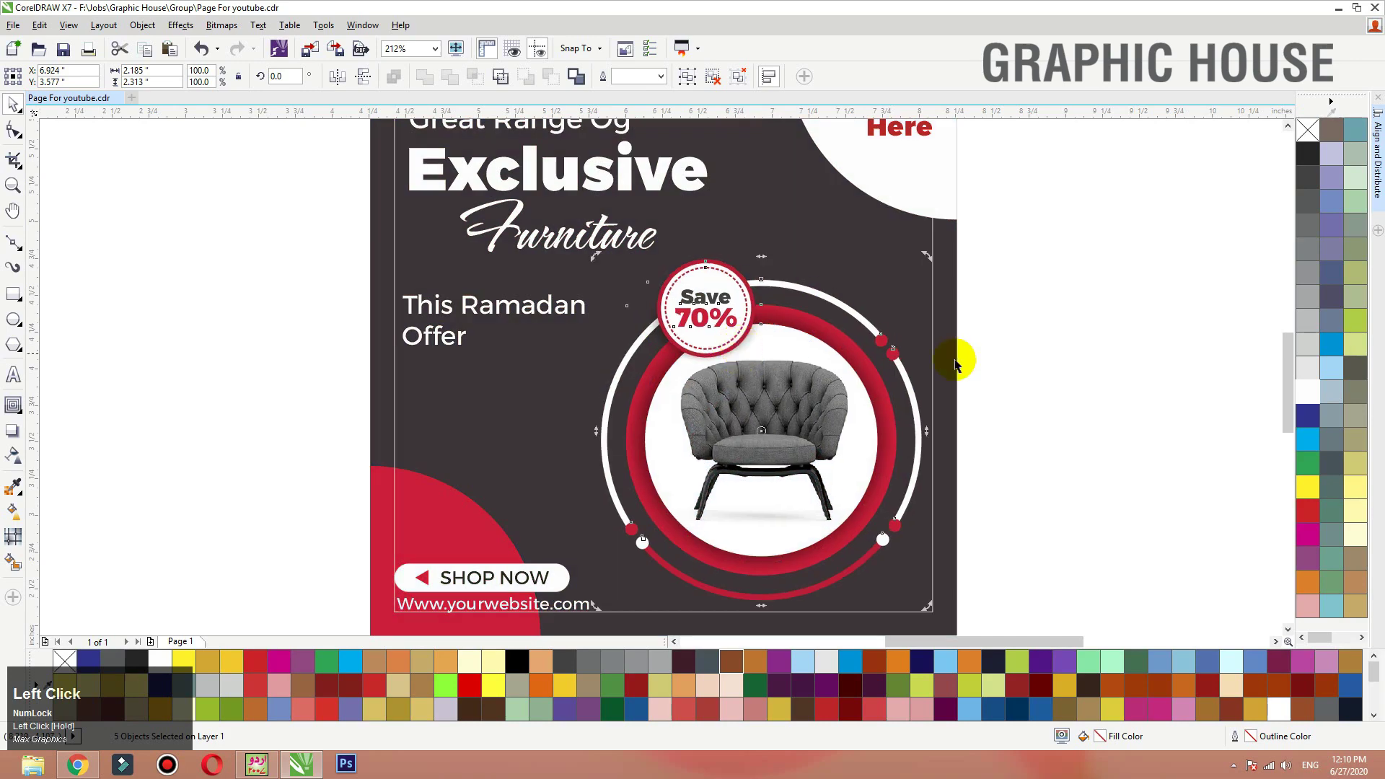
left_click(958, 359)
Step: Nudge the "This Ramadan" and "Offer" lines further down, away from the headline
key("shift+F2")
left_click_drag(309, 407, 659, 308)
key("Down")
key("Down")
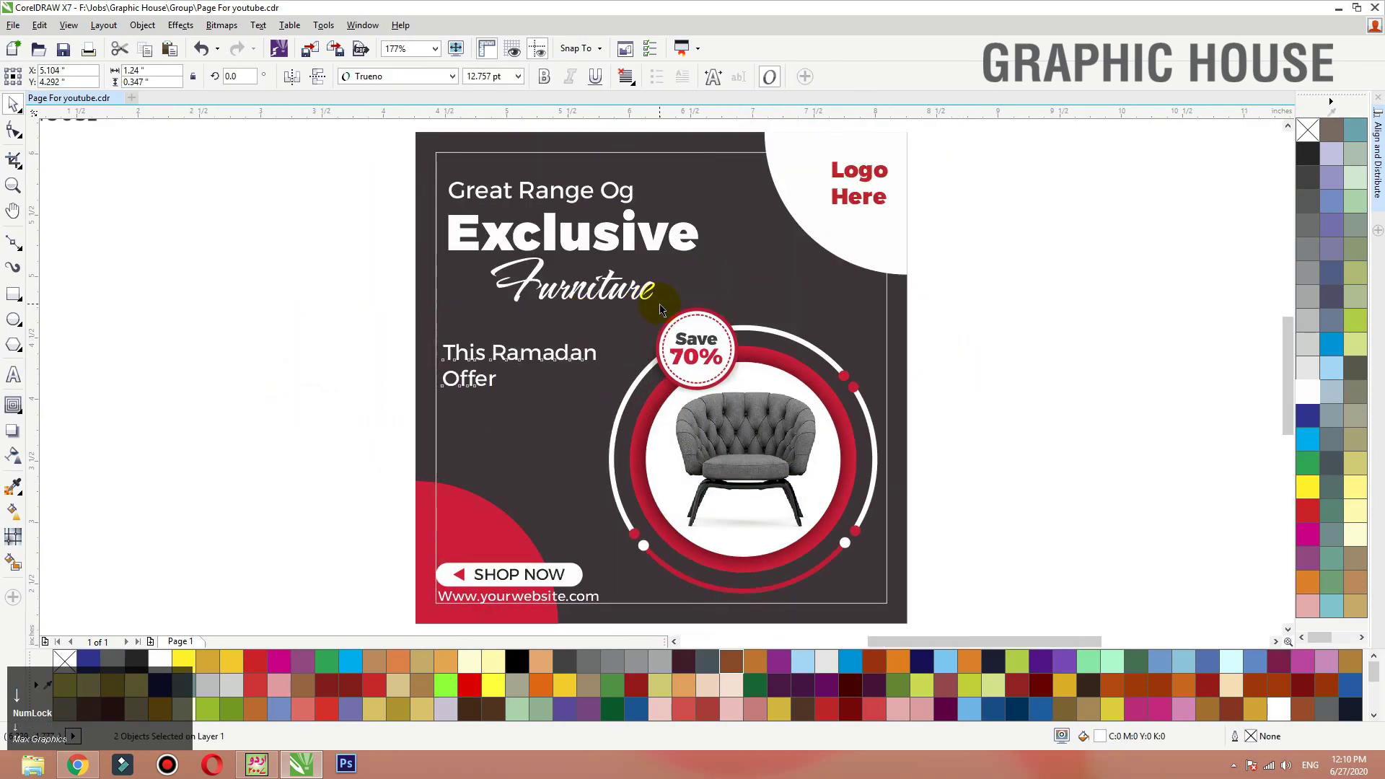
key("Down")
key("Down")
key("Down")
key("Down")
Step: Enlarge "Exclusive" and "Furniture" together slightly, bringing "Exclusive" to about 30.5 pt
left_click_drag(332, 306, 644, 249)
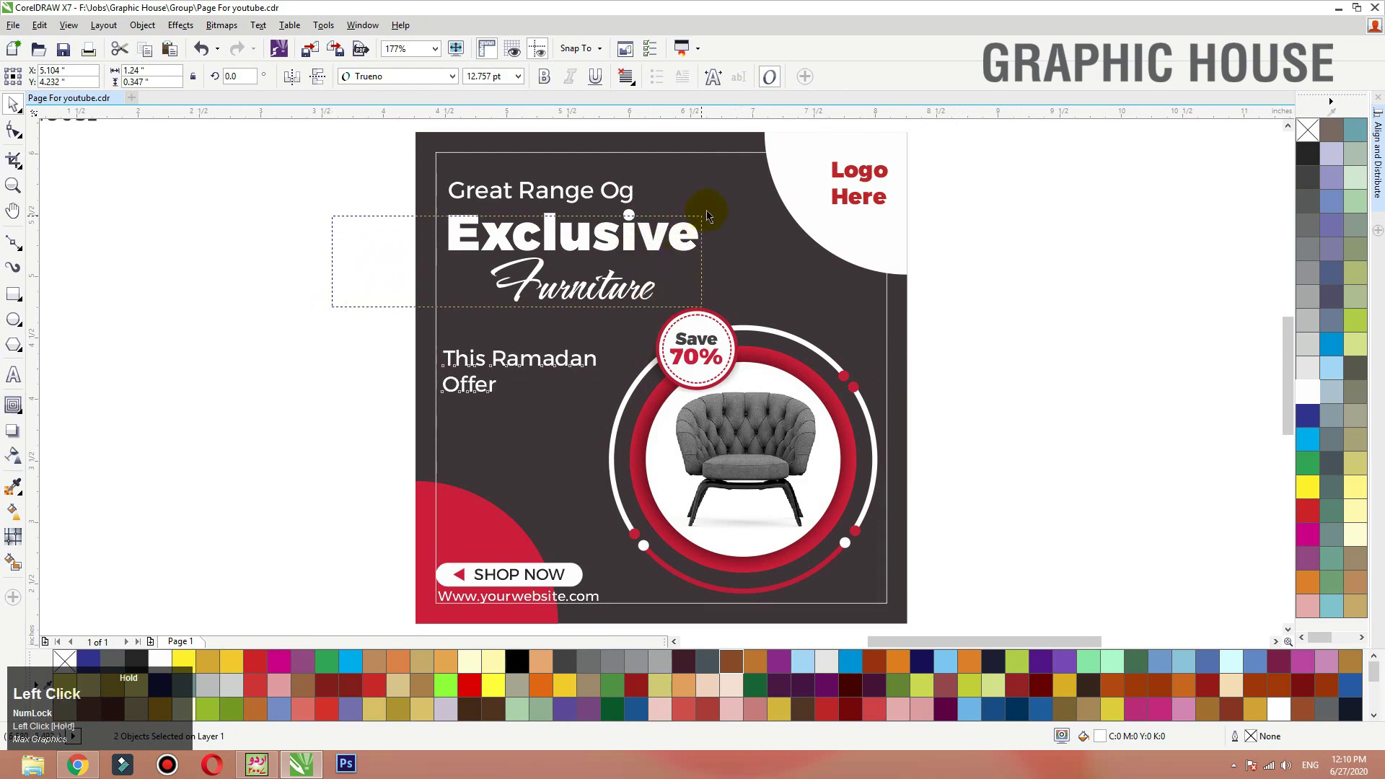
left_click_drag(707, 214, 706, 217)
left_click_drag(703, 308, 710, 310)
left_click(265, 316)
Step: Nudge "Exclusive" and the "Great Range Og" line above it slightly upward
left_click(586, 227)
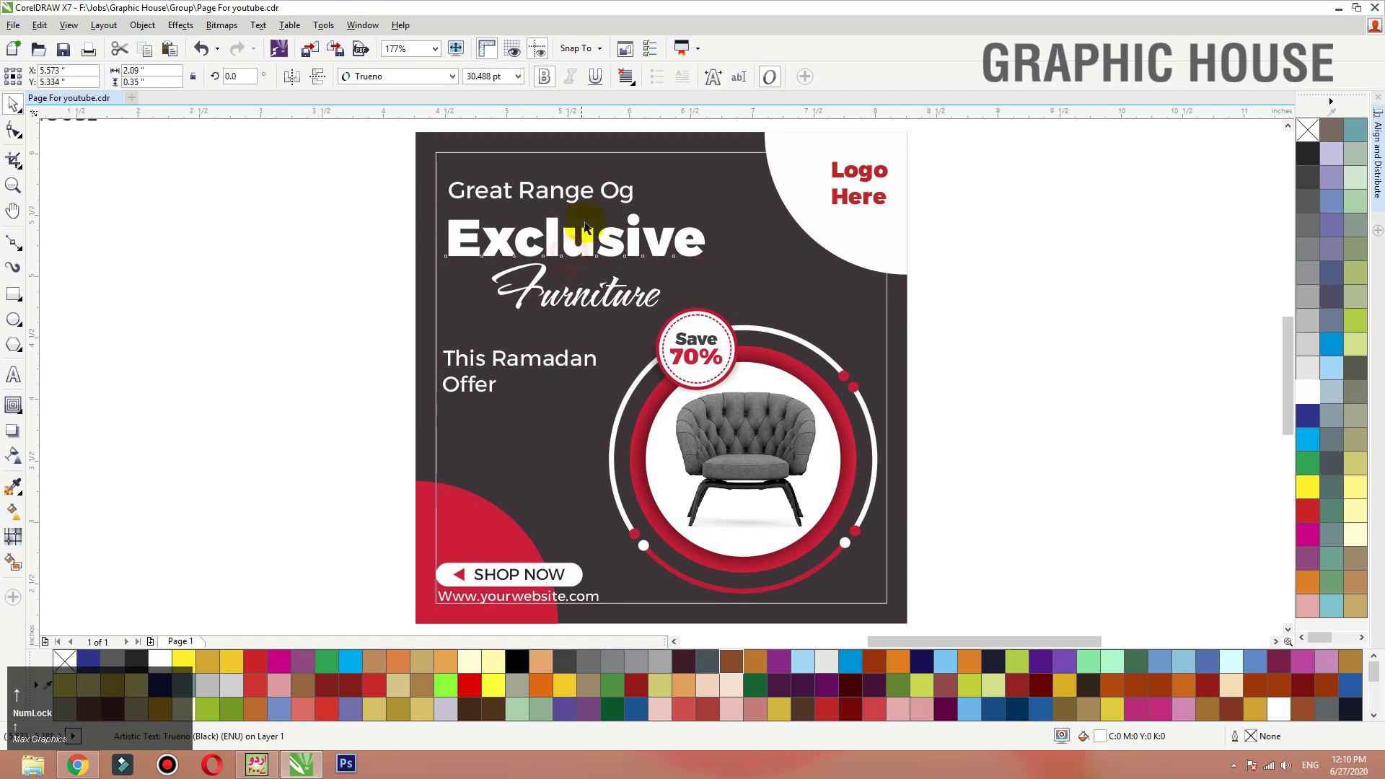
key("Up")
key("Up")
key("Up")
left_click(583, 193)
left_click(253, 205)
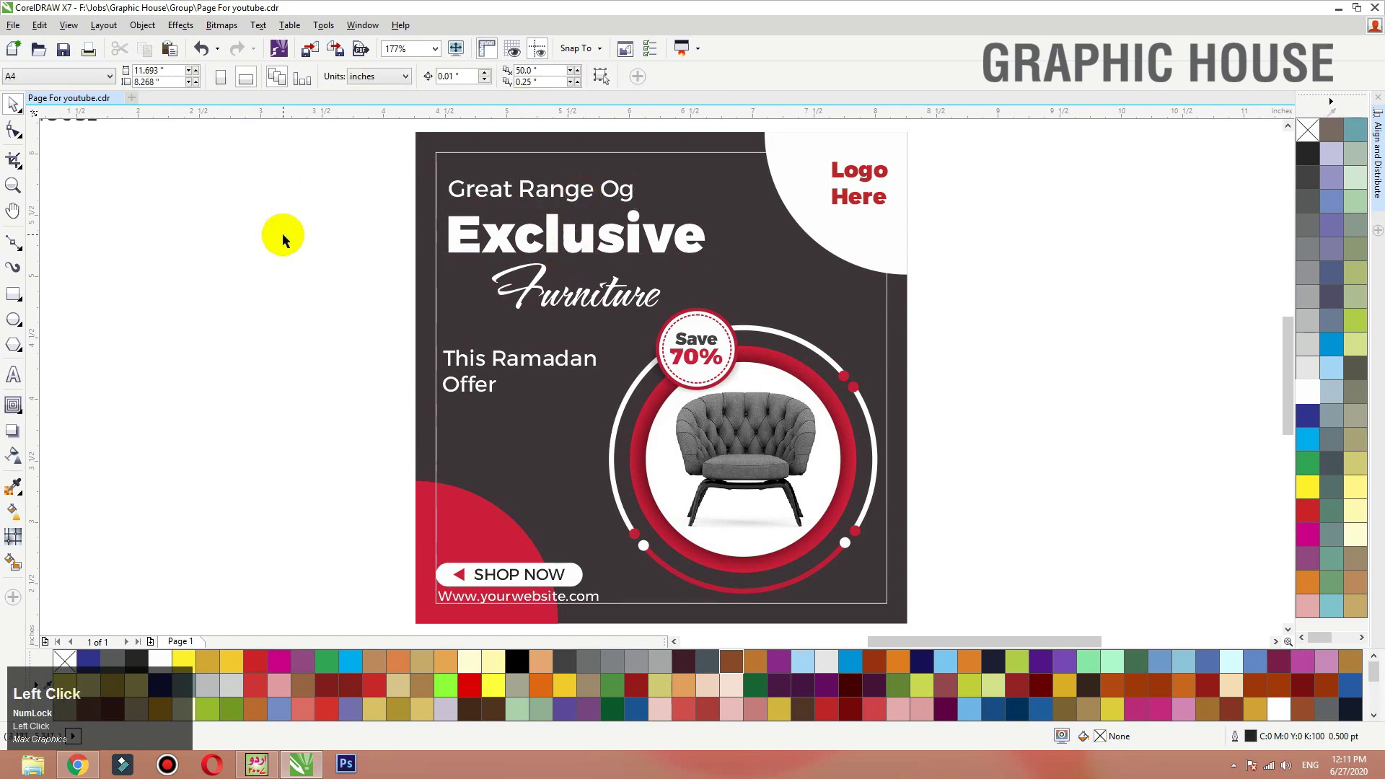
left_click(220, 260)
Step: Shrink the website address to about 6.7 pt and center it under the "SHOP NOW" button
scroll(509, 298, "down", 2)
key("F2")
left_click_drag(369, 229, 879, 544)
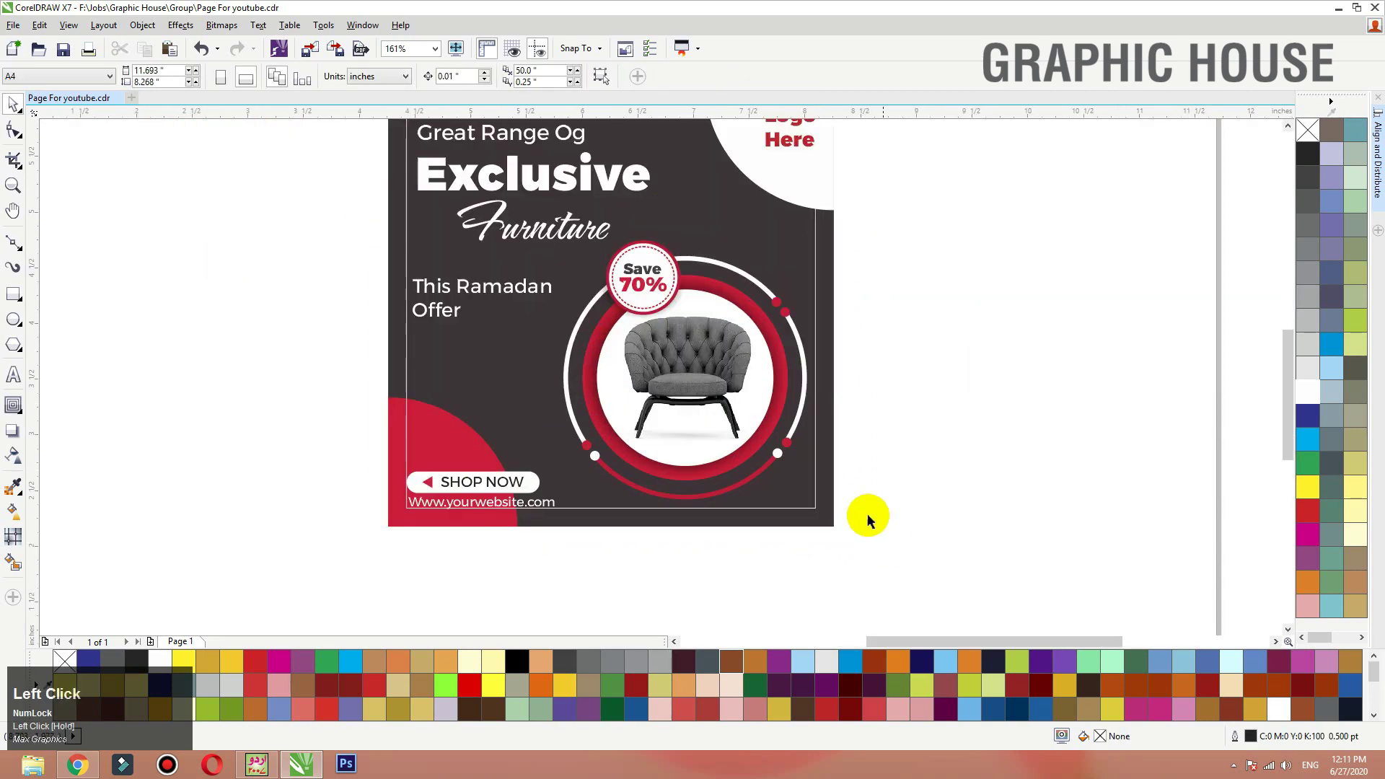
key("F2")
left_click_drag(298, 460, 750, 572)
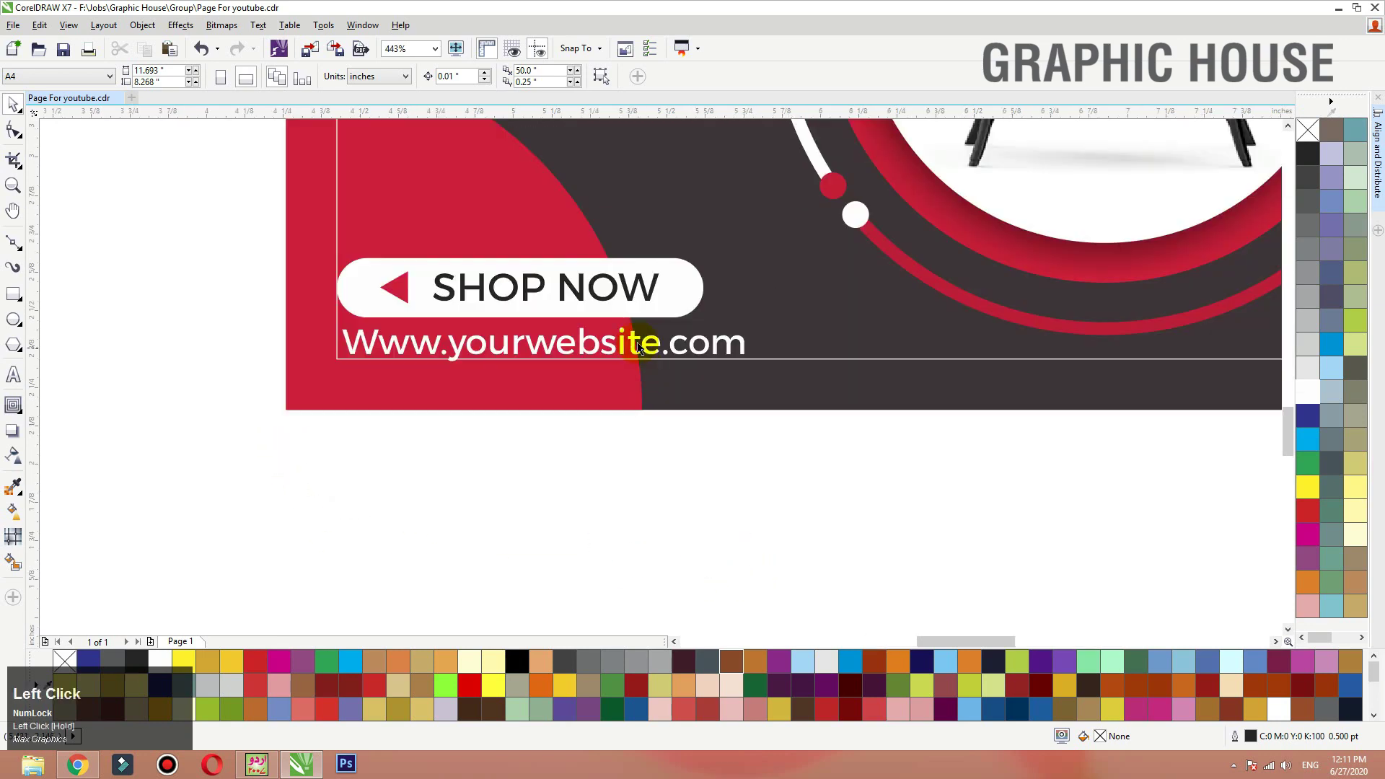
left_click(653, 358)
left_click_drag(748, 325, 707, 322)
left_click(685, 302, "shift")
key("c")
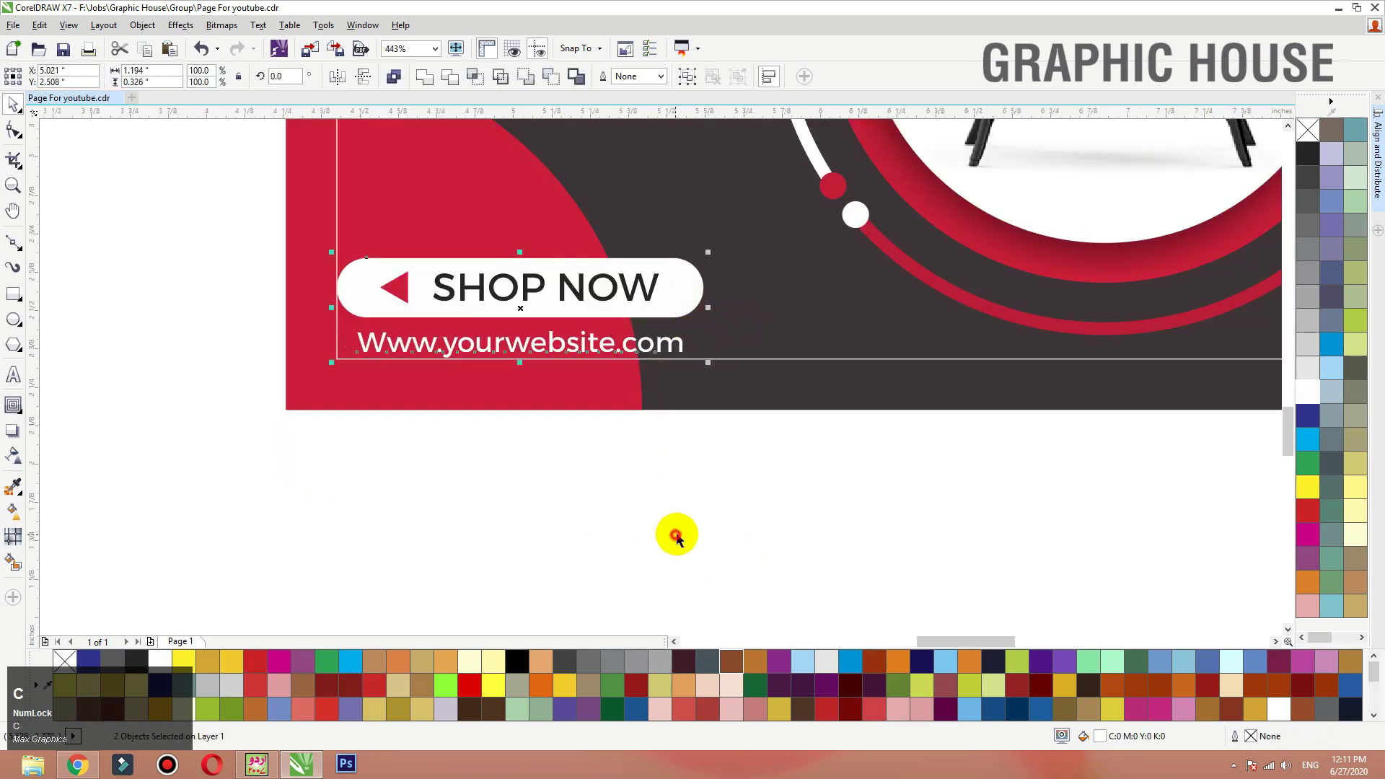
Step: Nudge the website address up, closer to the "SHOP NOW" button
left_click_drag(765, 499, 317, 357)
key("Up")
key("Up")
left_click(258, 488)
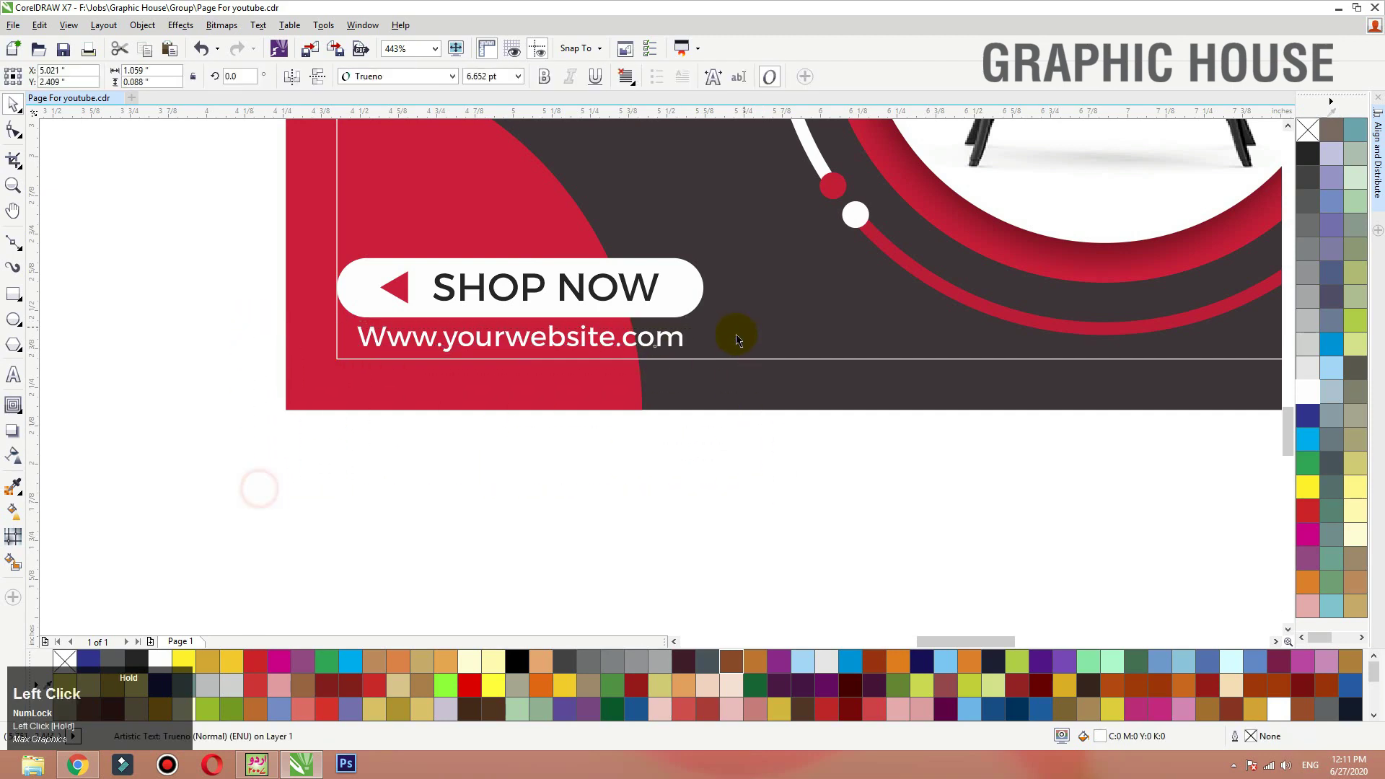
Step: Narrow the white rounded button shape evenly from both sides to about 1.15 inches wide
left_click(689, 299)
left_click_drag(811, 213, 202, 338)
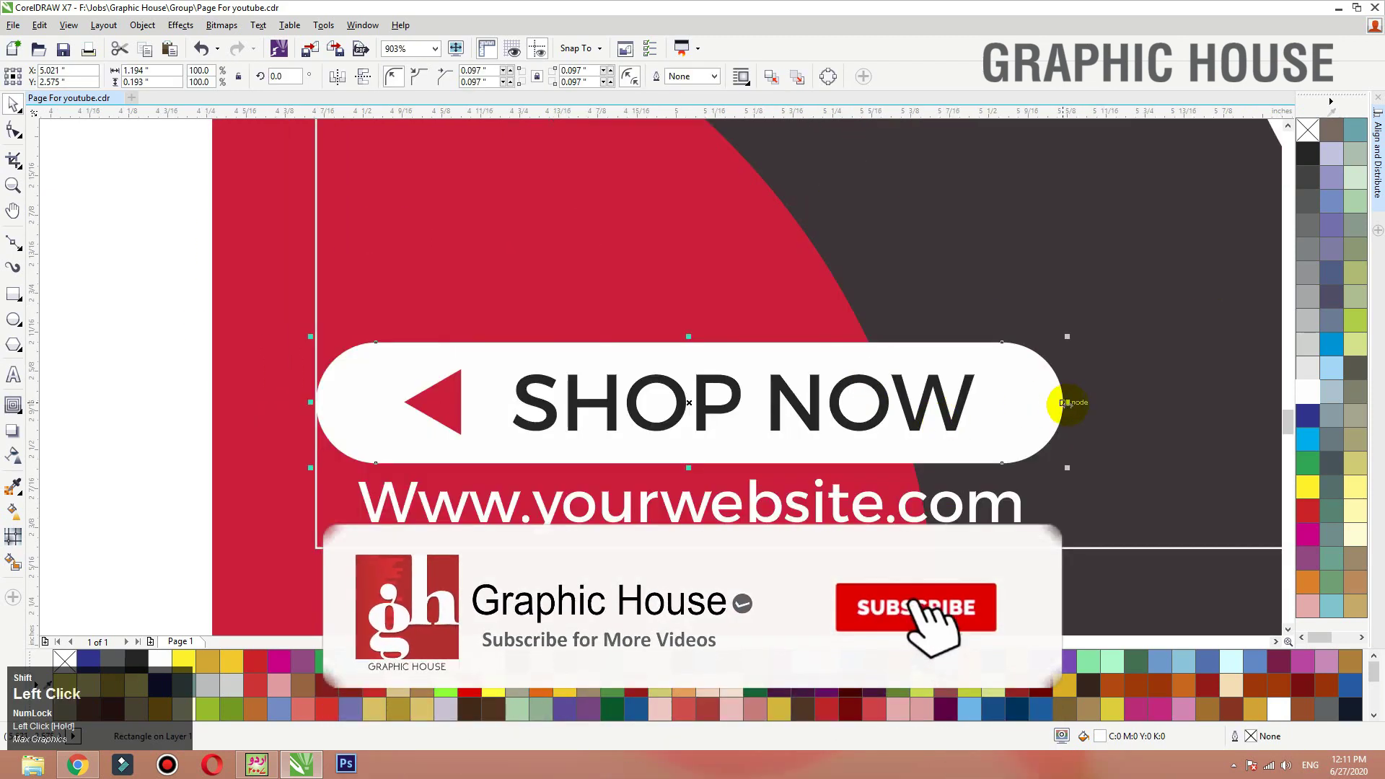
left_click_drag(1067, 403, 1053, 403)
Step: Scale the button's red triangle down to about 0.074 by 0.085 inches and undo its last displacement
left_click(448, 395, "ctrl")
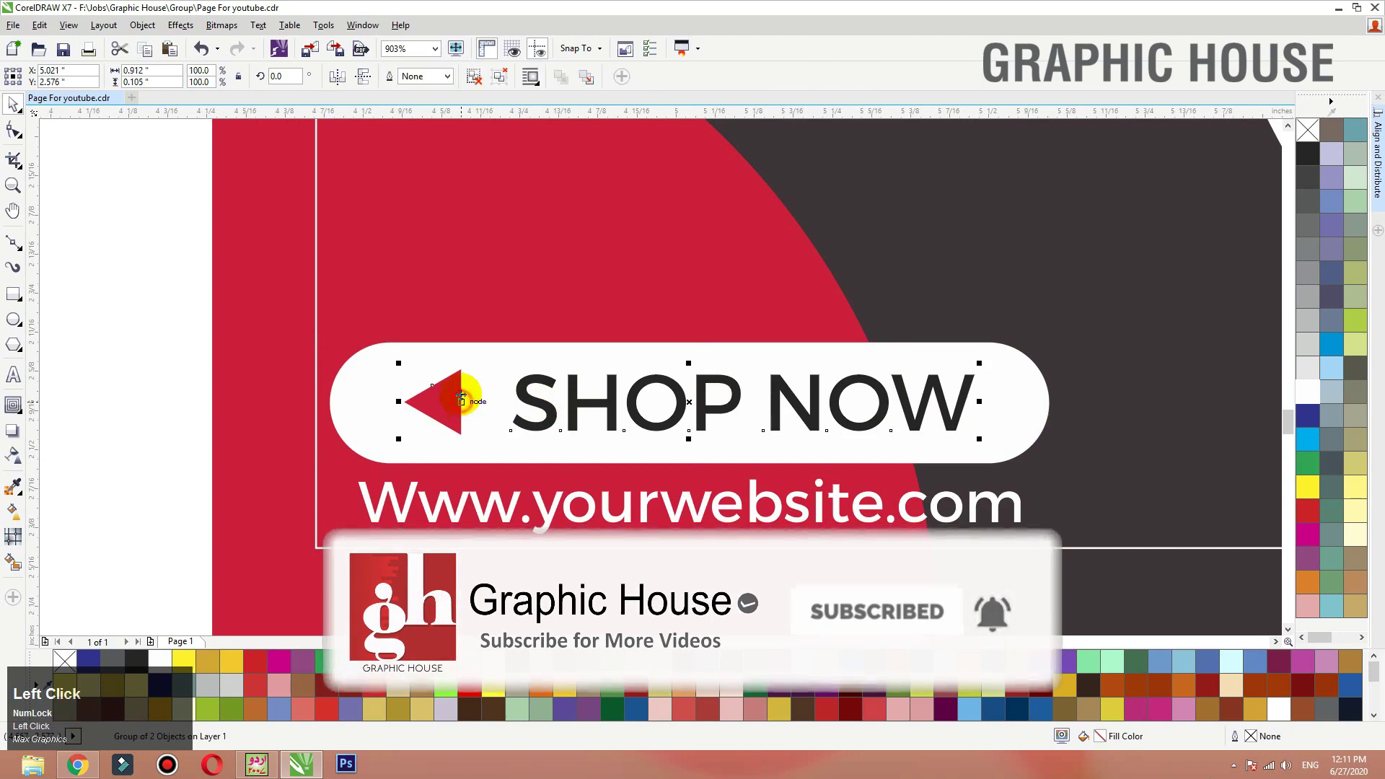
left_click_drag(462, 366, 457, 406)
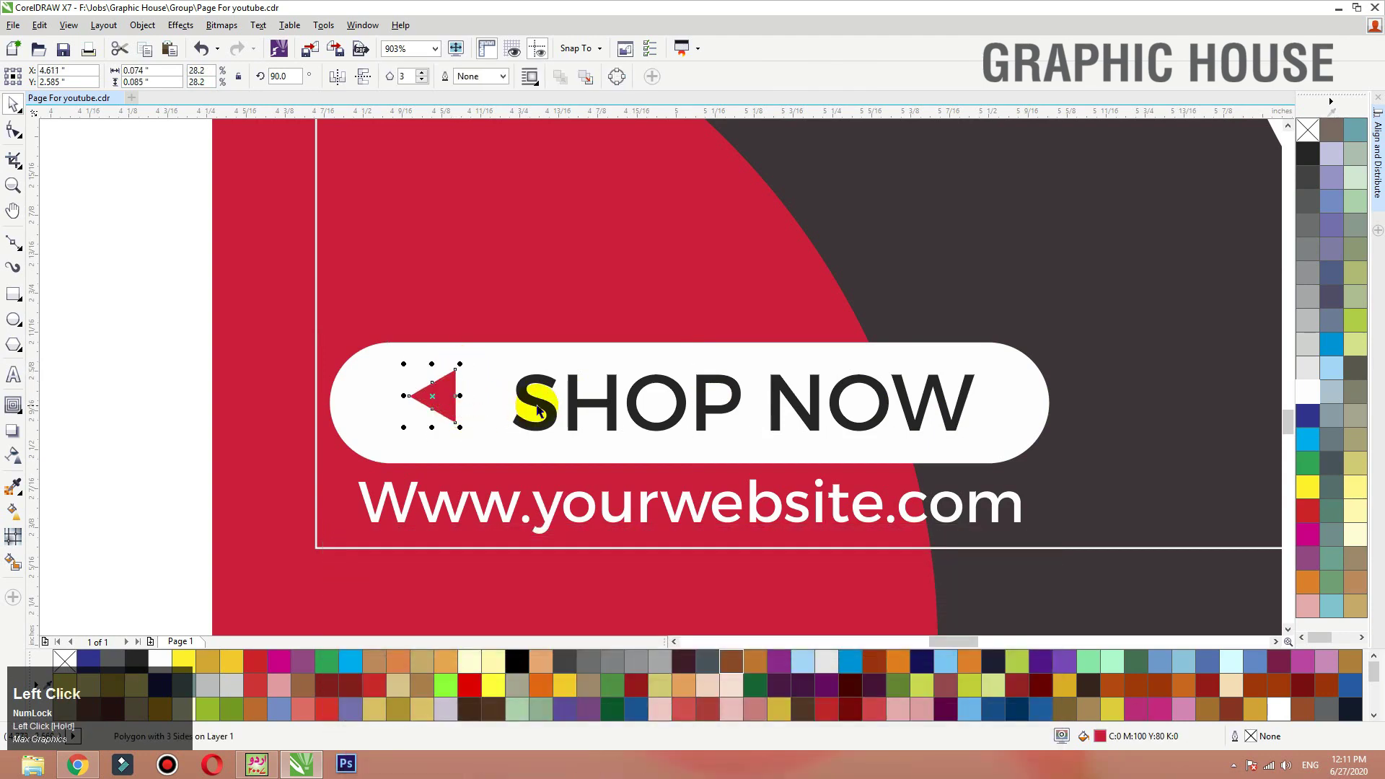
key("ctrl+z")
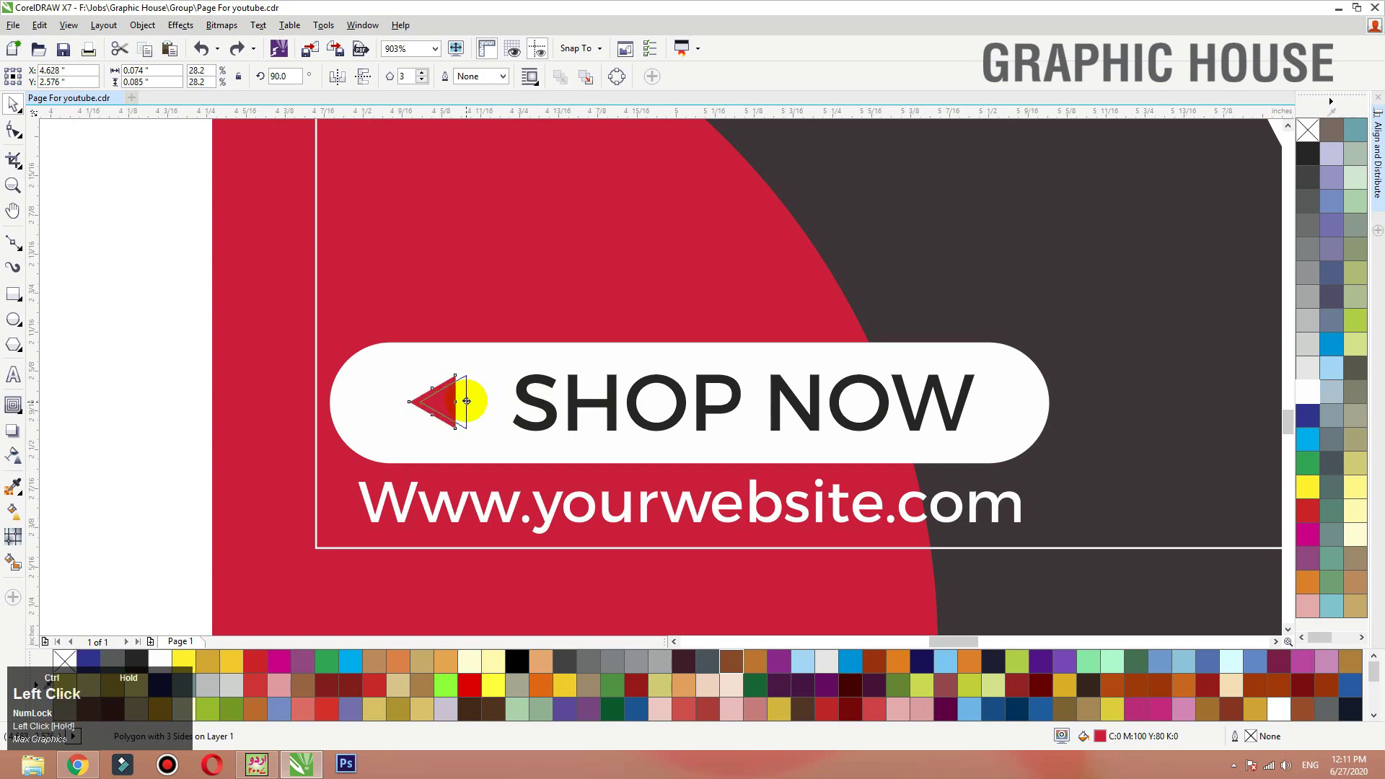
Step: Move the red triangle closer to "SHOP NOW", group it with the text and center the group in the white button
left_click(529, 401, "shift")
key("ctrl+g")
left_click(498, 373, "shift")
key("c")
key("F3")
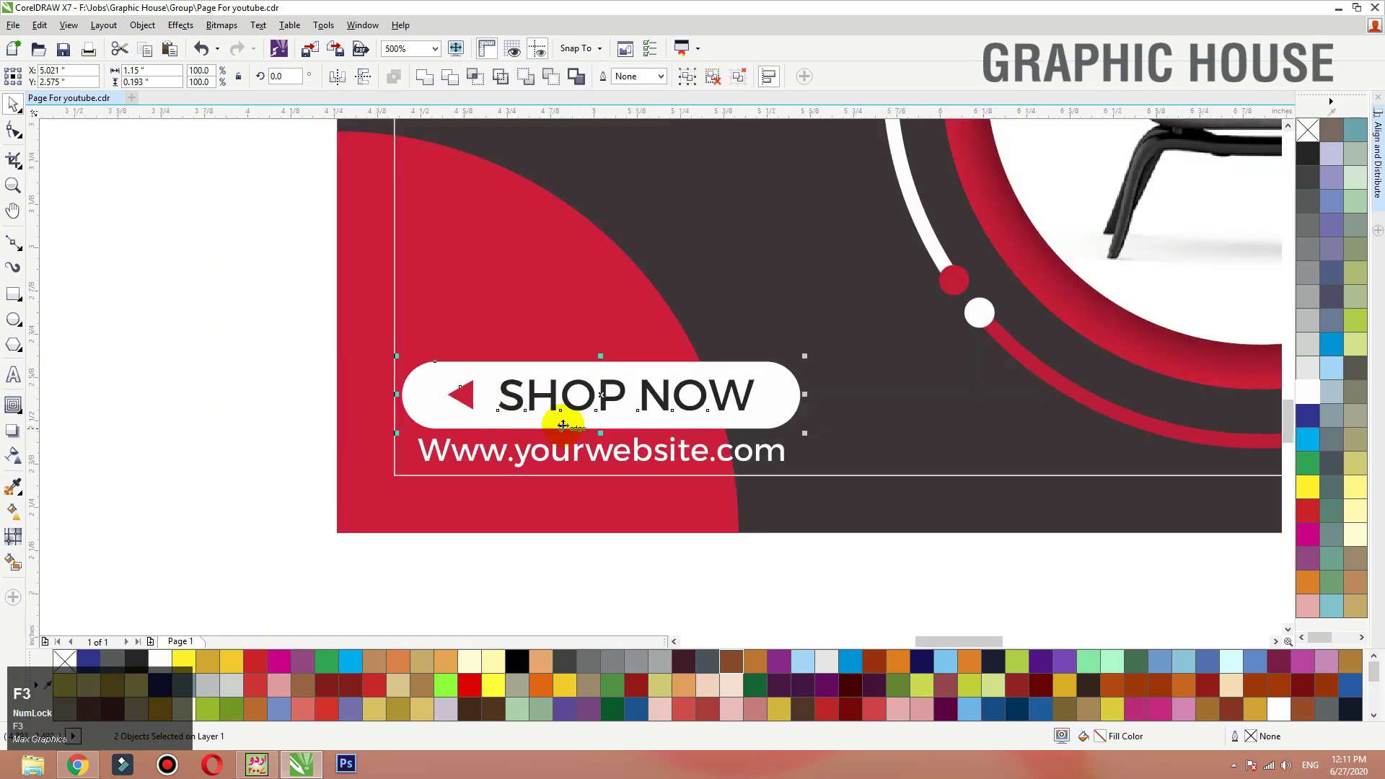
left_click(569, 450)
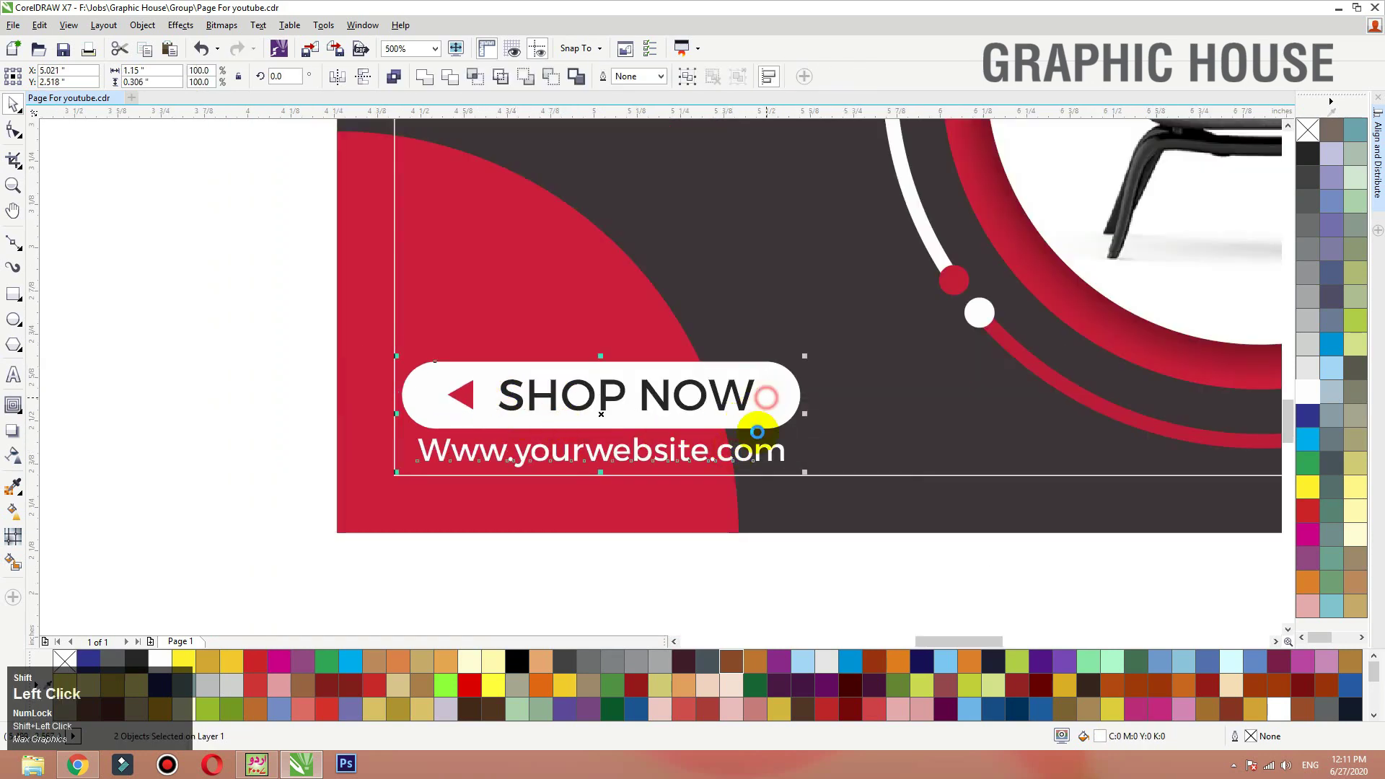
left_click(736, 515, "shift")
key("F4")
left_click(326, 485)
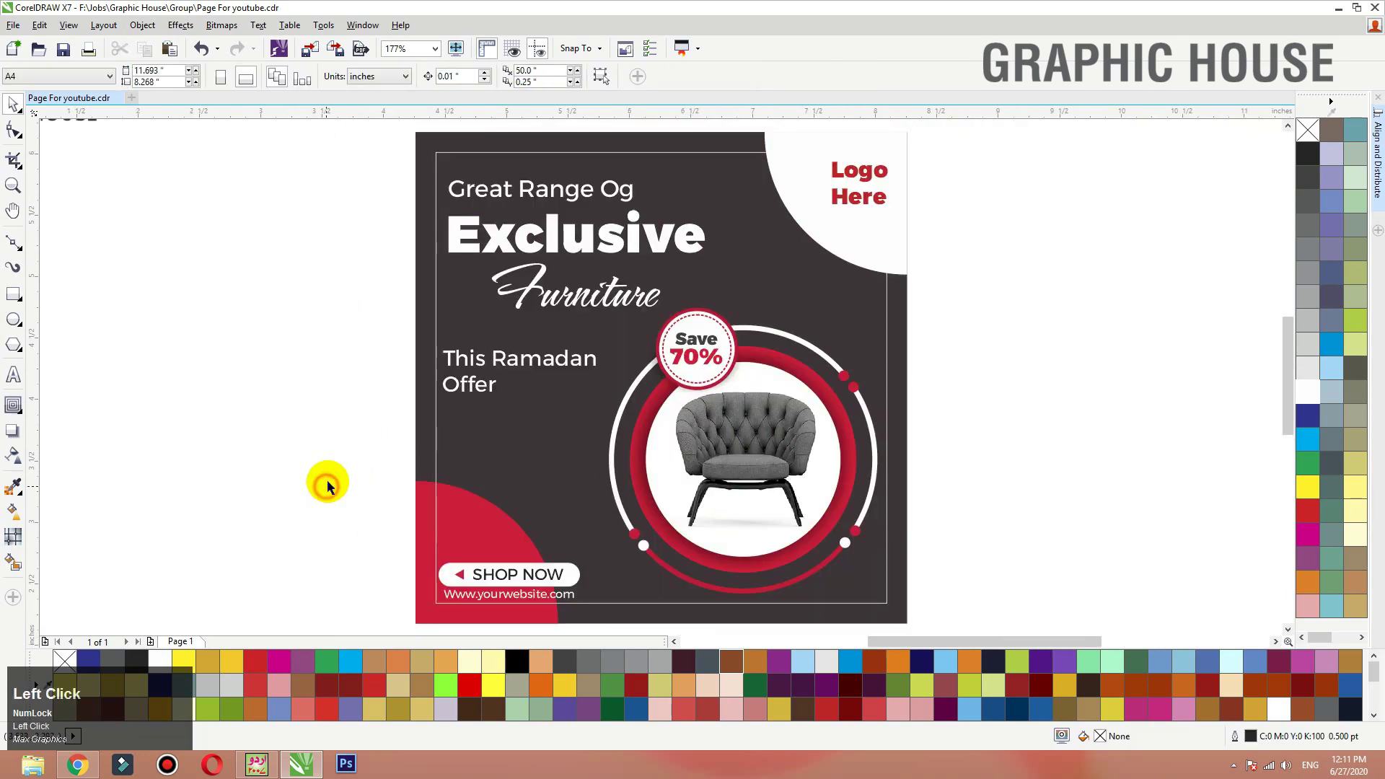
Step: Draw a circle about 0.52 inches in diameter beside the ad, filled black without an outline
left_click(13, 320)
left_click(1016, 192, "ctrl")
left_click_drag(1028, 235, 1058, 313)
key("space")
left_click(1307, 153)
right_click(1307, 130)
Step: Copy the black circle straight down and repeat the copy to build a column of 13 evenly spaced circles
key("ctrl+z")
left_click_drag(1047, 223, 1059, 293)
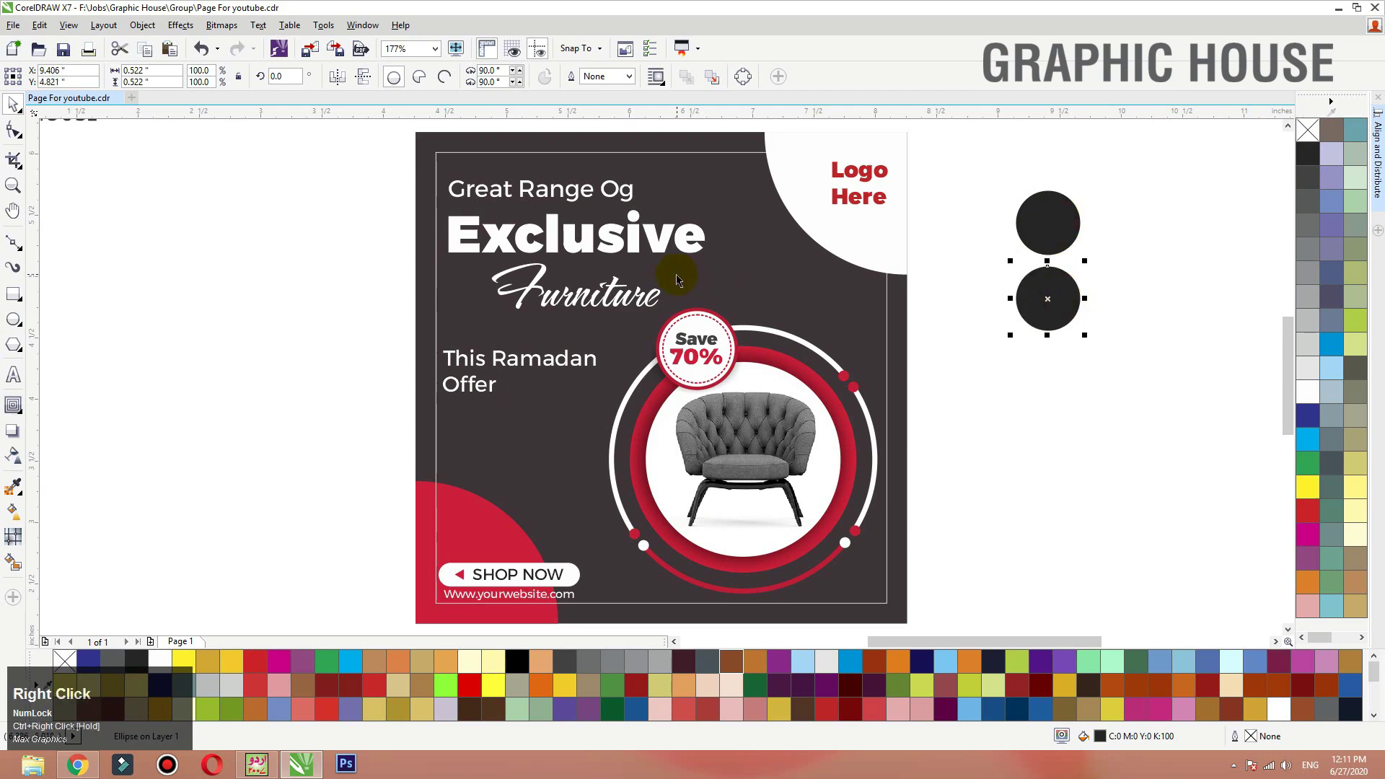
key("F3")
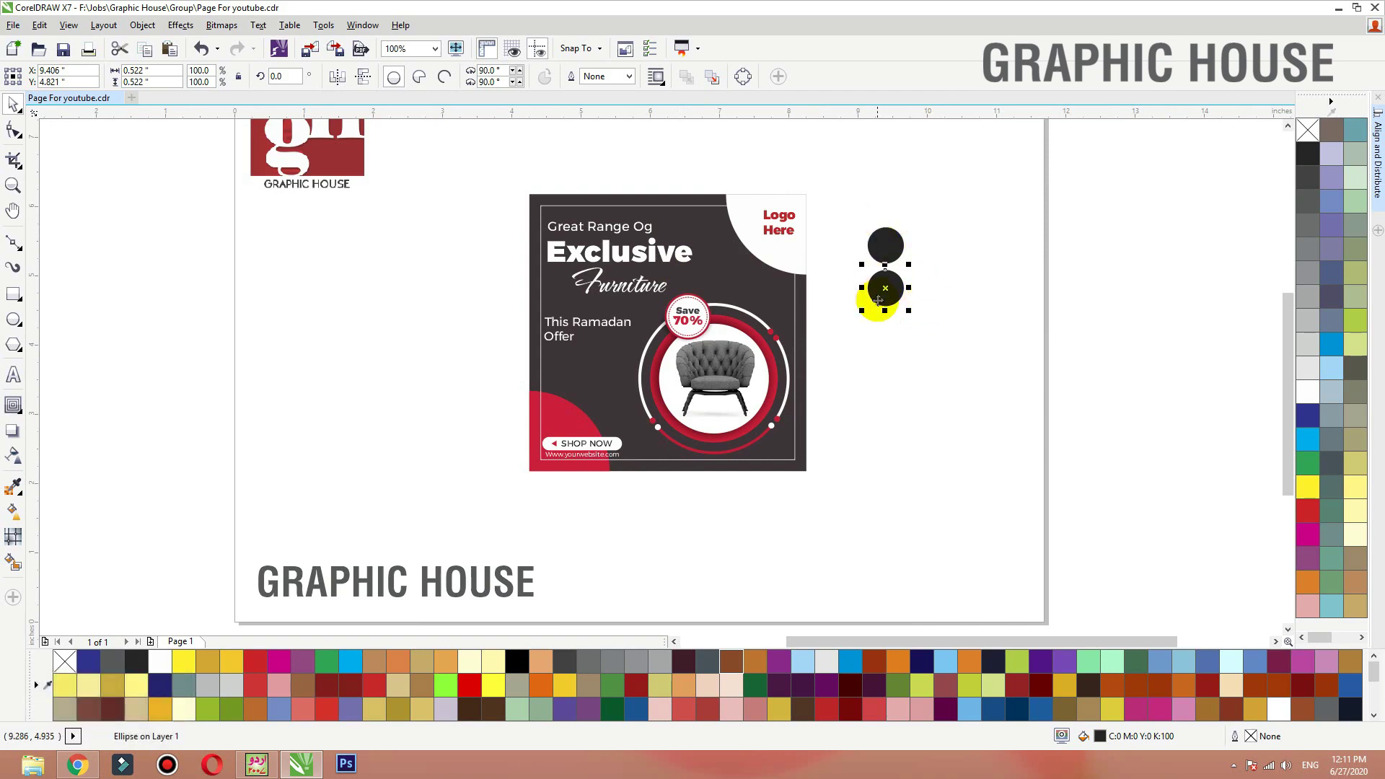
key("ctrl")
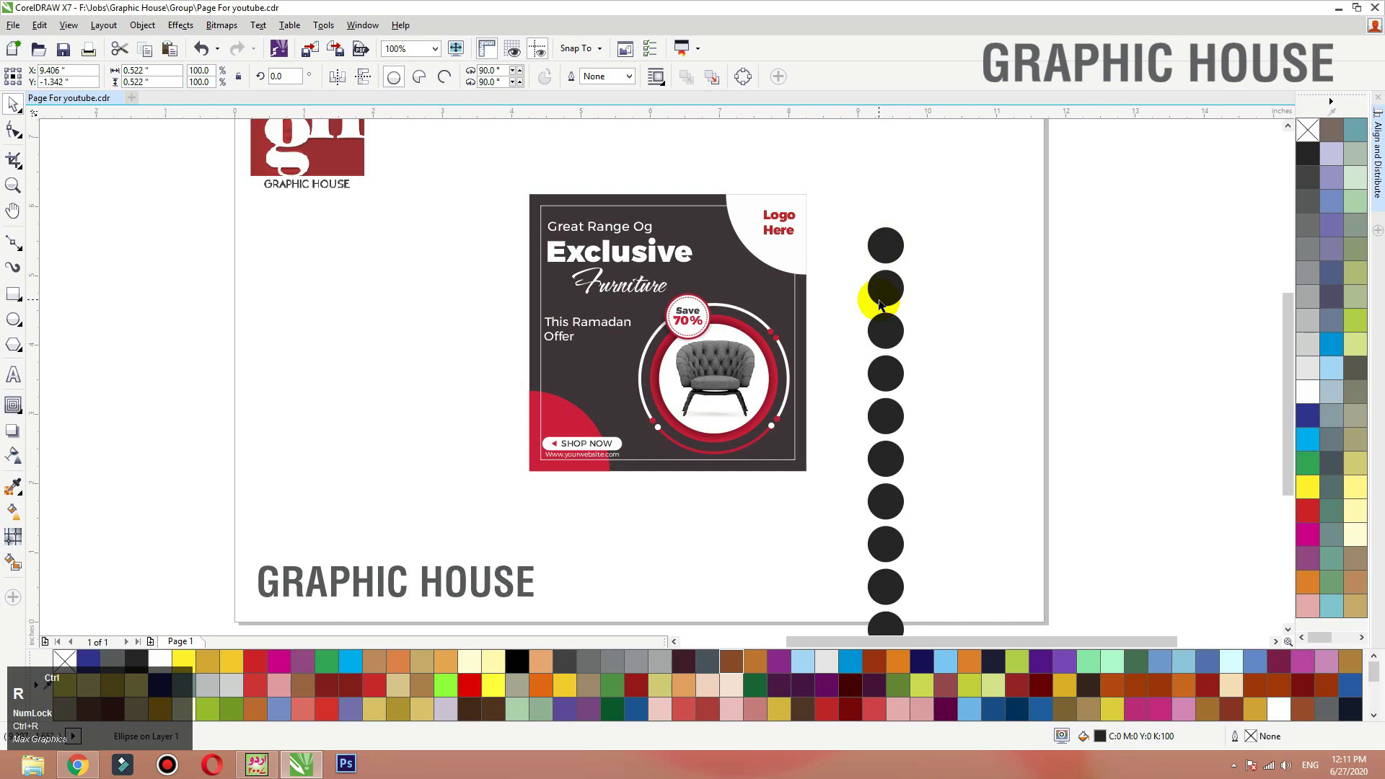
key("F3")
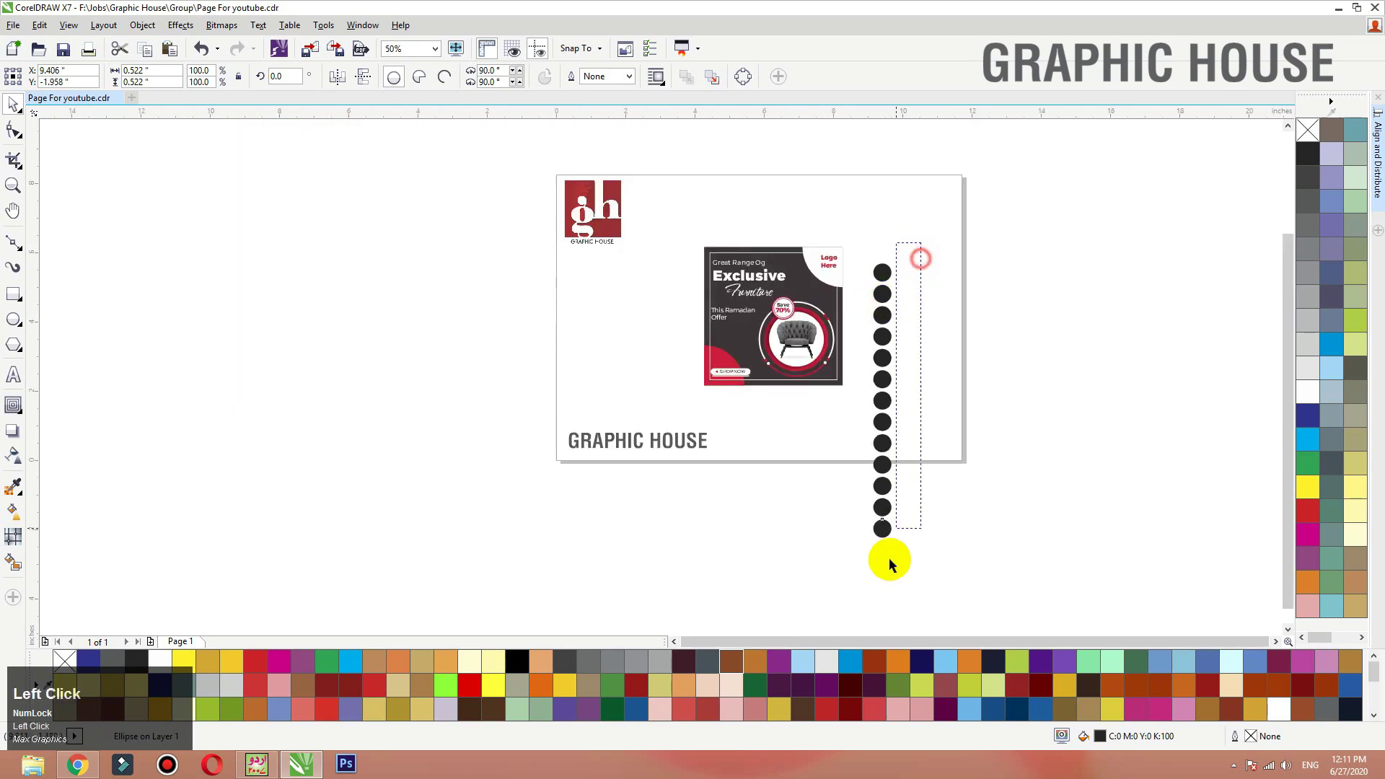
Step: Copy the whole column of black circles horizontally to its right, about 0.7 inches away
left_click_drag(889, 560, 855, 568)
key("F2")
left_click_drag(998, 268, 861, 333)
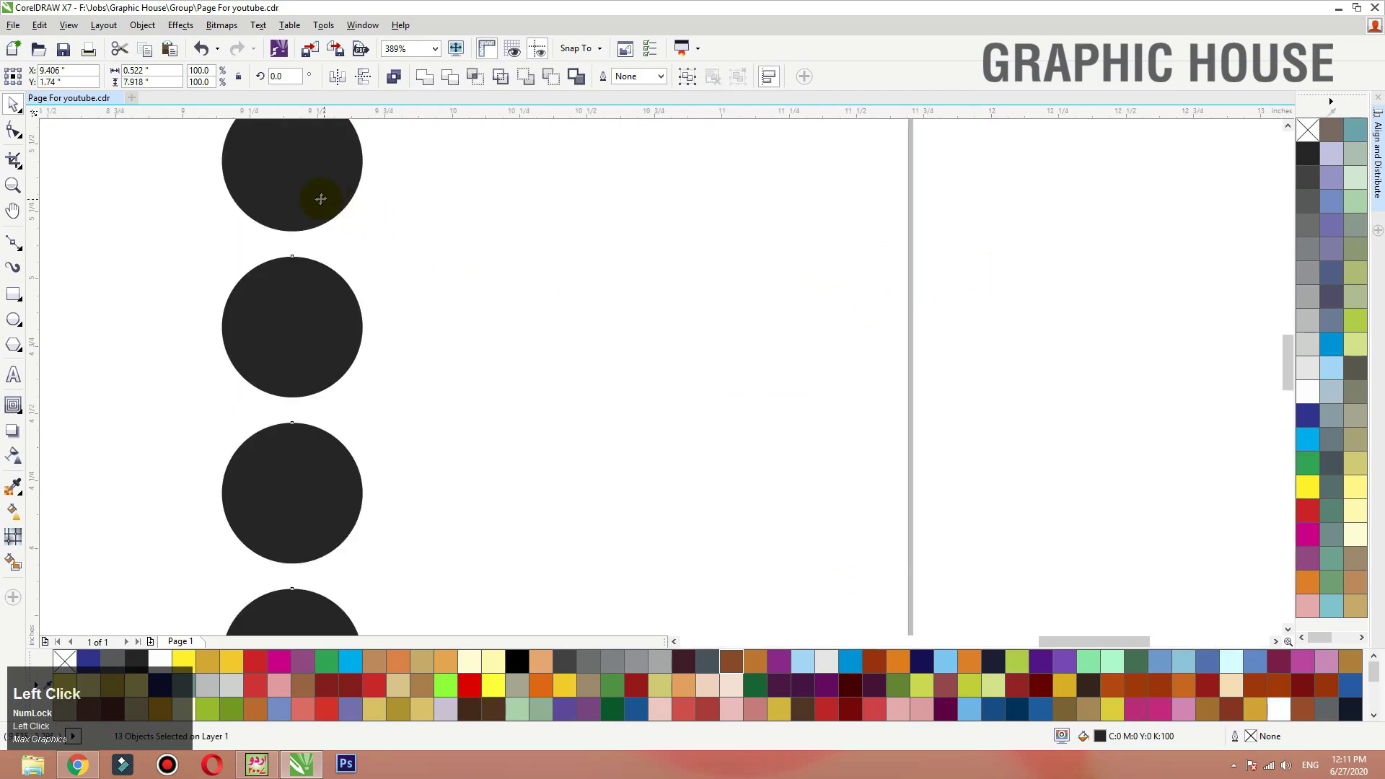
left_click_drag(321, 199, 510, 204)
right_click(510, 204)
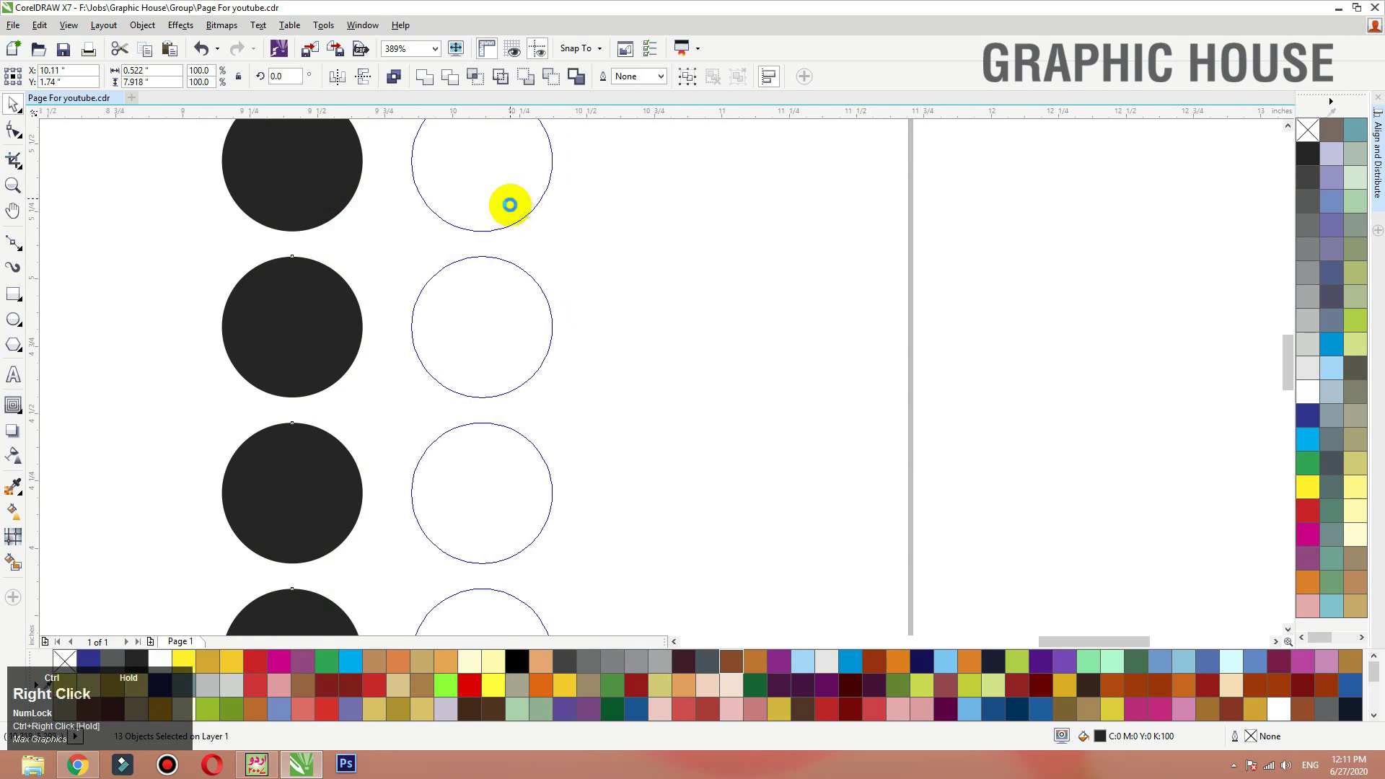
Step: Repeat the column copy seven more times to form a nine-column dot grid, and select all its circles
scroll(505, 231, "down", 3)
key("ctrl+r")
key("ctrl+r")
key("ctrl+r")
key("ctrl+r")
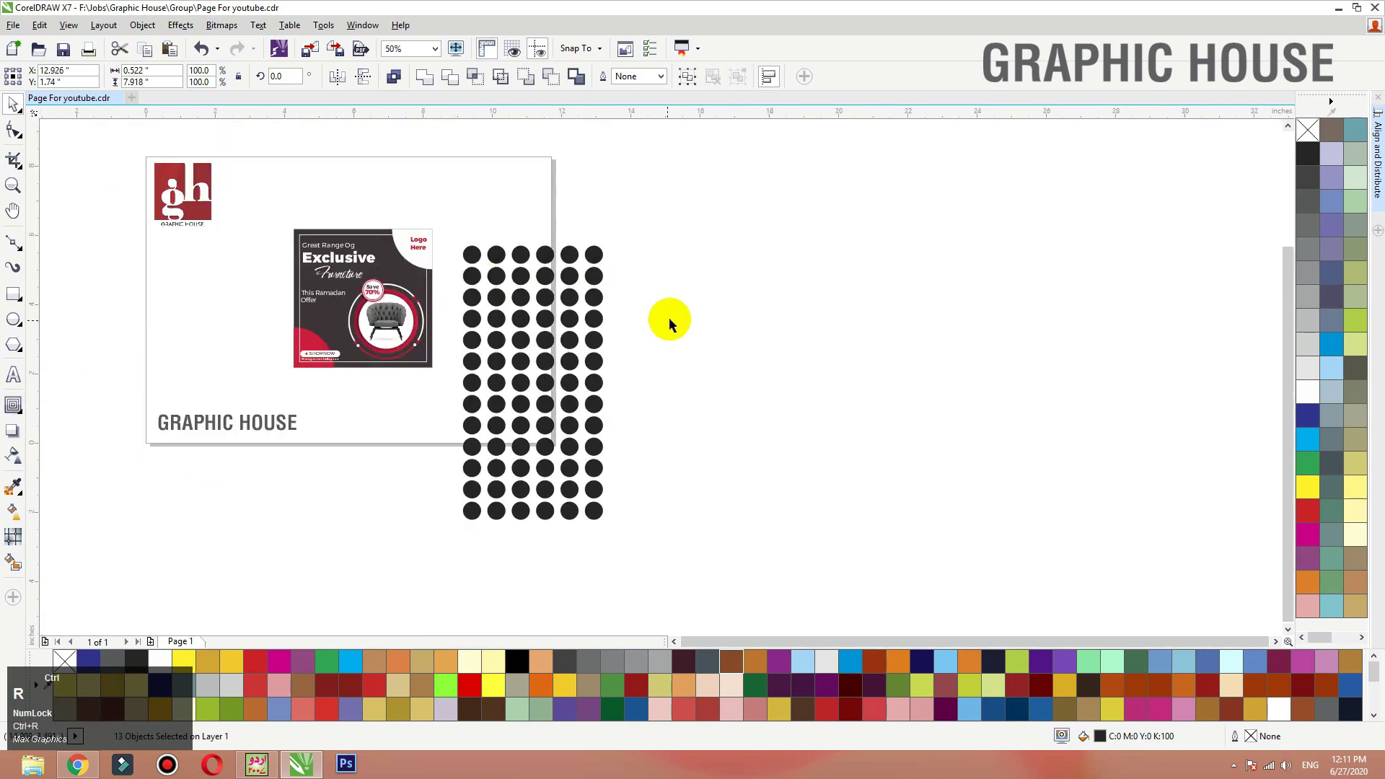
key("ctrl+r")
key("ctrl+r")
key("ctrl+r")
left_click_drag(723, 236, 449, 531)
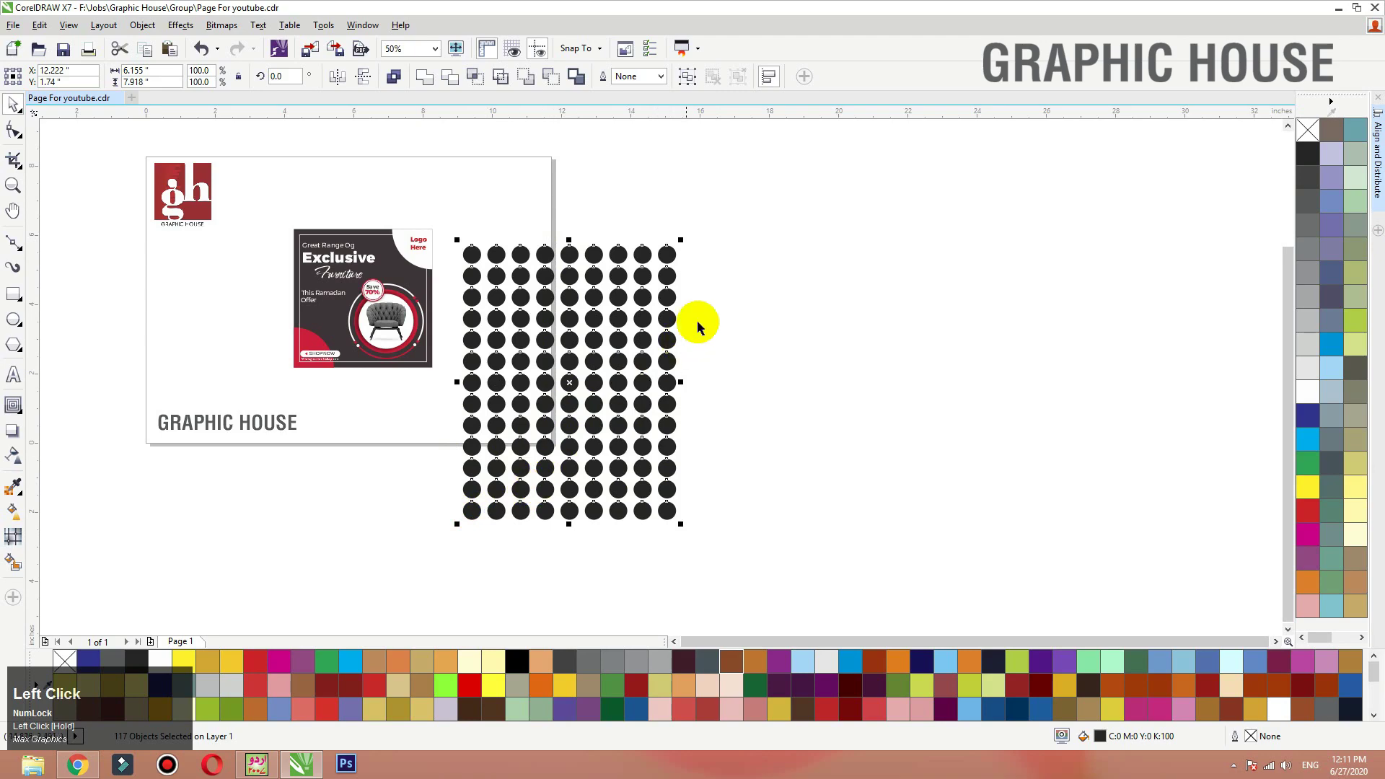
Step: Combine the selected black circles into one curve, scale it to about 1.78 × 2.29 inches, and place it just right of the ad
left_click(393, 75)
left_click_drag(681, 240, 610, 328)
left_click_drag(570, 367, 469, 309)
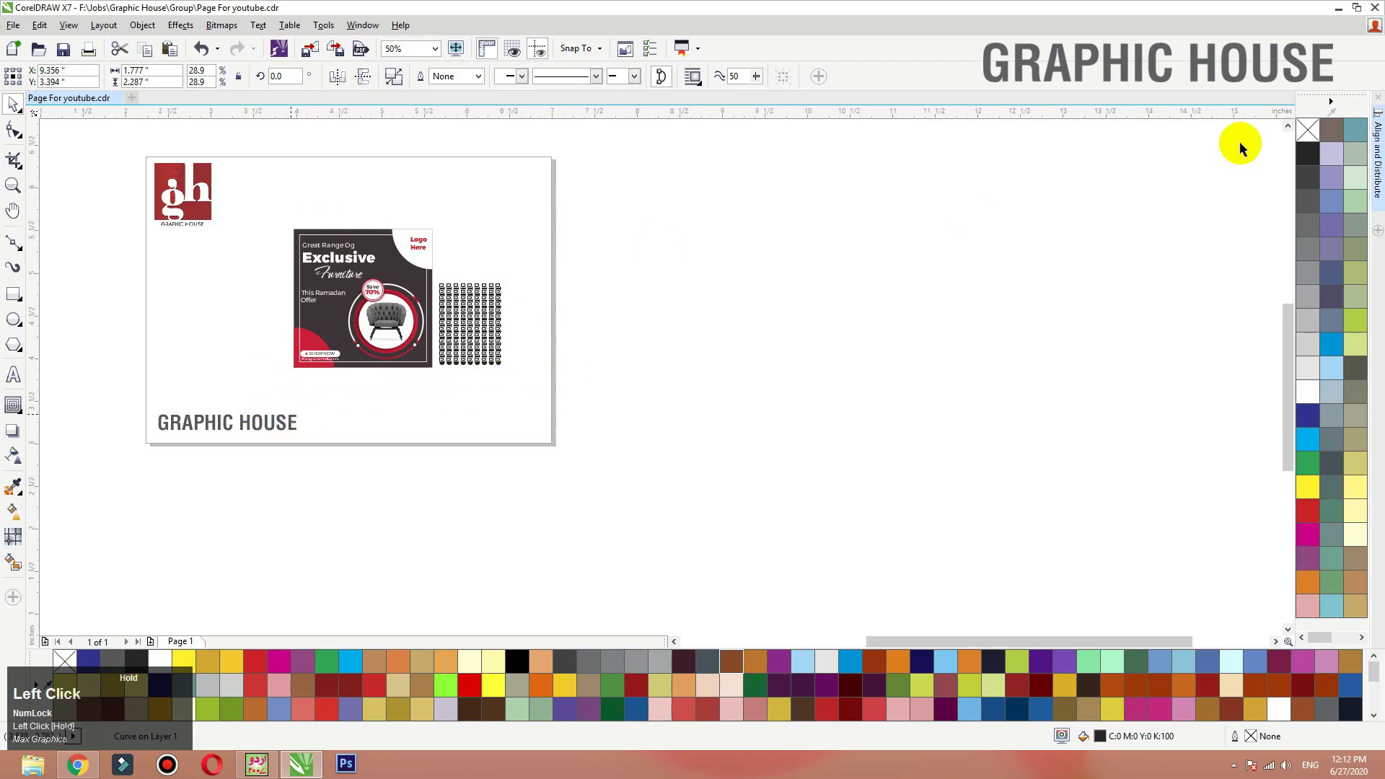
Step: Apply a Twister distortion of about 55 additional degrees to the combined dot grid so its columns become wavy
scroll(277, 267, "up", 4)
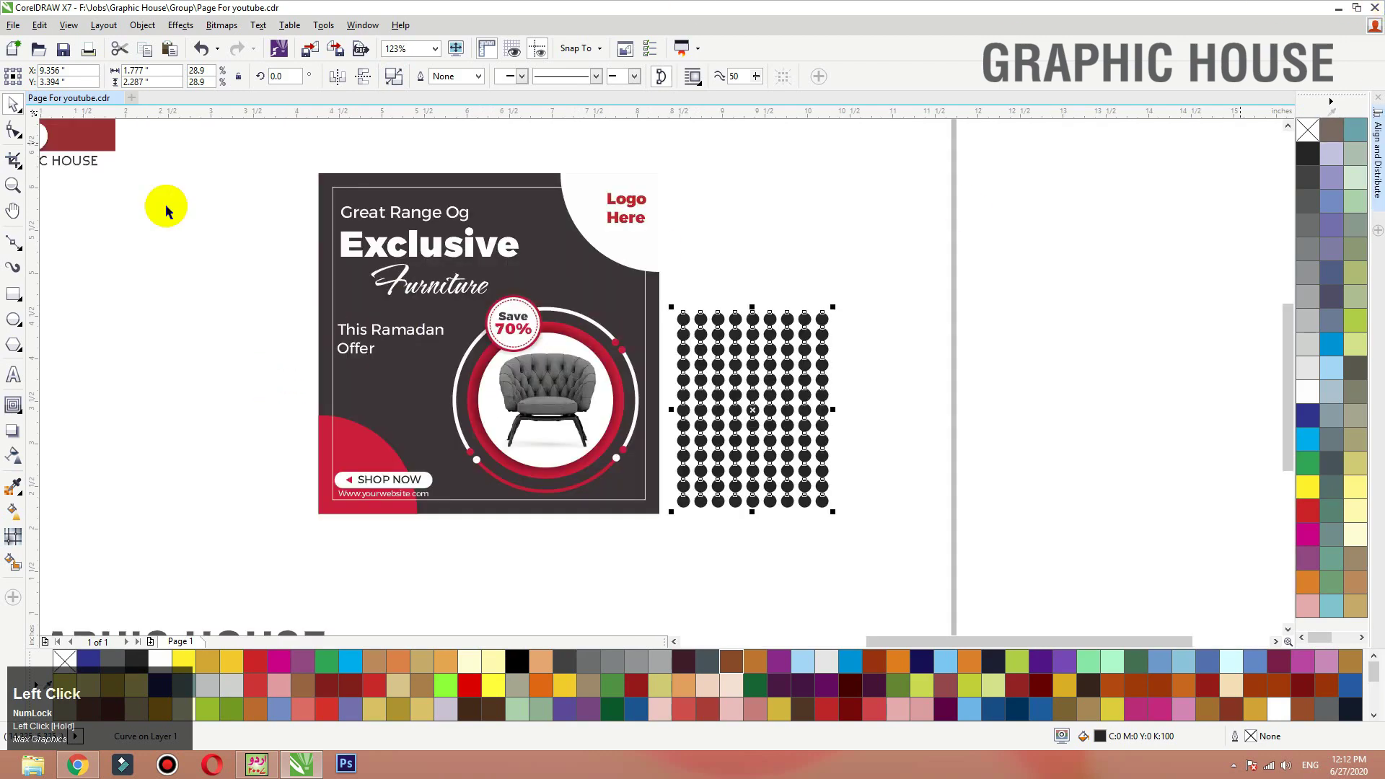
left_click(14, 406)
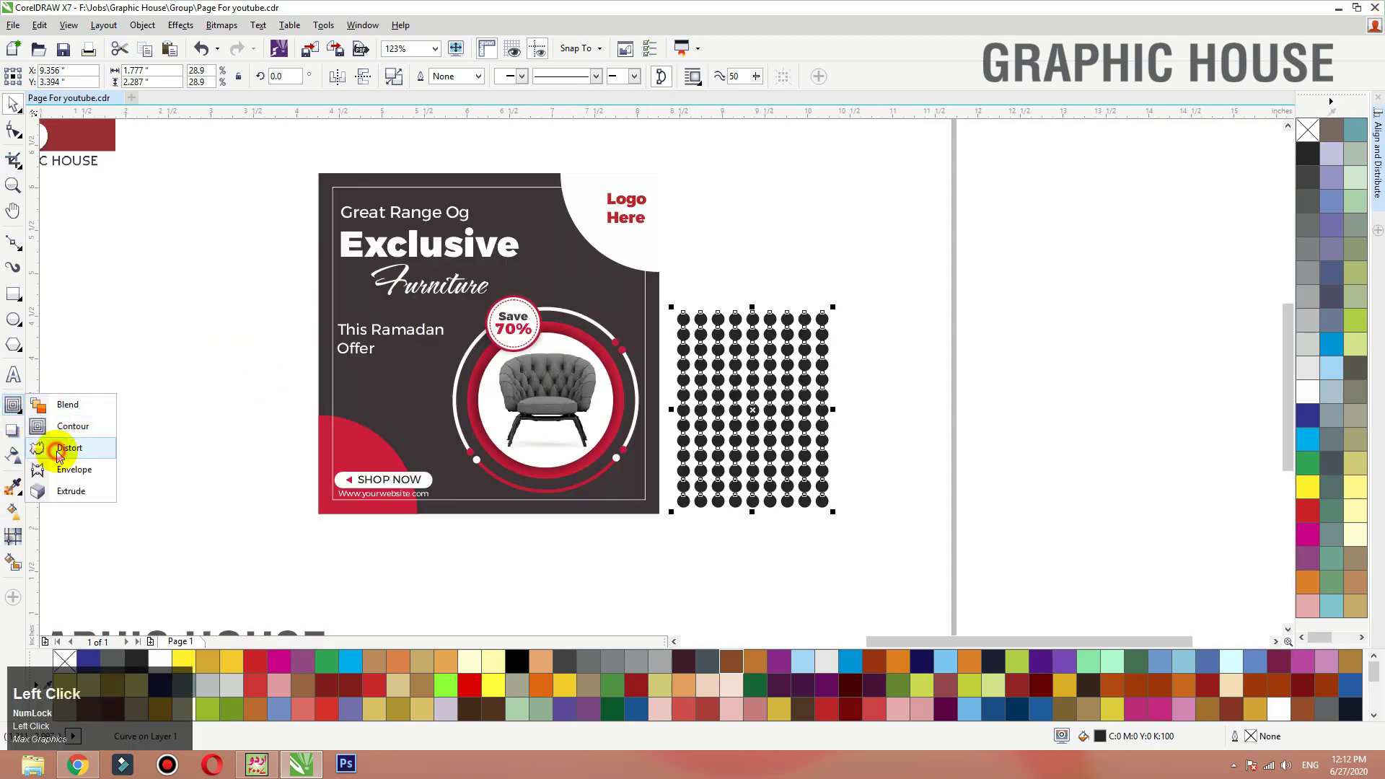
left_click(59, 454)
left_click(193, 90)
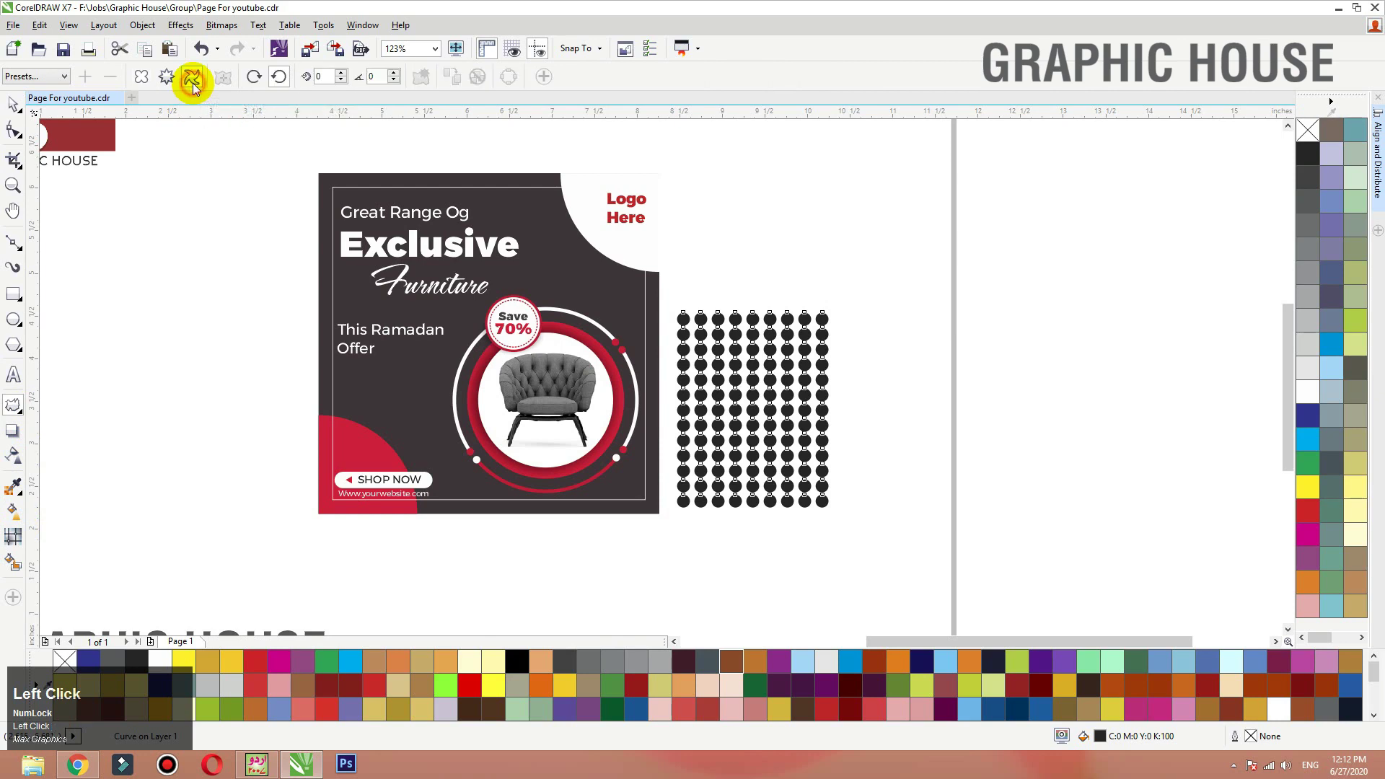
left_click_drag(768, 427, 781, 481)
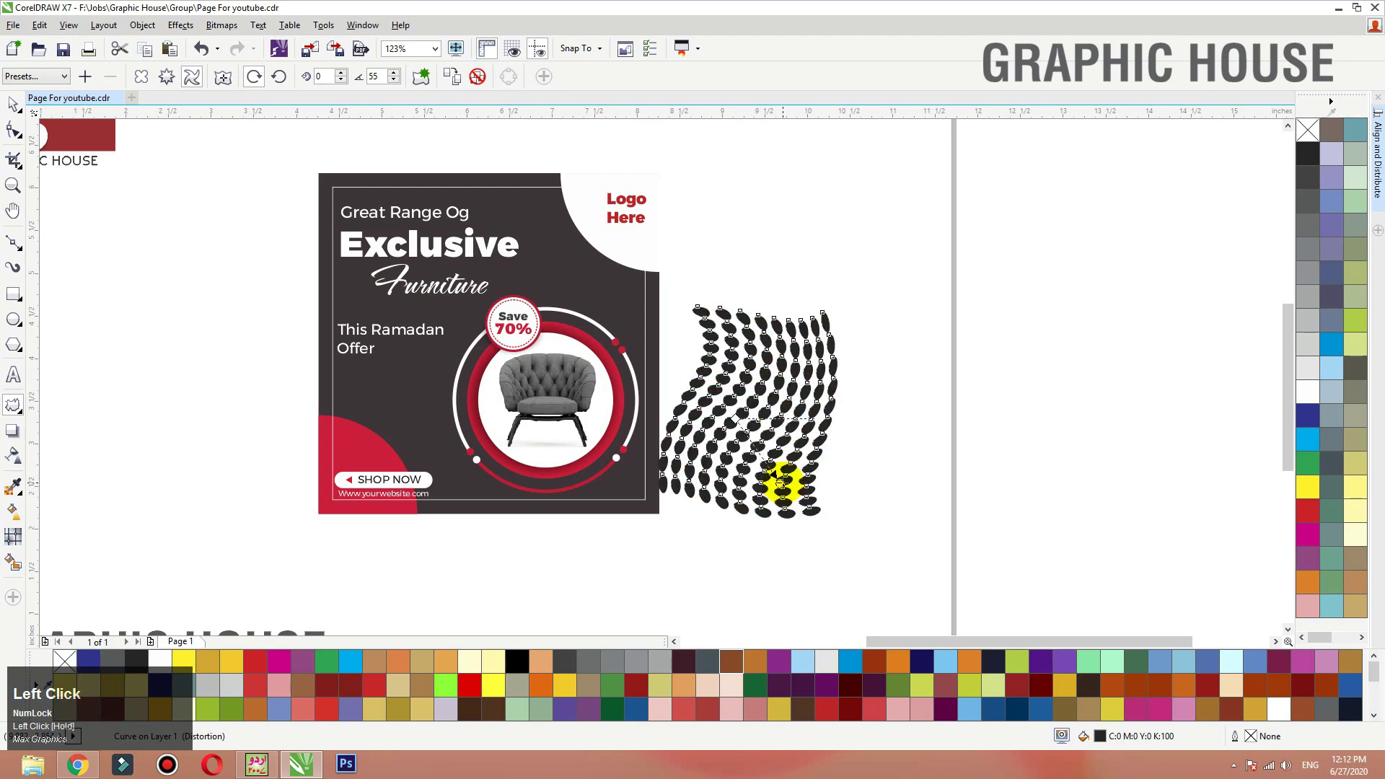
key("space")
Step: Move the twisted dot pattern over the chair, fill it with 90% black, and enlarge it to about 2.43 × 2.87 inches
left_click_drag(752, 411, 549, 409)
left_click_drag(515, 475, 414, 531)
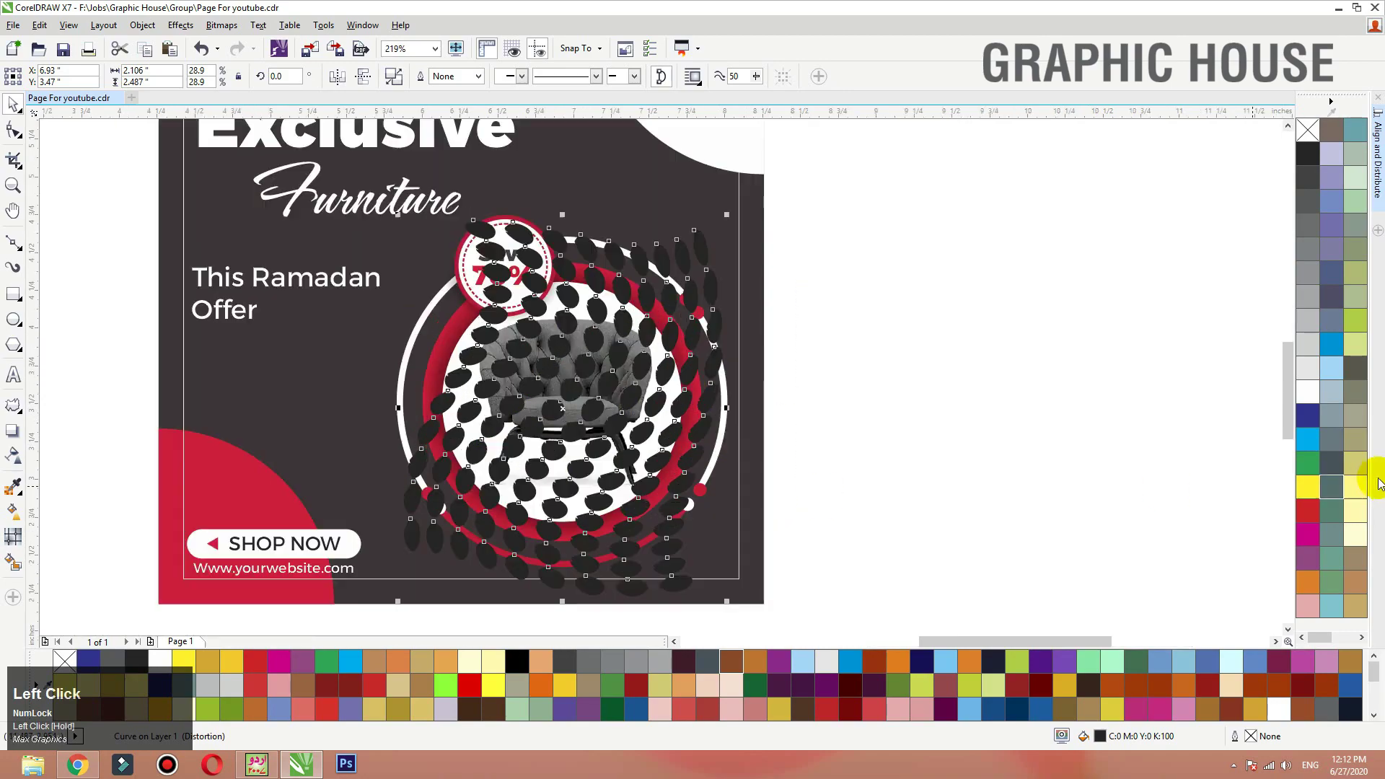
left_click(1309, 178)
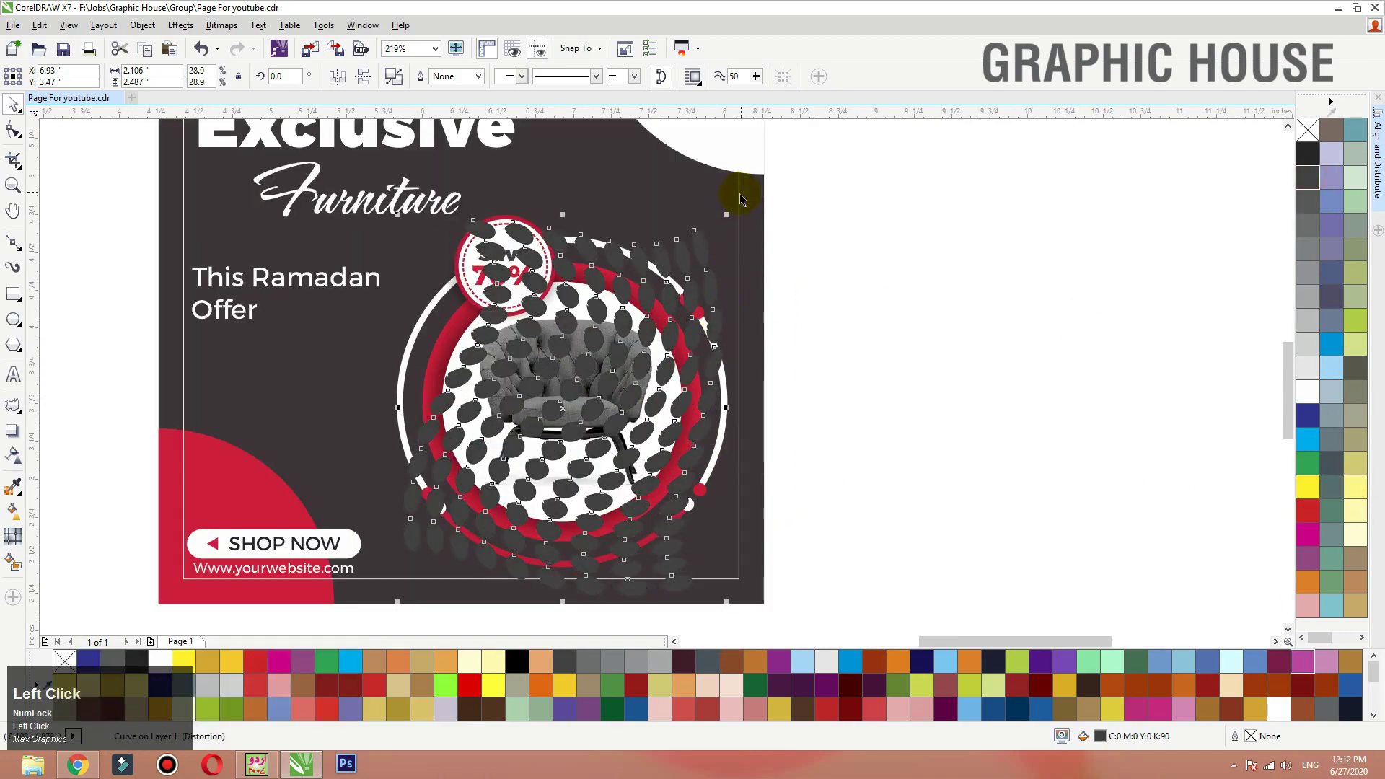
left_click_drag(727, 213, 751, 183)
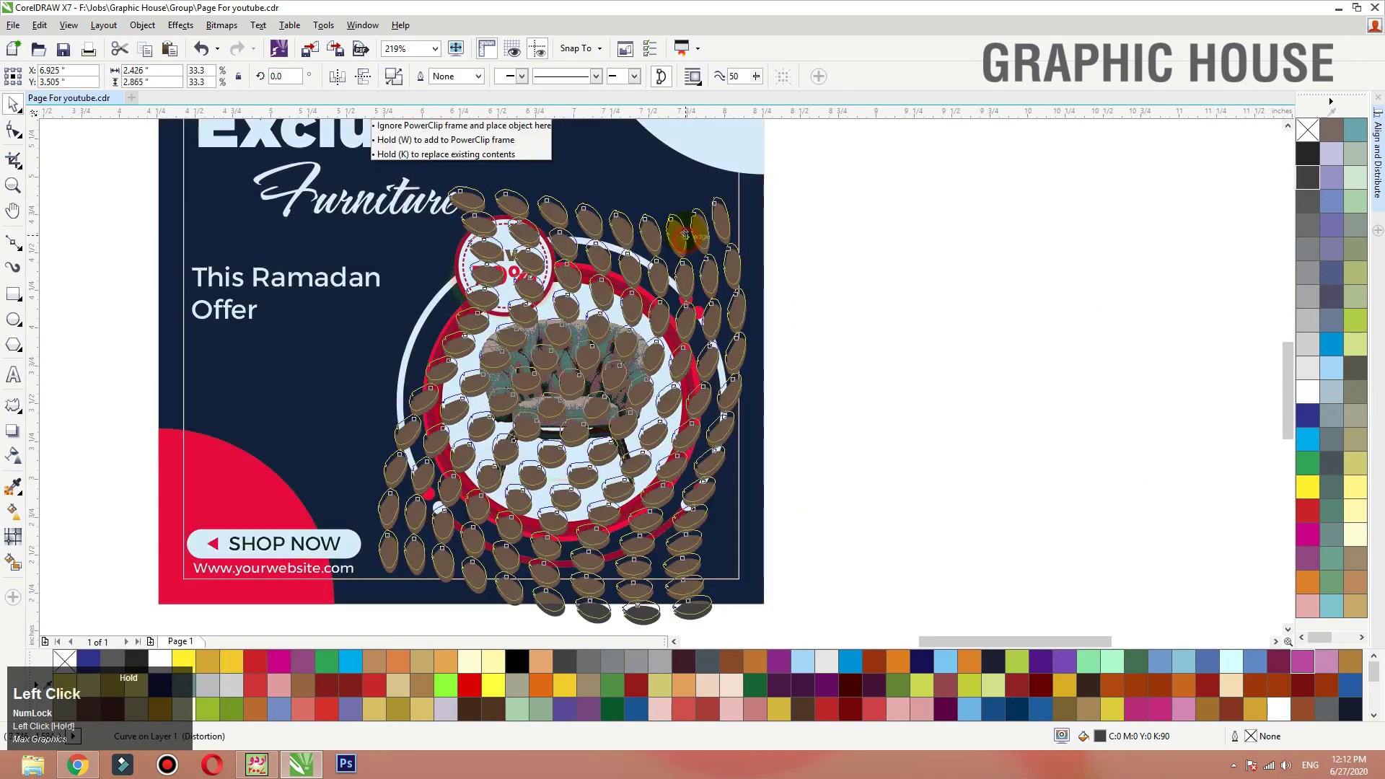
Step: PowerClip the twisted dot pattern inside the ad's dark background square
right_click(723, 212)
left_click(747, 244)
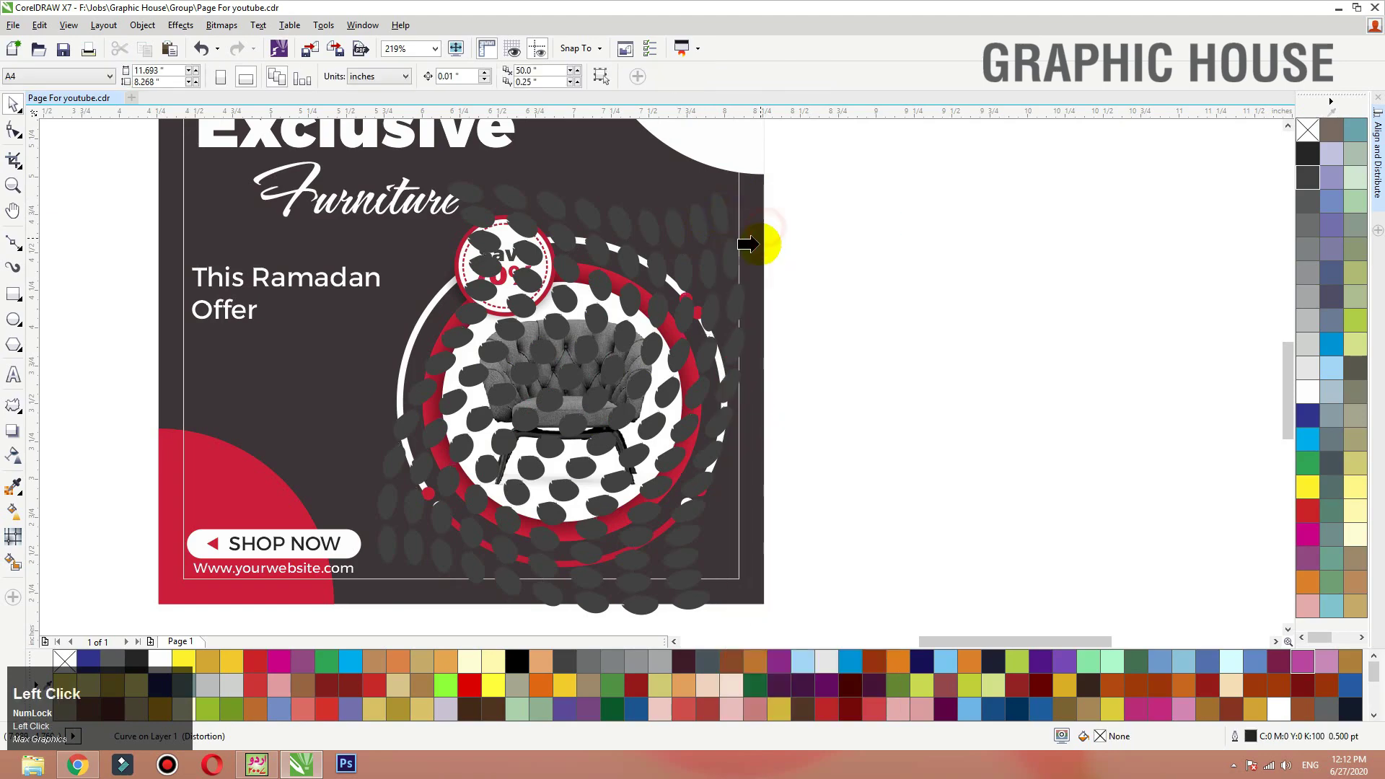
left_click(767, 570)
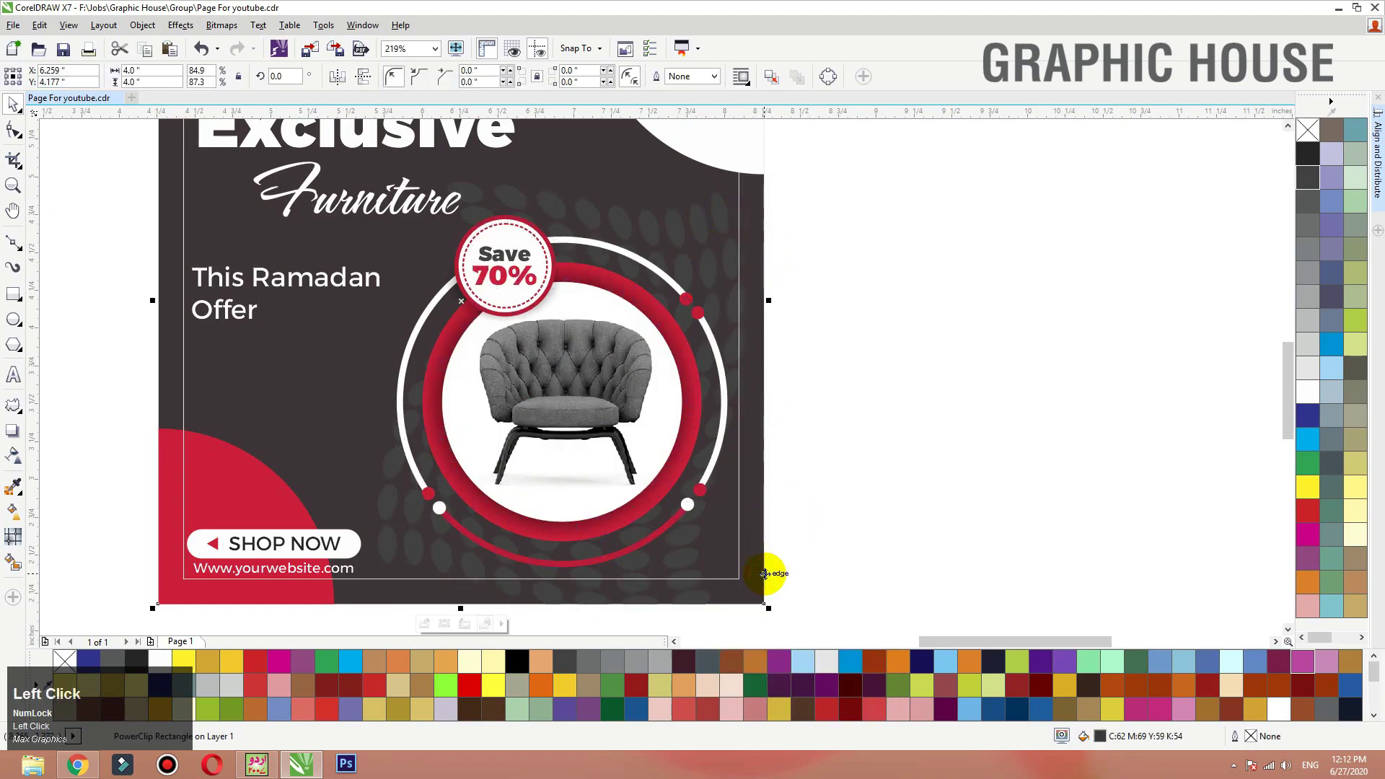
key("shift+F2")
Step: Remove the white hairline outline from the square frame inside the ad's edges
left_click(887, 293)
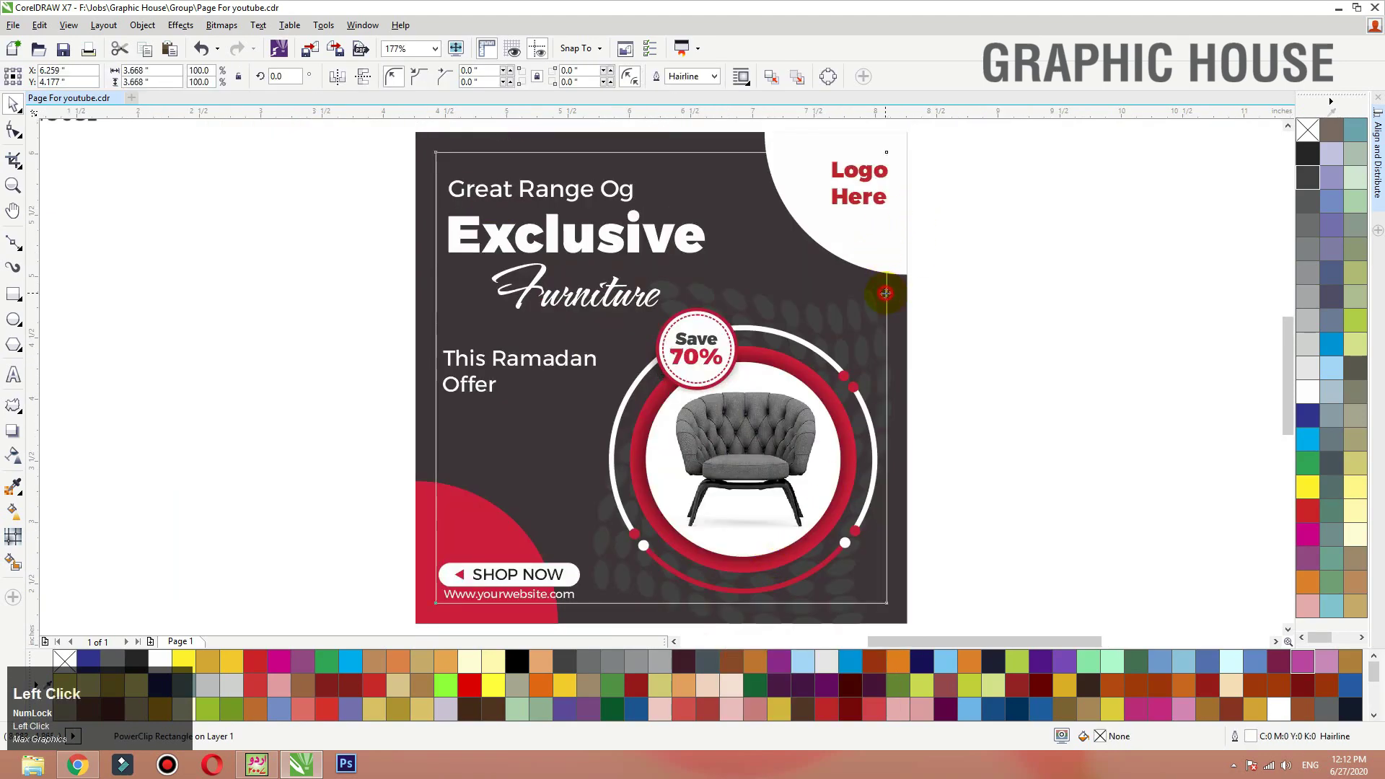
right_click(1308, 130)
left_click(1069, 288)
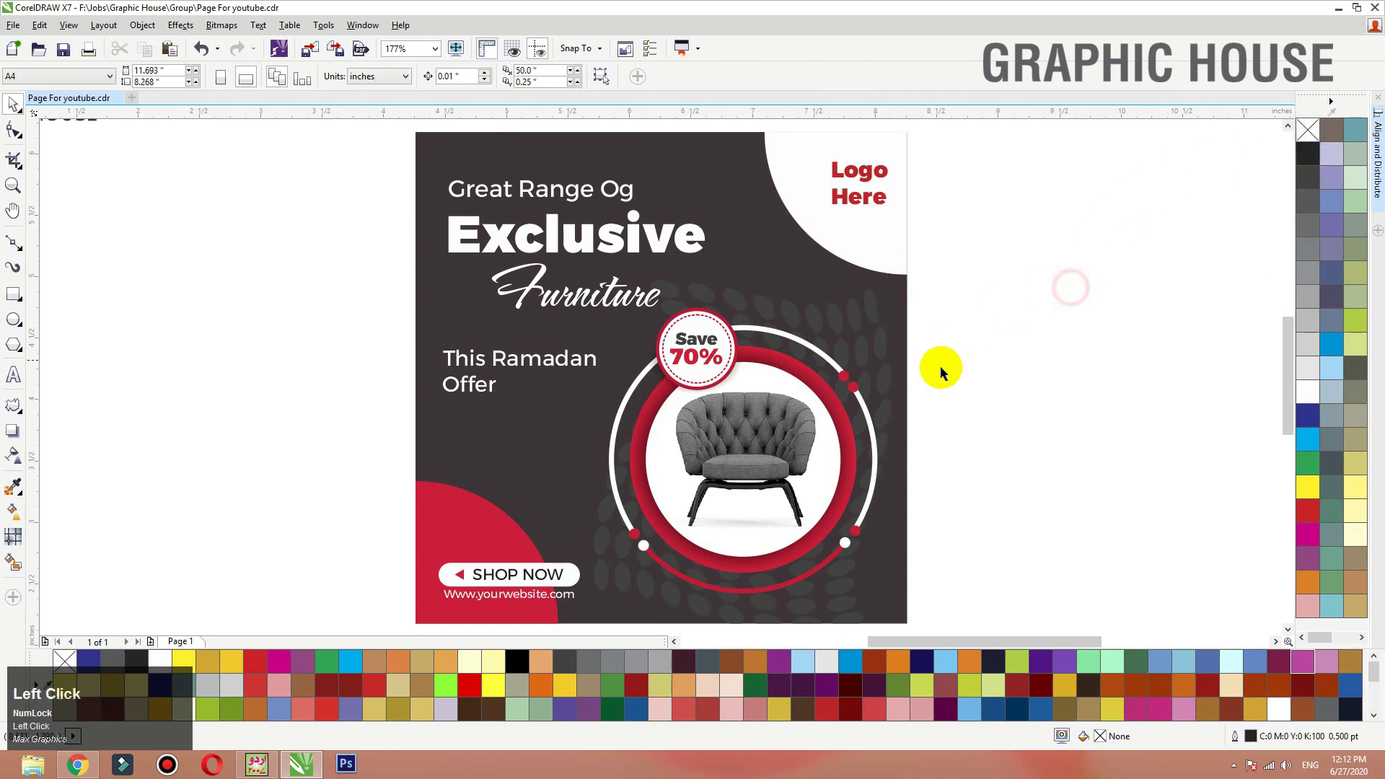
Step: Fill the ad's background square with black (C0 M0 Y0 K100)
left_click(894, 375)
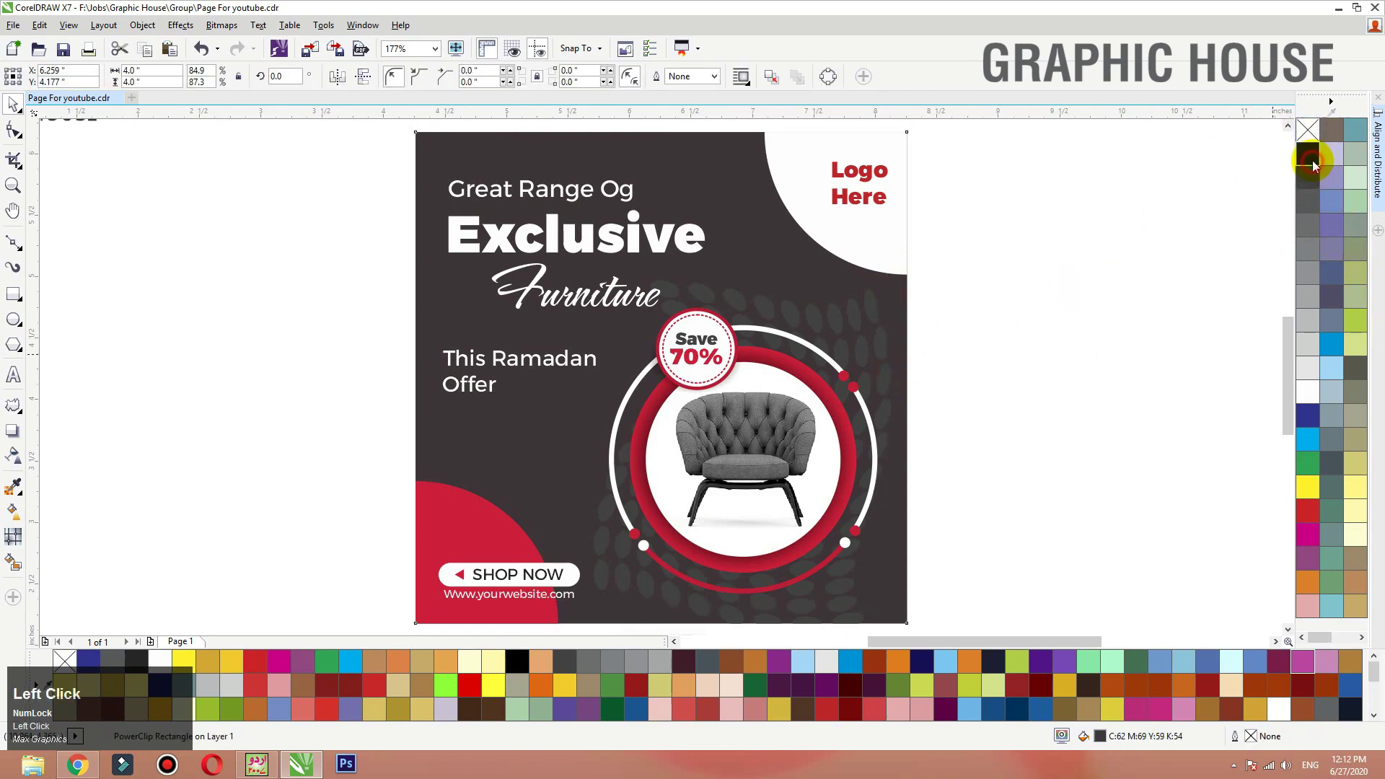
left_click(1310, 163)
left_click(384, 451)
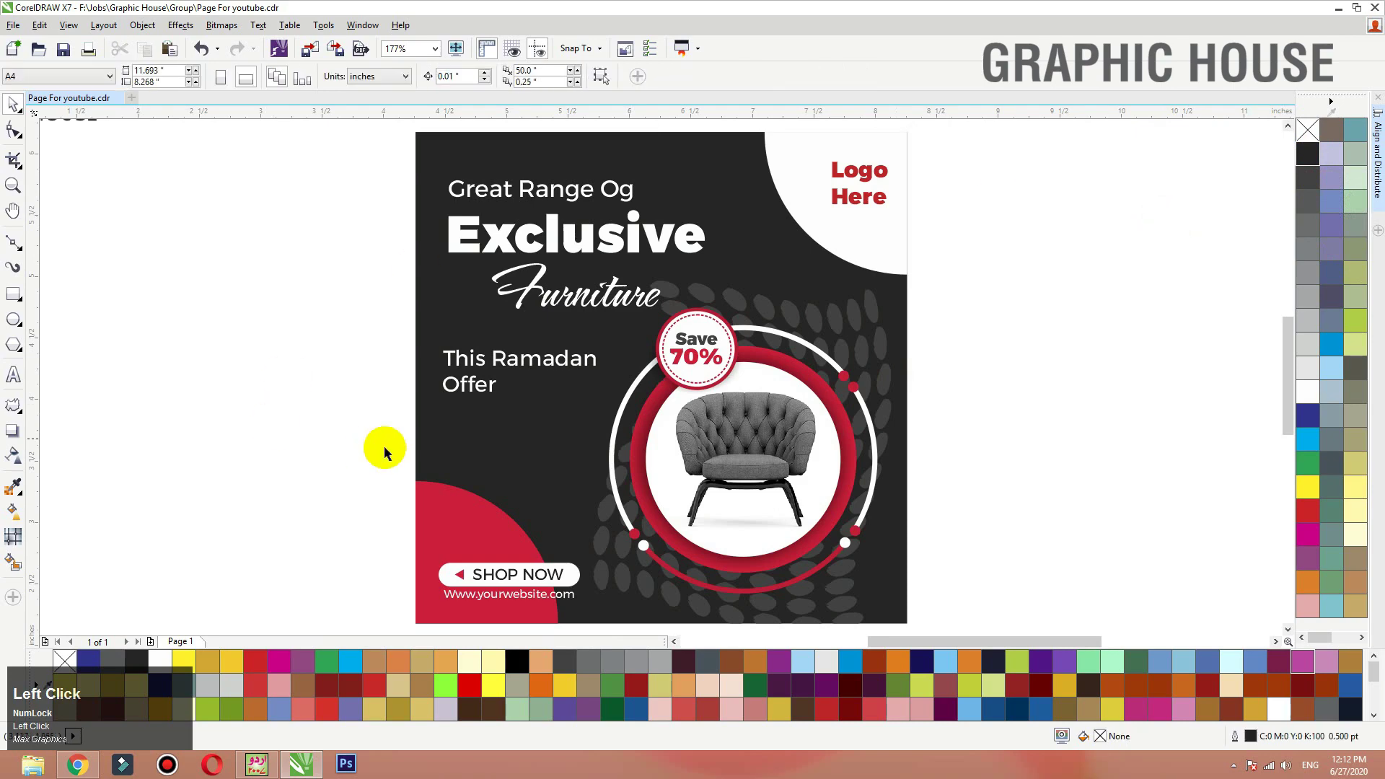
Step: Select the whole ad and place a horizontally aligned copy just to its right
scroll(609, 335, "down", 3)
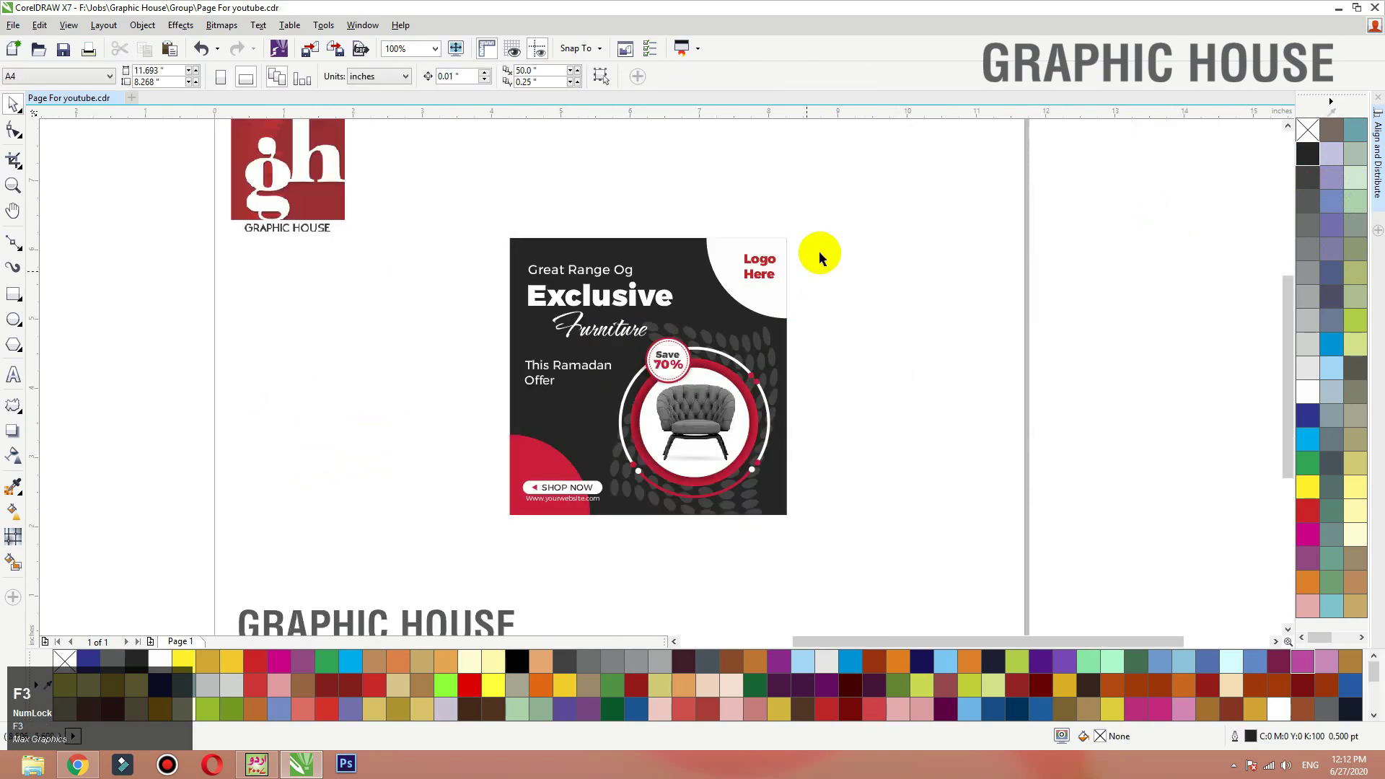
left_click_drag(834, 222, 452, 618)
left_click_drag(536, 505, 816, 501)
right_click(817, 501)
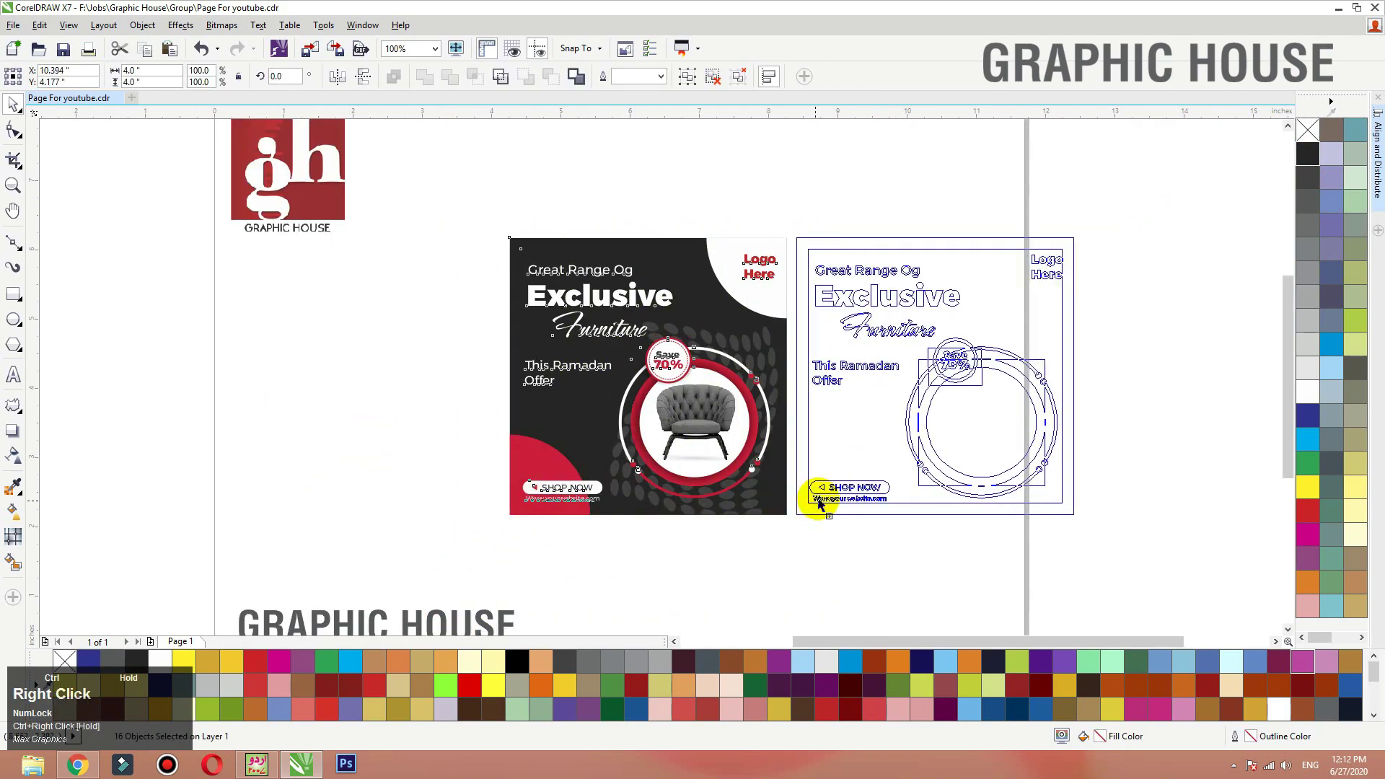
left_click(886, 507)
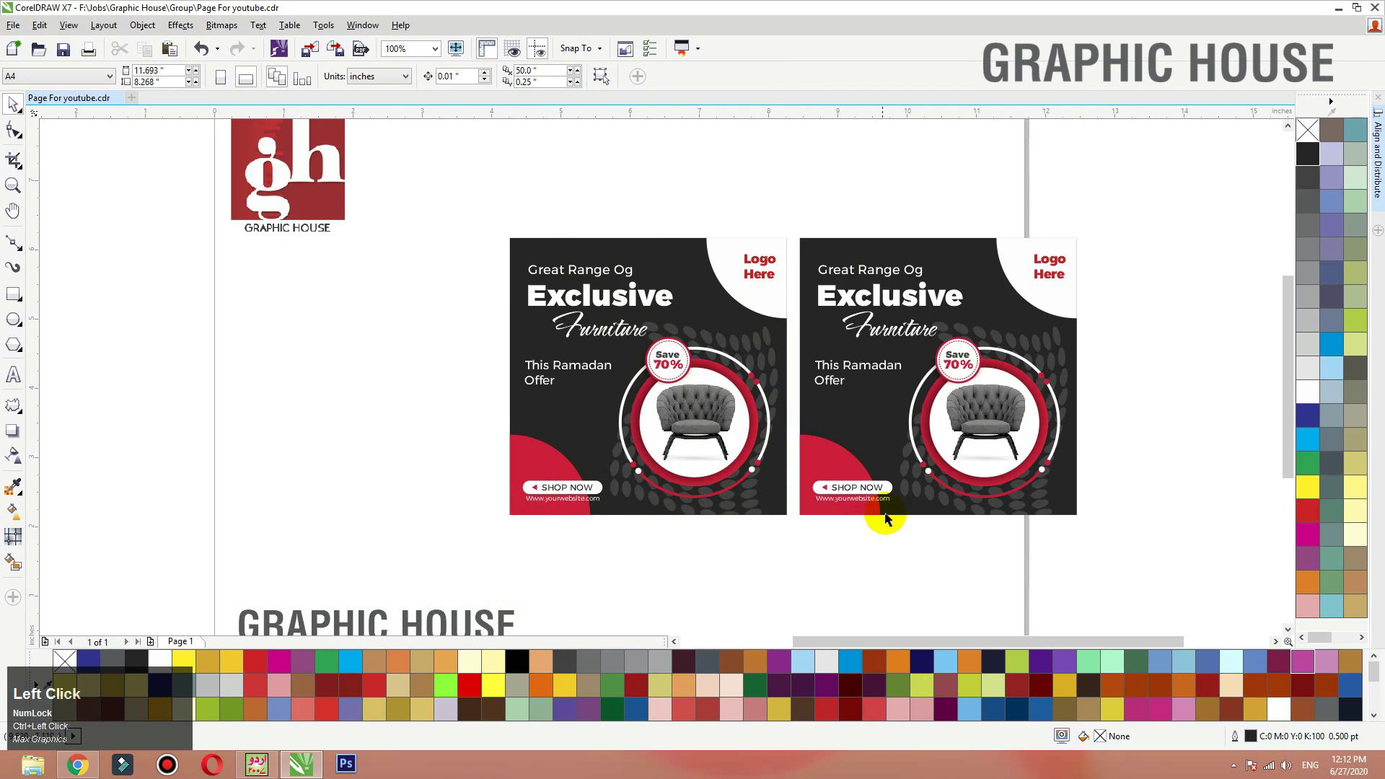
Step: Set the copied ad's background fill to C60 M60 Y60 K100 and view both ads side by side
double_click(1097, 739)
double_click(1247, 147)
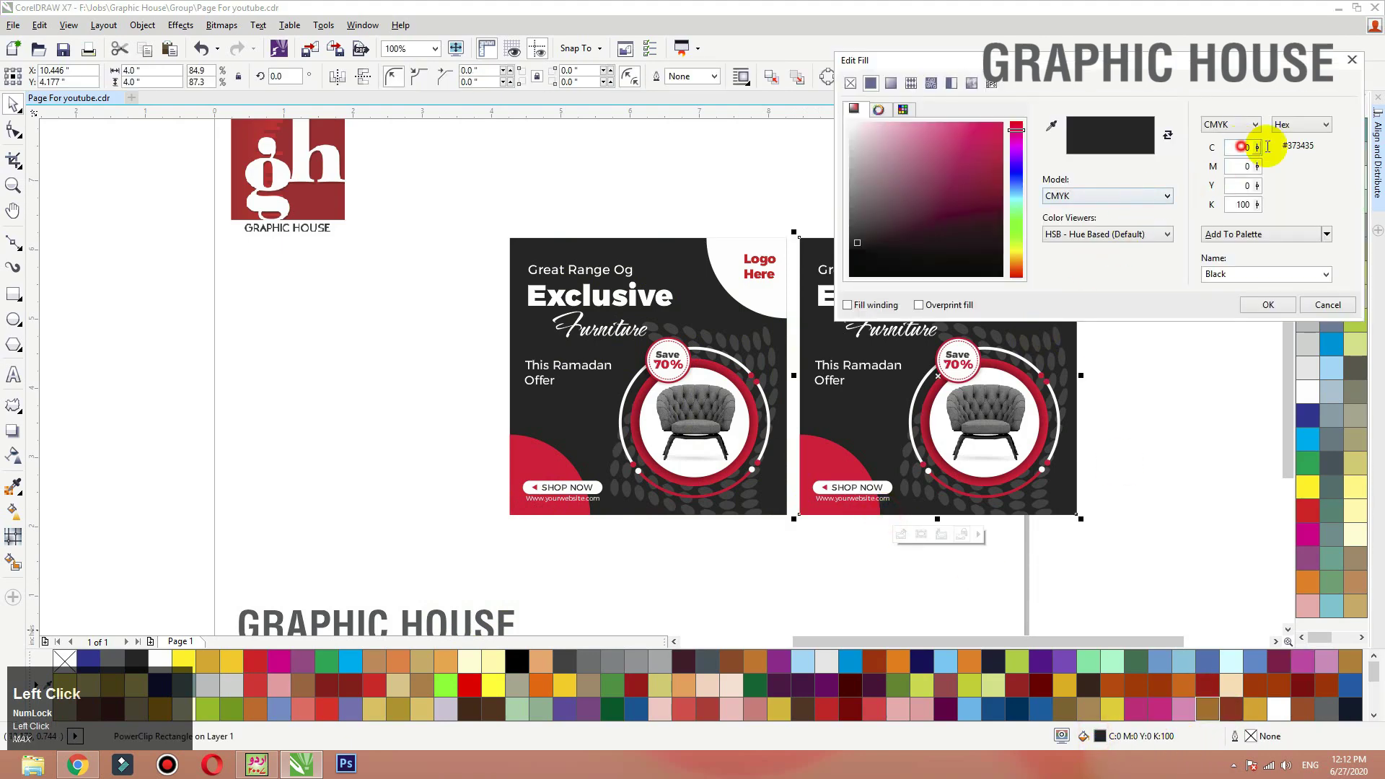
type("60")
key("Tab")
type("60")
key("Tab")
type("60")
key("shift+Tab")
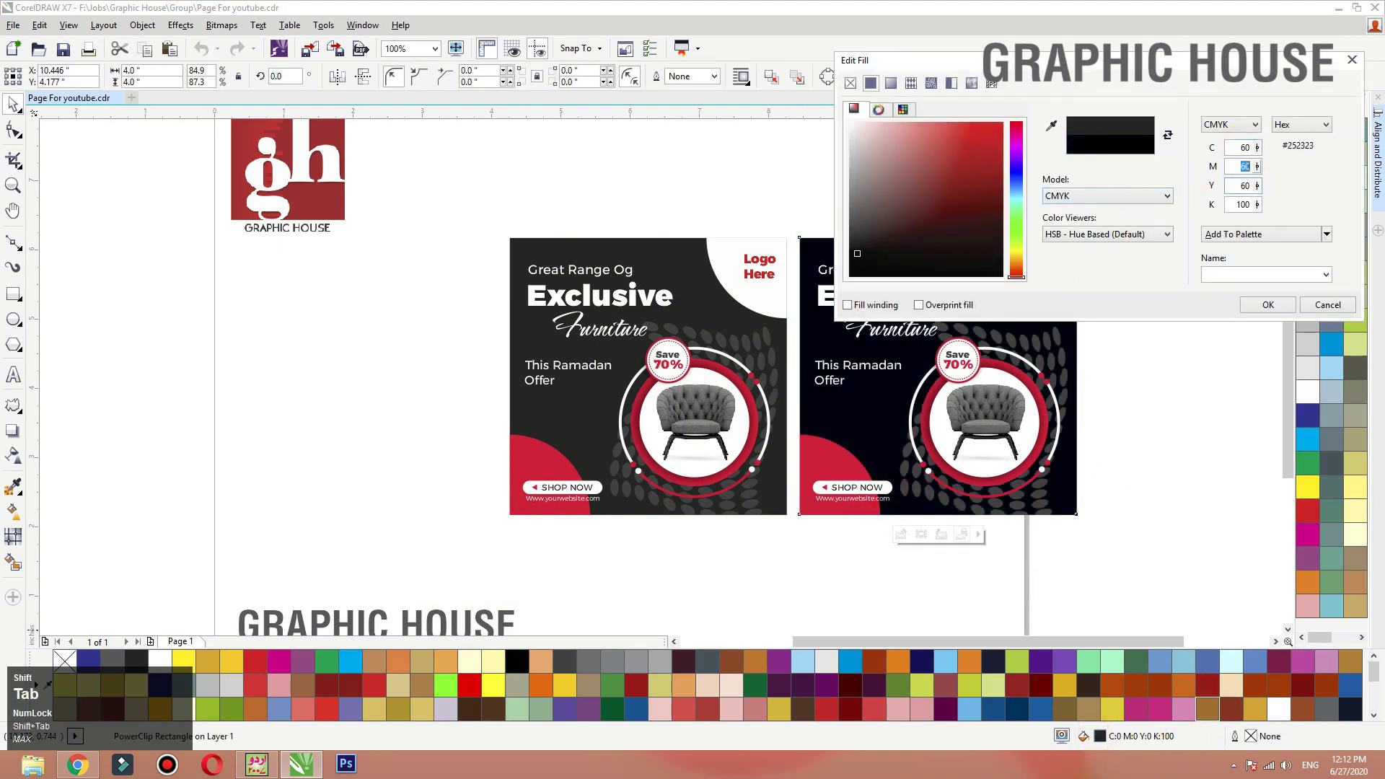
left_click(1273, 303)
left_click_drag(1177, 210, 501, 563)
key("shift+F2")
left_click(112, 312)
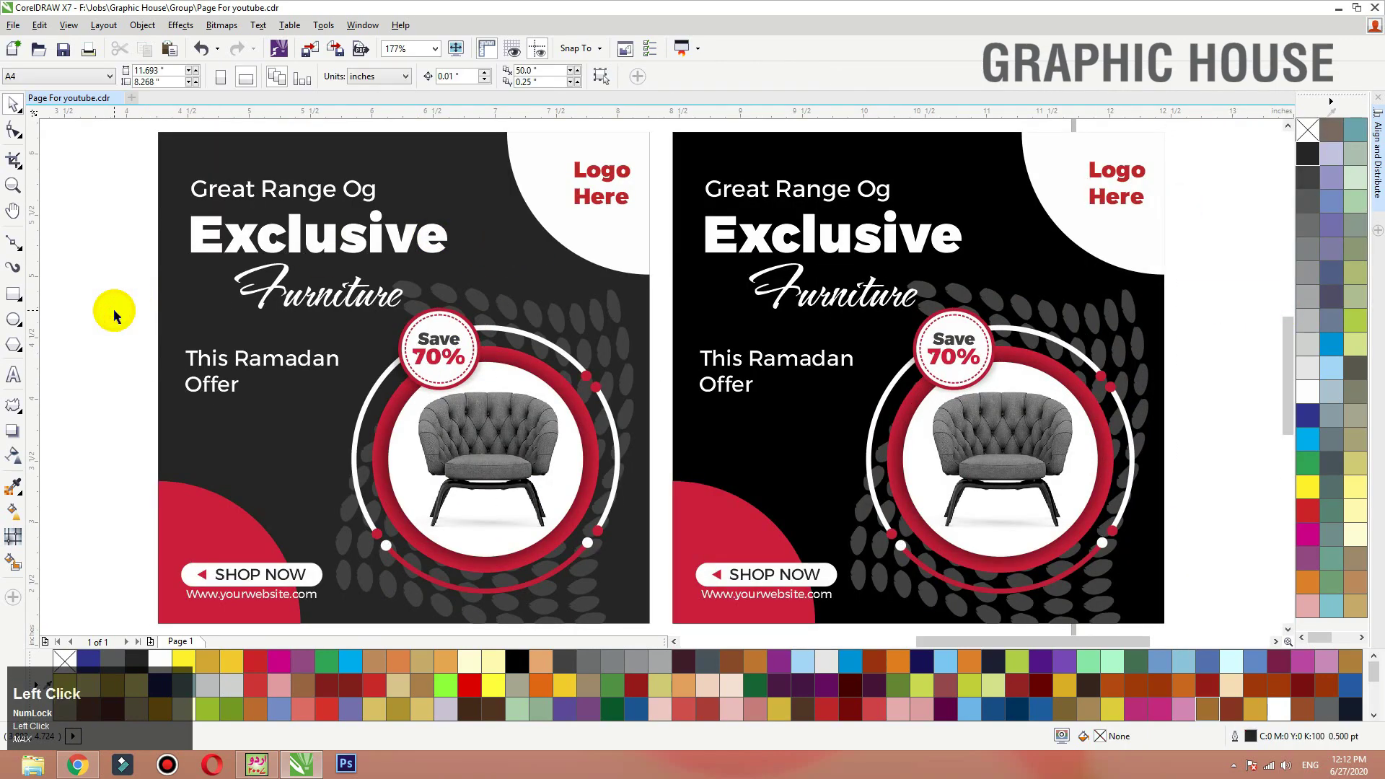